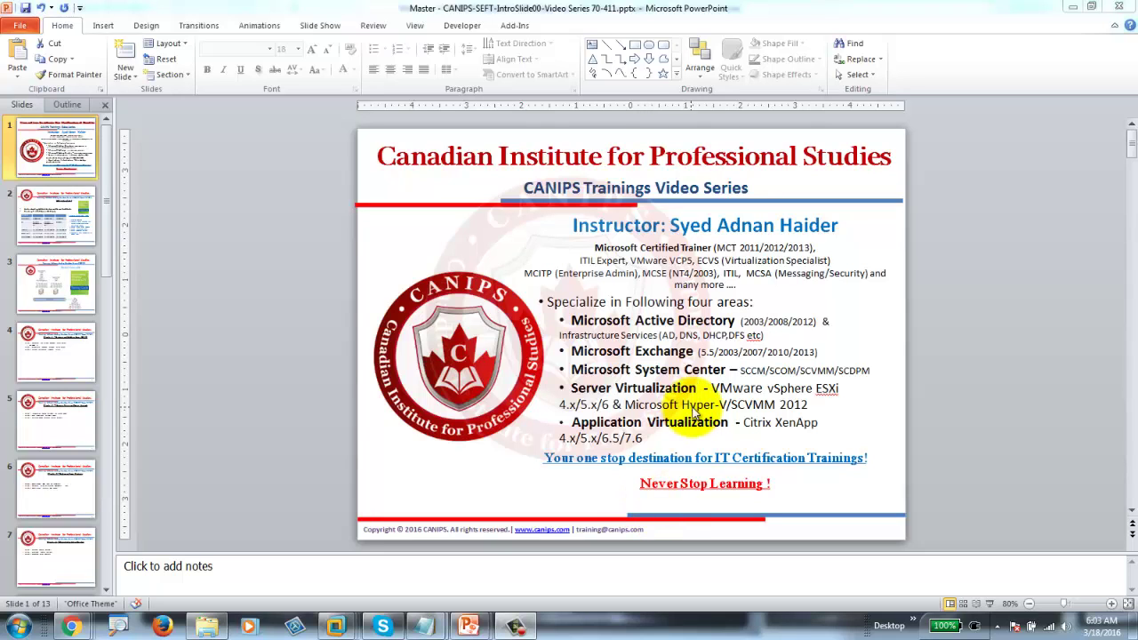
Show slide 2 with the lab setup table for the two servers and one client.
{"action": "left_click", "coordinate": [58, 222]}
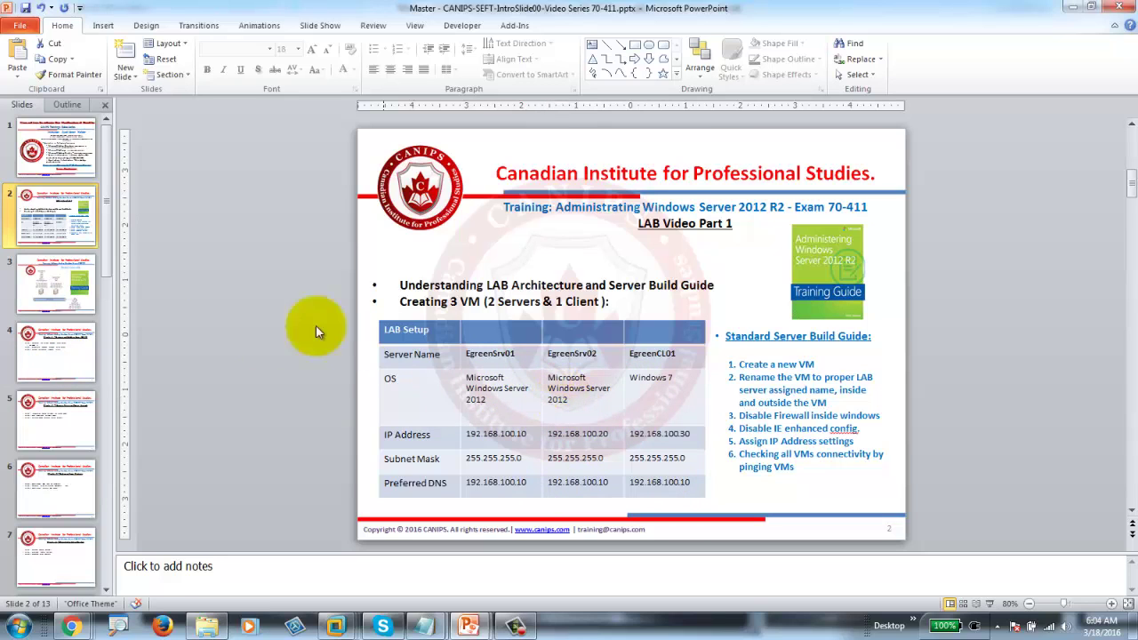
Show slide 3 with the 70-411 Class LAB network diagram and its IP addressing.
{"action": "left_click", "coordinate": [56, 289]}
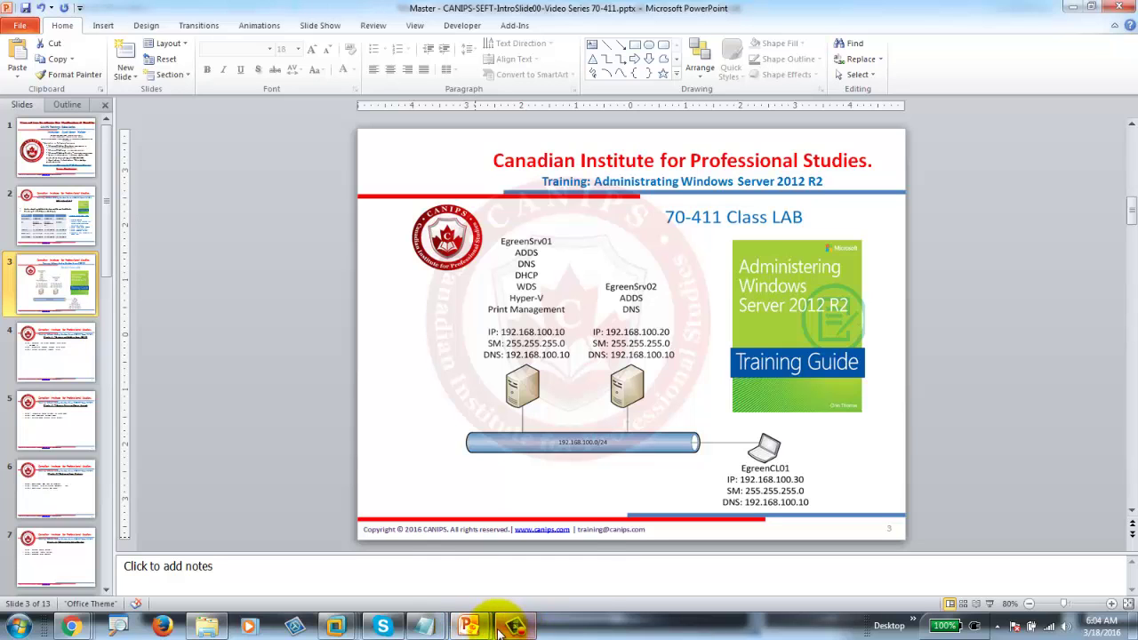
{"action": "mouse_move", "coordinate": [516, 626]}
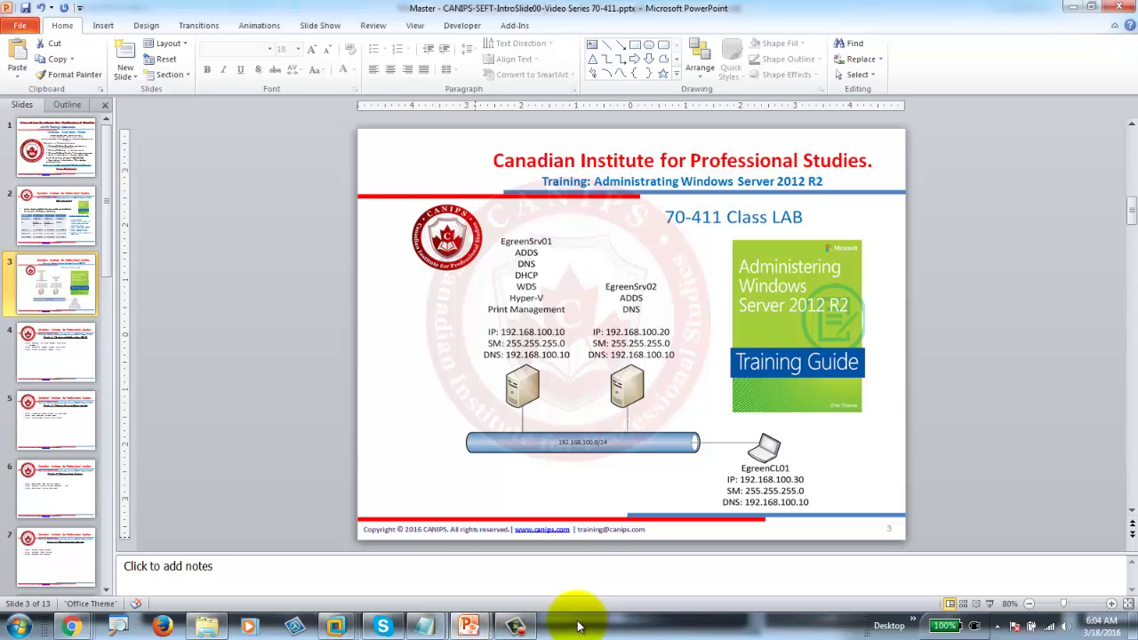
On the Egreensrv01 VM, start the Add Roles and Features Wizard and advance to installation type.
{"action": "mouse_move", "coordinate": [331, 622]}
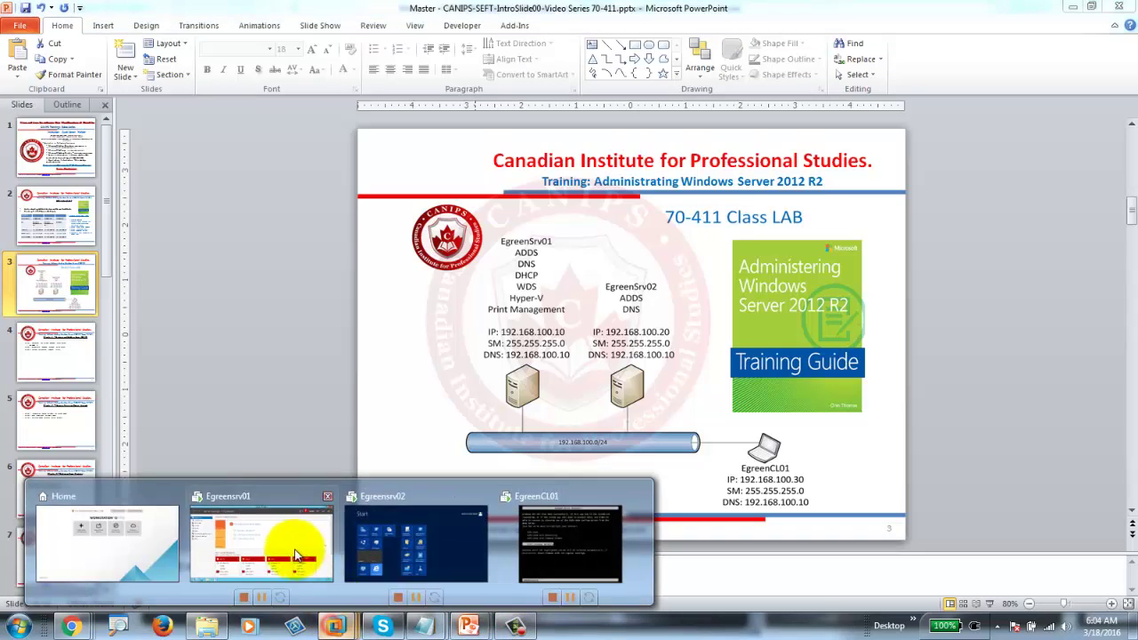
{"action": "left_click", "coordinate": [302, 556]}
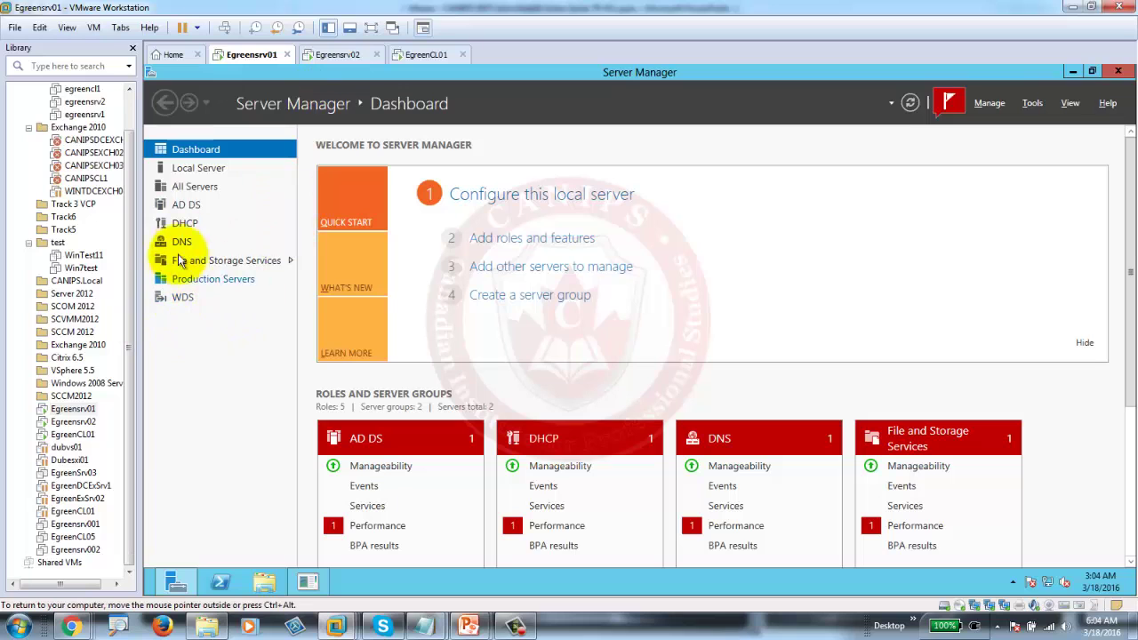
{"action": "left_click", "coordinate": [543, 238]}
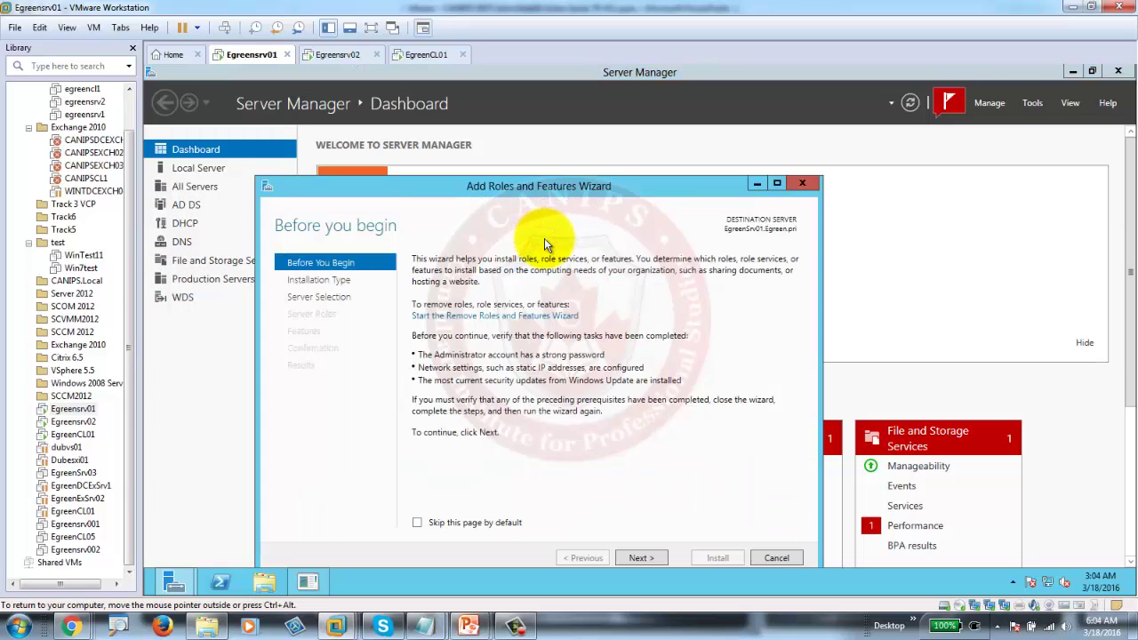
{"action": "left_click_drag", "start_coordinate": [587, 190], "coordinate": [575, 107]}
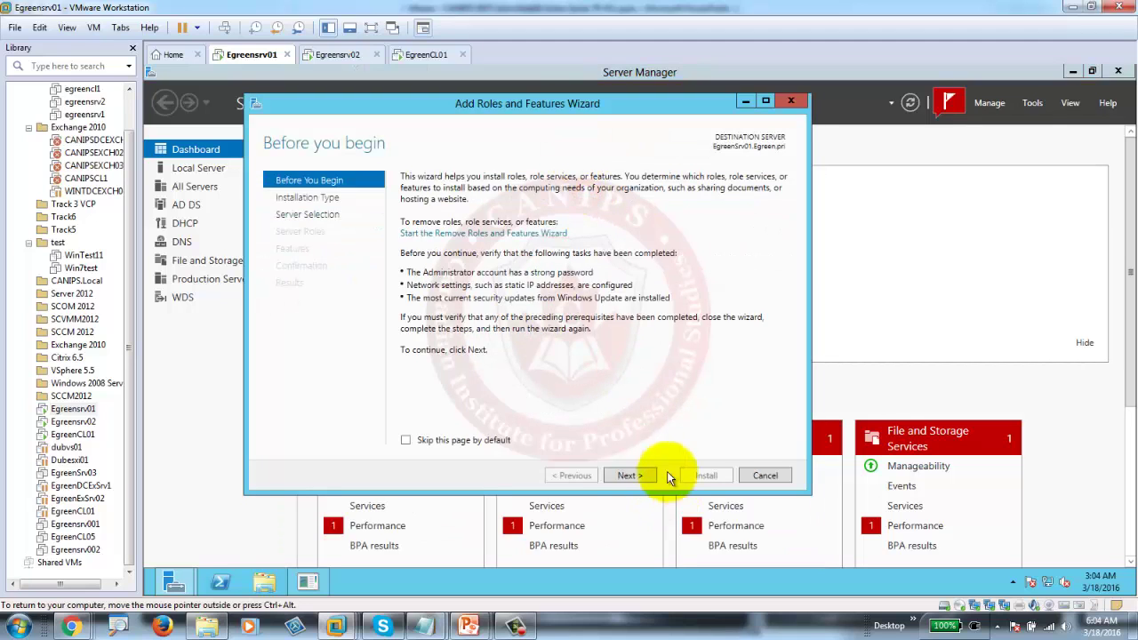
{"action": "left_click", "coordinate": [638, 475]}
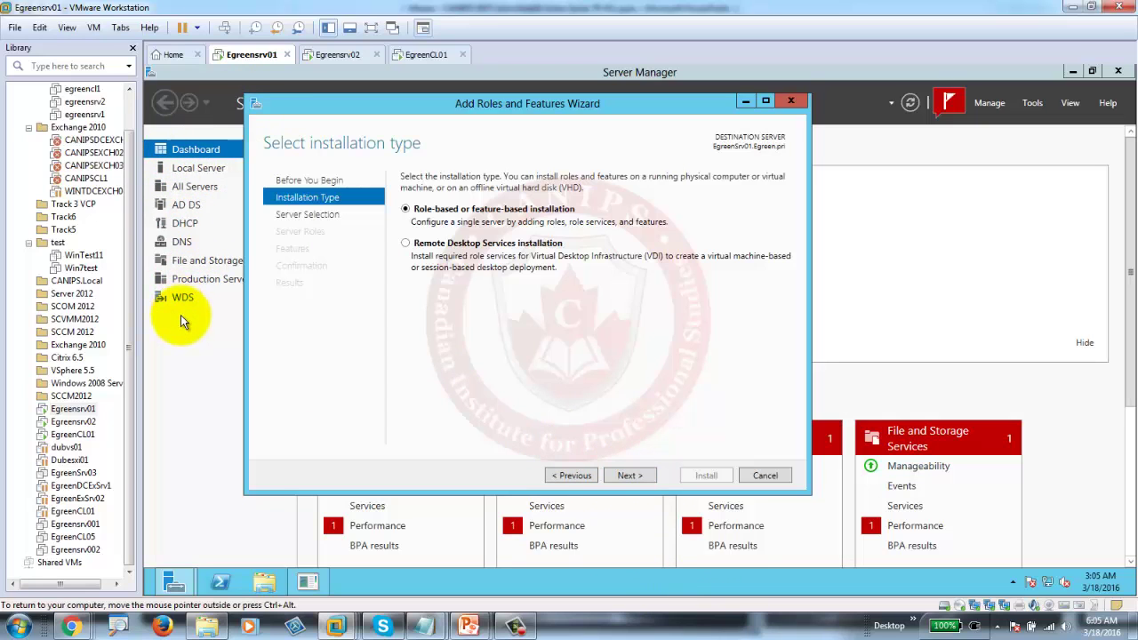
Advance to Server Roles and check Windows Server Update Services, adding its required features.
{"action": "left_click", "coordinate": [624, 476]}
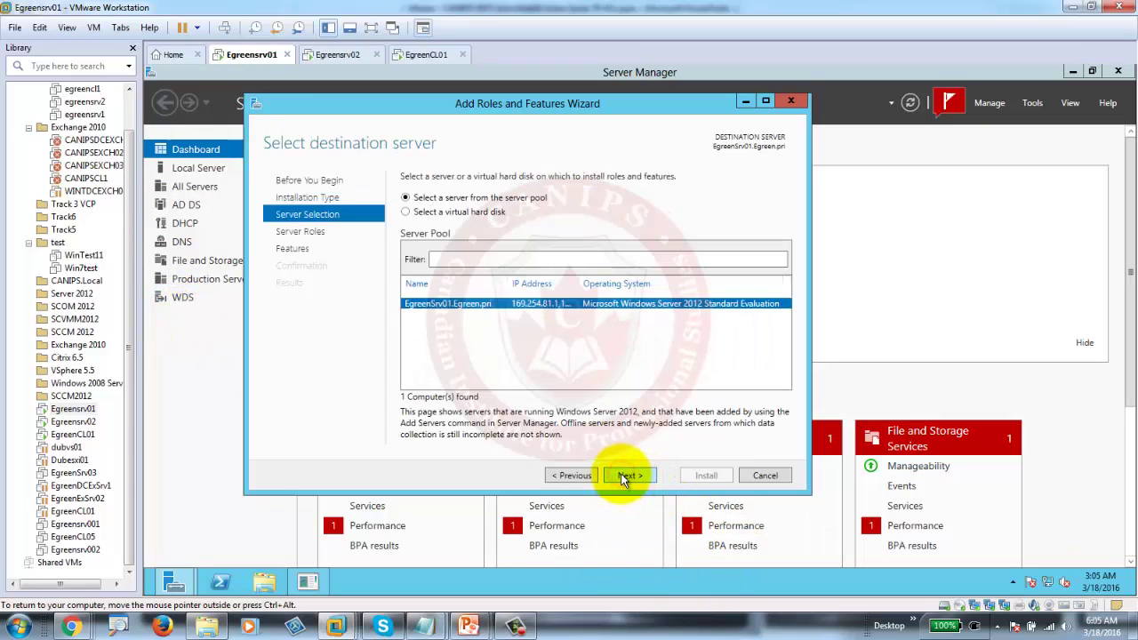
{"action": "left_click", "coordinate": [624, 477]}
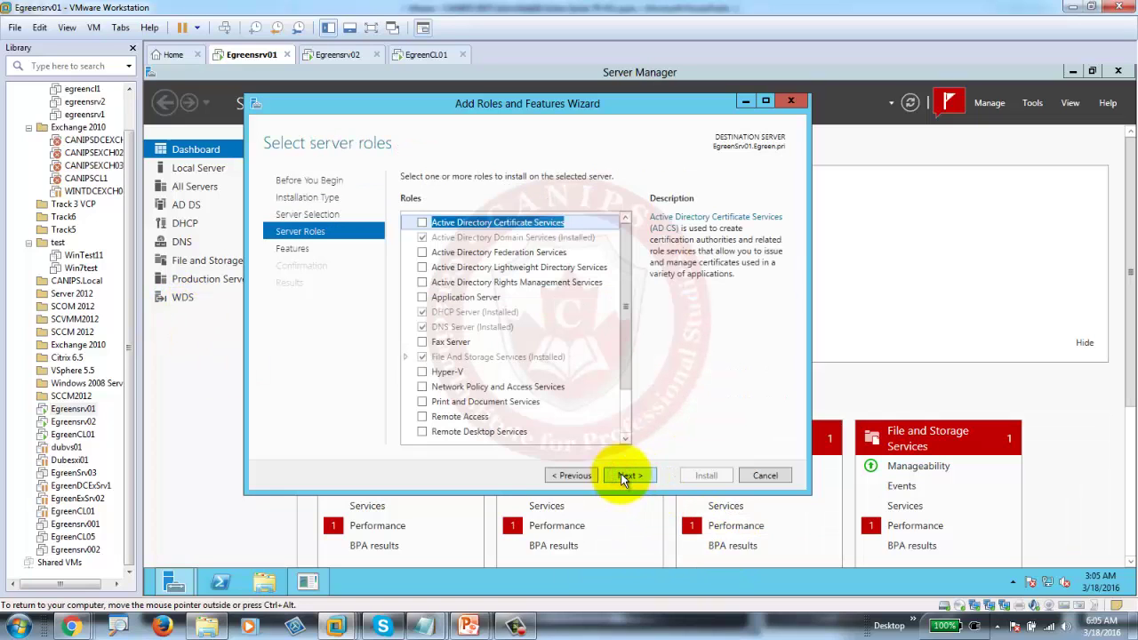
{"action": "left_click_drag", "start_coordinate": [627, 356], "coordinate": [629, 413]}
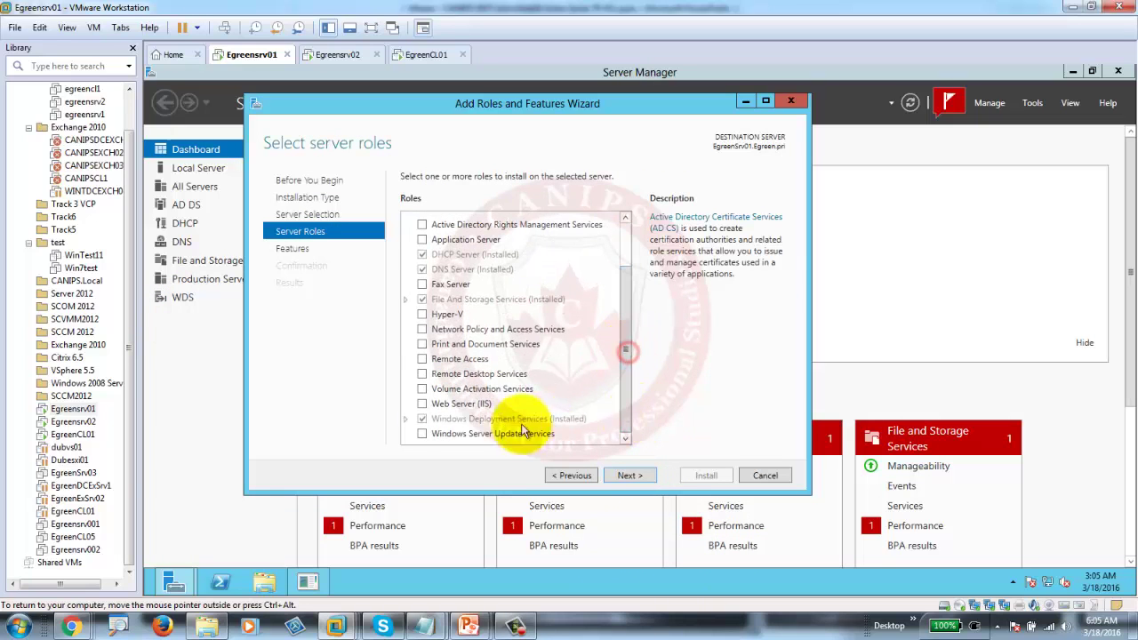
{"action": "left_click", "coordinate": [422, 433]}
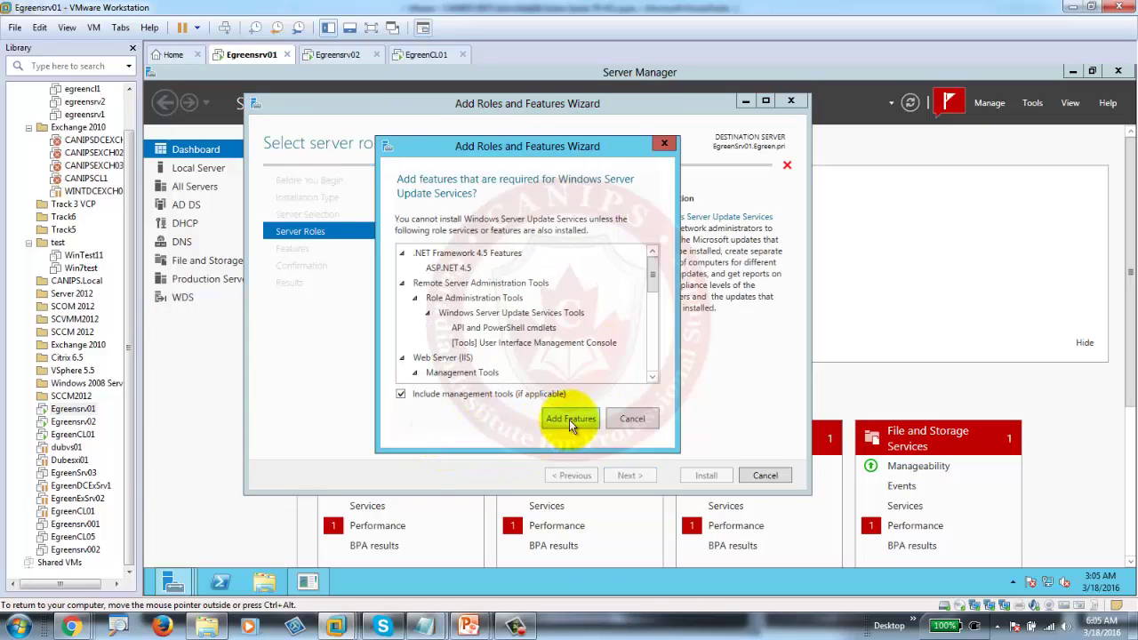
{"action": "left_click", "coordinate": [567, 419]}
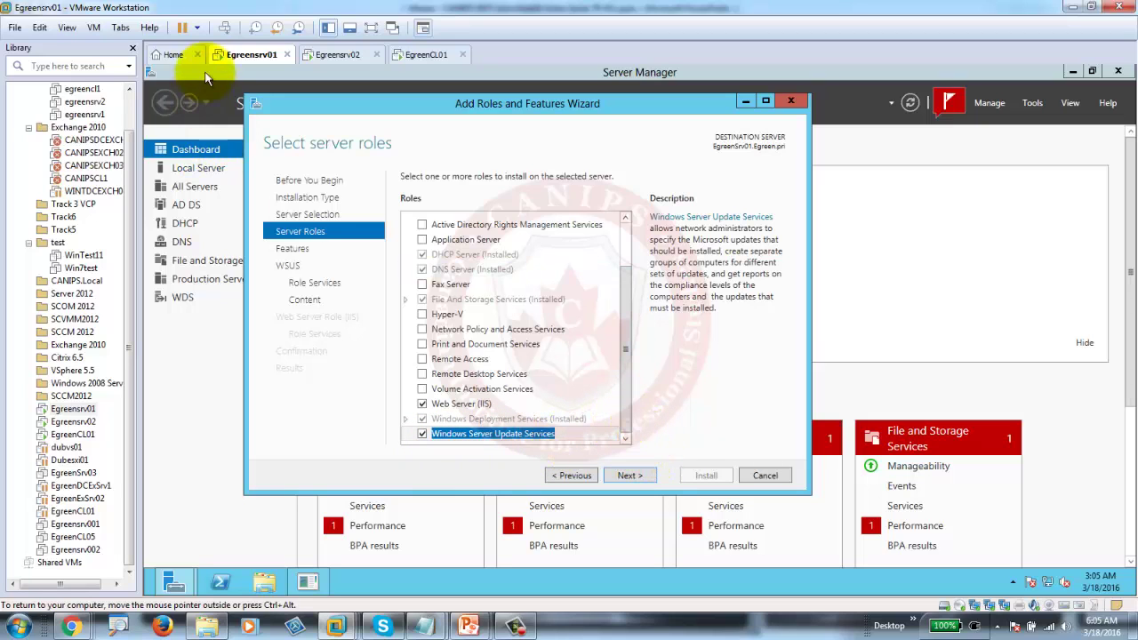
{"action": "left_click", "coordinate": [93, 27]}
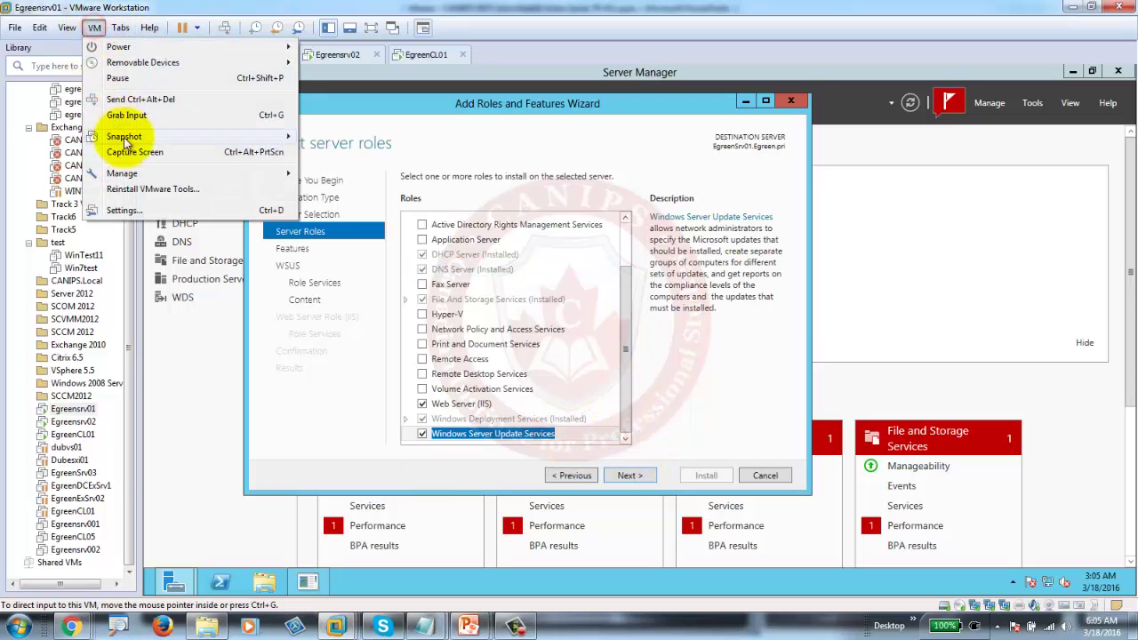
{"action": "left_click", "coordinate": [151, 138]}
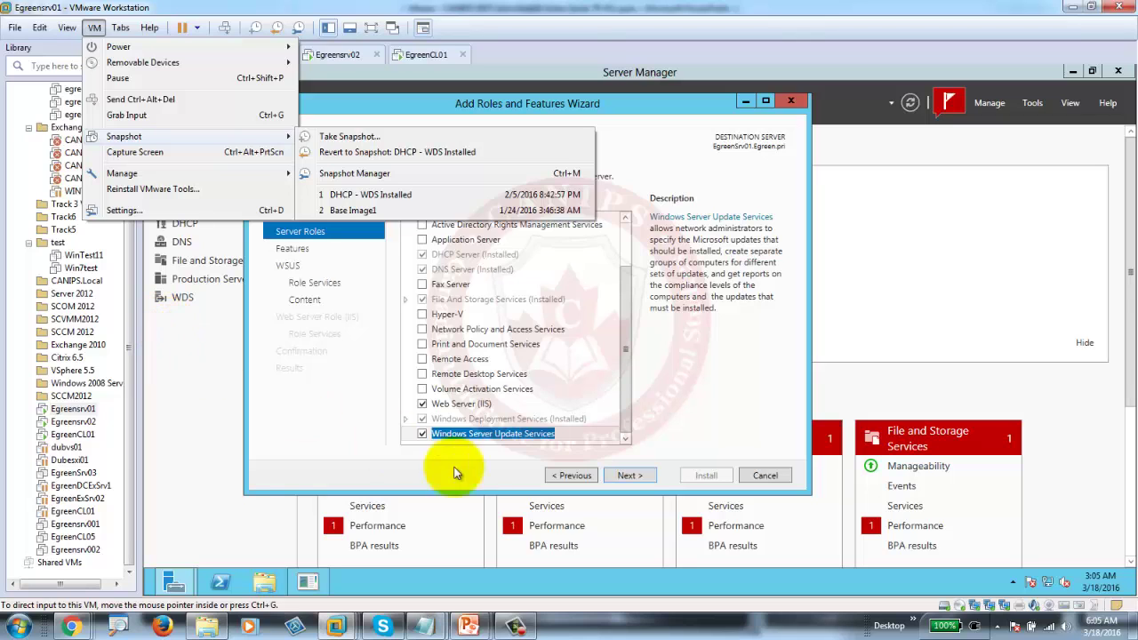
{"action": "left_click", "coordinate": [299, 425]}
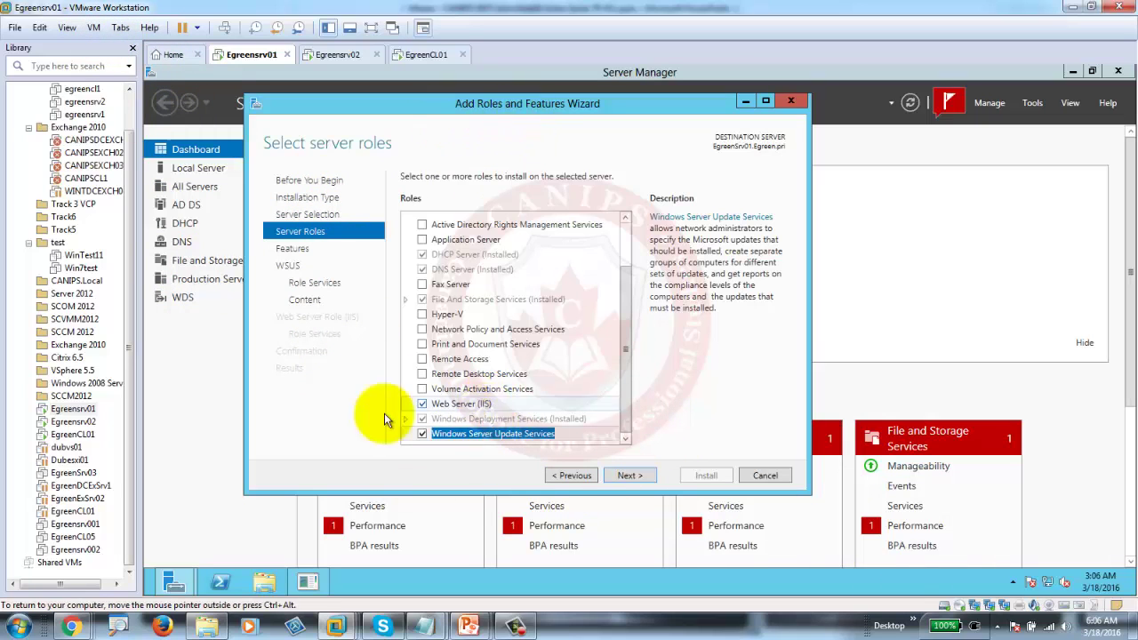
Advance past Features and the WSUS overview to the WSUS role services page.
{"action": "left_click", "coordinate": [624, 474]}
{"action": "left_click", "coordinate": [628, 475]}
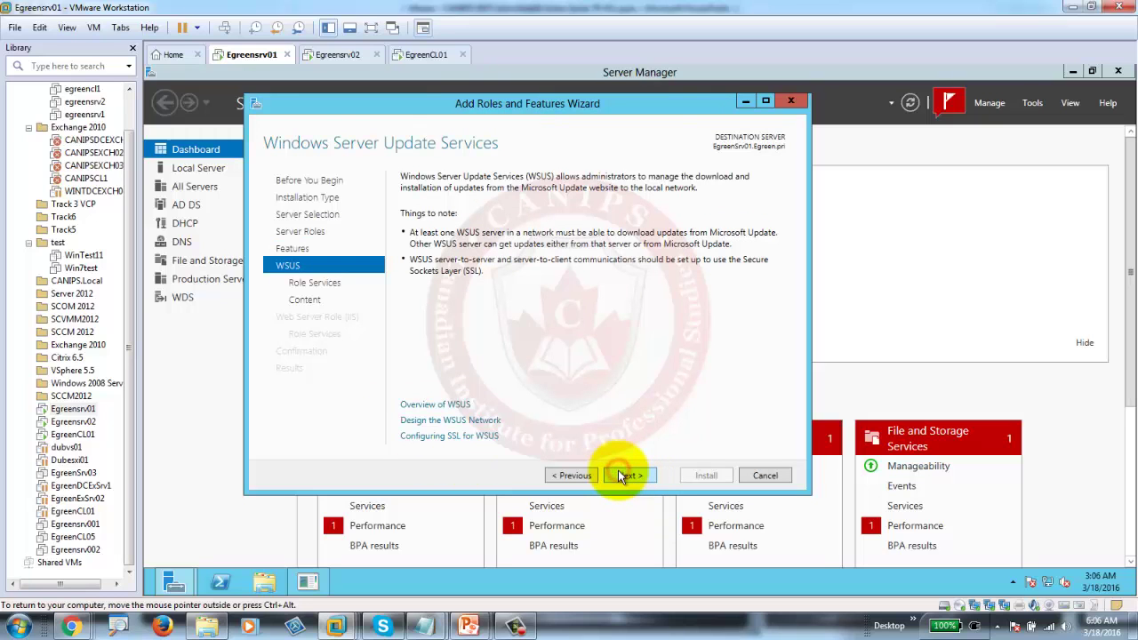
{"action": "left_click", "coordinate": [624, 475]}
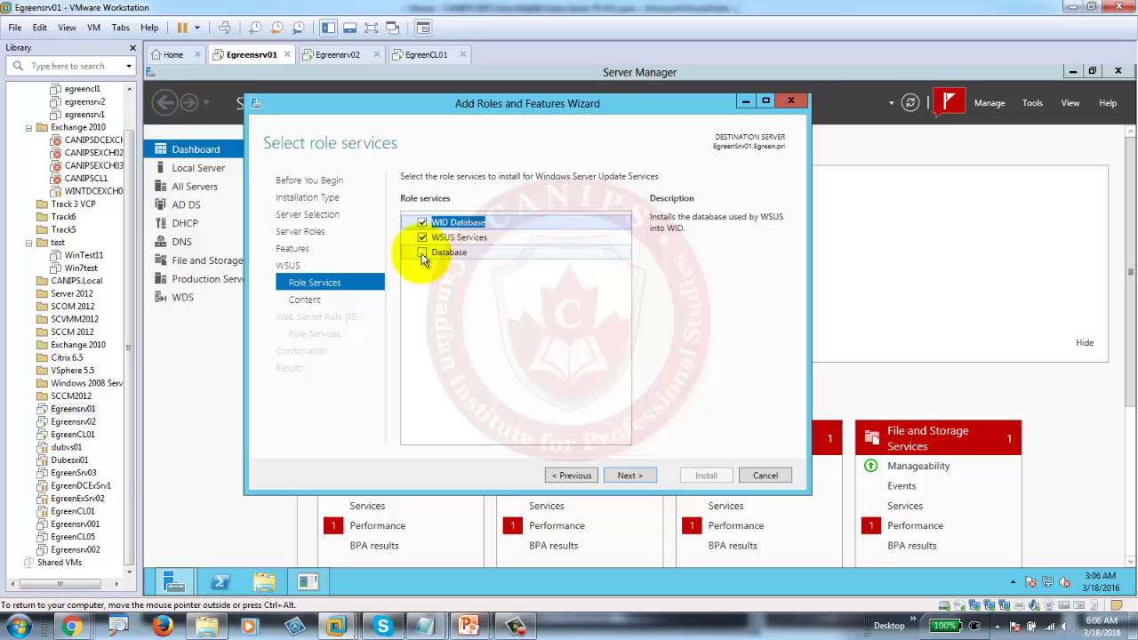
Try the Database role service, then revert to WID Database and WSUS Services.
{"action": "left_click", "coordinate": [420, 254]}
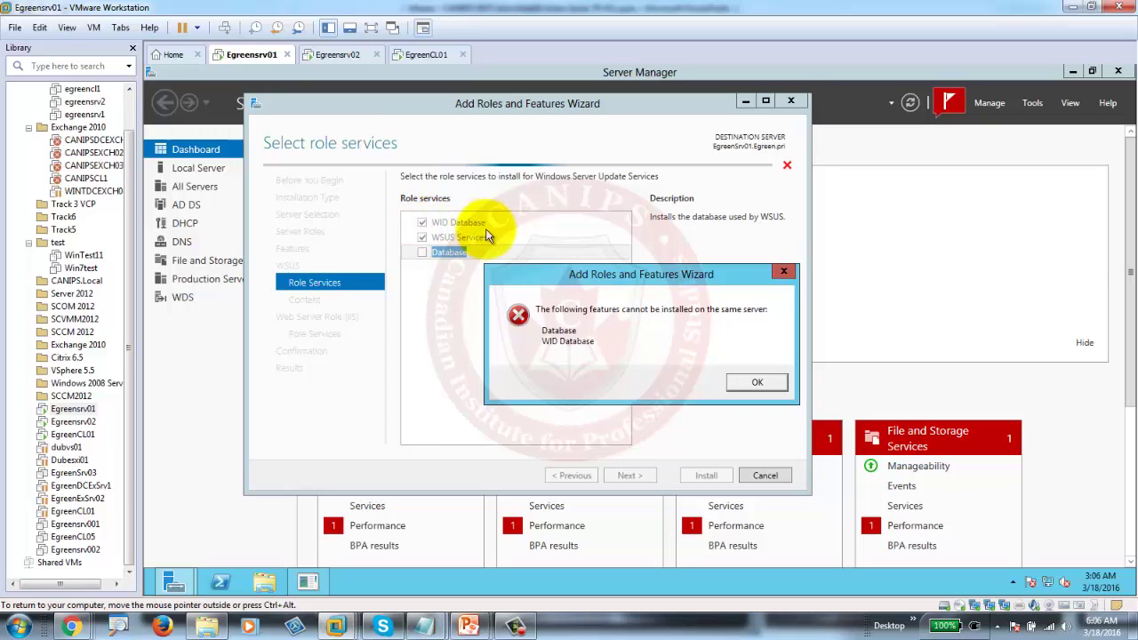
{"action": "left_click", "coordinate": [756, 383]}
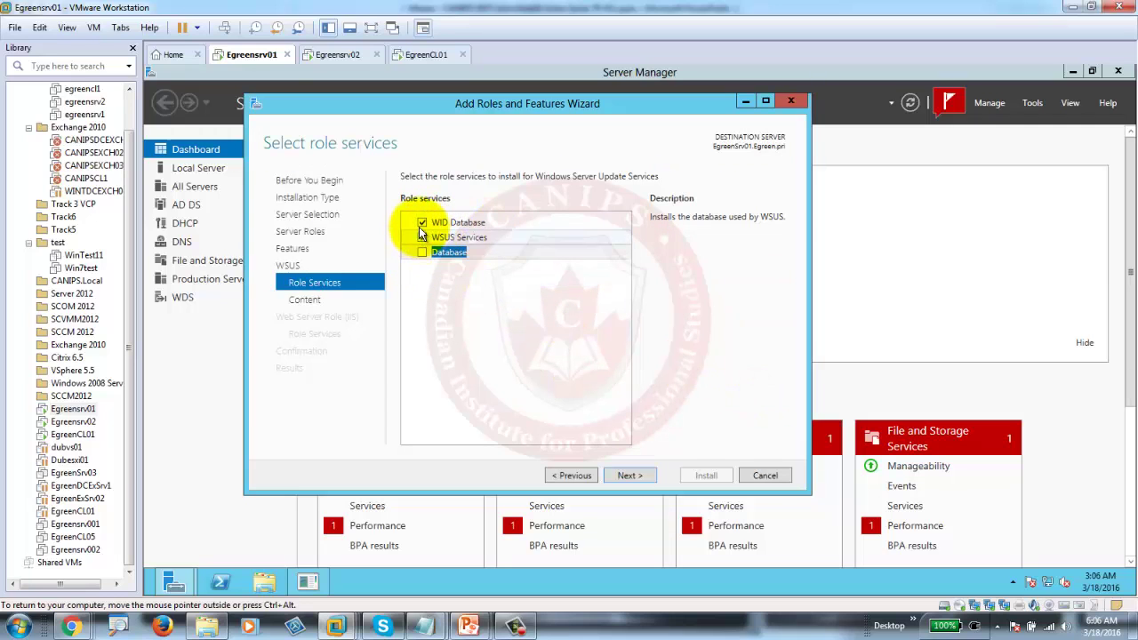
{"action": "left_click", "coordinate": [422, 222]}
{"action": "left_click", "coordinate": [423, 252]}
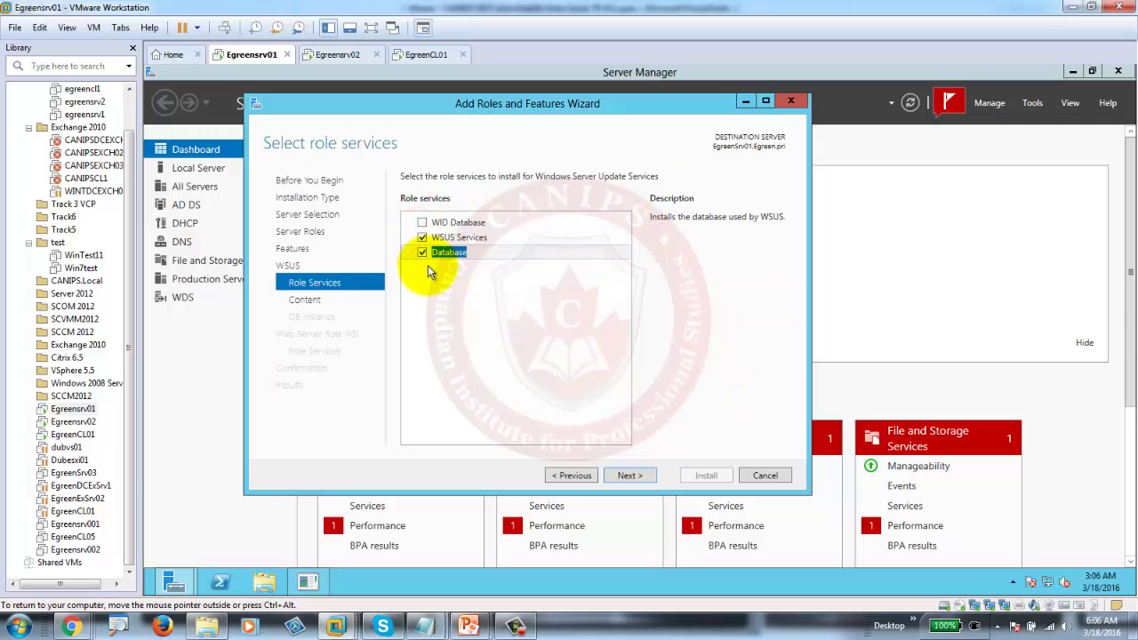
{"action": "left_click", "coordinate": [423, 253]}
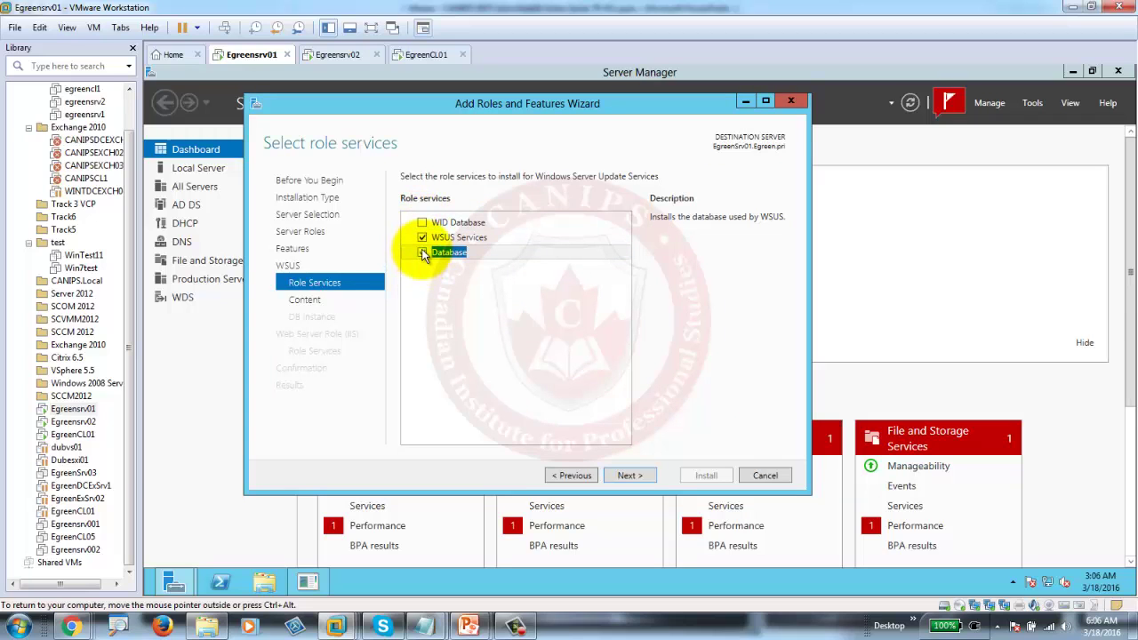
{"action": "left_click", "coordinate": [422, 222]}
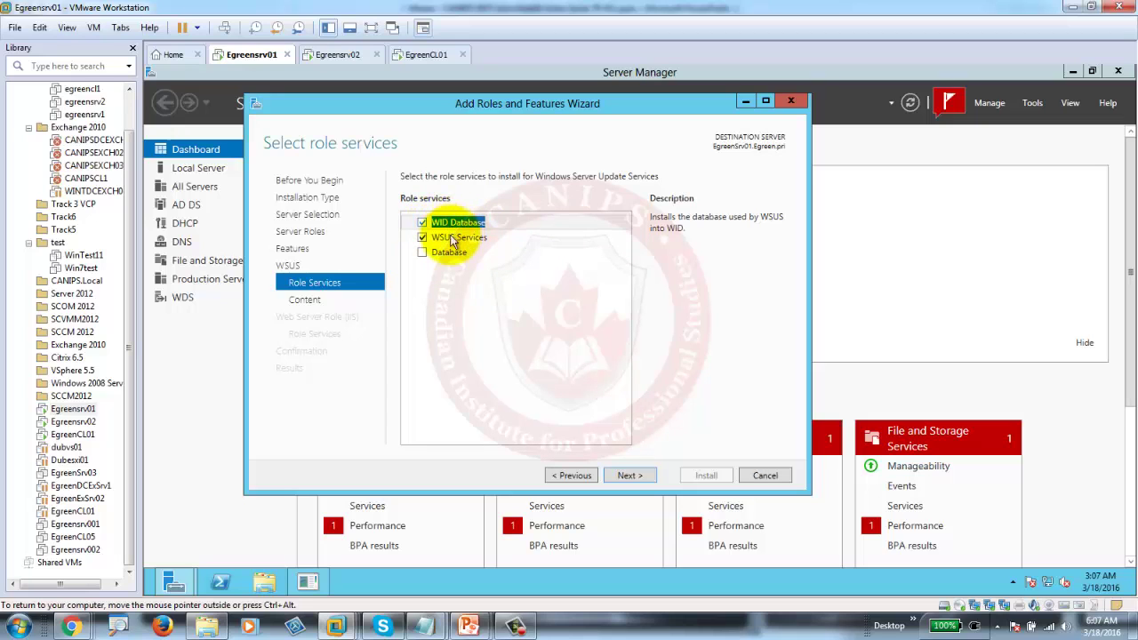
{"action": "left_click", "coordinate": [630, 476]}
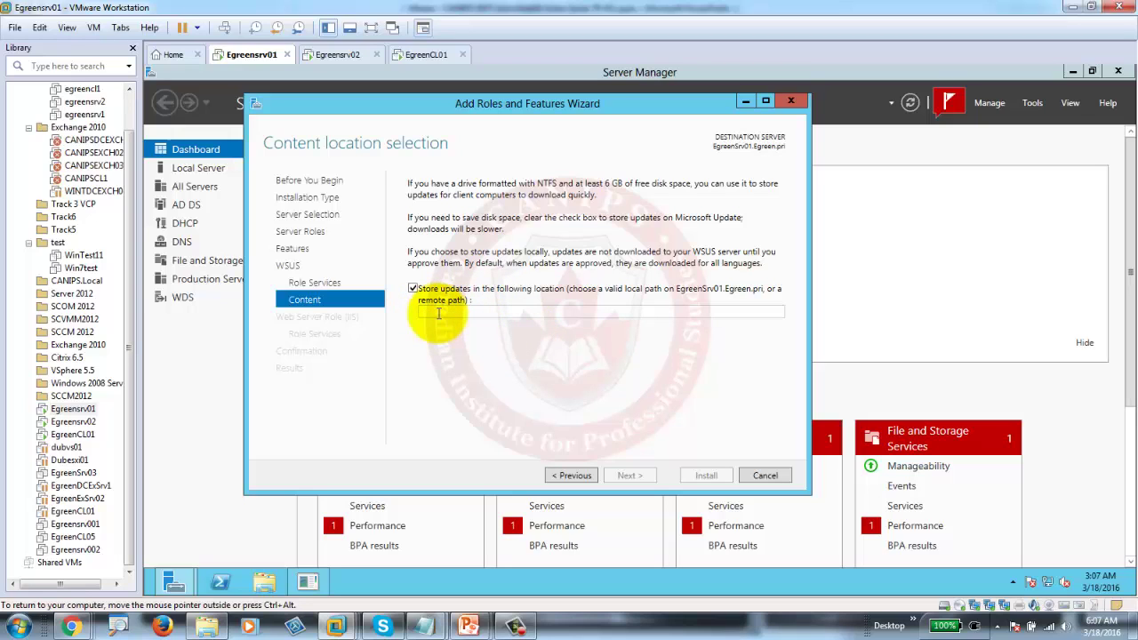
Enter c:\wsus as the update storage location after browsing the C: drive's folders.
{"action": "type", "text": "c:\\wsus"}
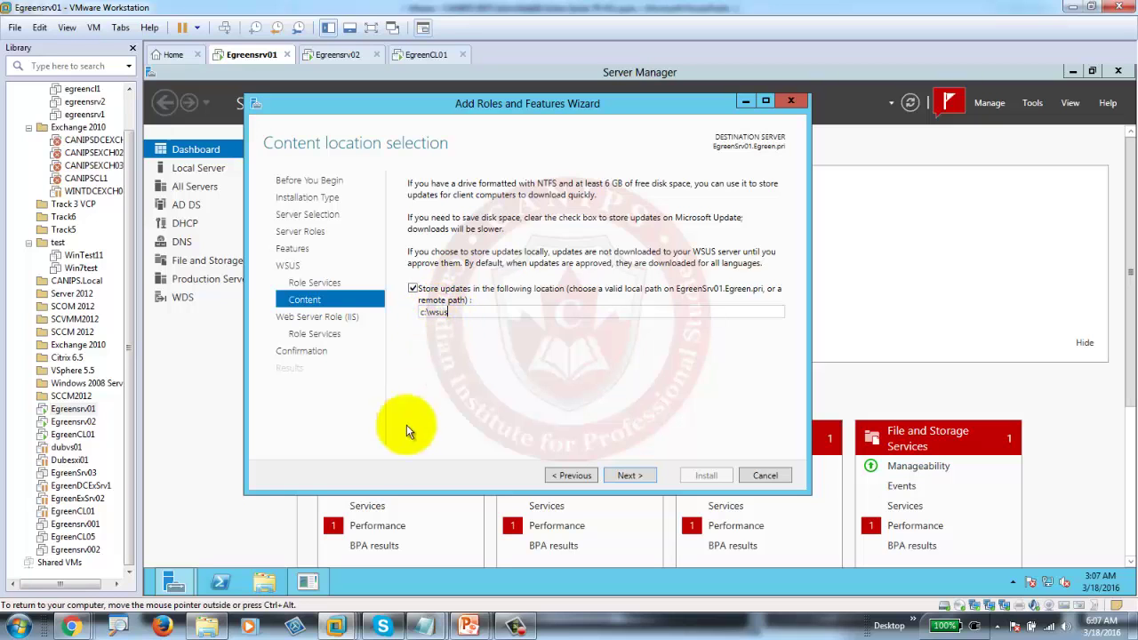
{"action": "left_click", "coordinate": [264, 582]}
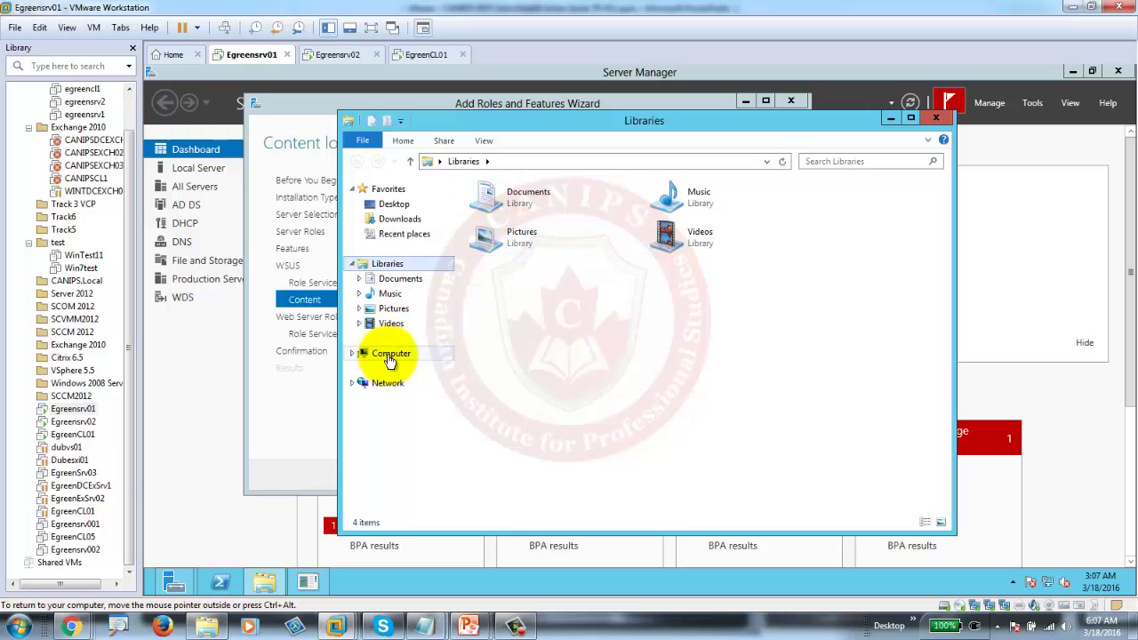
{"action": "left_click", "coordinate": [389, 360]}
{"action": "double_click", "coordinate": [514, 218]}
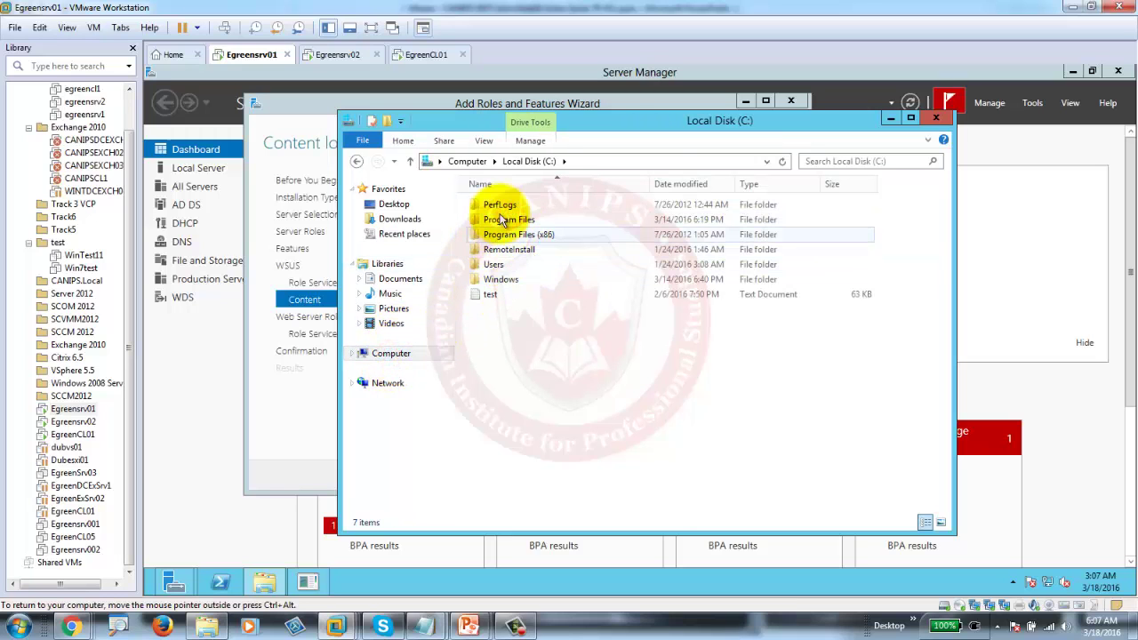
{"action": "left_click", "coordinate": [889, 118]}
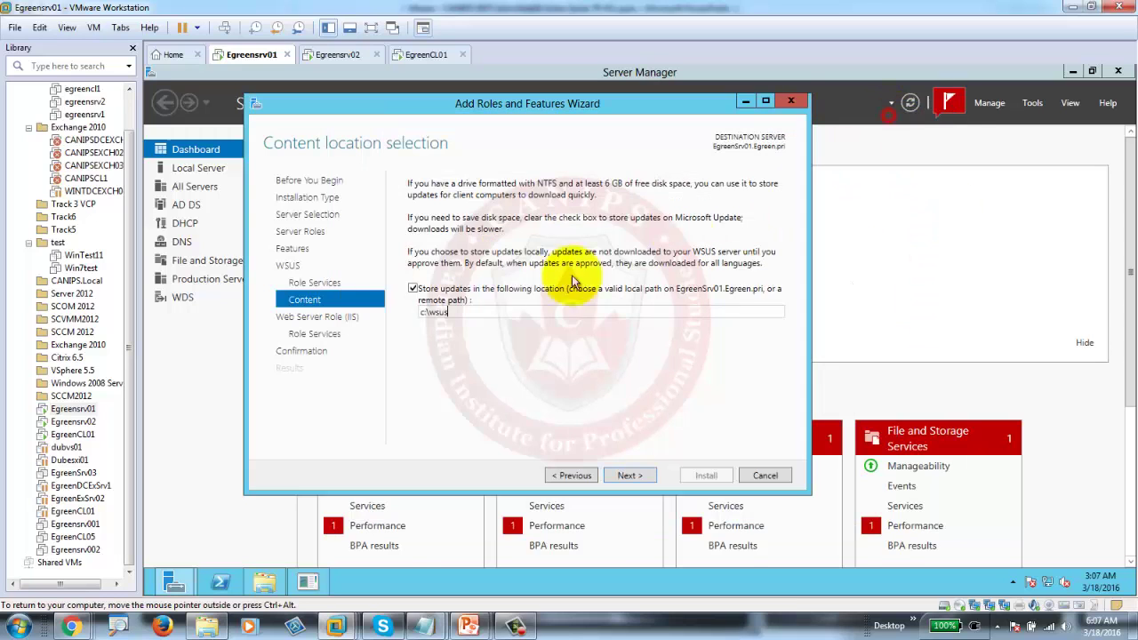
Add a new 60 GB virtual hard disk, Egreensrv01-0.vmdk, to the Egreensrv01 VM settings.
{"action": "right_click", "coordinate": [253, 56]}
{"action": "mouse_move", "coordinate": [327, 86]}
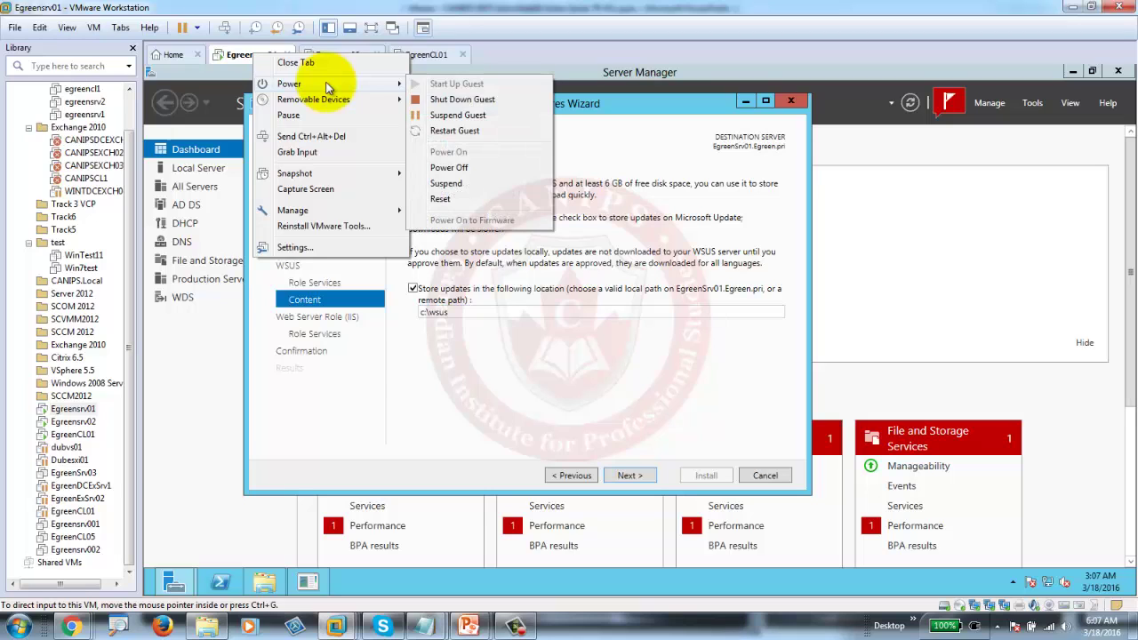
{"action": "left_click", "coordinate": [320, 255]}
{"action": "left_click", "coordinate": [662, 310]}
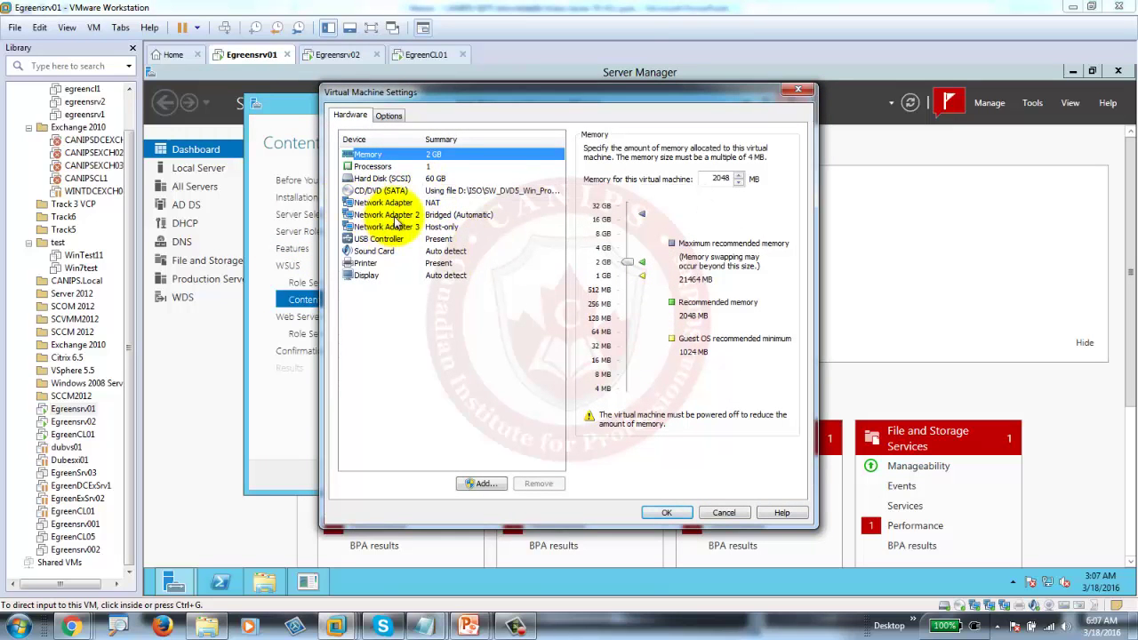
{"action": "left_click", "coordinate": [479, 481]}
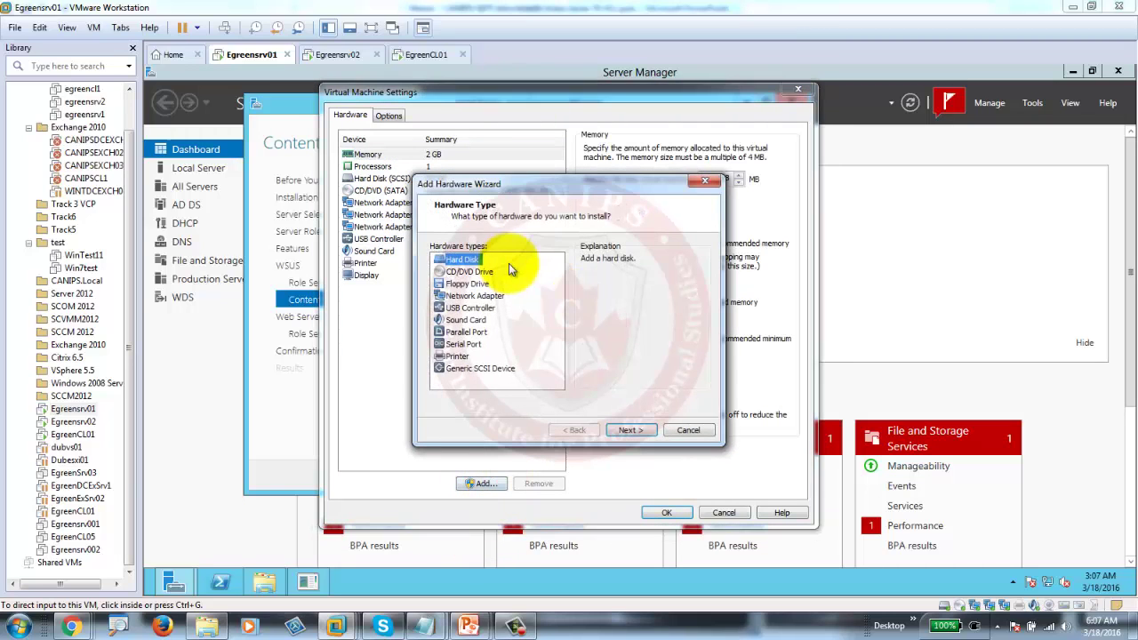
{"action": "left_click", "coordinate": [638, 431]}
{"action": "left_click", "coordinate": [638, 432]}
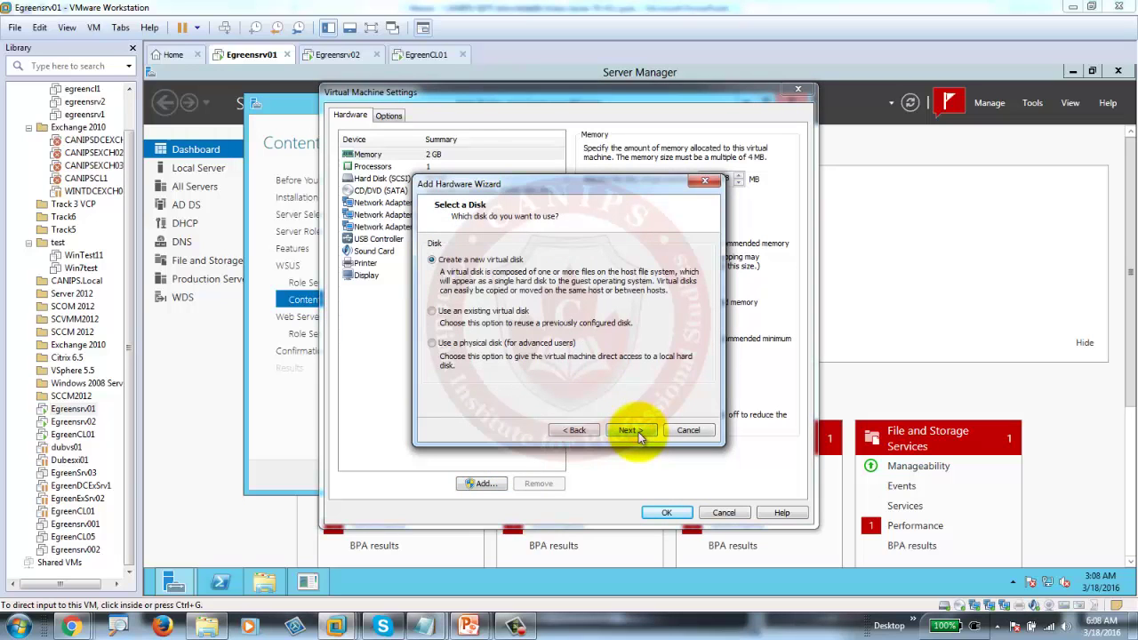
{"action": "left_click", "coordinate": [637, 433]}
{"action": "left_click", "coordinate": [637, 433]}
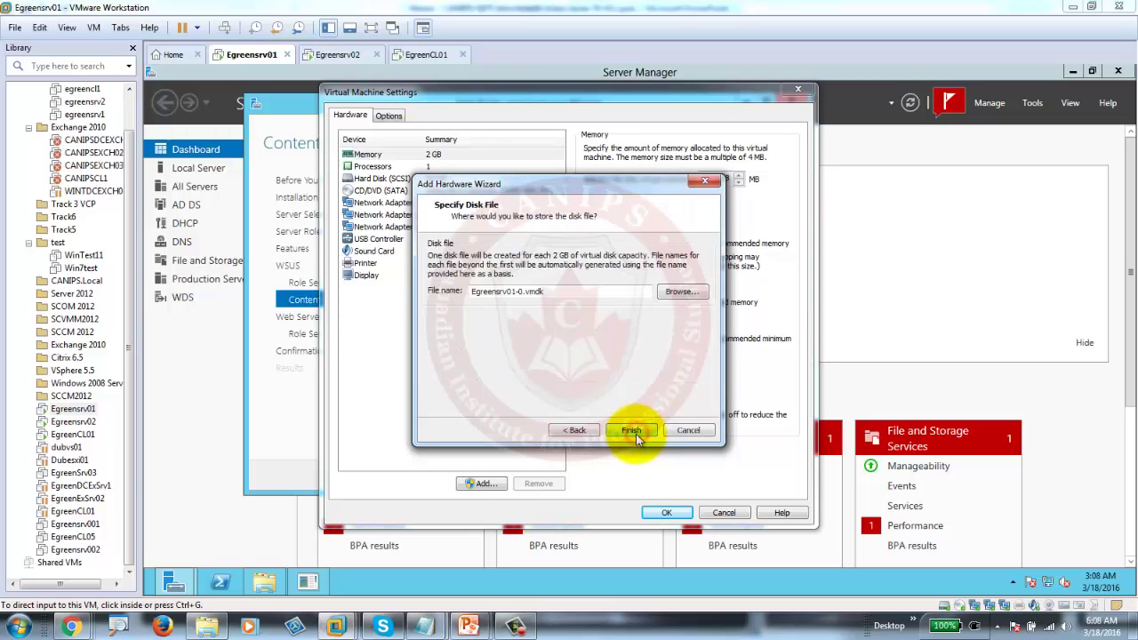
{"action": "left_click", "coordinate": [634, 435]}
{"action": "left_click", "coordinate": [663, 512]}
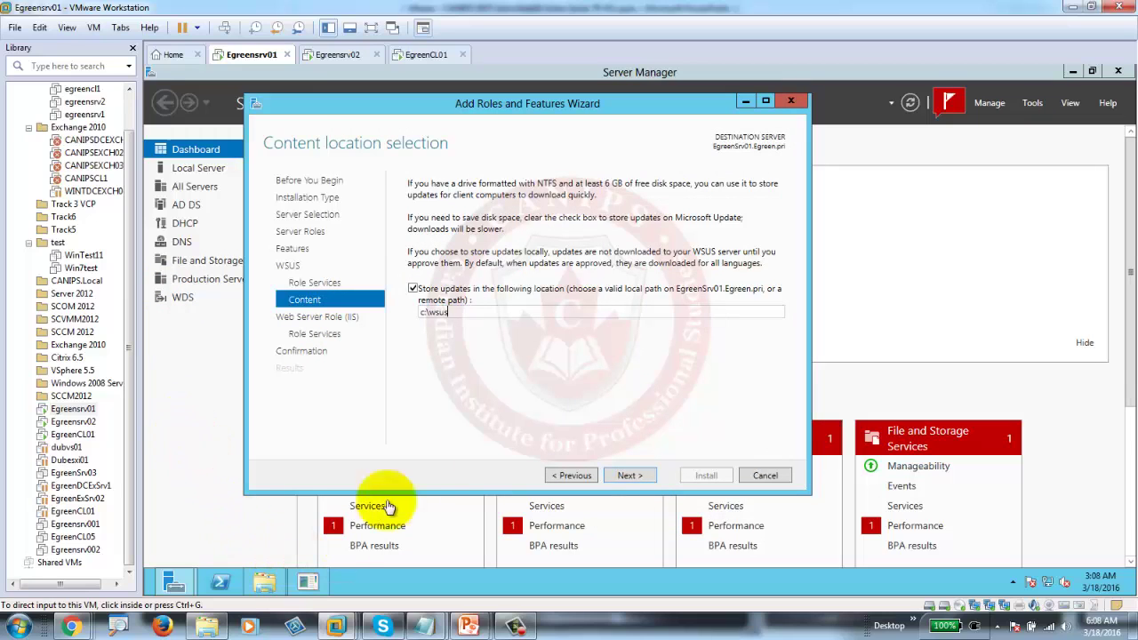
Recheck the storage path and C: drive, then cancel the Add Roles and Features Wizard.
{"action": "left_click", "coordinate": [449, 312]}
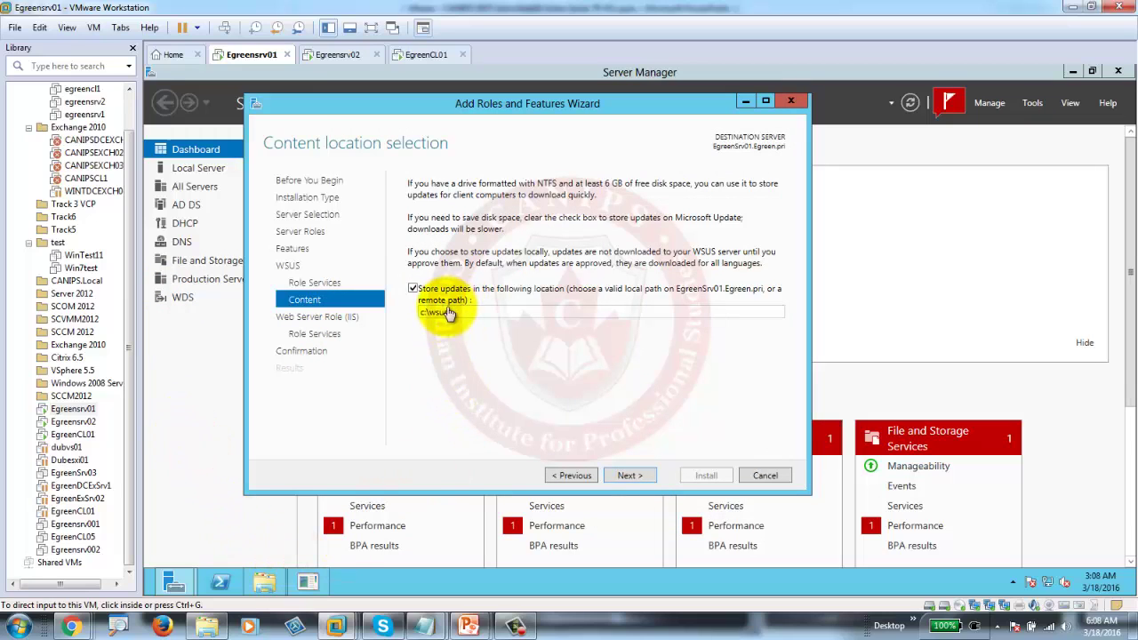
{"action": "left_click", "coordinate": [265, 582]}
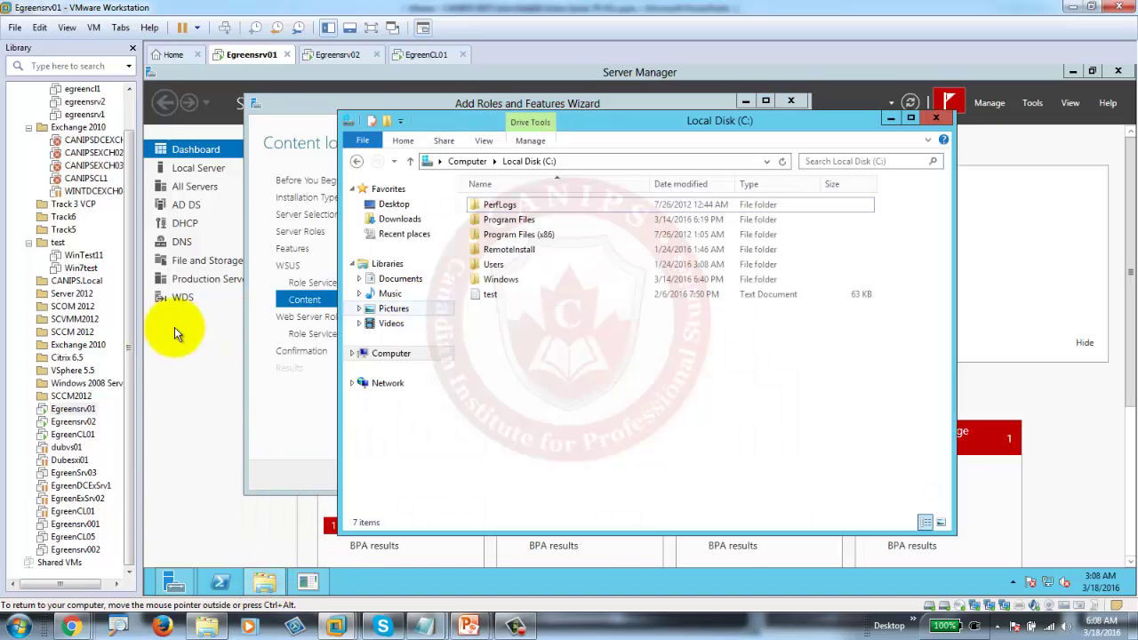
{"action": "left_click", "coordinate": [198, 351]}
{"action": "left_click_drag", "start_coordinate": [426, 104], "coordinate": [715, 121]}
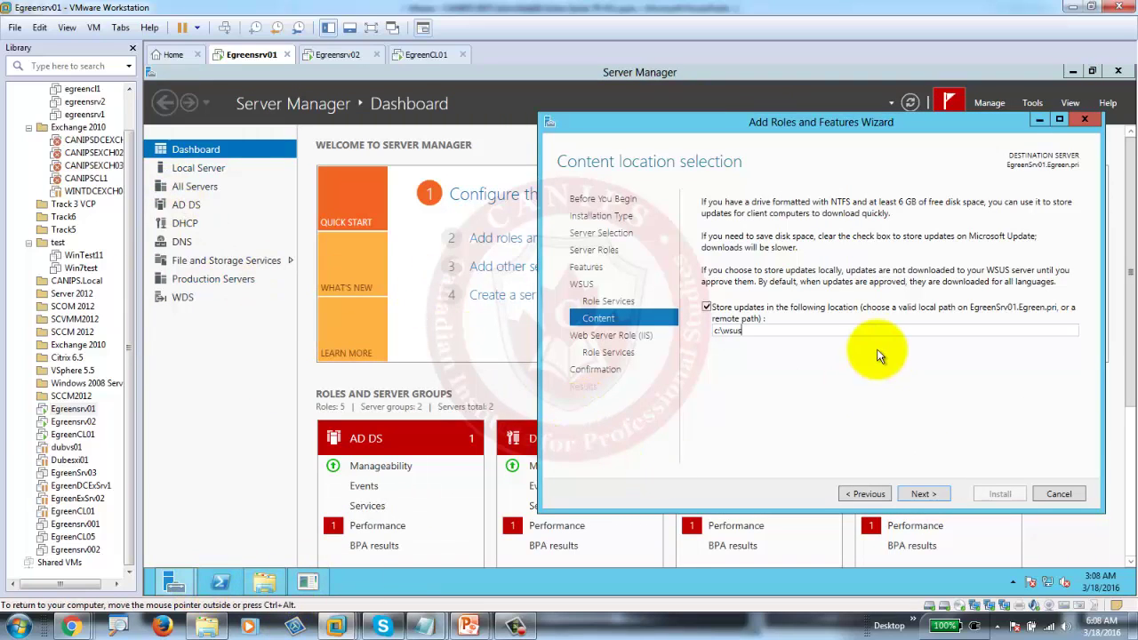
{"action": "left_click", "coordinate": [1059, 495]}
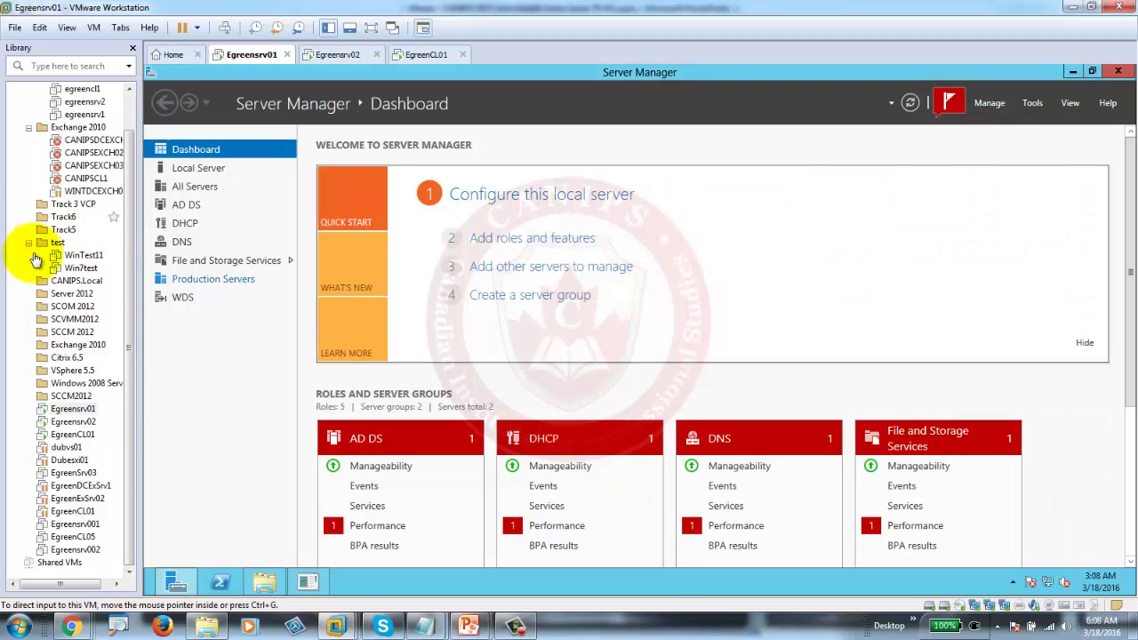
Bring the offline 60 GB disk 1 online under File and Storage Services > Disks.
{"action": "left_click", "coordinate": [203, 265]}
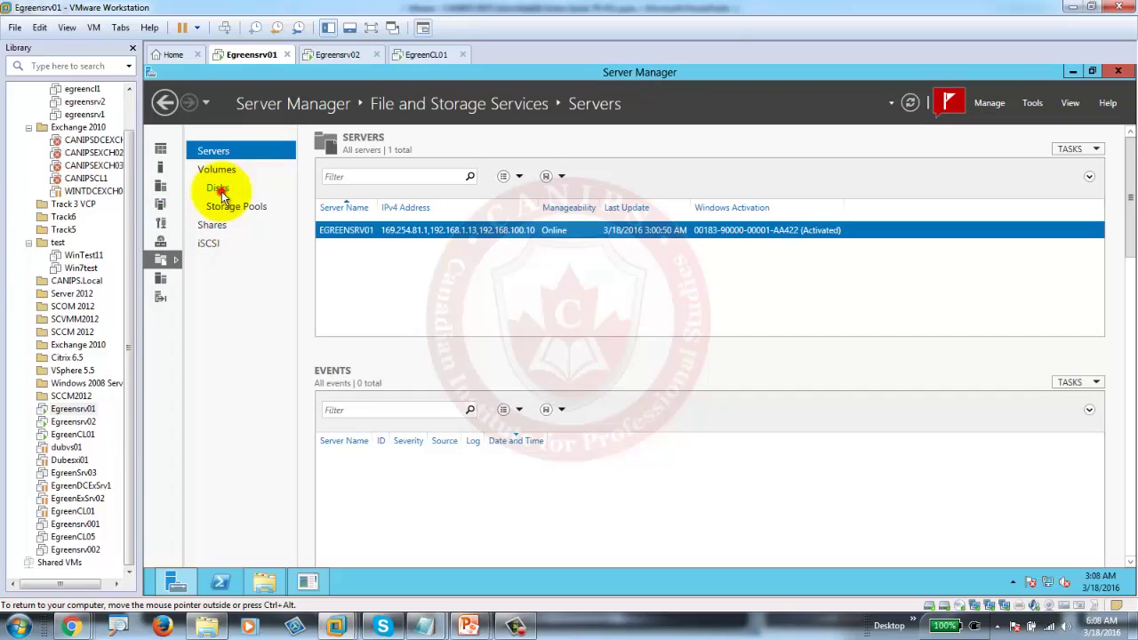
{"action": "left_click", "coordinate": [220, 190]}
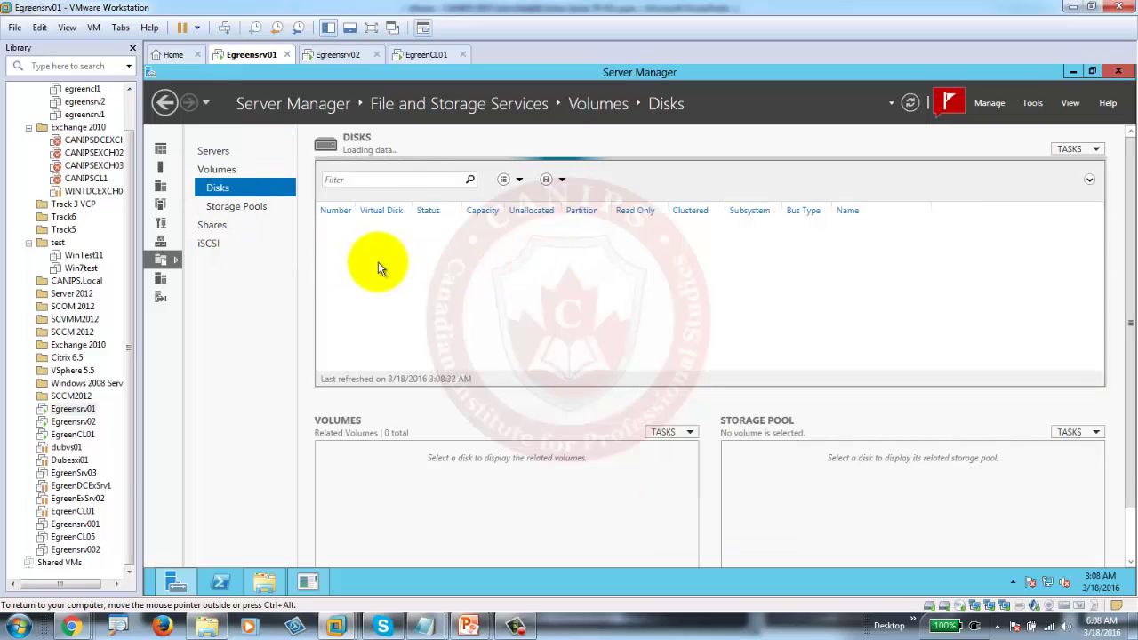
{"action": "left_click", "coordinate": [421, 266]}
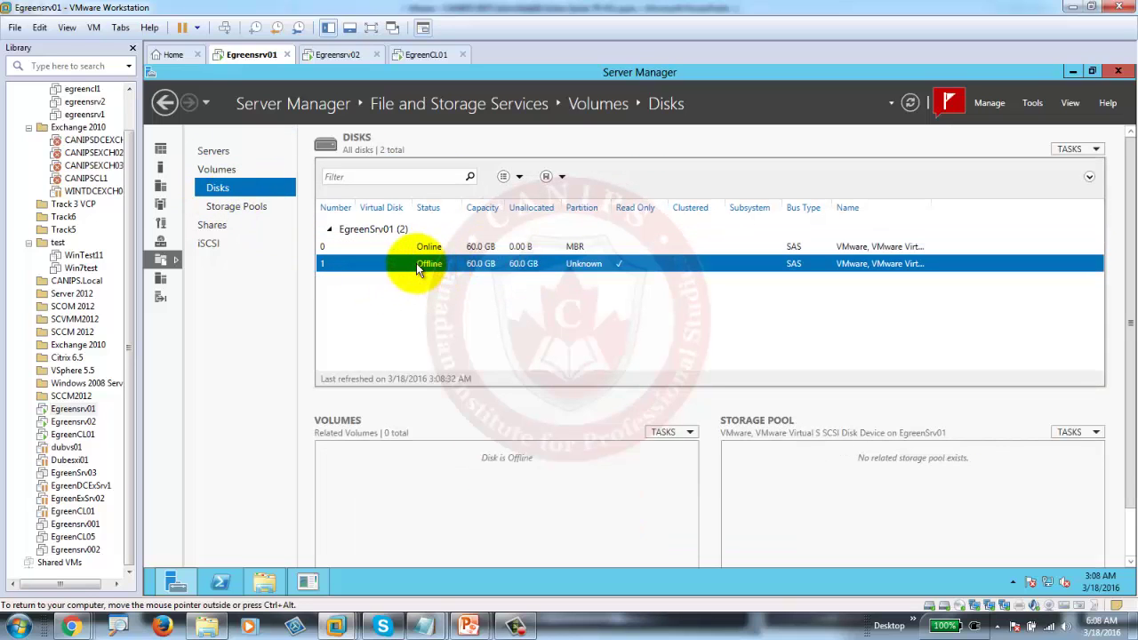
{"action": "right_click", "coordinate": [421, 267]}
{"action": "left_click", "coordinate": [481, 296]}
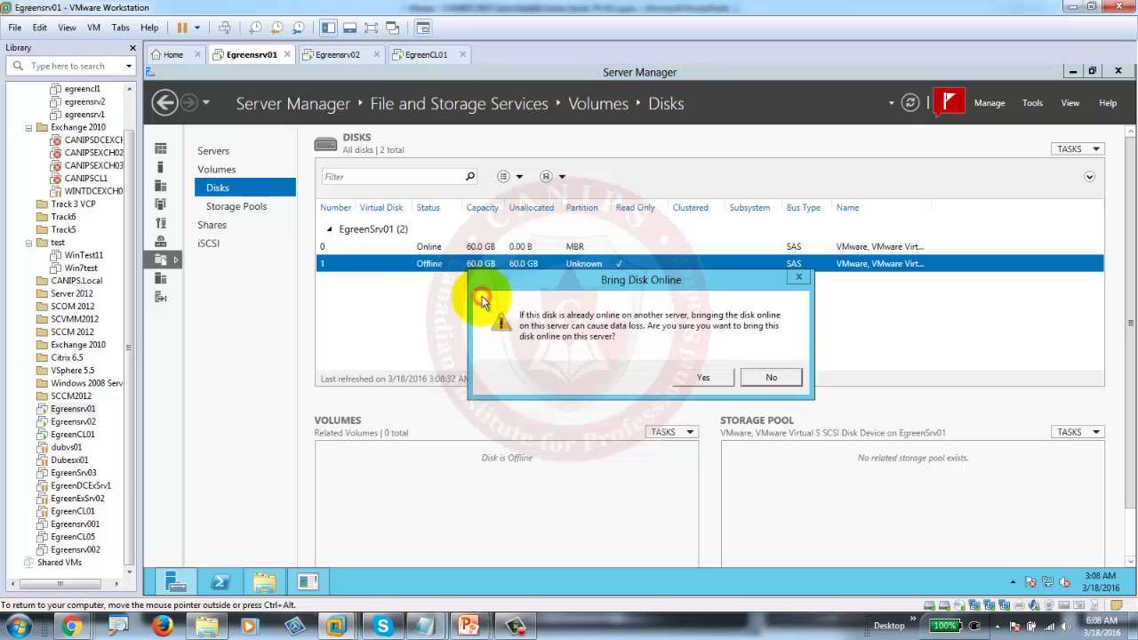
{"action": "left_click", "coordinate": [703, 377]}
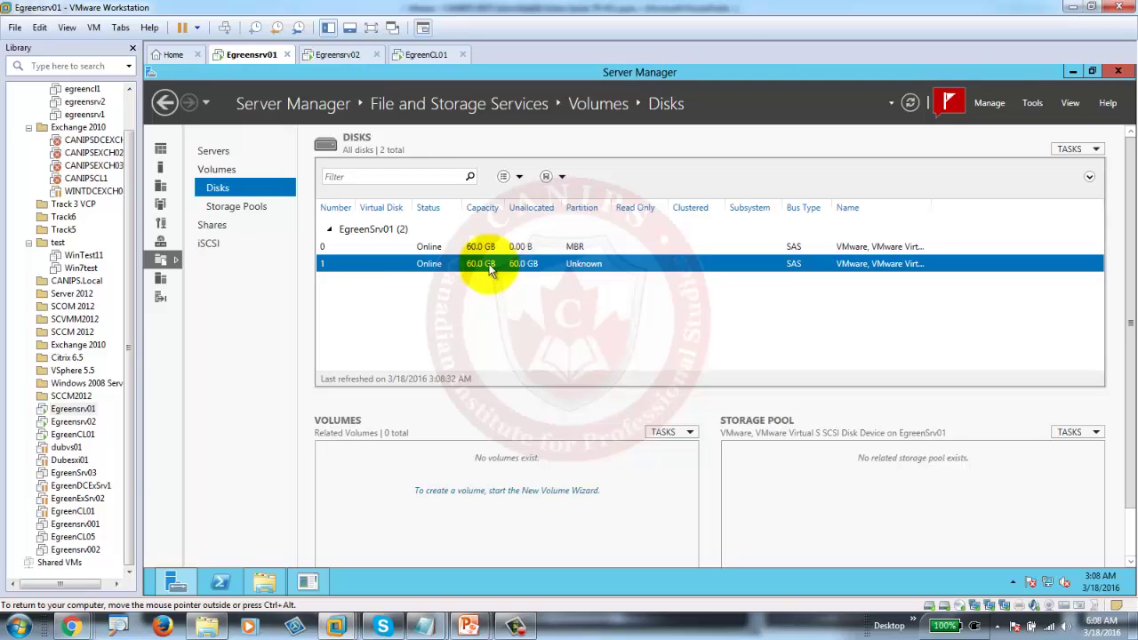
{"action": "right_click", "coordinate": [490, 270]}
Initialize disk 1 as GPT and create a 60 GB NTFS volume E: labelled 'WSUS Drive'.
{"action": "left_click", "coordinate": [511, 278]}
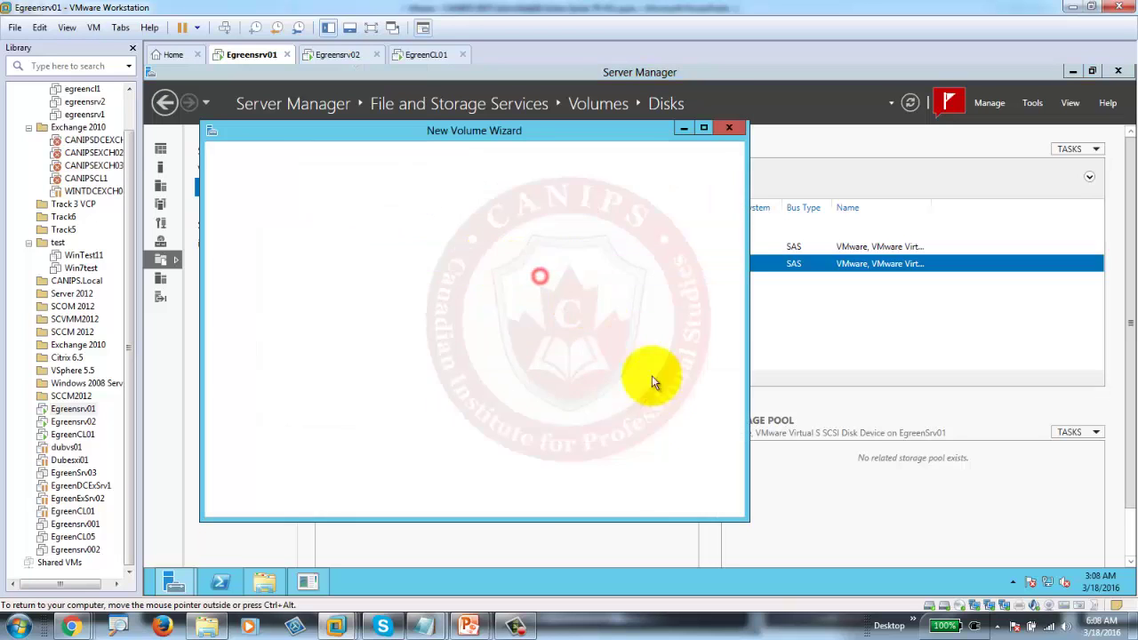
{"action": "left_click", "coordinate": [566, 503]}
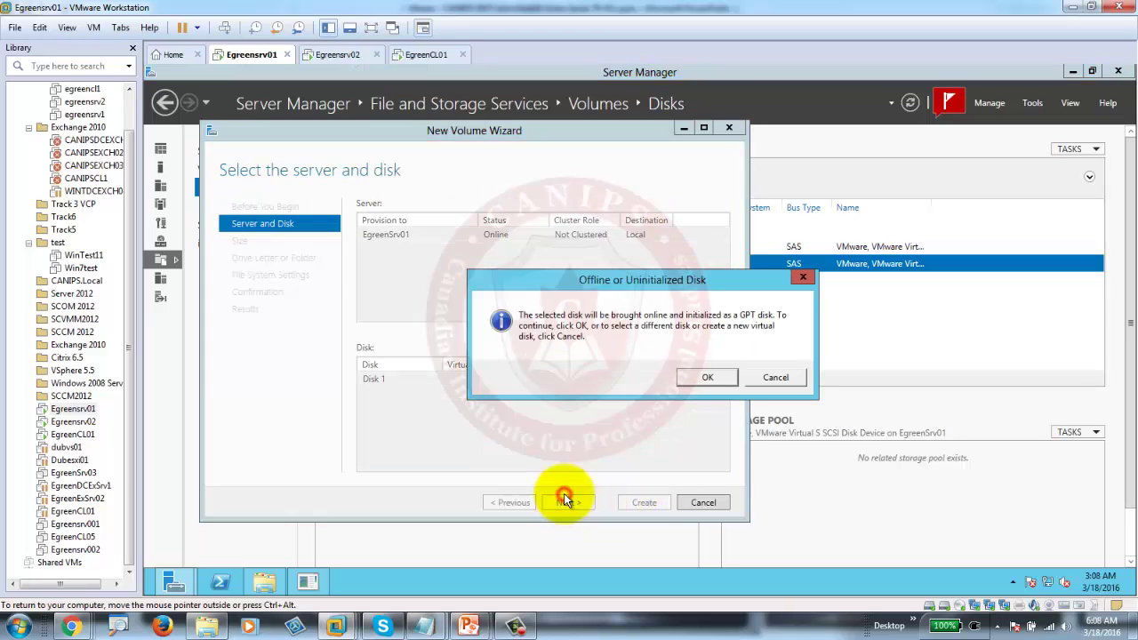
{"action": "left_click", "coordinate": [692, 380]}
{"action": "left_click", "coordinate": [564, 504]}
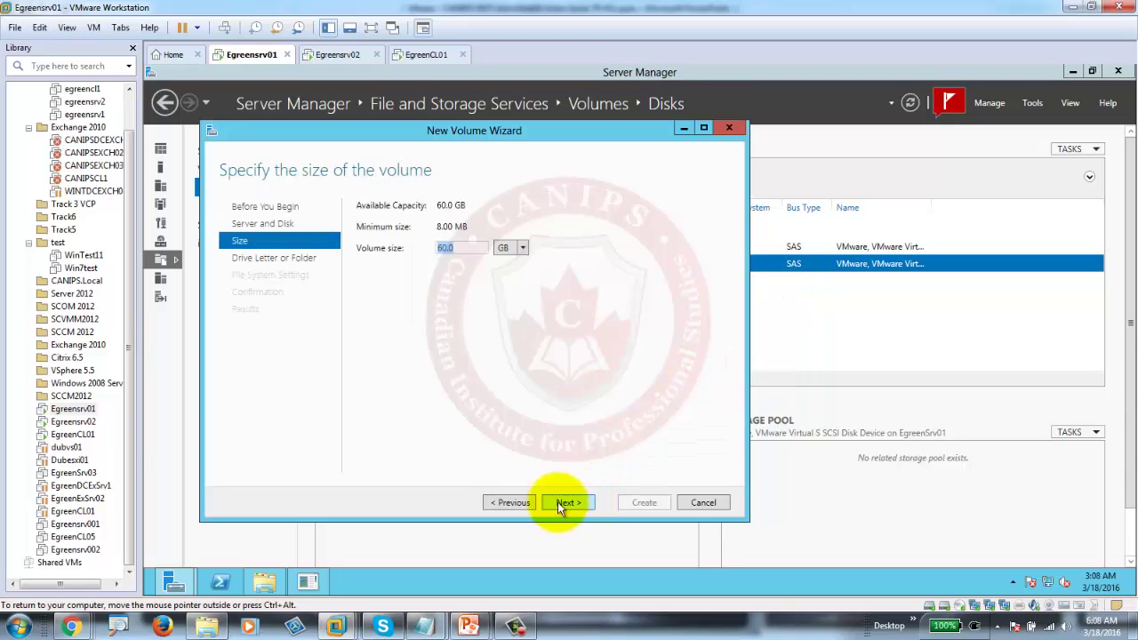
{"action": "left_click", "coordinate": [565, 502]}
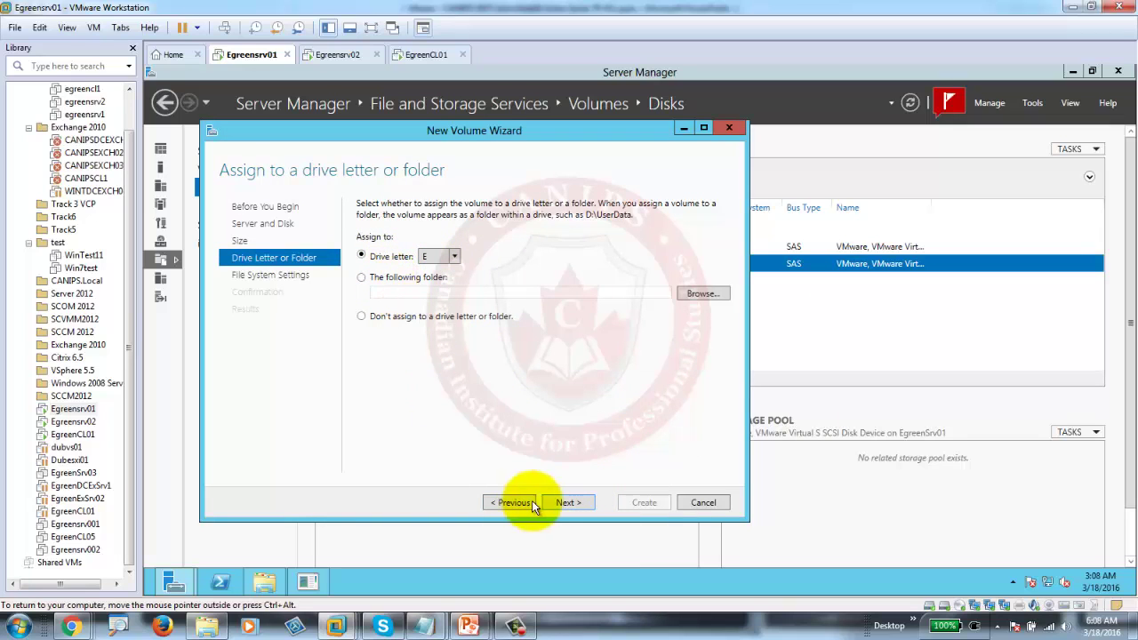
{"action": "left_click", "coordinate": [567, 503]}
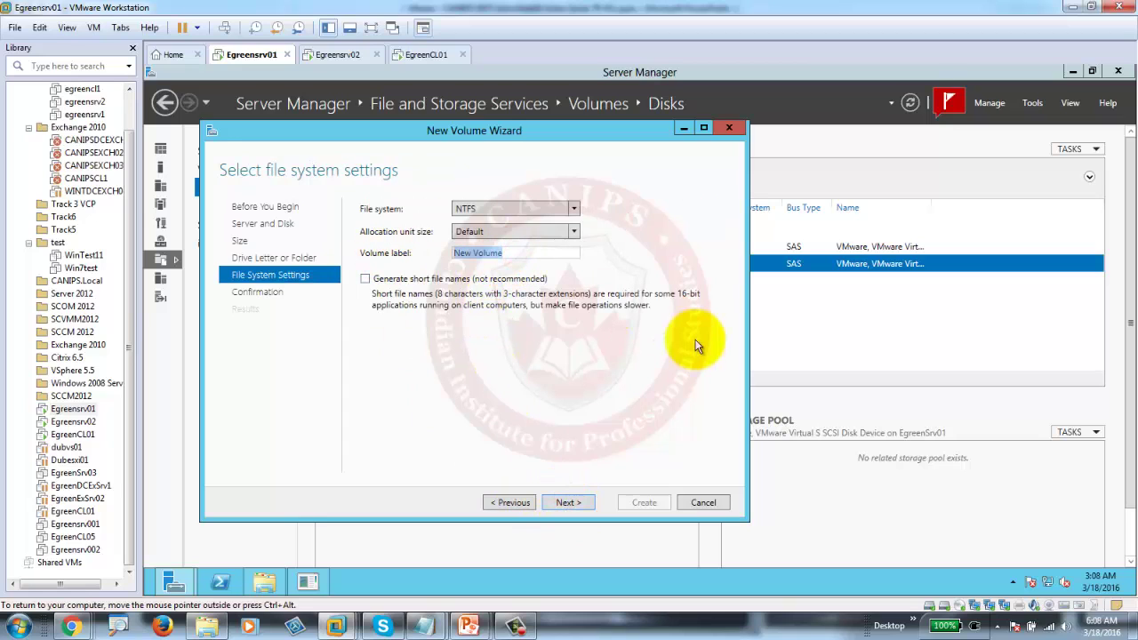
{"action": "type", "text": "WSUS Drive"}
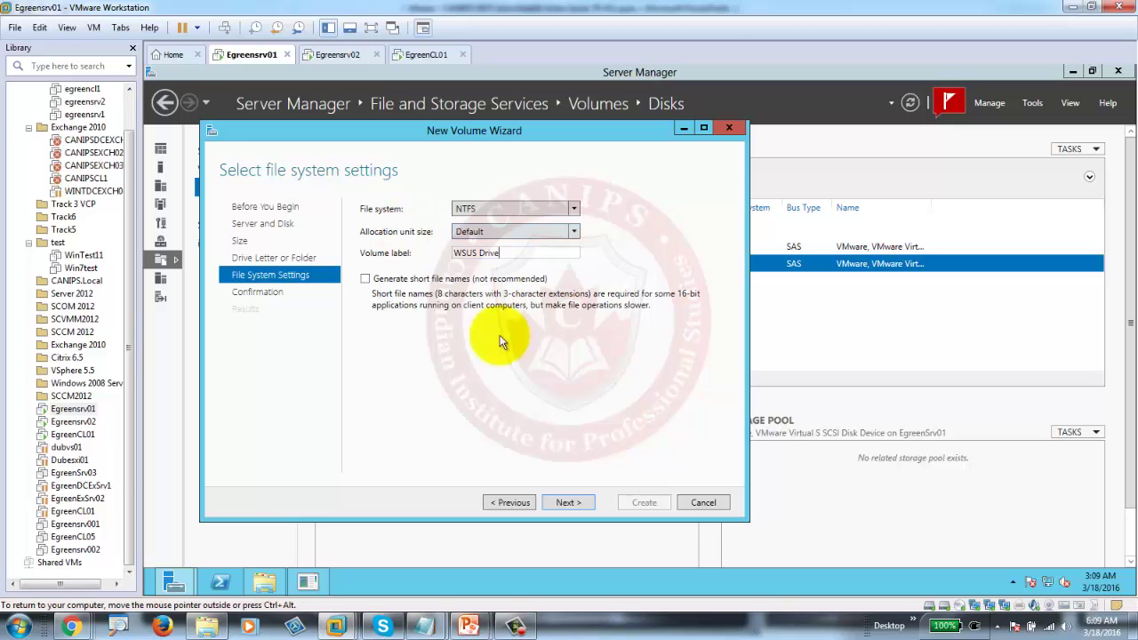
{"action": "left_click", "coordinate": [567, 503]}
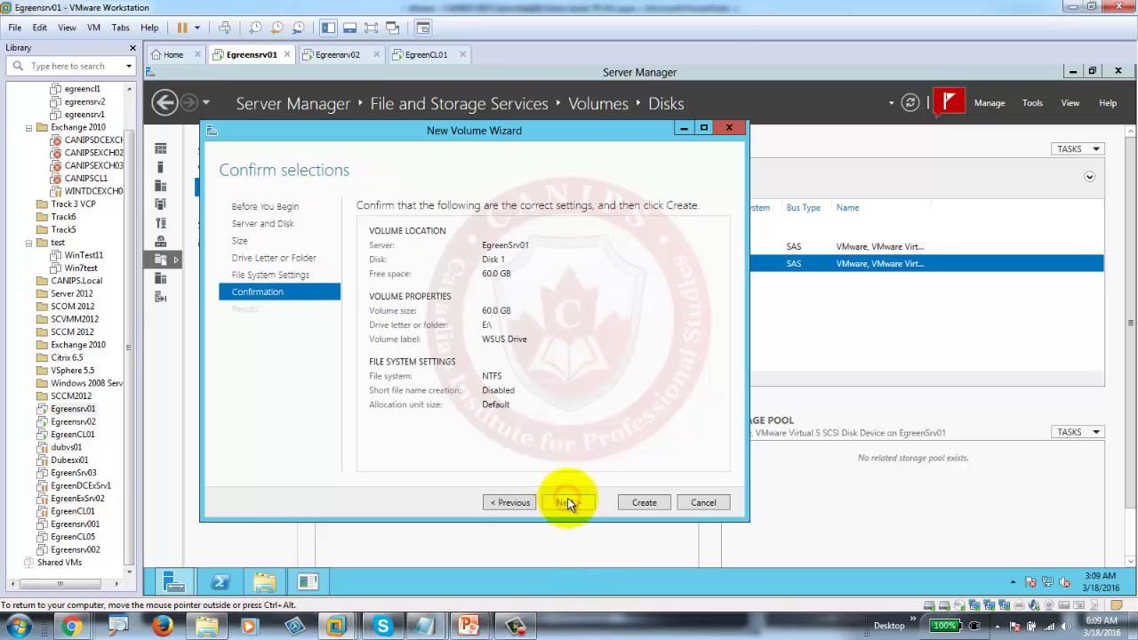
{"action": "left_click", "coordinate": [648, 502]}
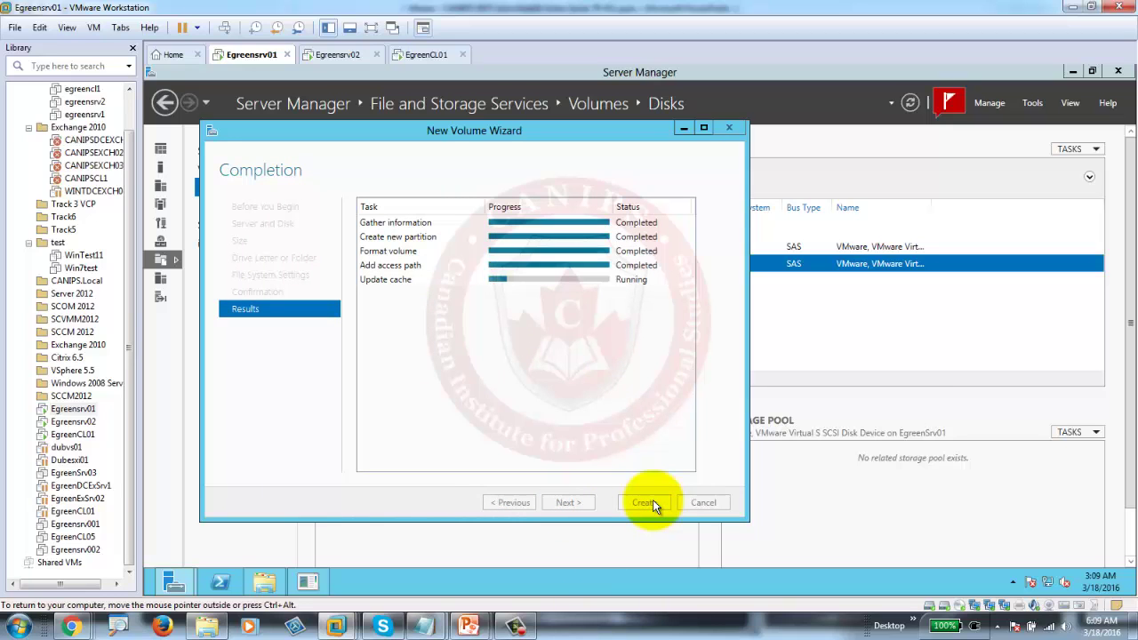
{"action": "left_click", "coordinate": [652, 502]}
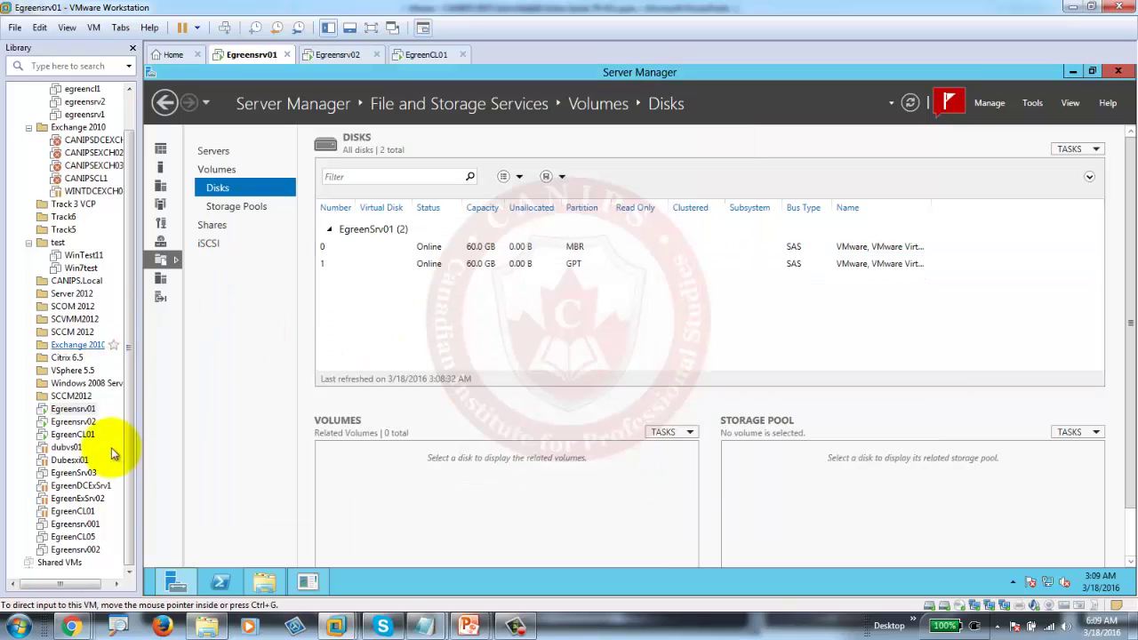
Restart the Add Roles and Features Wizard and select the WSUS role with its required features.
{"action": "left_click", "coordinate": [164, 151]}
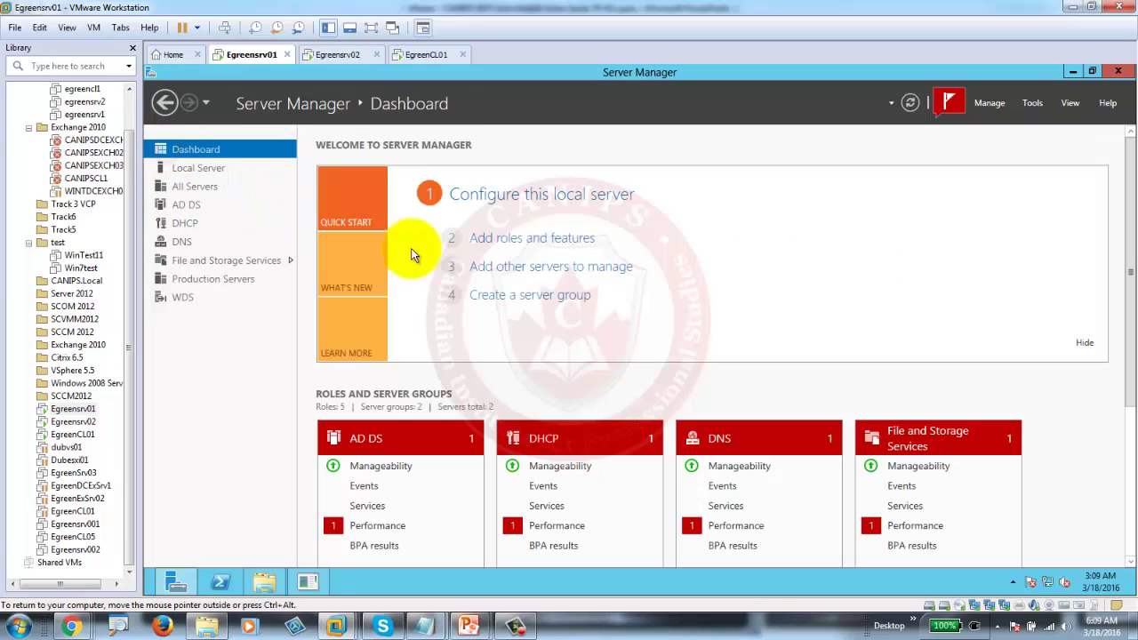
{"action": "left_click", "coordinate": [535, 243]}
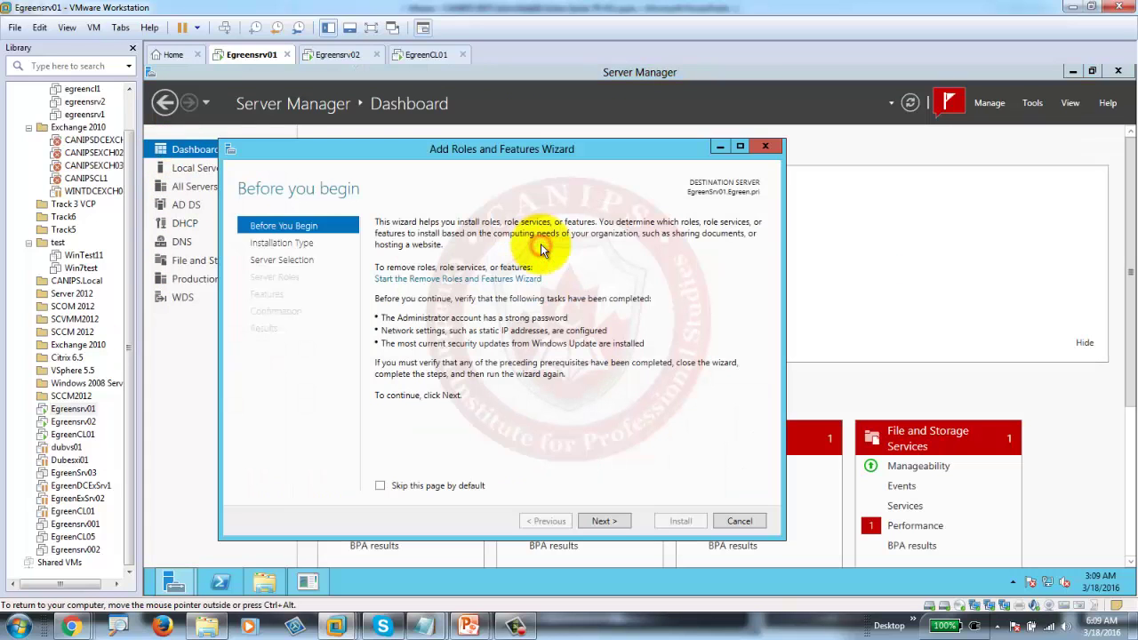
{"action": "left_click", "coordinate": [606, 523]}
{"action": "left_click", "coordinate": [606, 525]}
{"action": "left_click", "coordinate": [601, 522]}
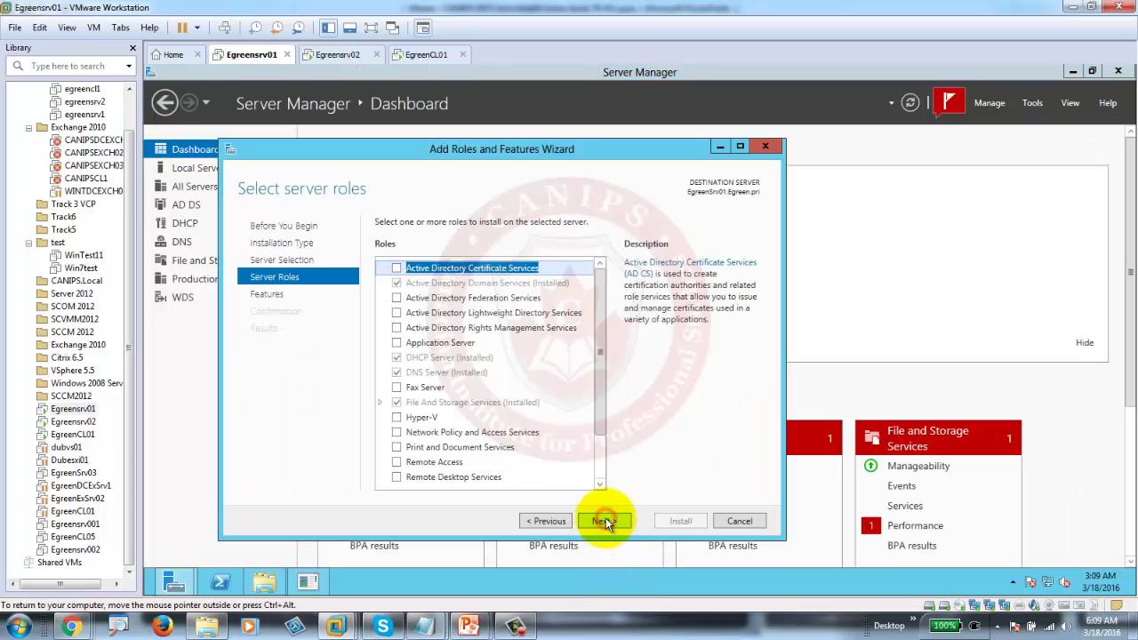
{"action": "scroll", "coordinate": [594, 411], "scroll_direction": "down", "scroll_amount": 2}
{"action": "left_click", "coordinate": [393, 476]}
{"action": "left_click", "coordinate": [545, 464]}
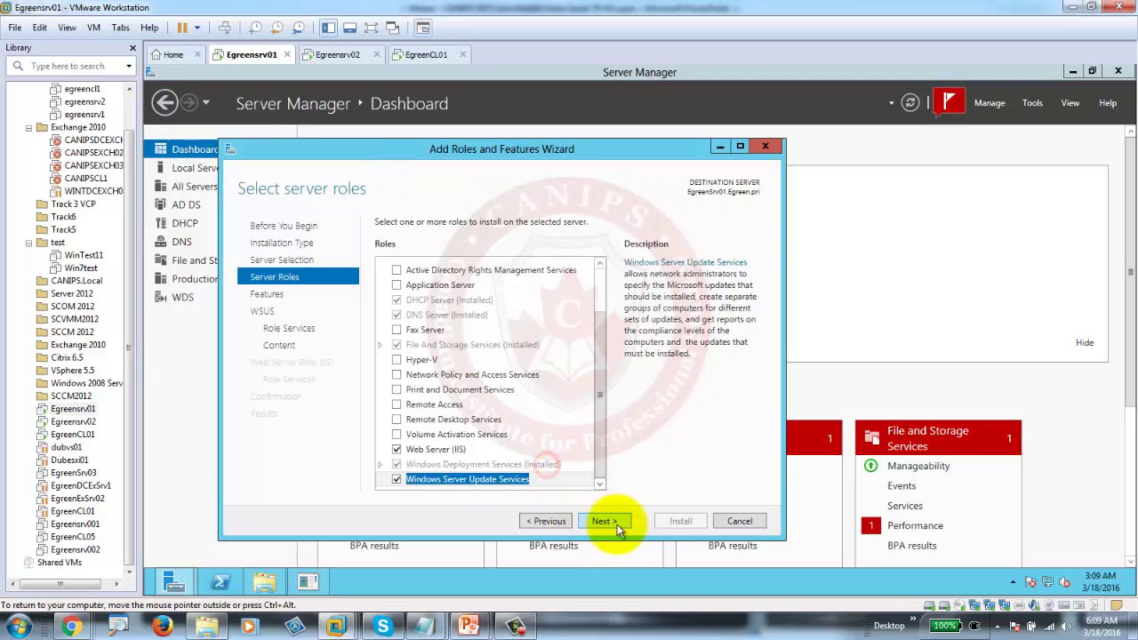
Keep WID Database and WSUS Services, set content location e:\wsus, and reach Confirmation.
{"action": "left_click", "coordinate": [603, 521]}
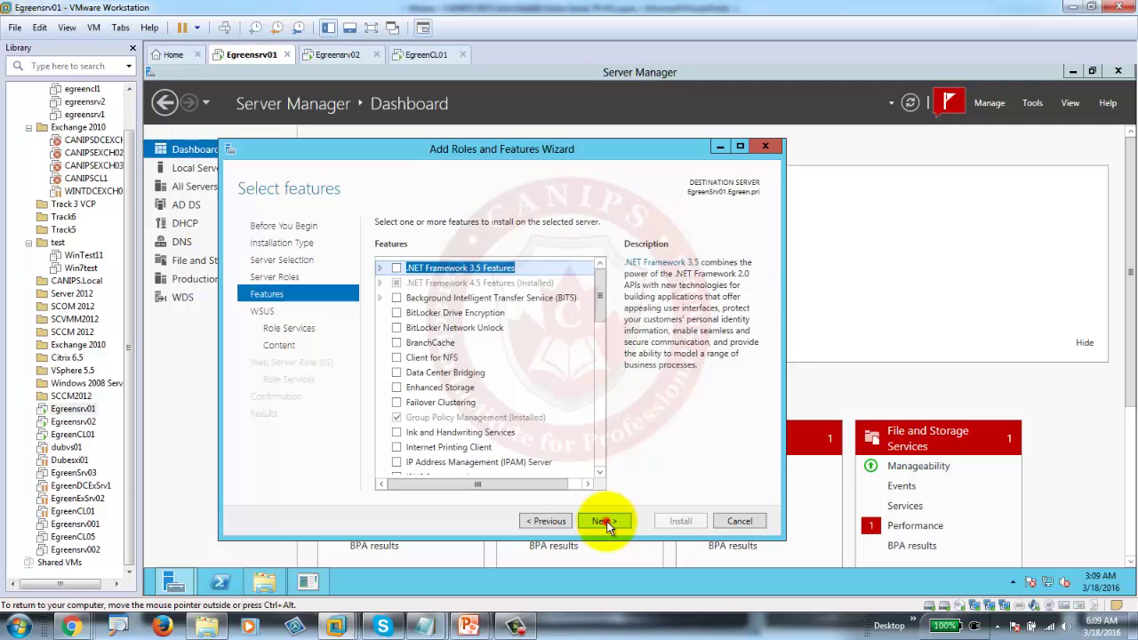
{"action": "left_click", "coordinate": [605, 521]}
{"action": "left_click", "coordinate": [606, 521]}
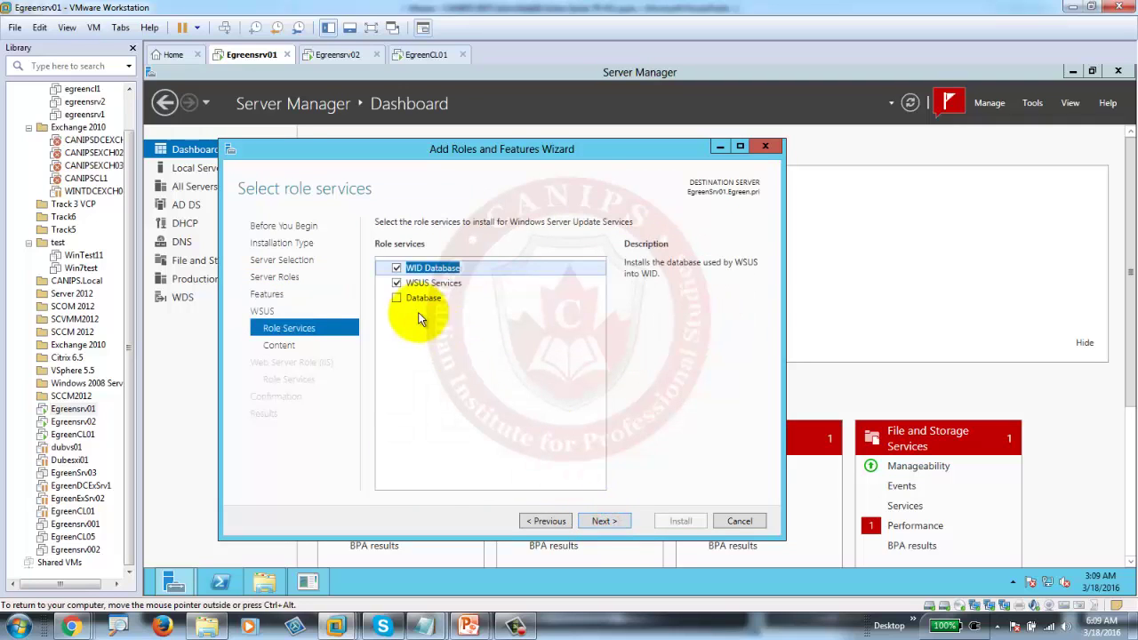
{"action": "left_click", "coordinate": [603, 521]}
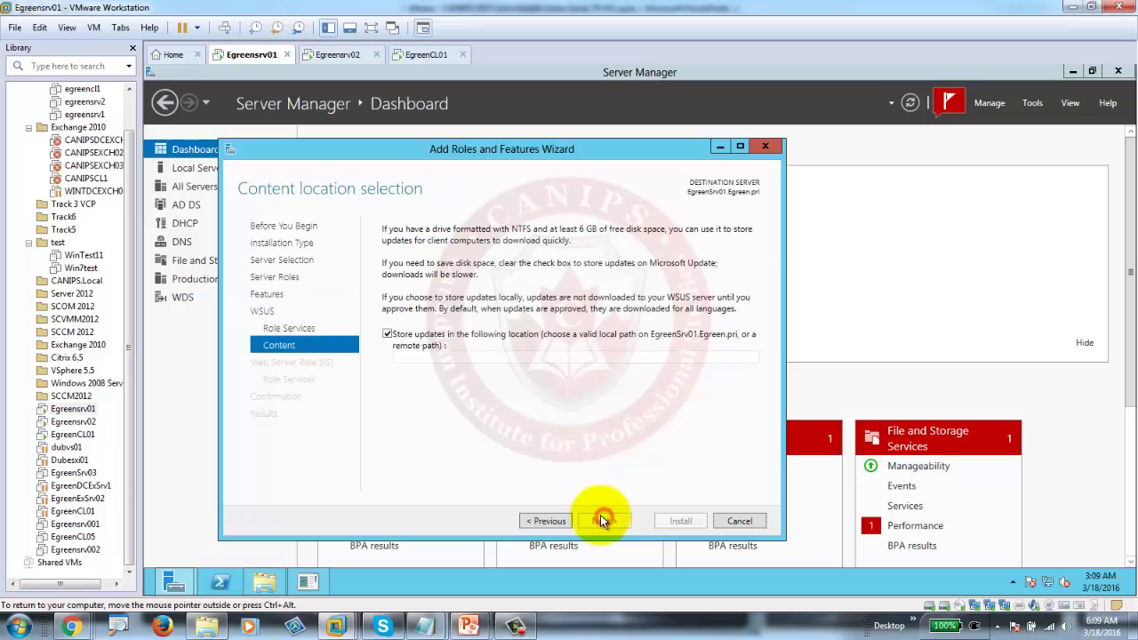
{"action": "type", "text": "e:\\wsus"}
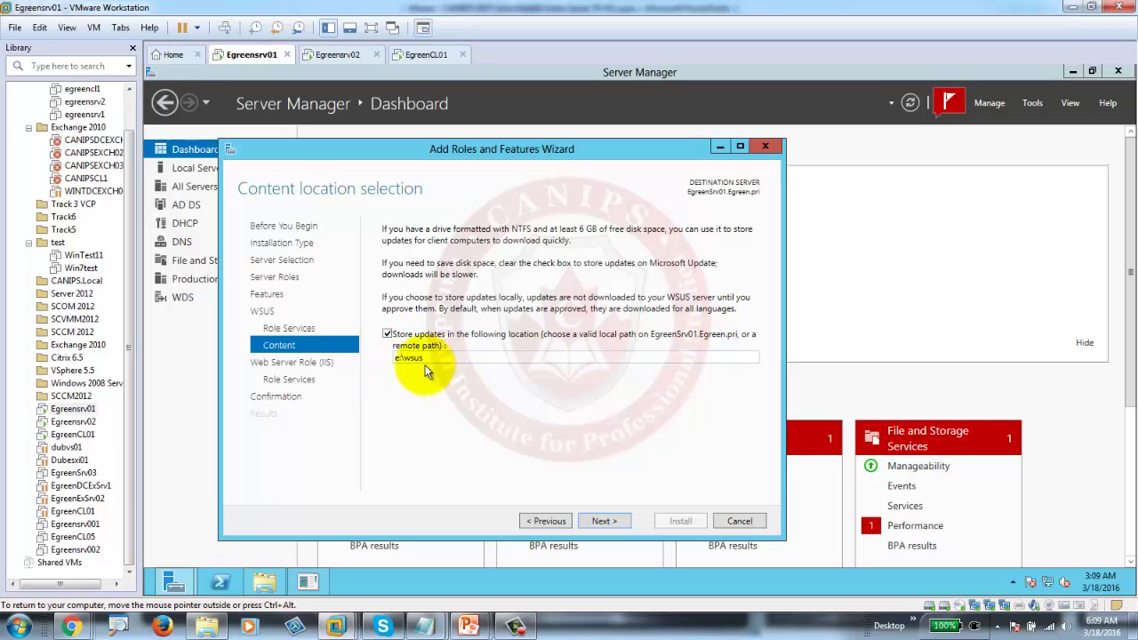
{"action": "left_click", "coordinate": [598, 520]}
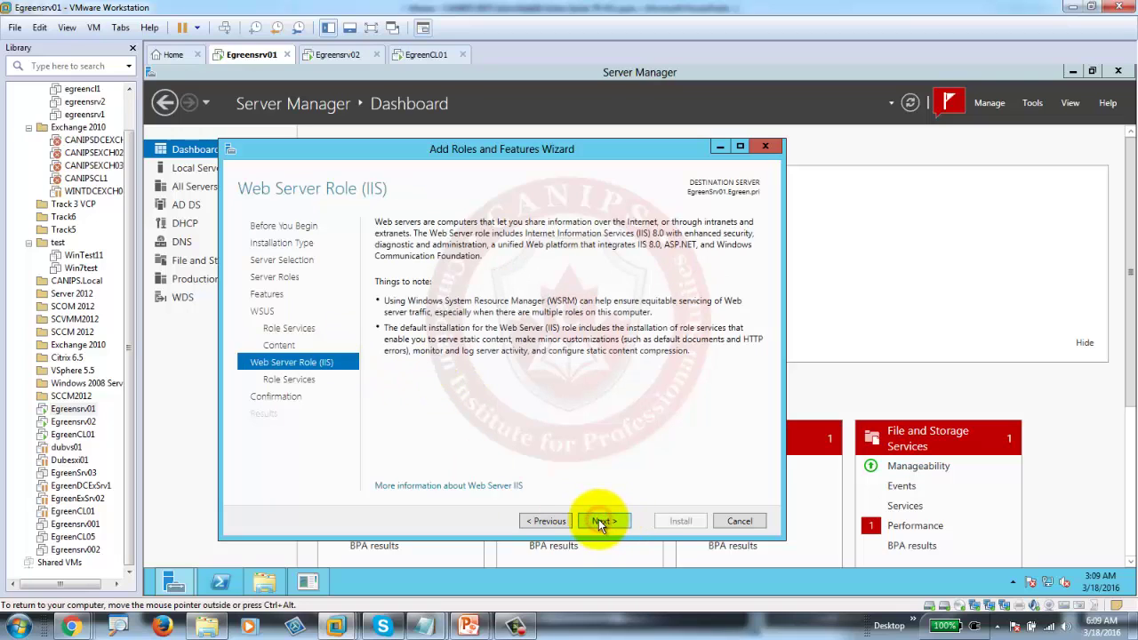
{"action": "left_click", "coordinate": [598, 521]}
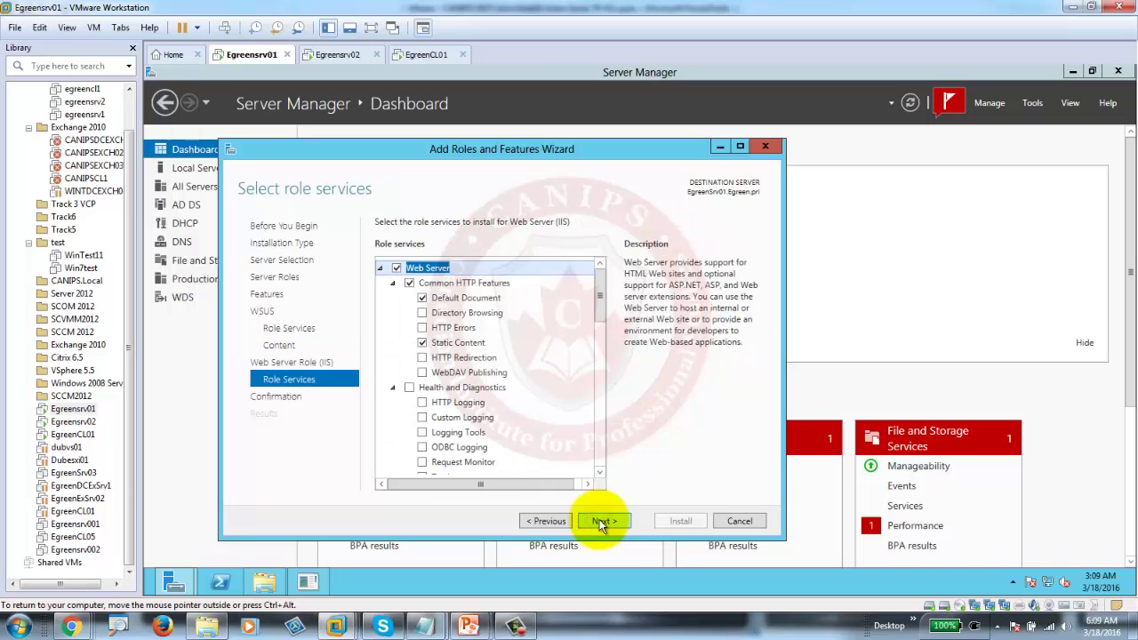
{"action": "left_click_drag", "start_coordinate": [607, 293], "coordinate": [610, 474]}
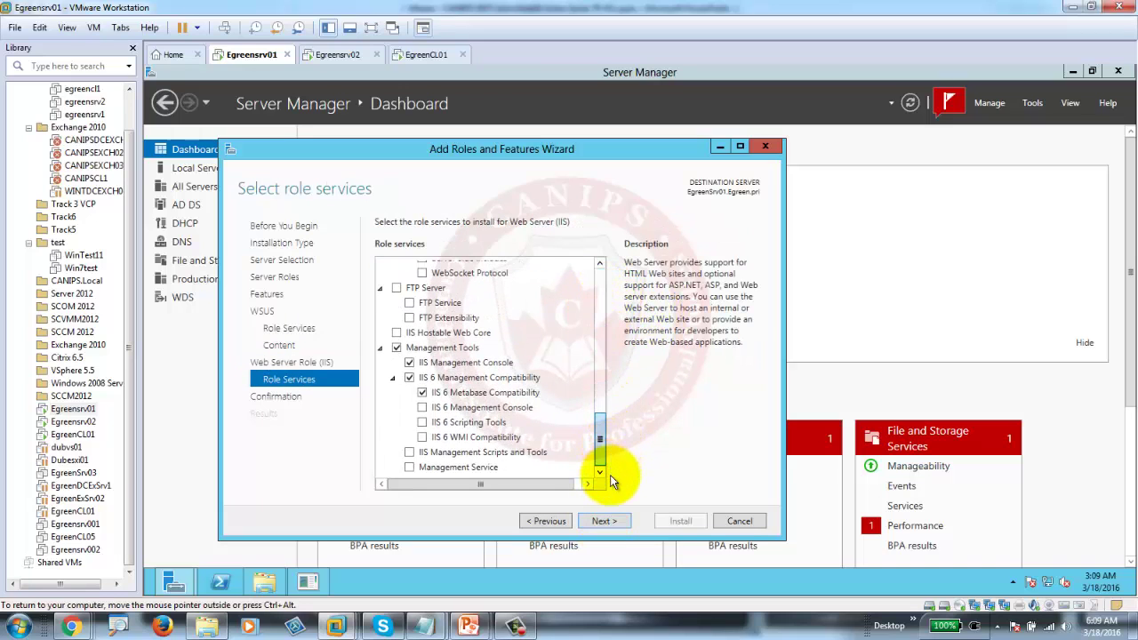
{"action": "left_click", "coordinate": [603, 521]}
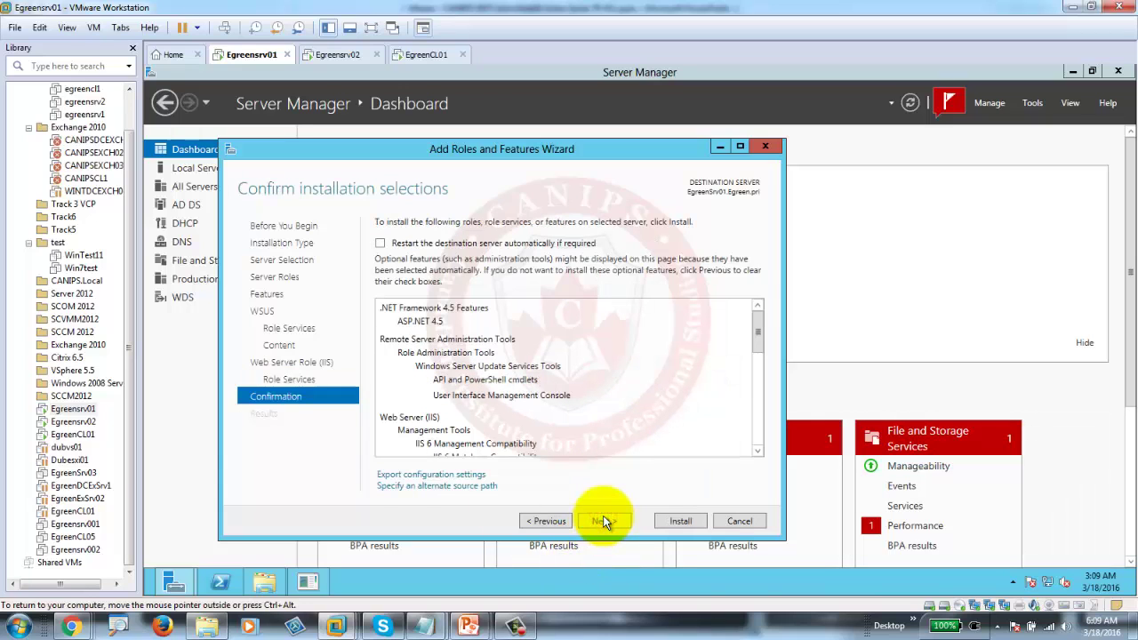
Allow automatic restart and install the WSUS and IIS components until installation succeeds on Egreensrv01.
{"action": "left_click", "coordinate": [379, 243]}
{"action": "left_click", "coordinate": [686, 373]}
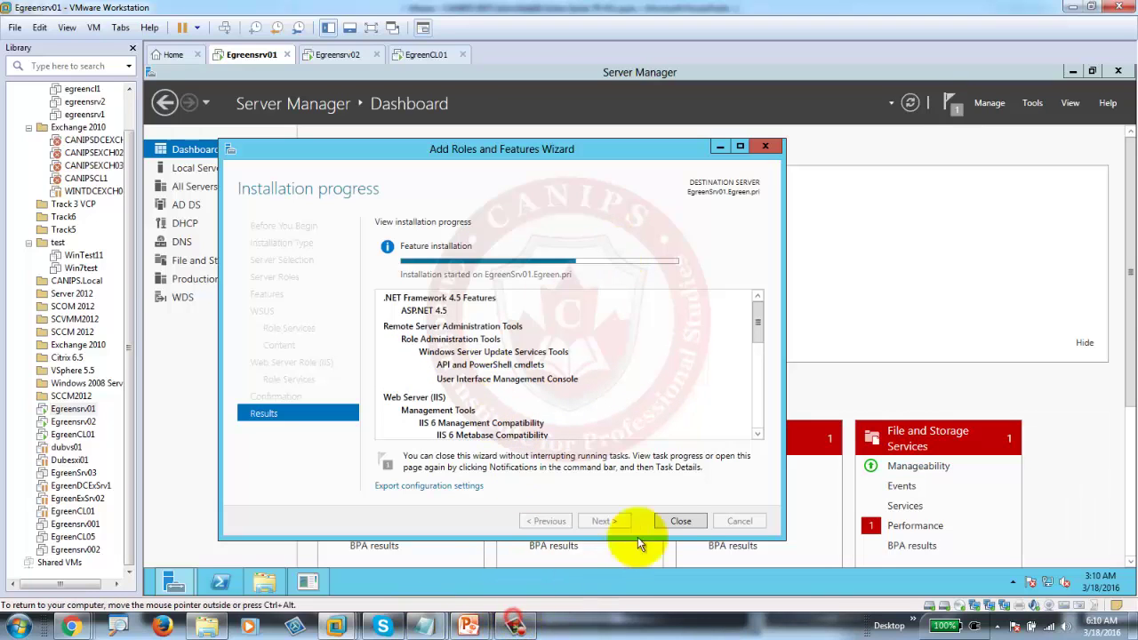
{"action": "left_click", "coordinate": [520, 626]}
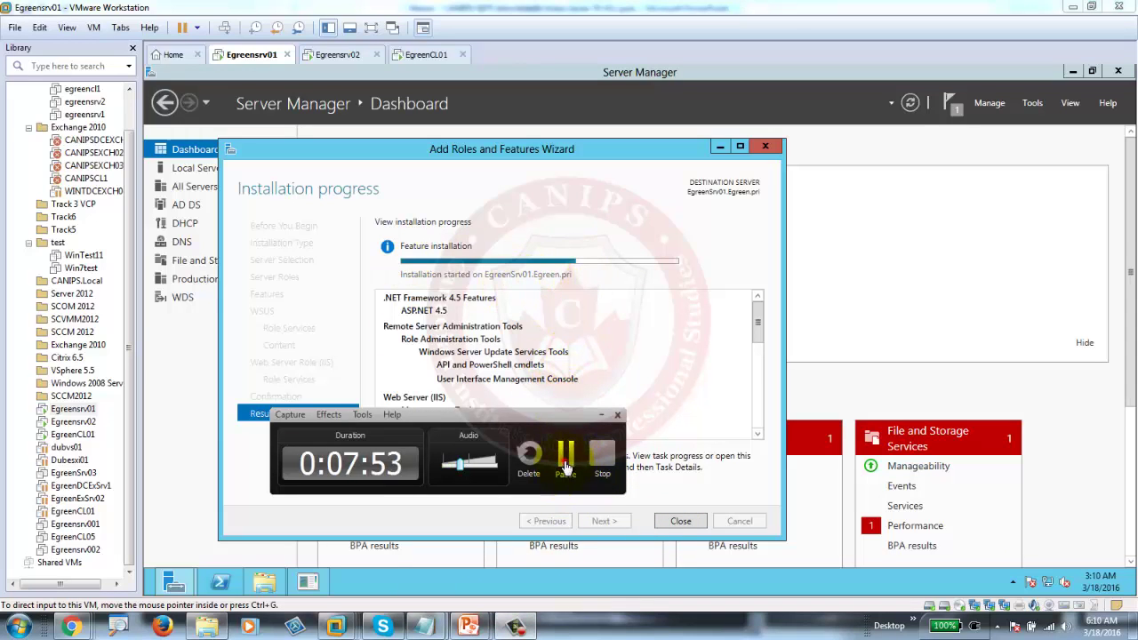
{"action": "left_click", "coordinate": [565, 455]}
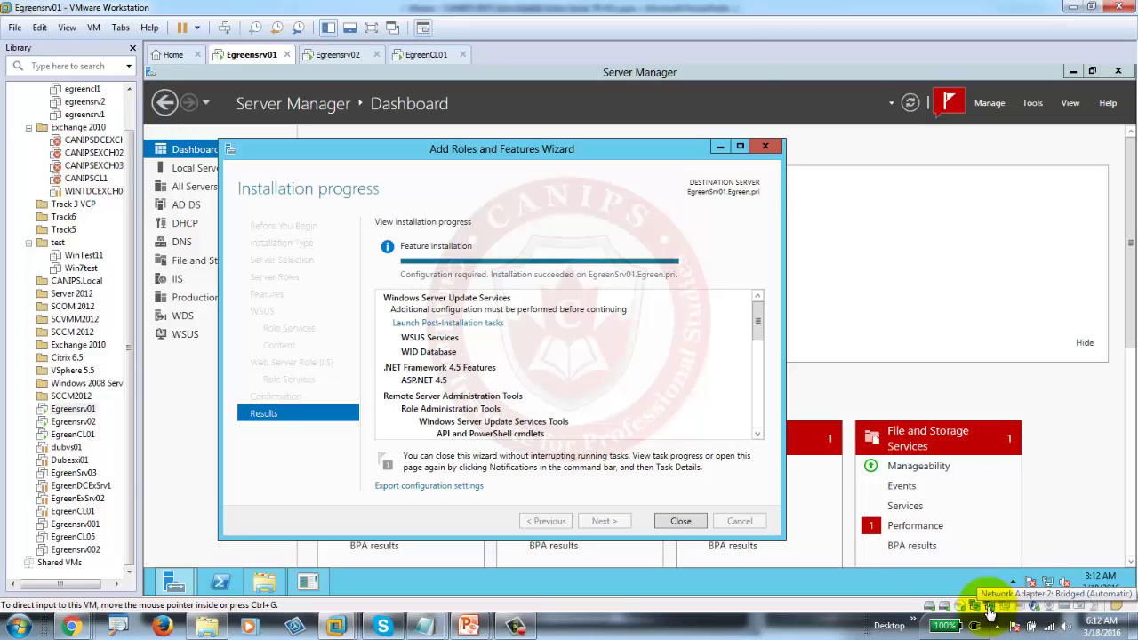
Open Egreensrv01's virtual machine settings and review the second hard disk and network adapter.
{"action": "right_click", "coordinate": [253, 58]}
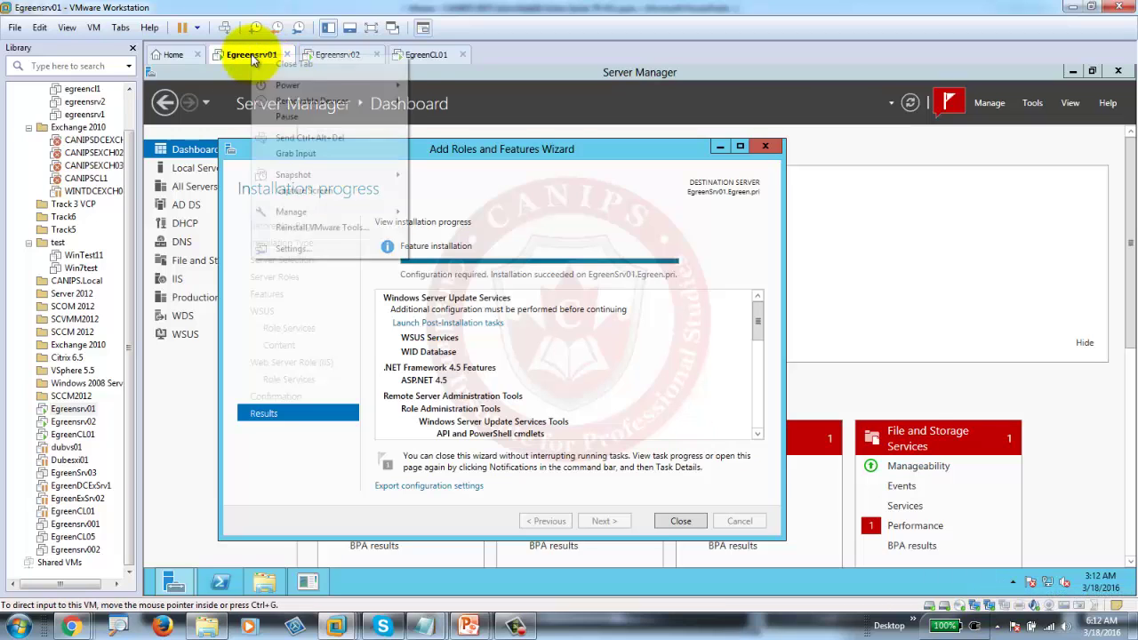
{"action": "left_click", "coordinate": [296, 250]}
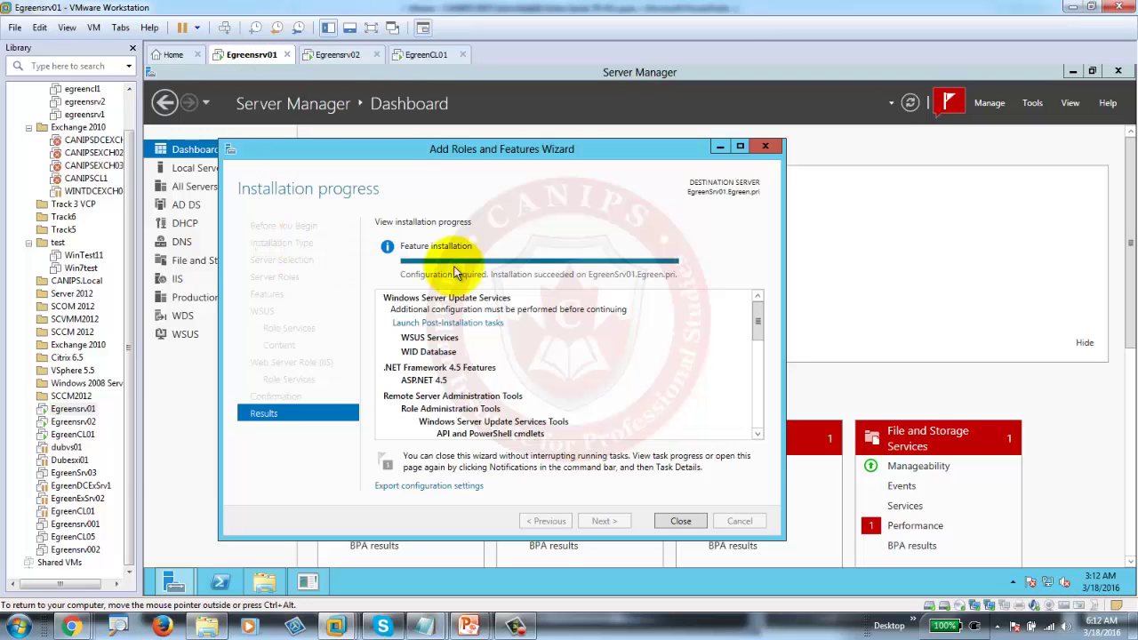
{"action": "left_click", "coordinate": [378, 191]}
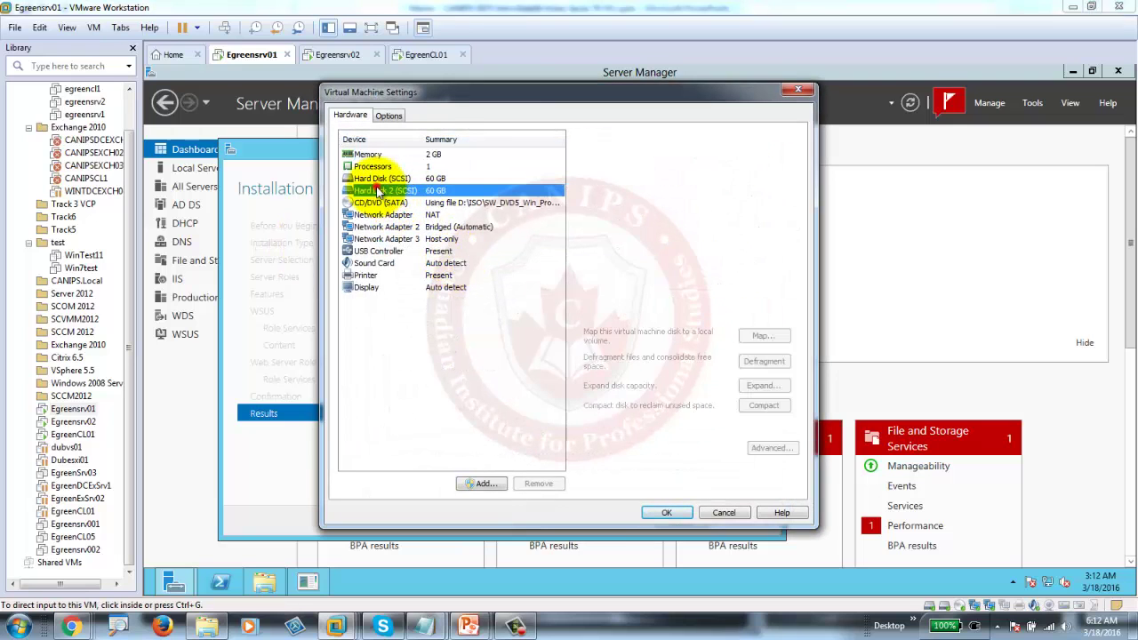
{"action": "left_click", "coordinate": [378, 229]}
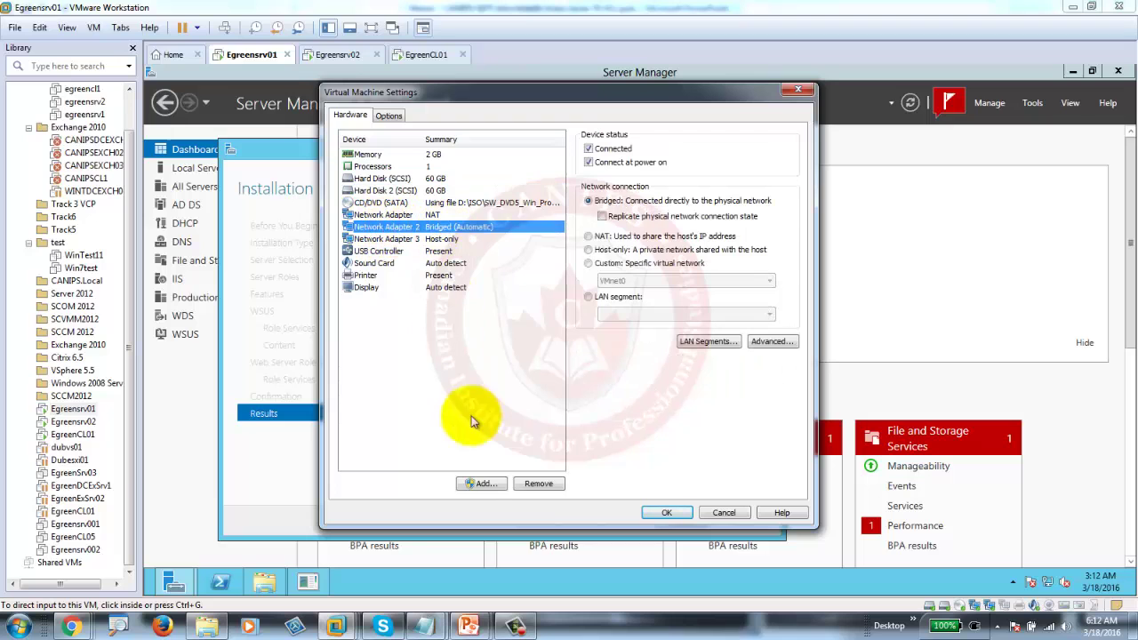
Add a new network adapter in Bridged mode and save the VM settings.
{"action": "left_click", "coordinate": [481, 484]}
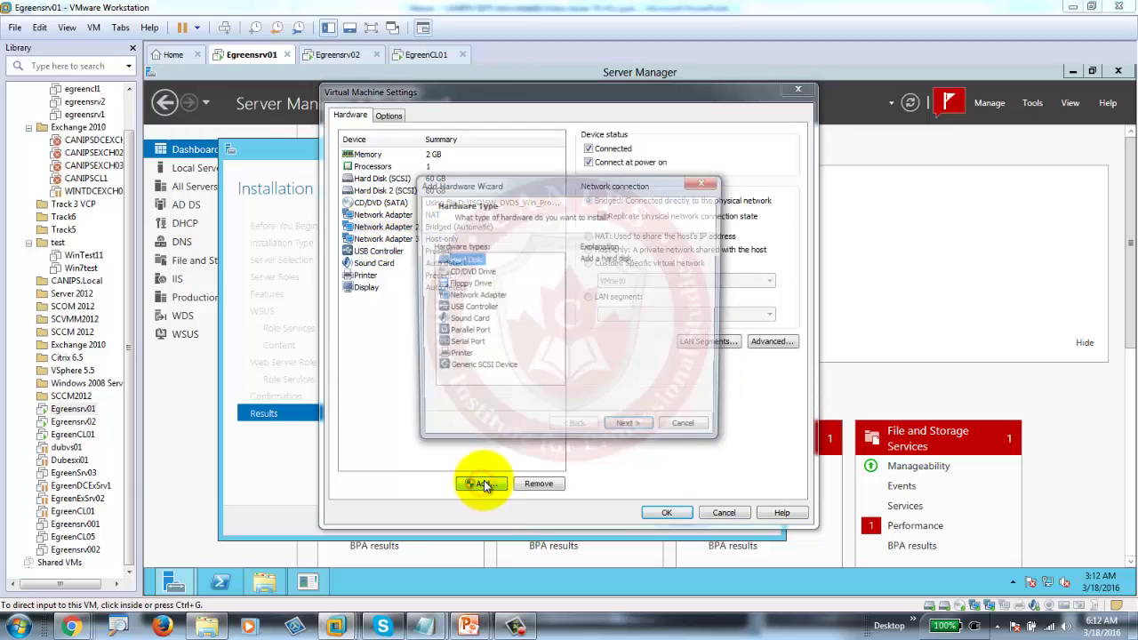
{"action": "left_click", "coordinate": [473, 295]}
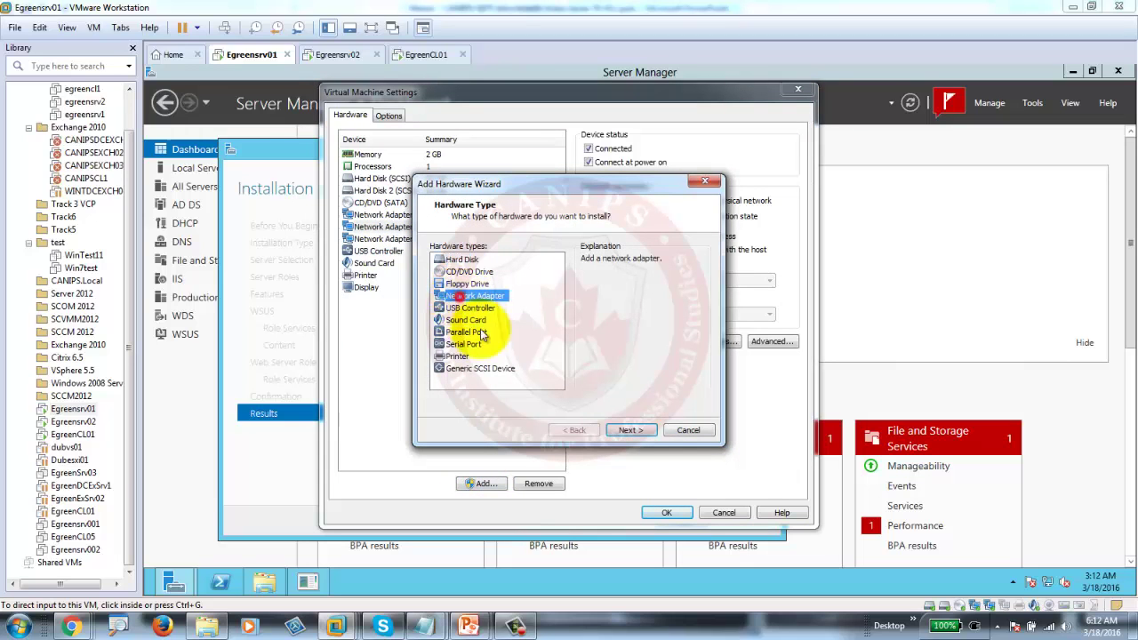
{"action": "left_click", "coordinate": [630, 430]}
{"action": "left_click", "coordinate": [443, 259]}
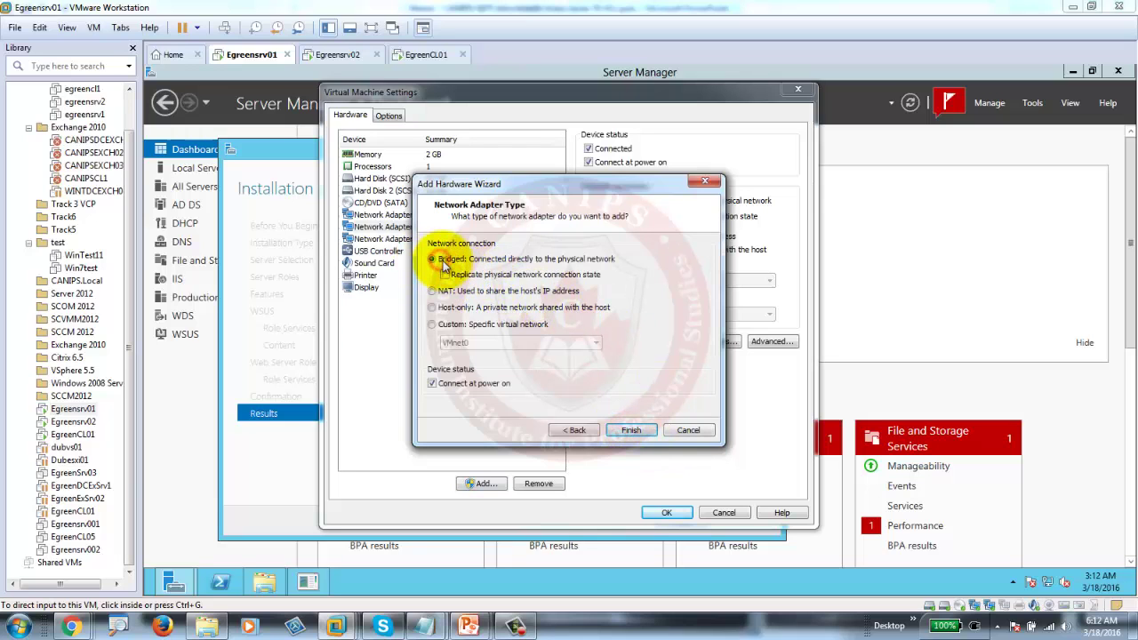
{"action": "left_click", "coordinate": [631, 430]}
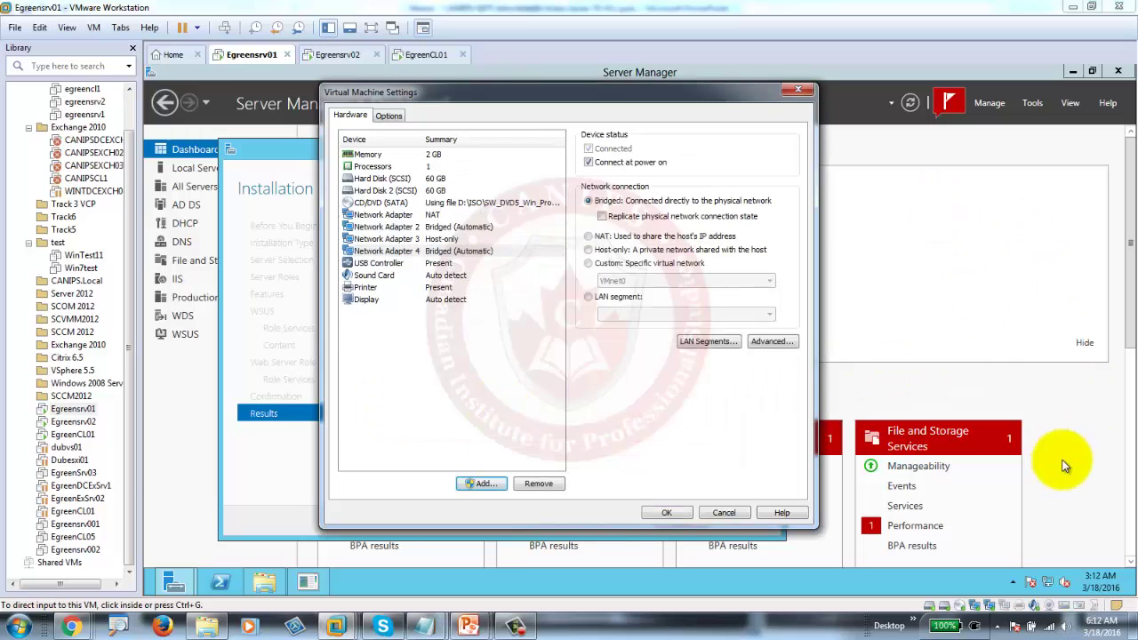
{"action": "left_click", "coordinate": [667, 514]}
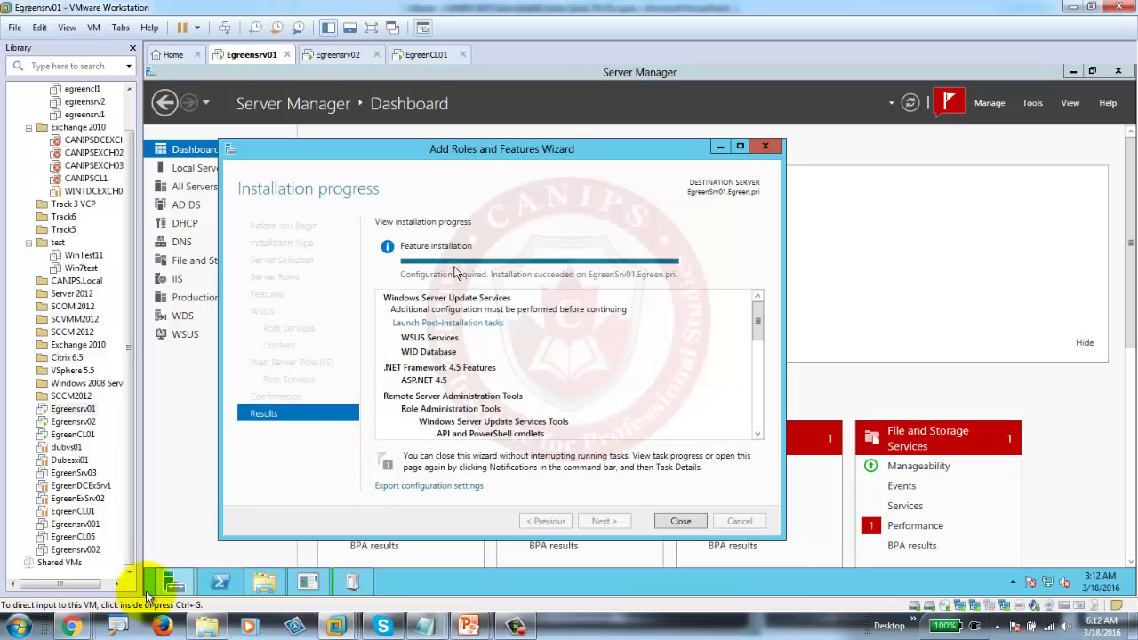
Launch Internet Explorer on the server with the recommended security settings.
{"action": "left_click", "coordinate": [149, 601]}
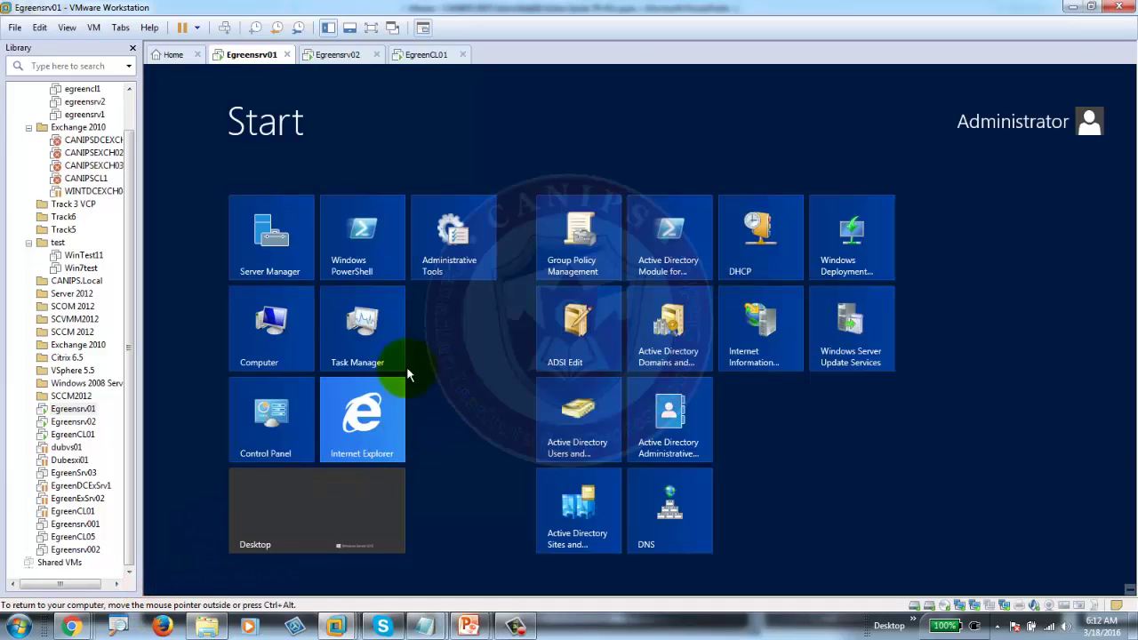
{"action": "left_click", "coordinate": [351, 416]}
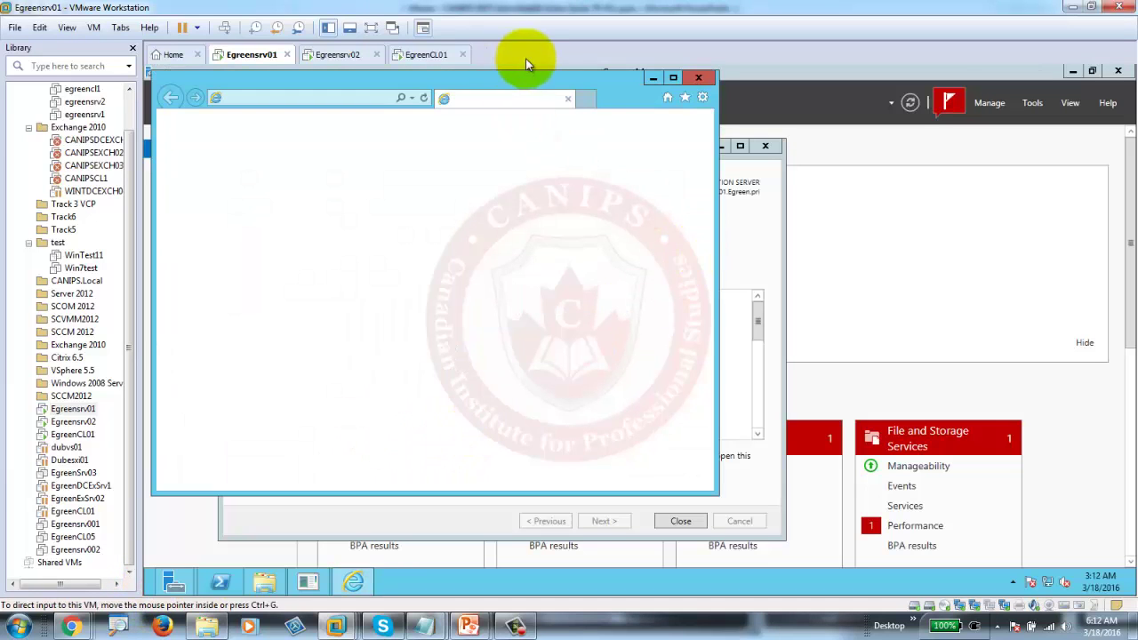
{"action": "left_click", "coordinate": [302, 239]}
{"action": "left_click", "coordinate": [530, 382]}
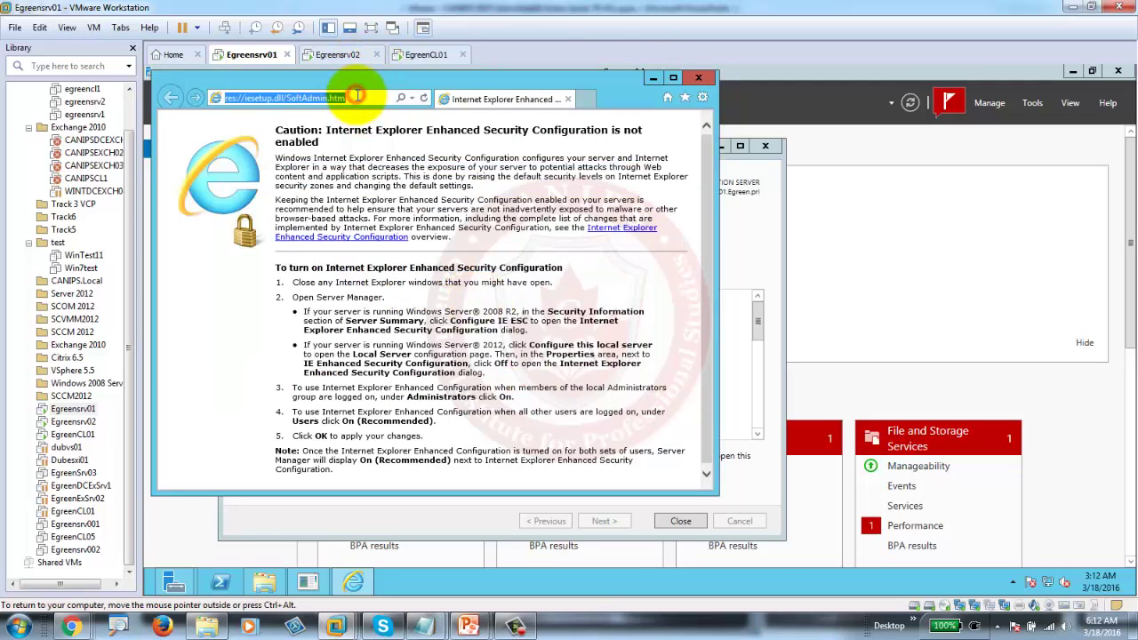
Search for 'google' to confirm internet access, then minimize the browser.
{"action": "left_click", "coordinate": [357, 96]}
{"action": "type", "text": "gogle"}
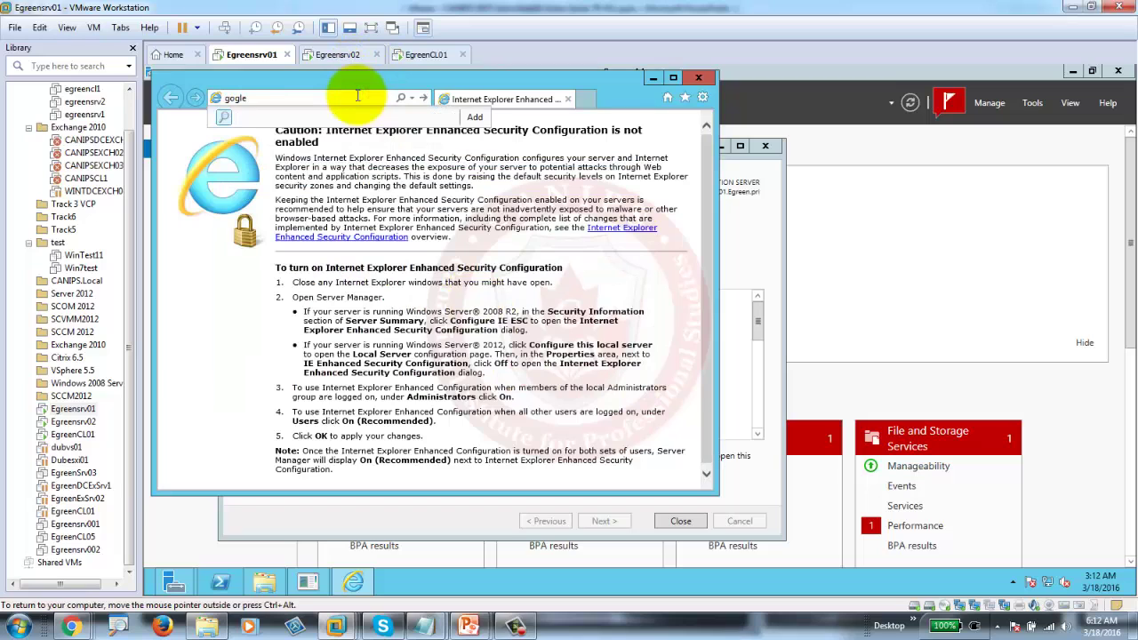
{"action": "key", "text": "BackSpace"}
{"action": "key", "text": "BackSpace"}
{"action": "key", "text": "BackSpace"}
{"action": "key", "text": "BackSpace"}
{"action": "type", "text": "google"}
{"action": "key", "text": "Return"}
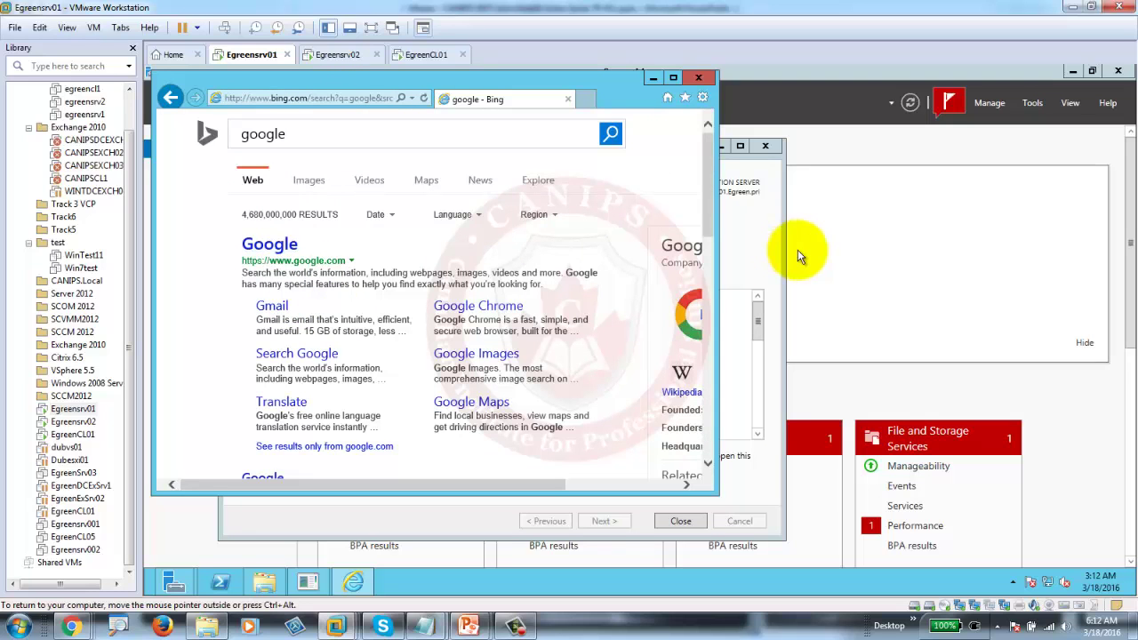
{"action": "left_click", "coordinate": [652, 80]}
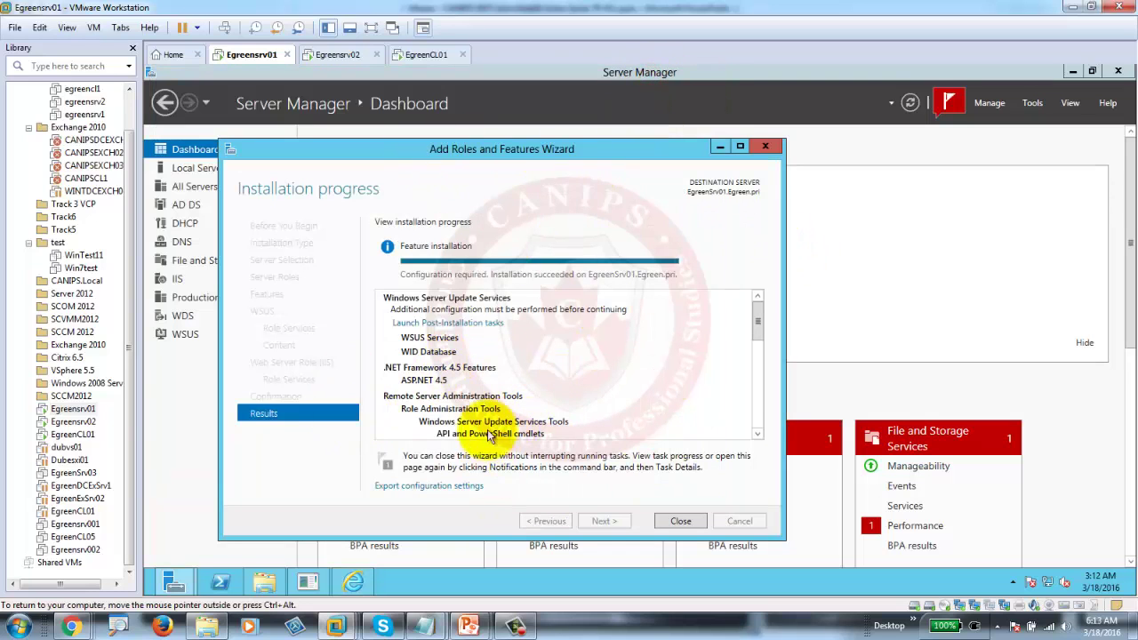
Launch the WSUS post-installation tasks, then switch to the EgreenCL01 client VM.
{"action": "left_click", "coordinate": [430, 324]}
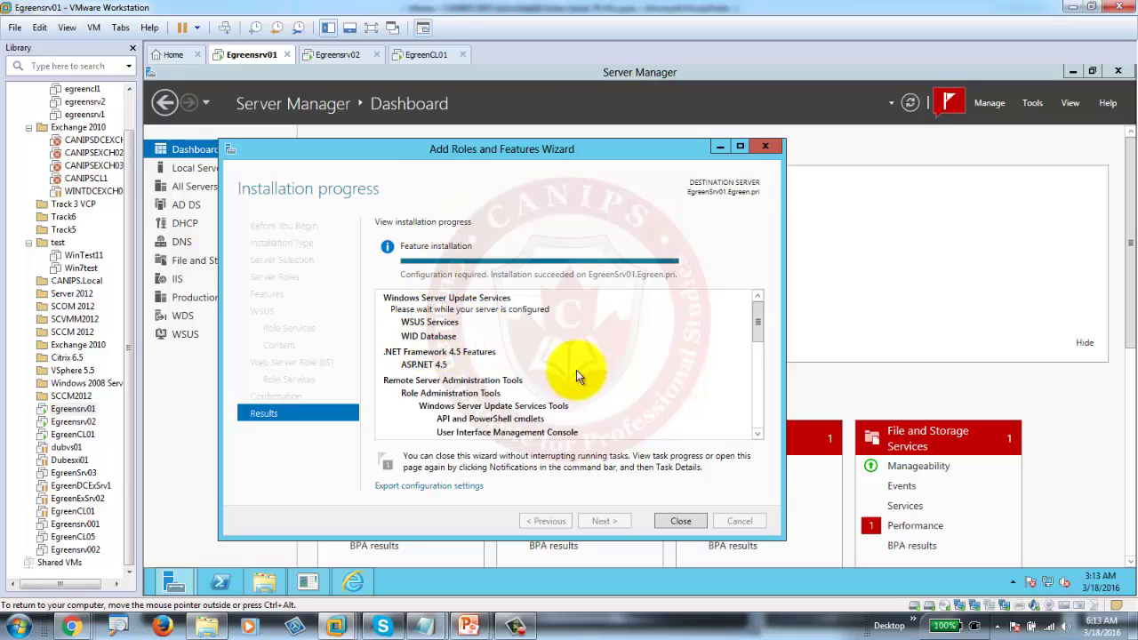
{"action": "left_click", "coordinate": [425, 56]}
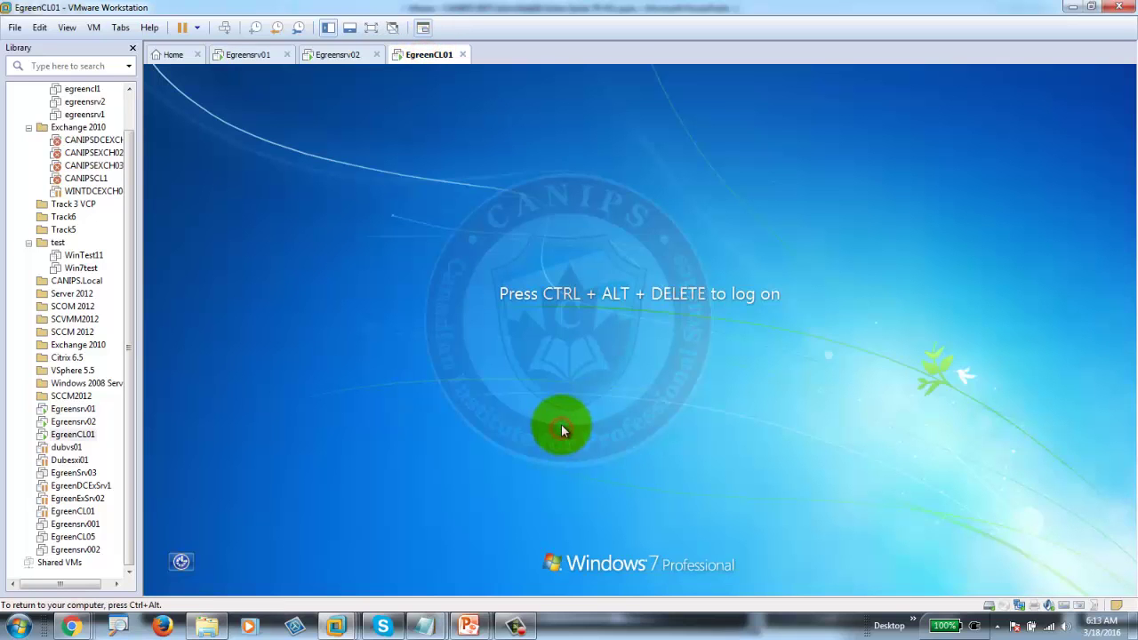
Log on to EgreenCL01 with the administrator password, retrying after the error, and dismiss the activation prompt.
{"action": "left_click", "coordinate": [225, 27]}
{"action": "left_click", "coordinate": [611, 411]}
{"action": "type", "text": "*"}
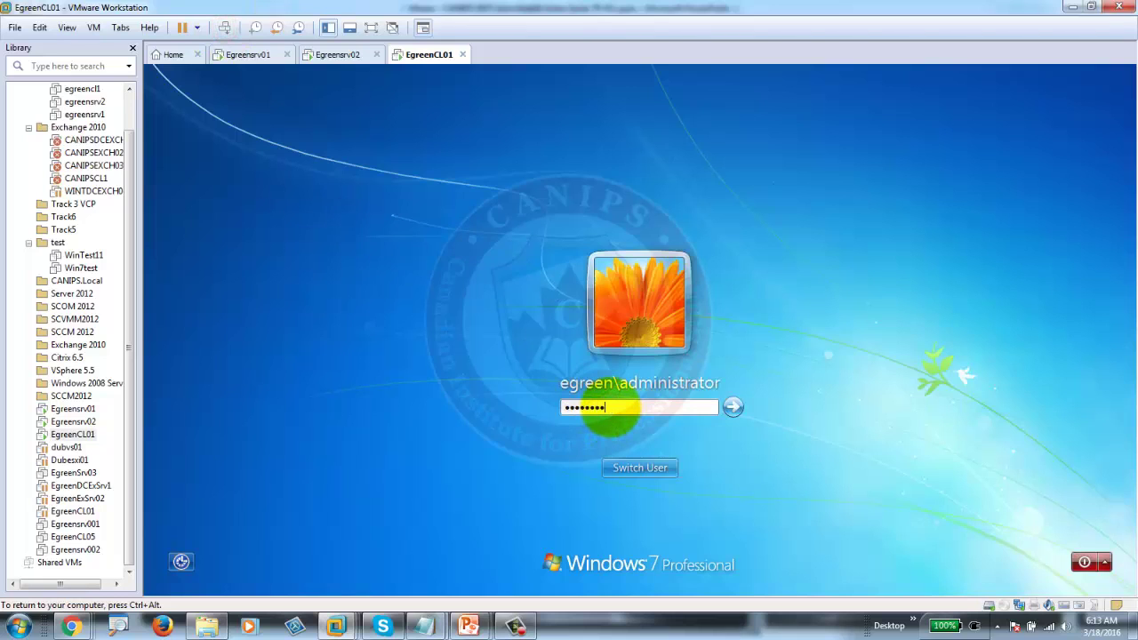
{"action": "type", "text": "*******"}
{"action": "key", "text": "Return"}
{"action": "left_click", "coordinate": [639, 468]}
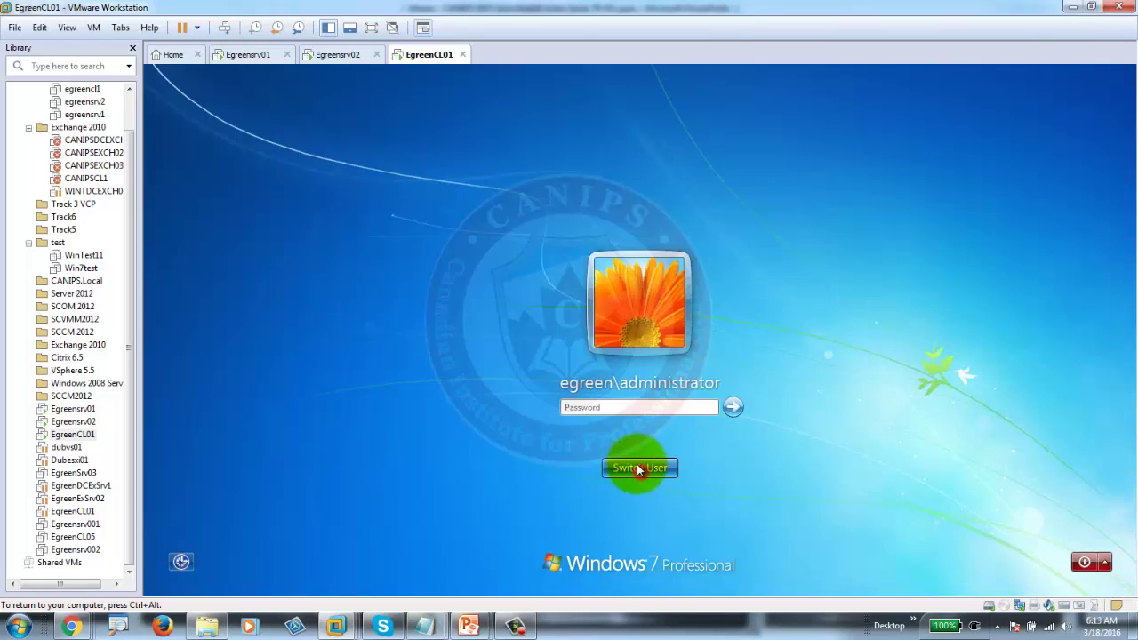
{"action": "type", "text": "**********"}
{"action": "key", "text": "Return"}
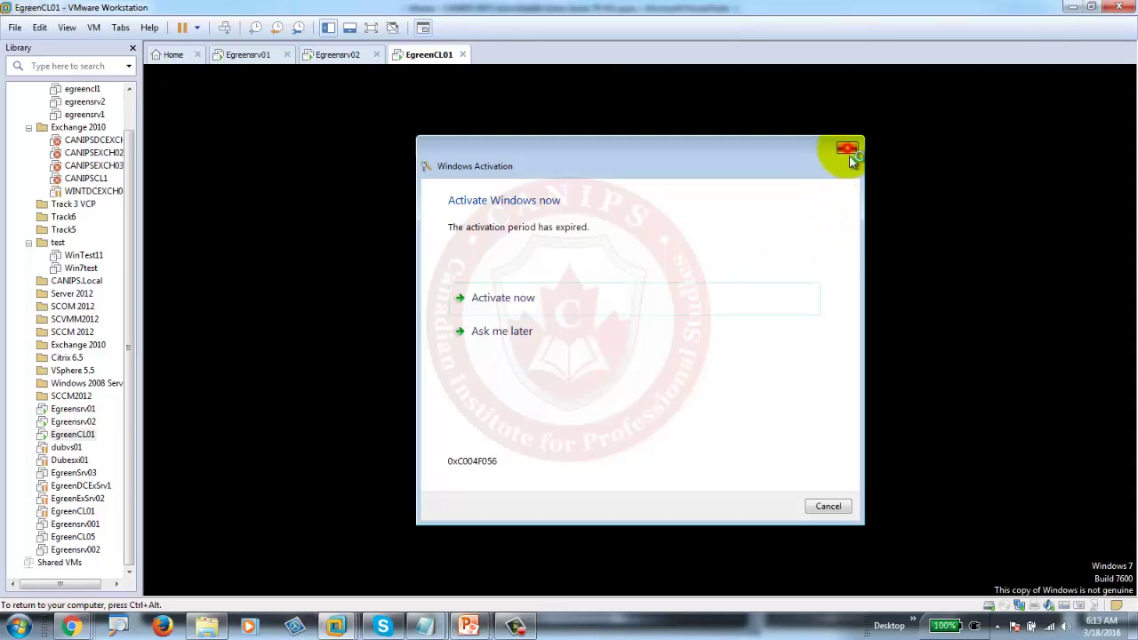
{"action": "left_click", "coordinate": [849, 157]}
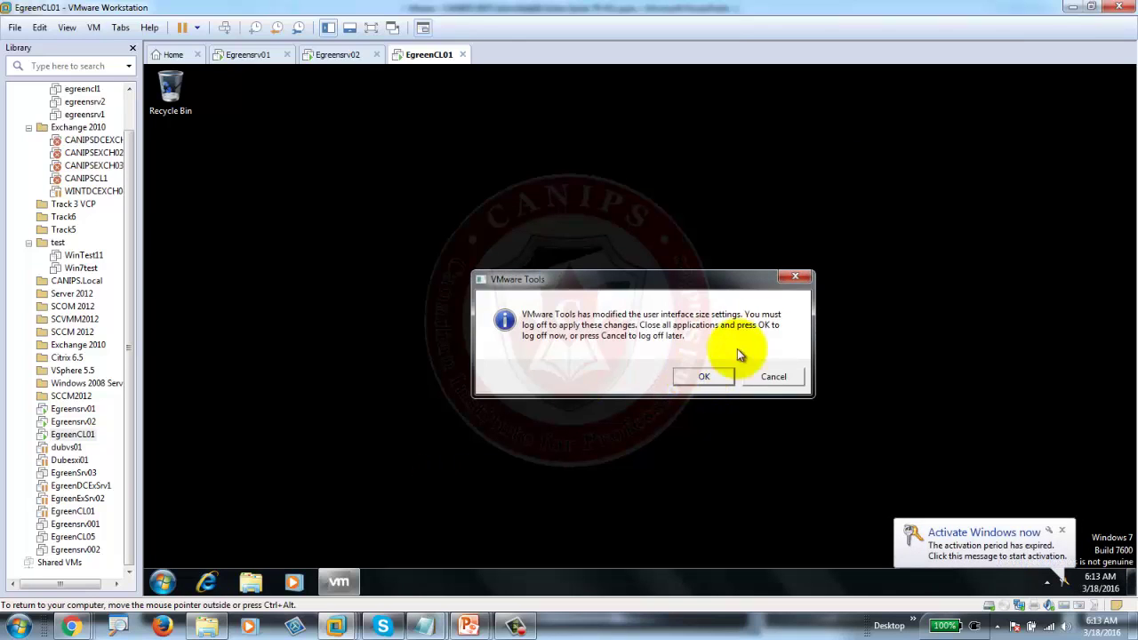
Dismiss the VMware Tools log-off prompt and open Windows Update from Start > All Programs.
{"action": "left_click", "coordinate": [790, 280]}
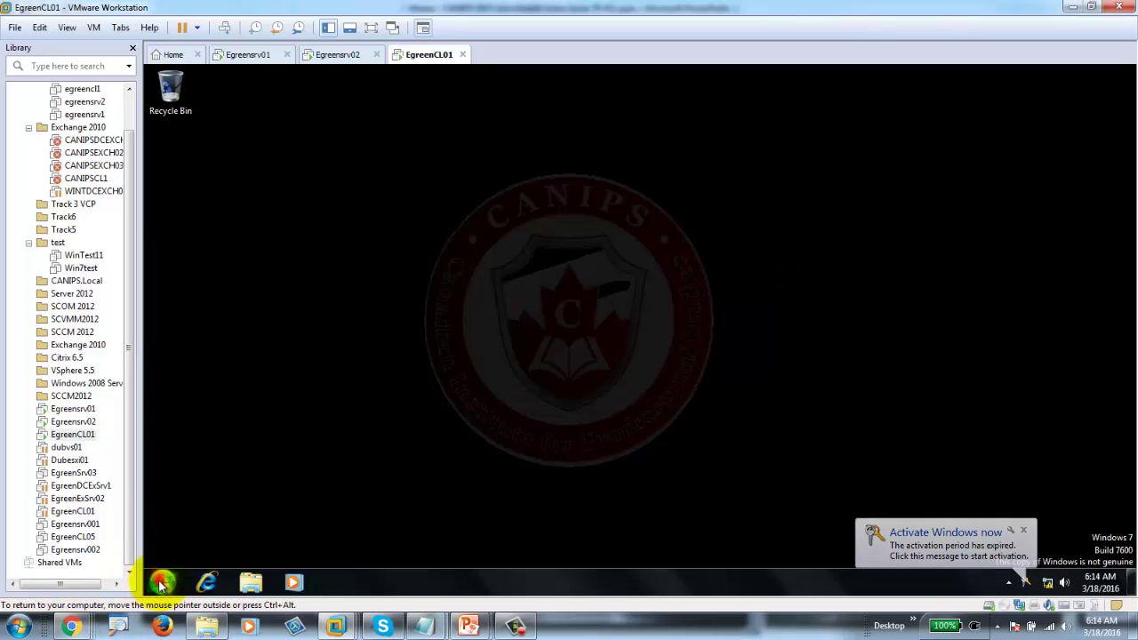
{"action": "left_click", "coordinate": [161, 583]}
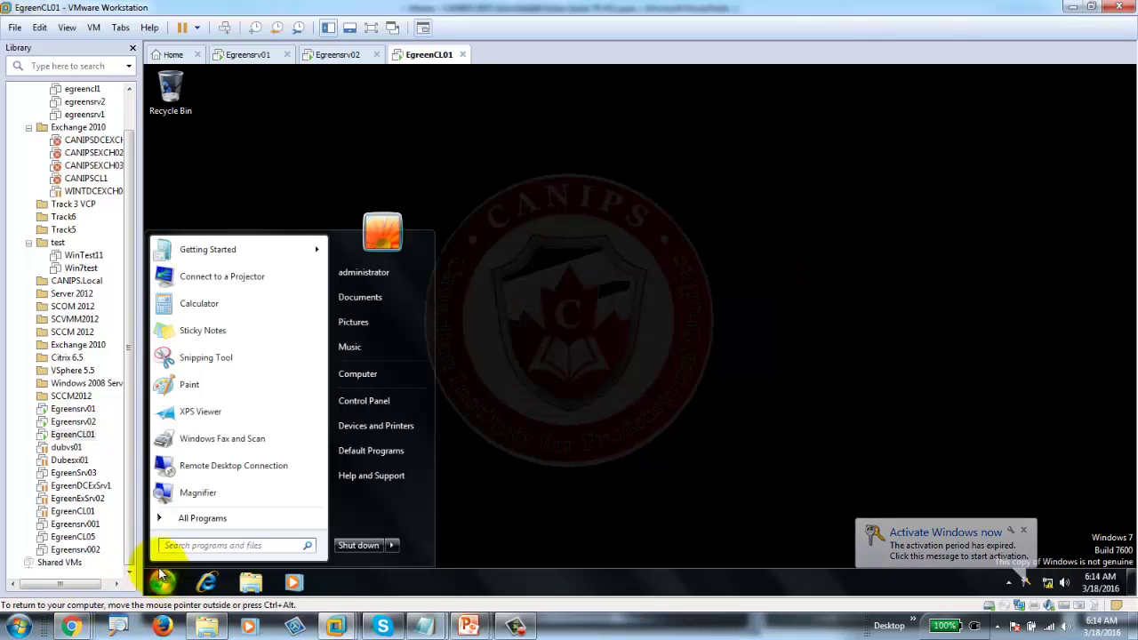
{"action": "left_click", "coordinate": [208, 519]}
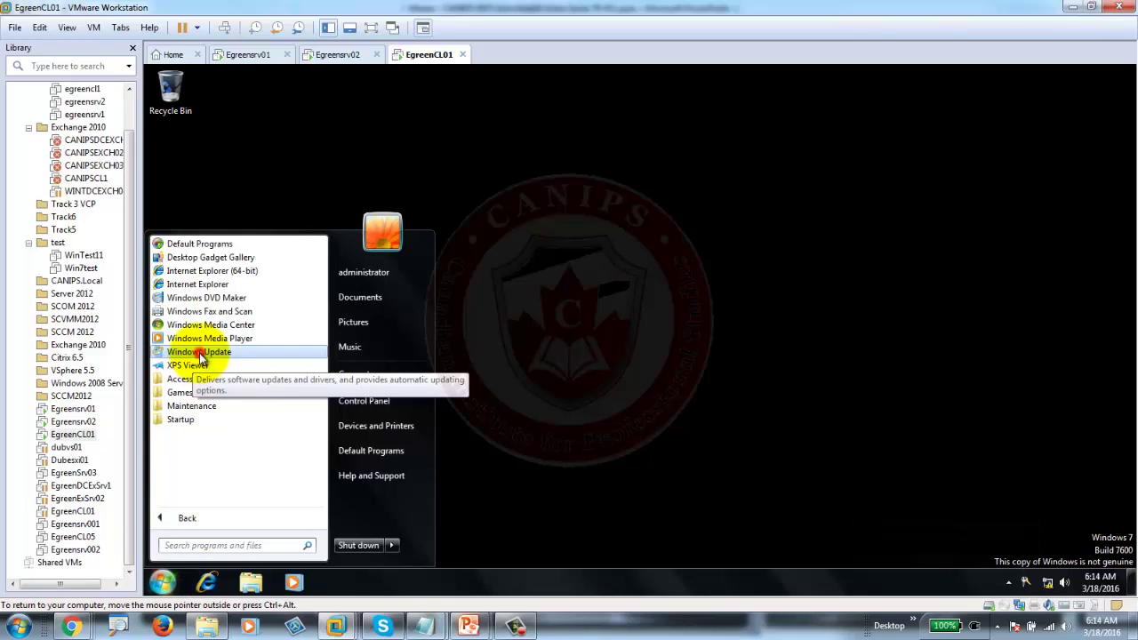
{"action": "left_click", "coordinate": [199, 352]}
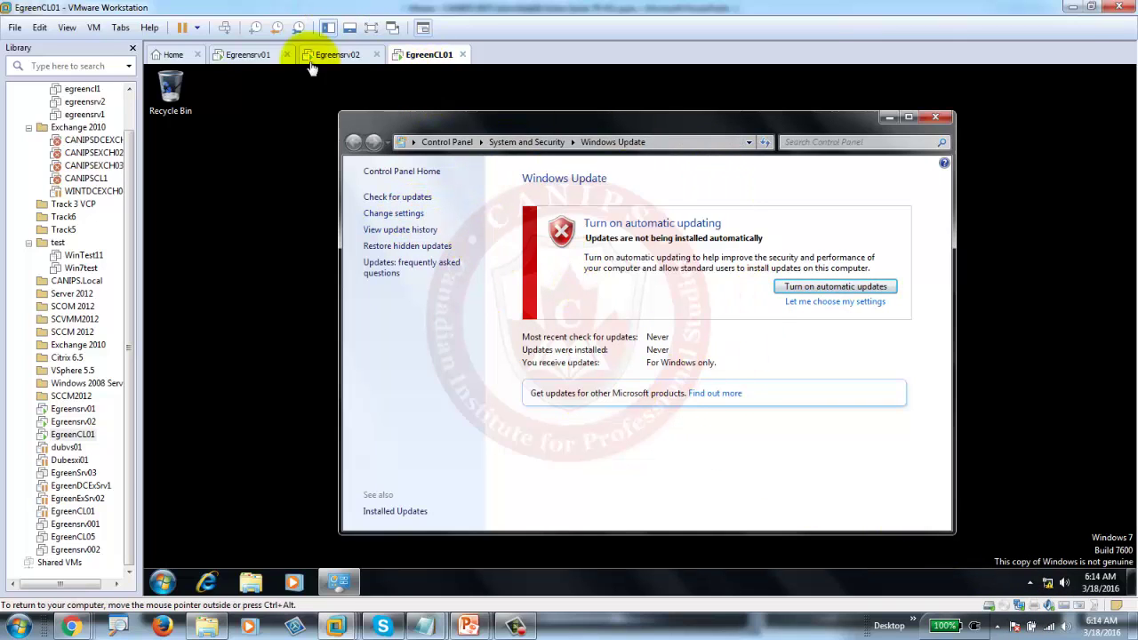
On Egreensrv01, close the wizard and review the WSUS installation results from Server Manager notifications.
{"action": "left_click", "coordinate": [251, 54]}
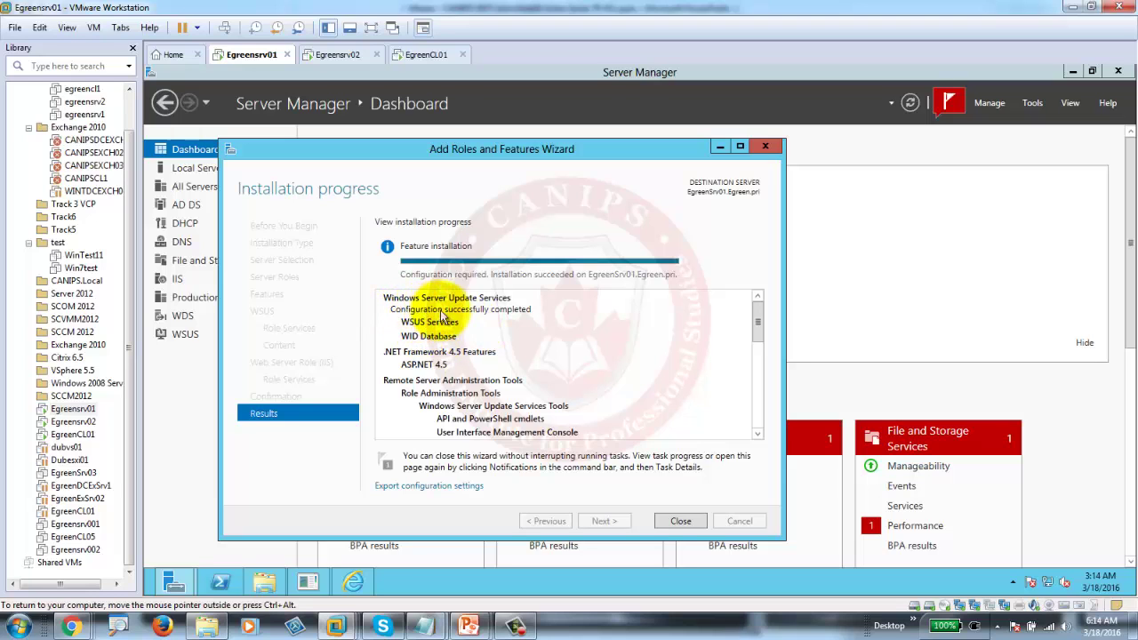
{"action": "left_click", "coordinate": [681, 522]}
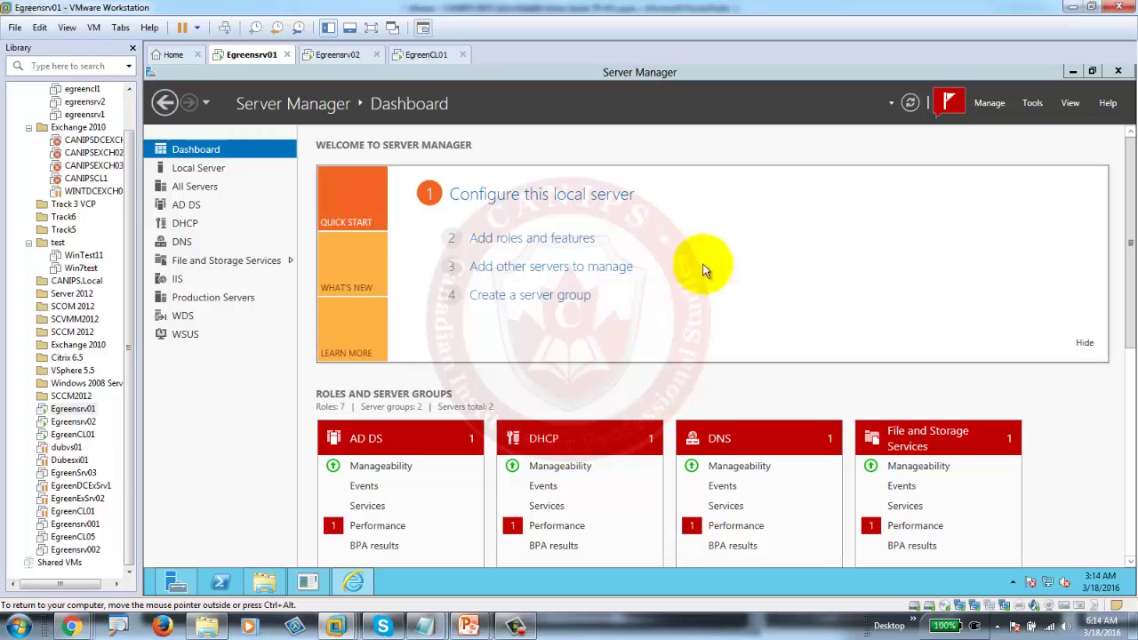
{"action": "left_click", "coordinate": [949, 105]}
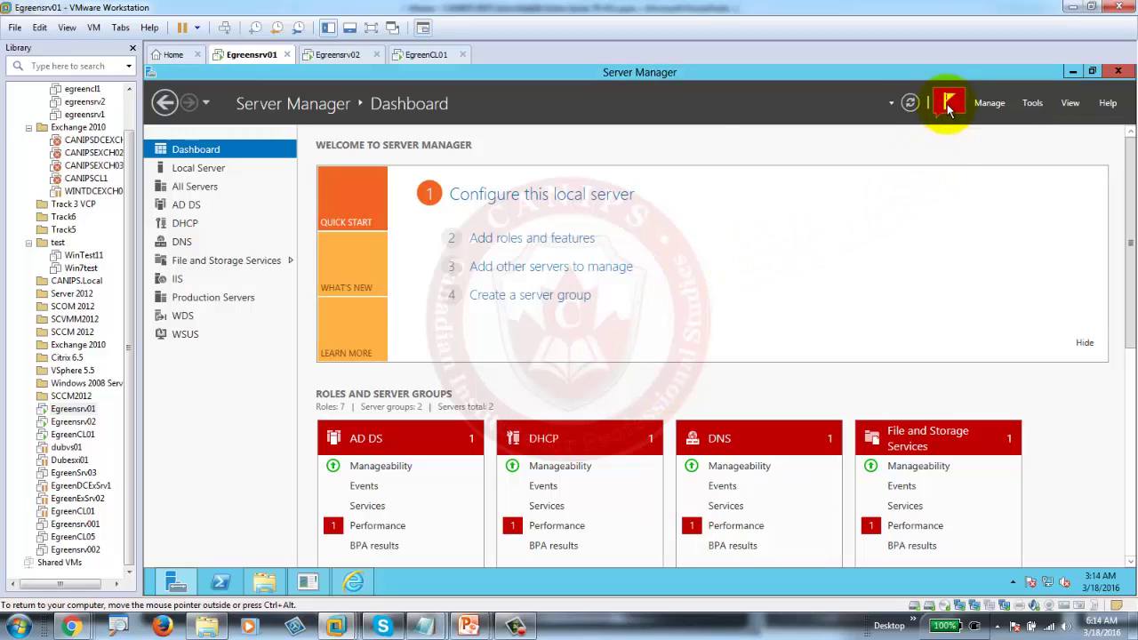
{"action": "left_click", "coordinate": [949, 107]}
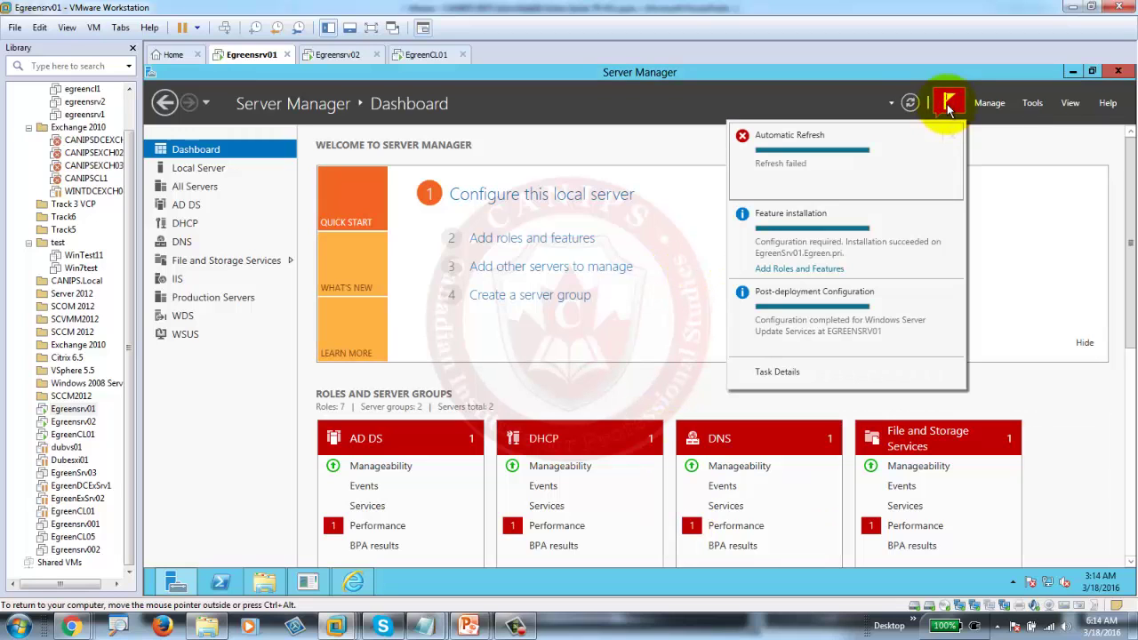
{"action": "left_click", "coordinate": [815, 268]}
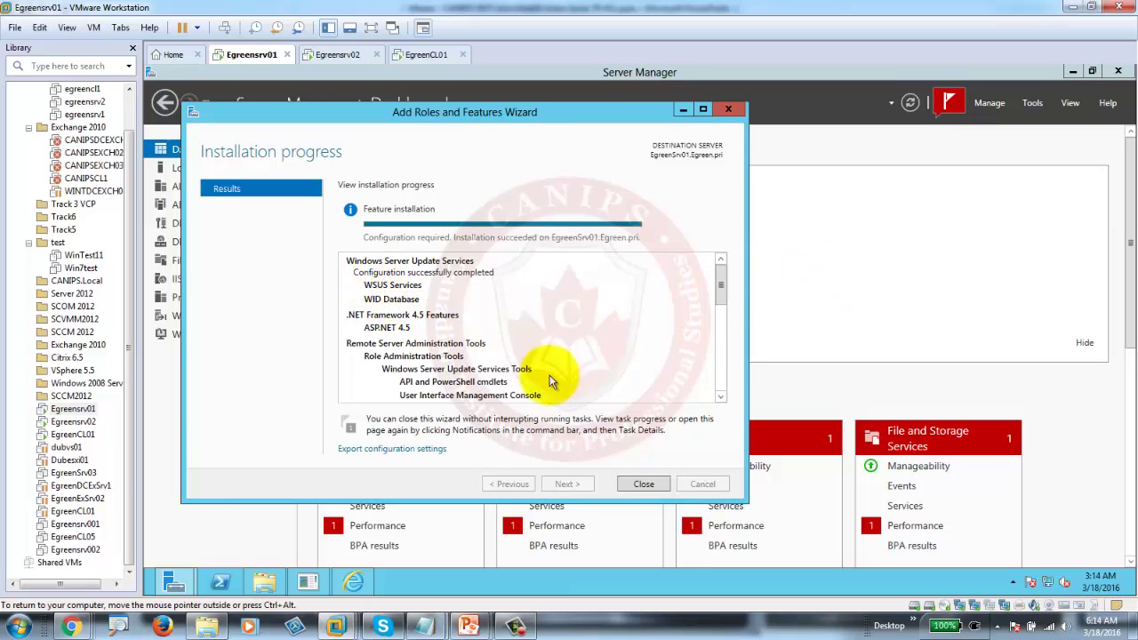
{"action": "left_click_drag", "start_coordinate": [722, 286], "coordinate": [727, 378]}
{"action": "left_click", "coordinate": [642, 483]}
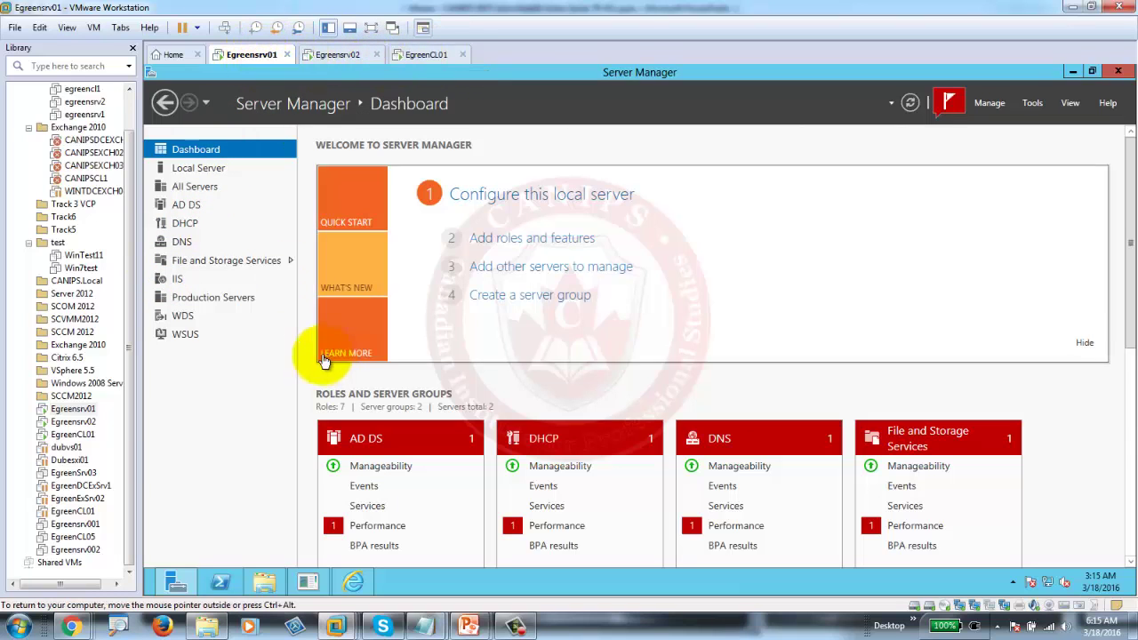
Launch Group Policy Management from Tools, expand Forest: Egreen.pri and Domains, and maximize it.
{"action": "left_click", "coordinate": [1029, 103]}
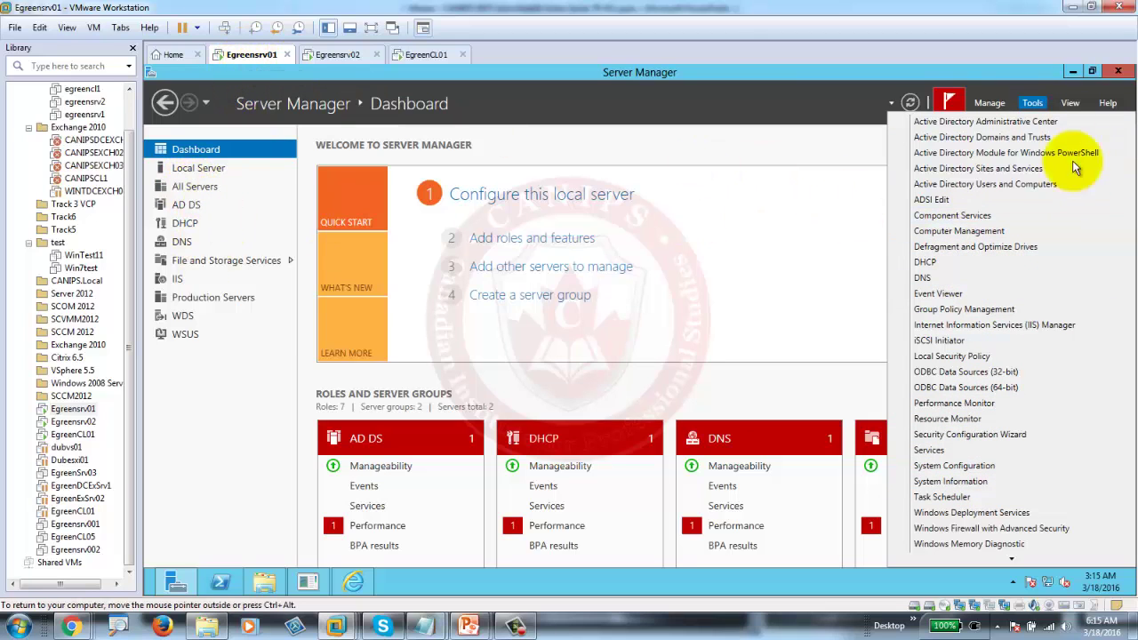
{"action": "left_click", "coordinate": [964, 309]}
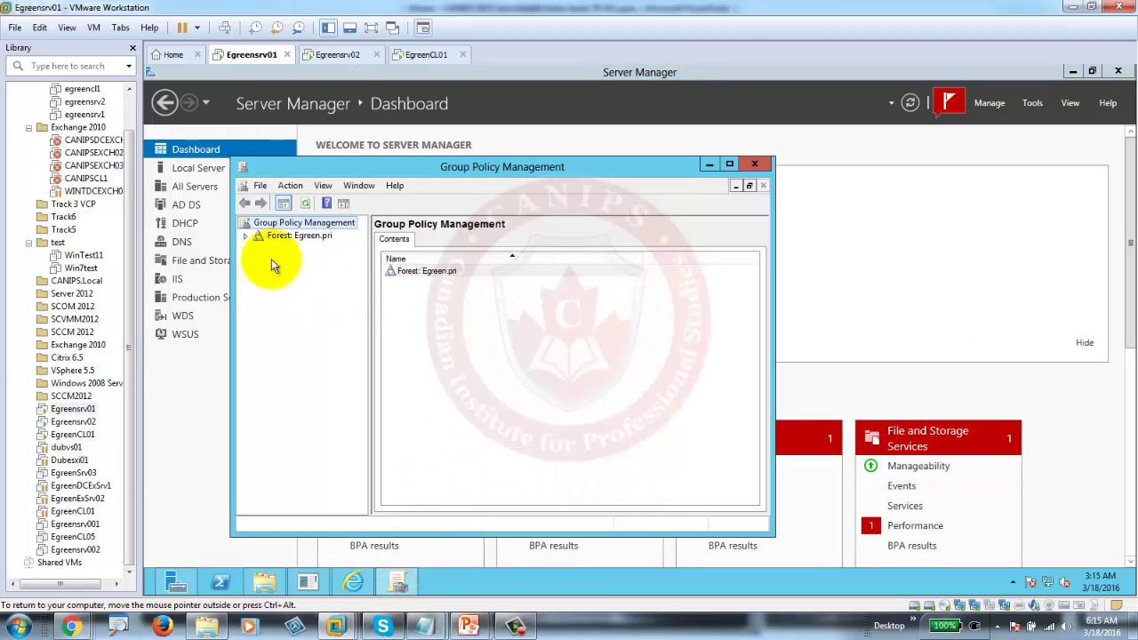
{"action": "left_click", "coordinate": [245, 234]}
{"action": "left_click", "coordinate": [257, 249]}
{"action": "left_click", "coordinate": [294, 235]}
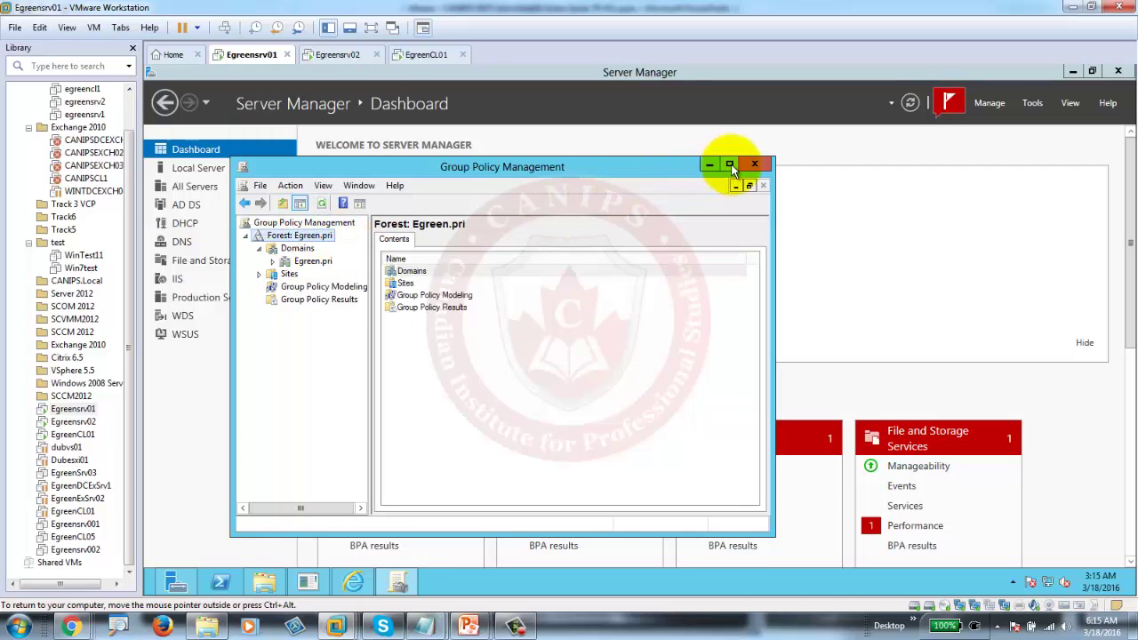
{"action": "left_click", "coordinate": [729, 165]}
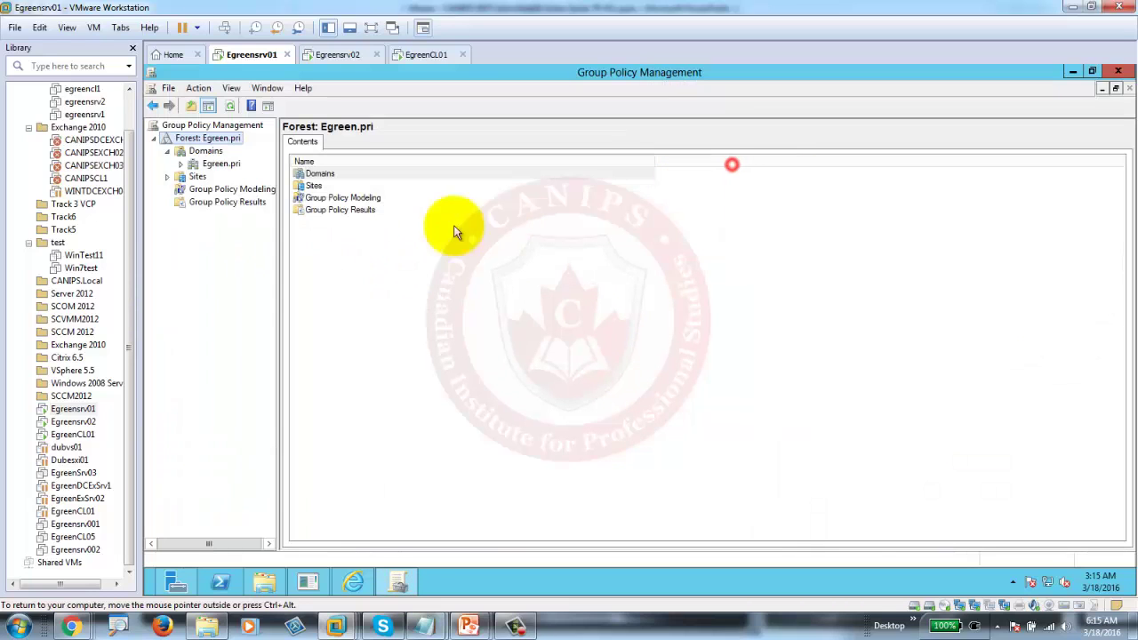
Create a 'WSUS Setting' GPO linked to Egreen.pri and open it in the editor.
{"action": "left_click", "coordinate": [185, 167]}
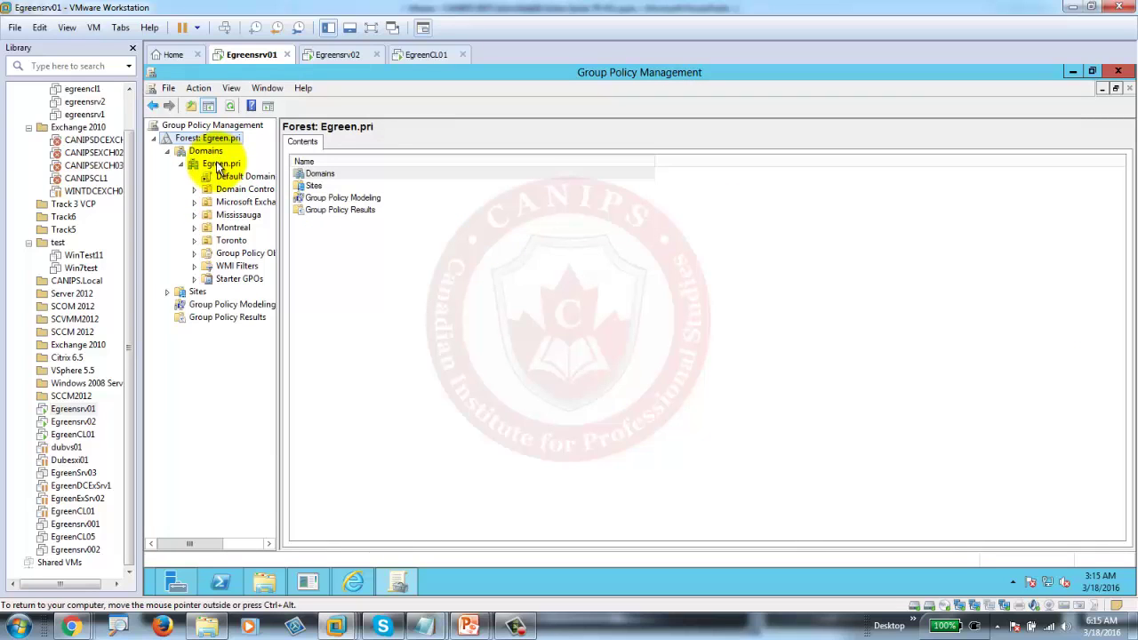
{"action": "left_click", "coordinate": [217, 165]}
{"action": "right_click", "coordinate": [218, 168]}
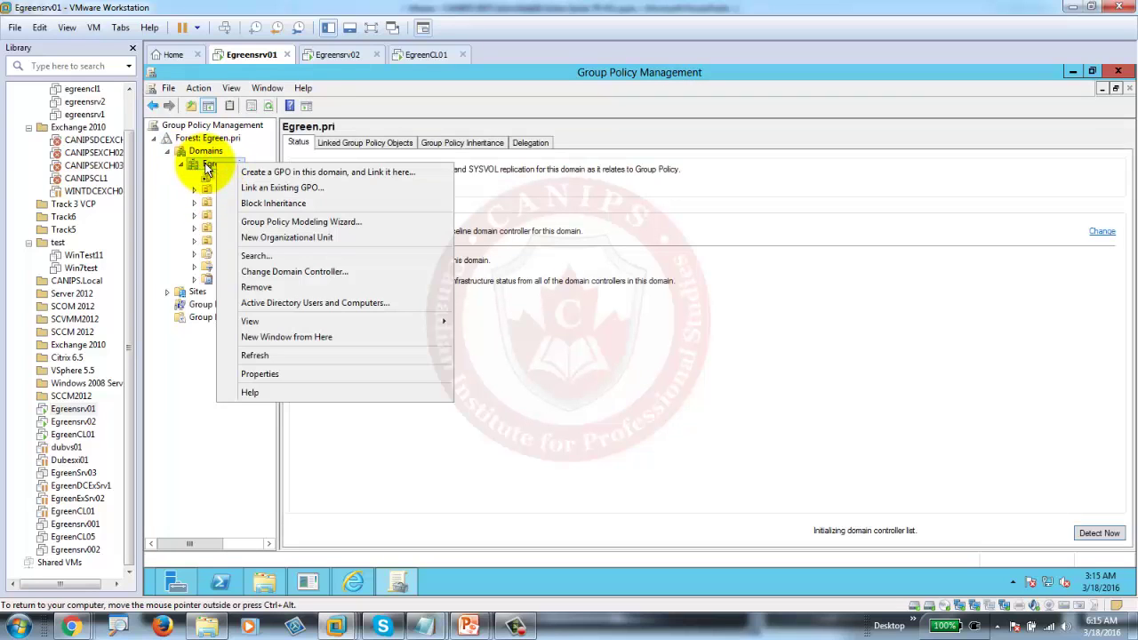
{"action": "left_click", "coordinate": [338, 172]}
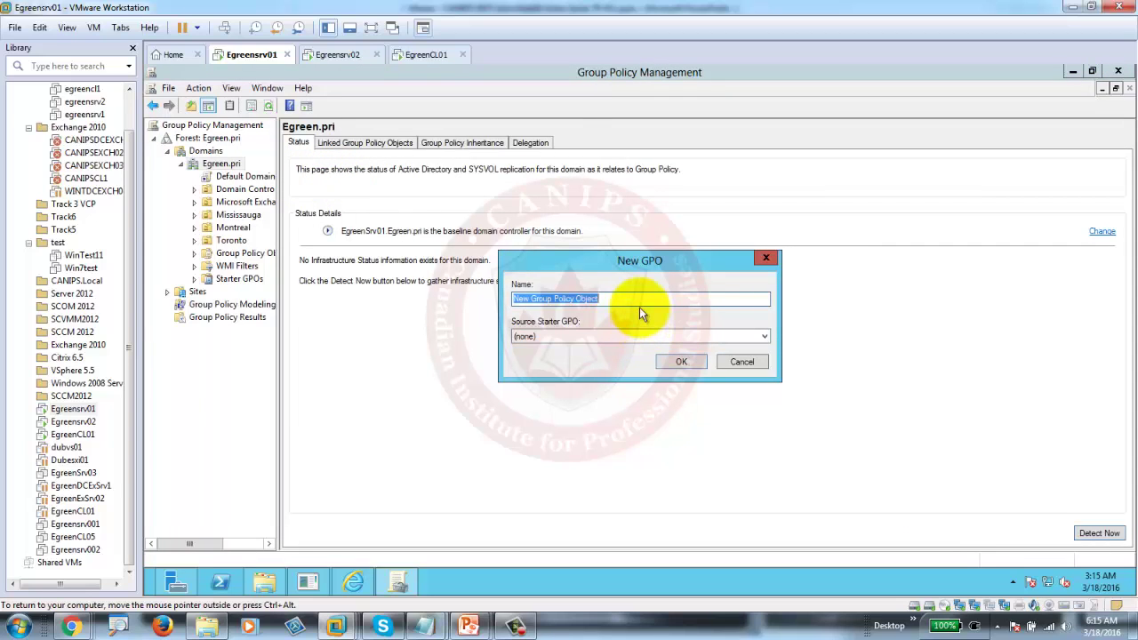
{"action": "type", "text": "WS"}
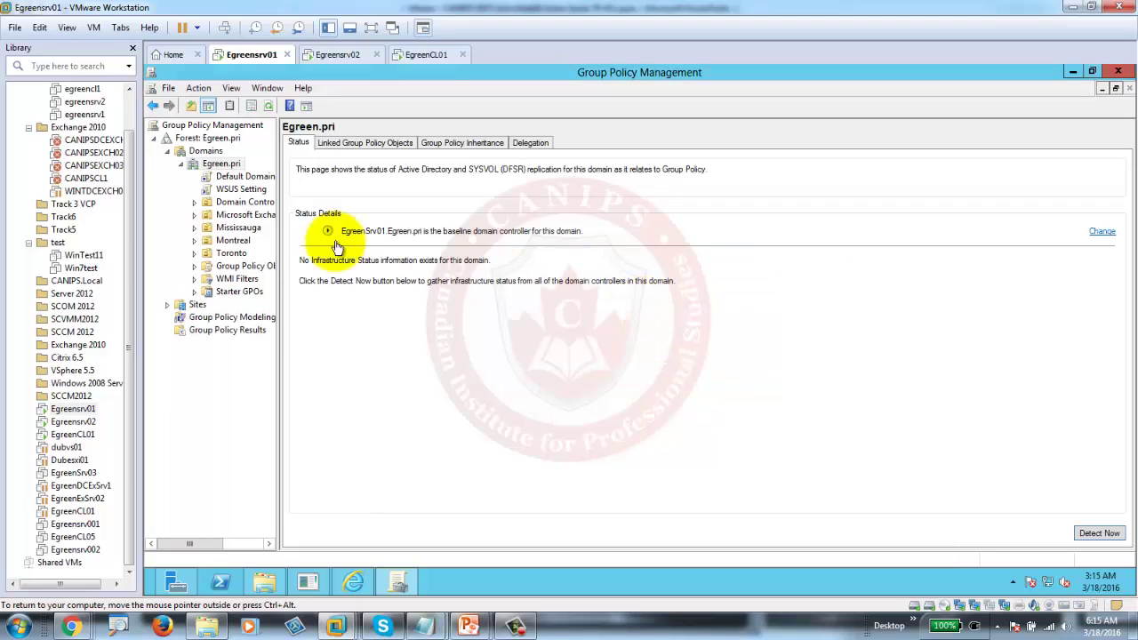
{"action": "left_click", "coordinate": [226, 191]}
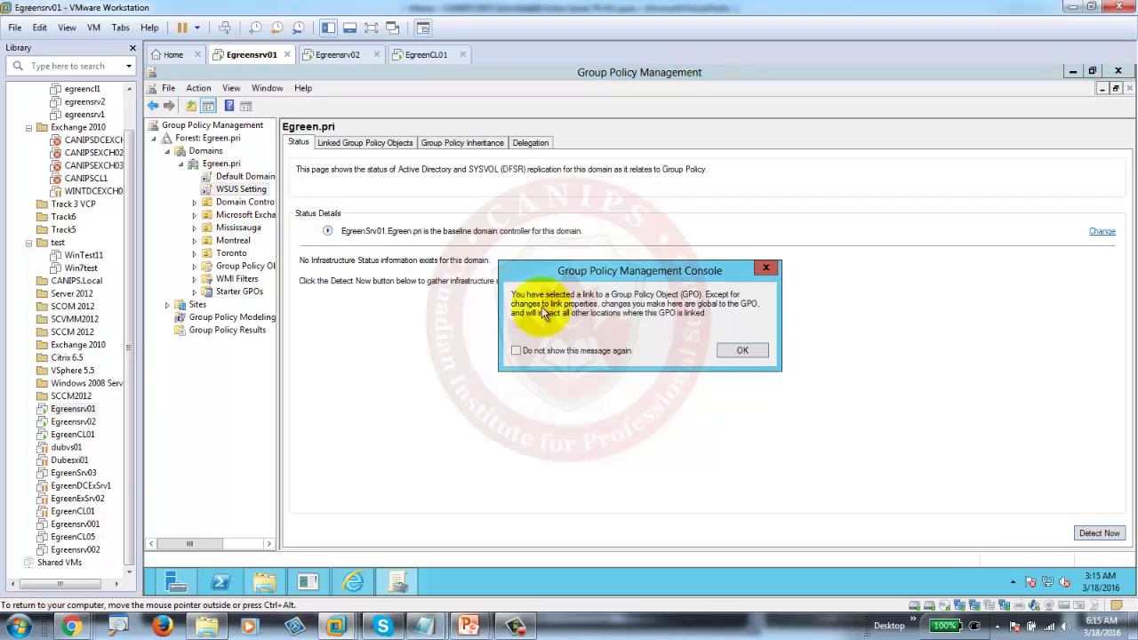
{"action": "left_click", "coordinate": [731, 351]}
{"action": "right_click", "coordinate": [226, 189]}
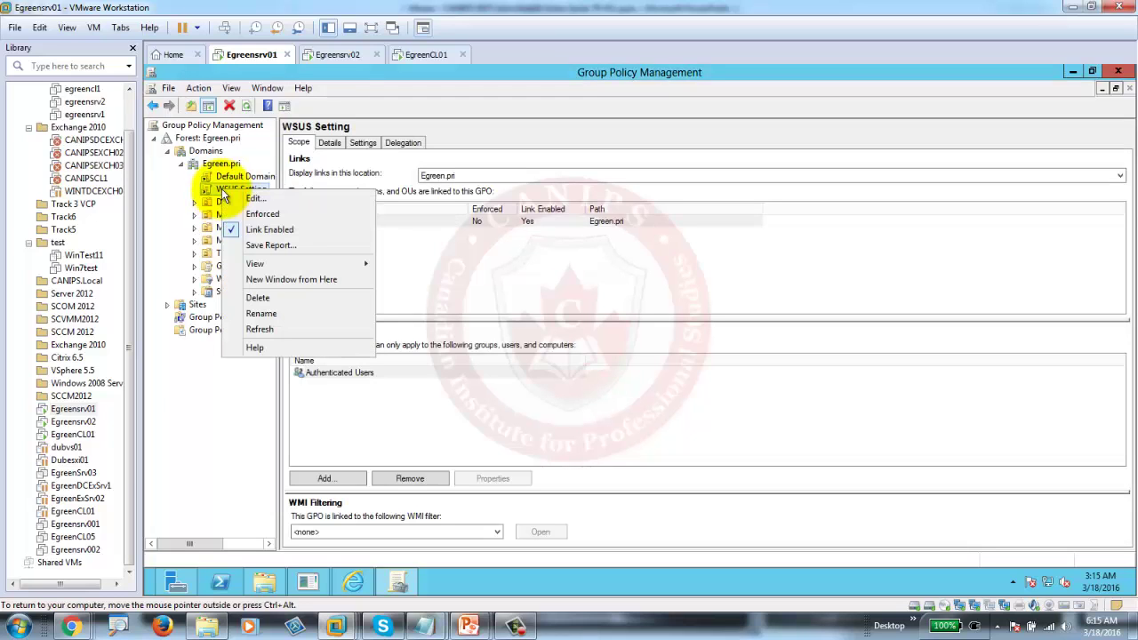
{"action": "left_click", "coordinate": [269, 199]}
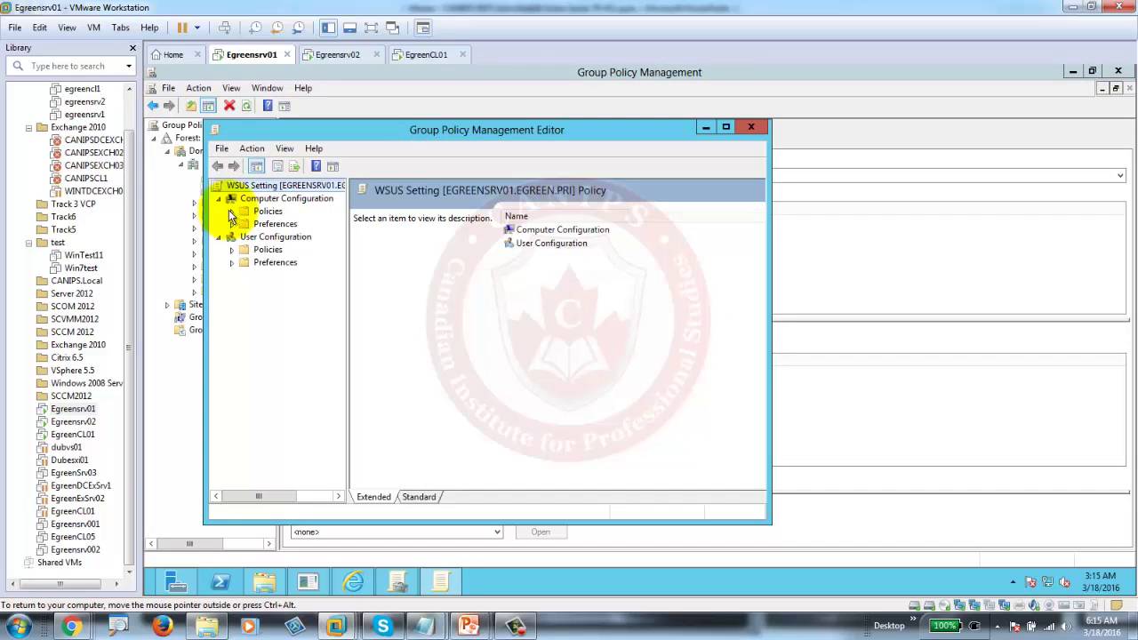
Go to Computer Configuration > Policies > Administrative Templates > Windows Components > Windows Update, maximizing the editor.
{"action": "left_click", "coordinate": [231, 212]}
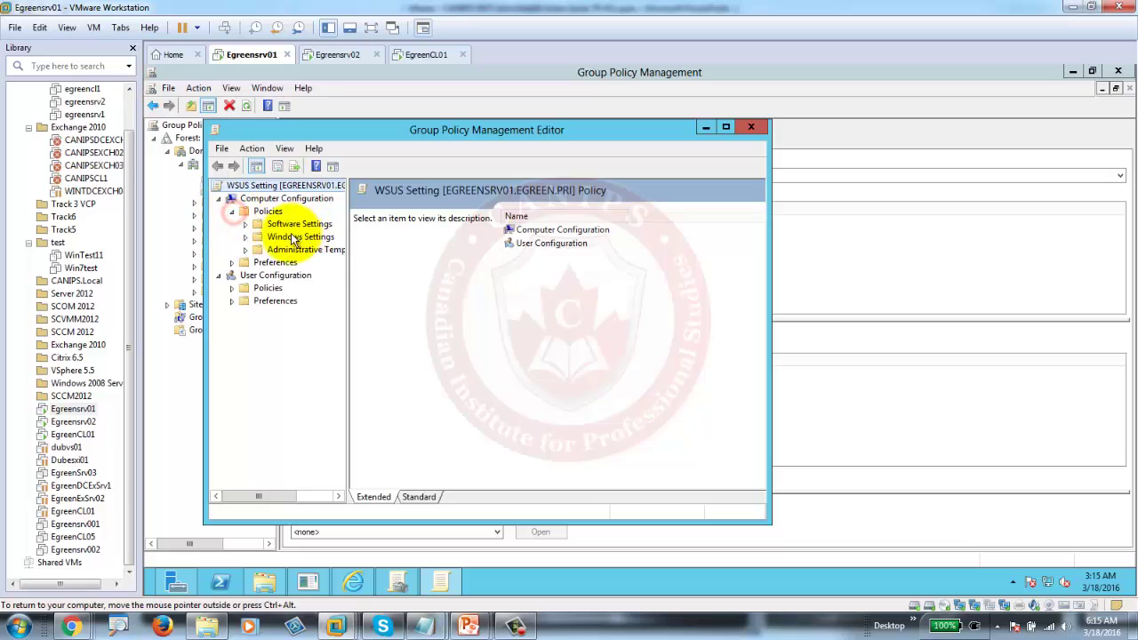
{"action": "left_click", "coordinate": [232, 263]}
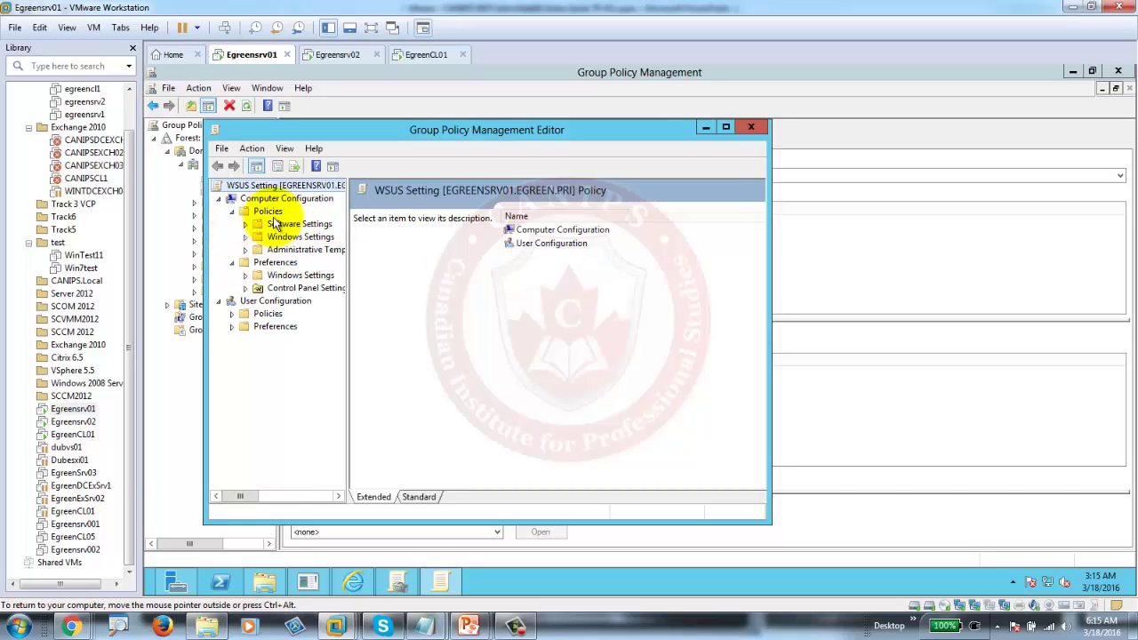
{"action": "double_click", "coordinate": [259, 250]}
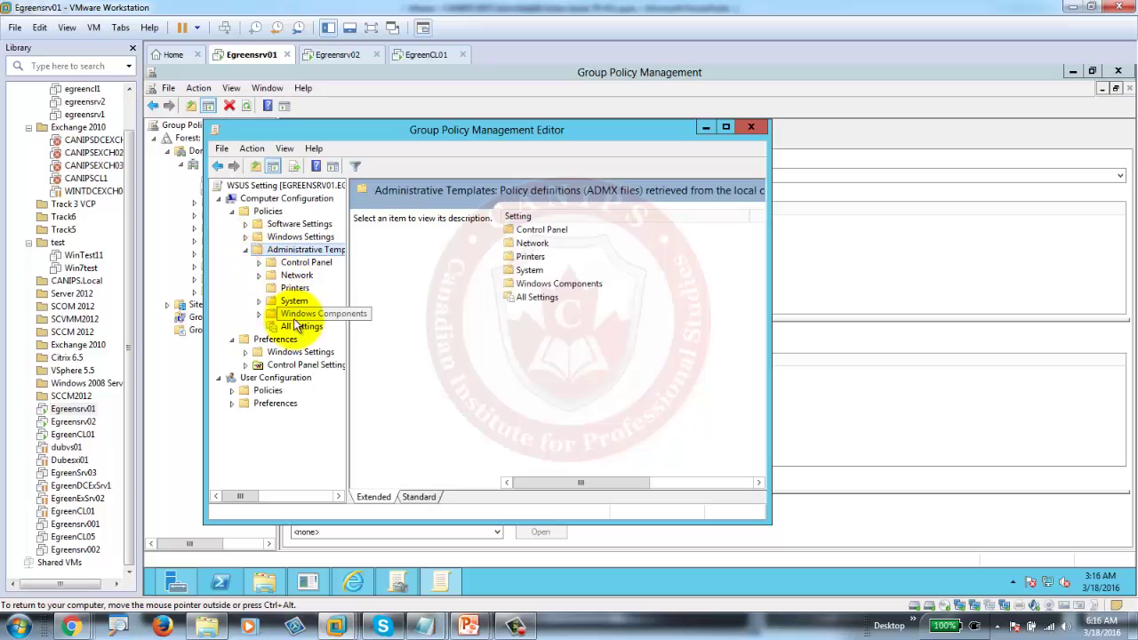
{"action": "left_click", "coordinate": [258, 314]}
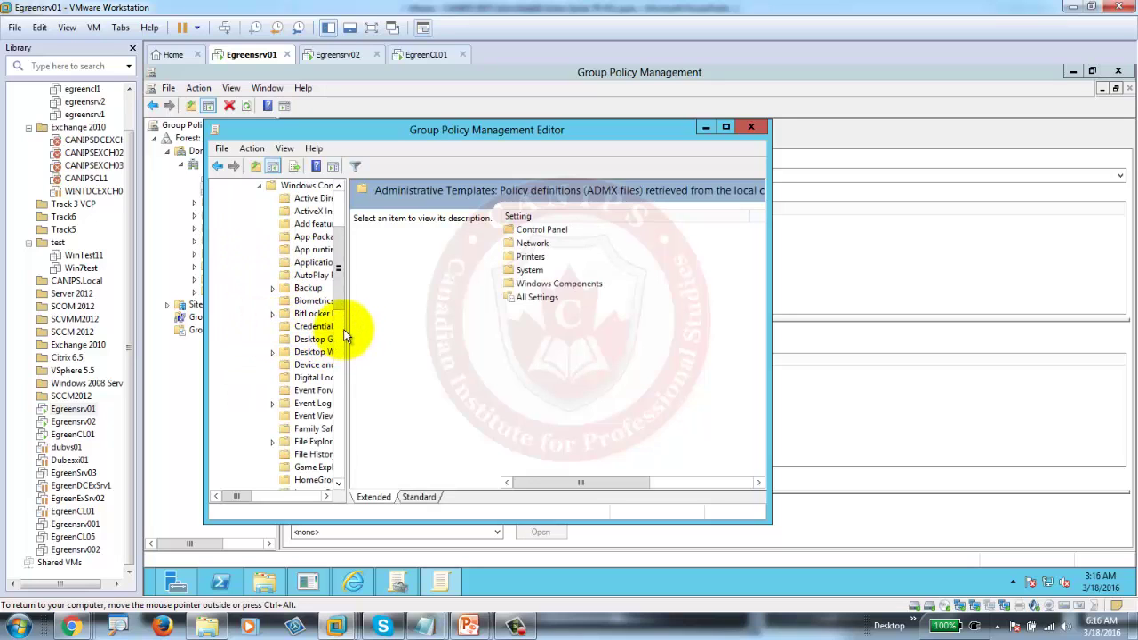
{"action": "left_click_drag", "start_coordinate": [347, 326], "coordinate": [465, 435]}
{"action": "left_click", "coordinate": [327, 466]}
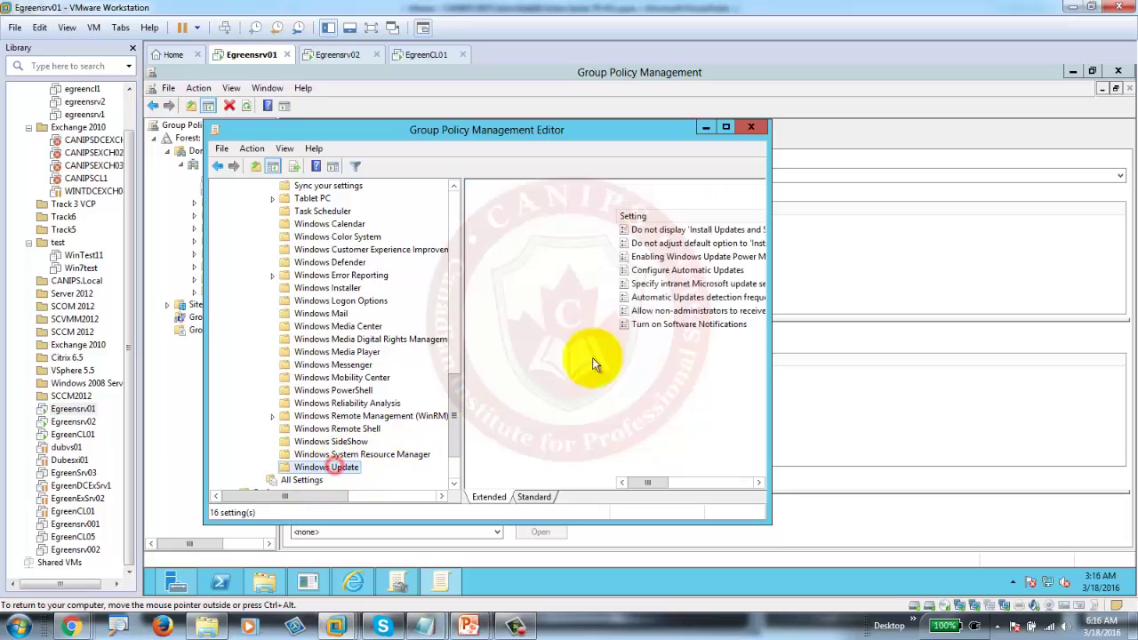
{"action": "double_click", "coordinate": [610, 130]}
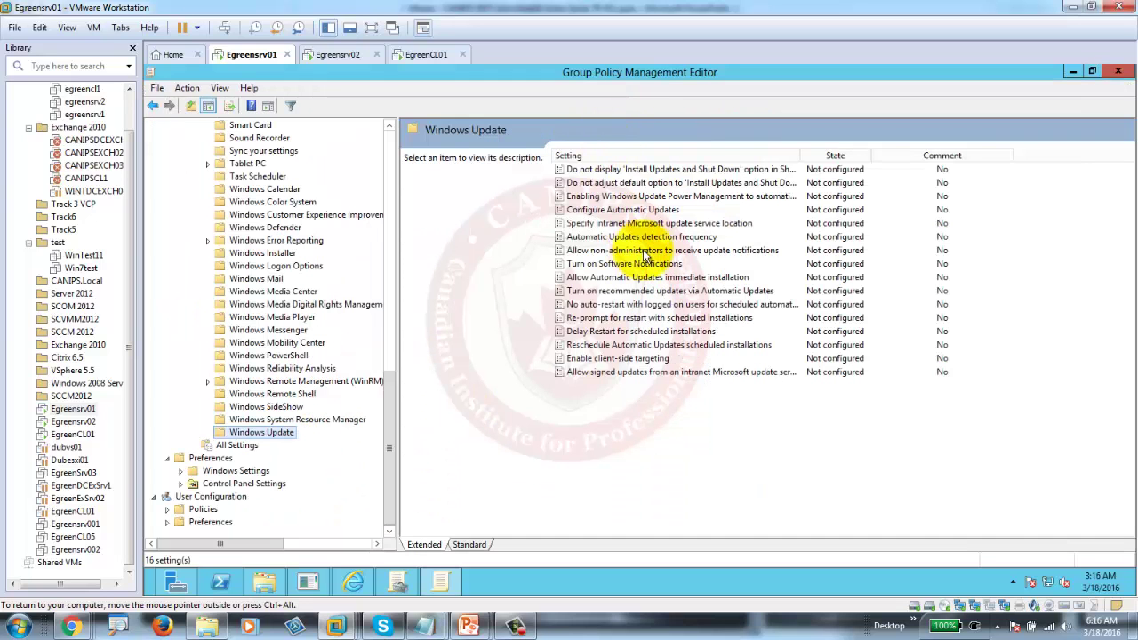
Enable Configure Automatic Updates (auto download and notify, every day at 03:00), then bring up the intranet update service location policy.
{"action": "double_click", "coordinate": [611, 211]}
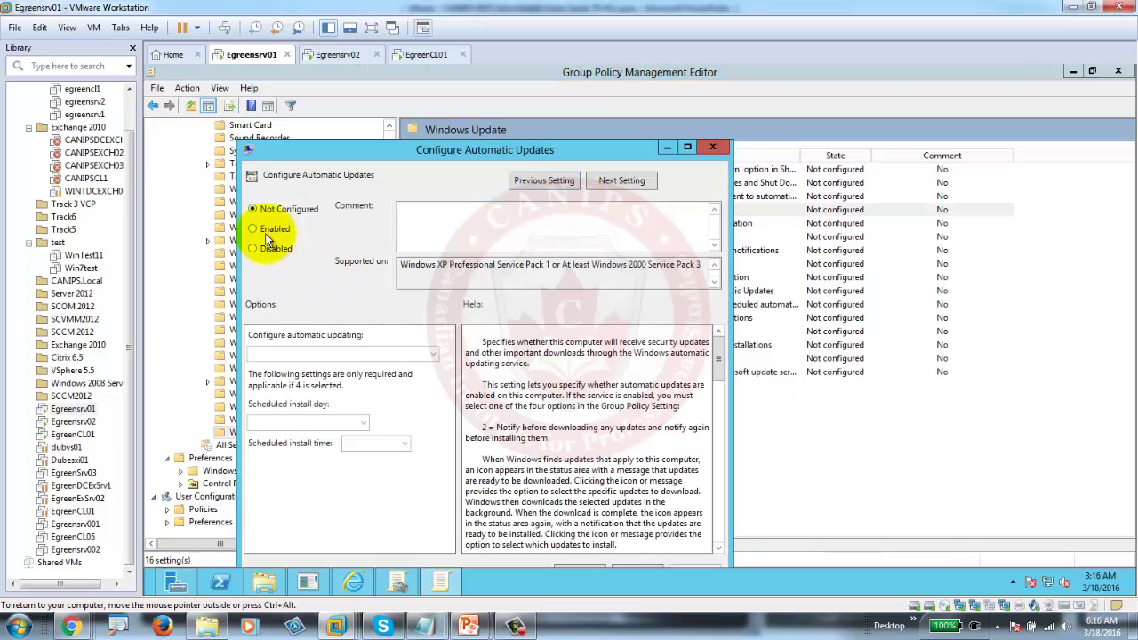
{"action": "left_click", "coordinate": [269, 230]}
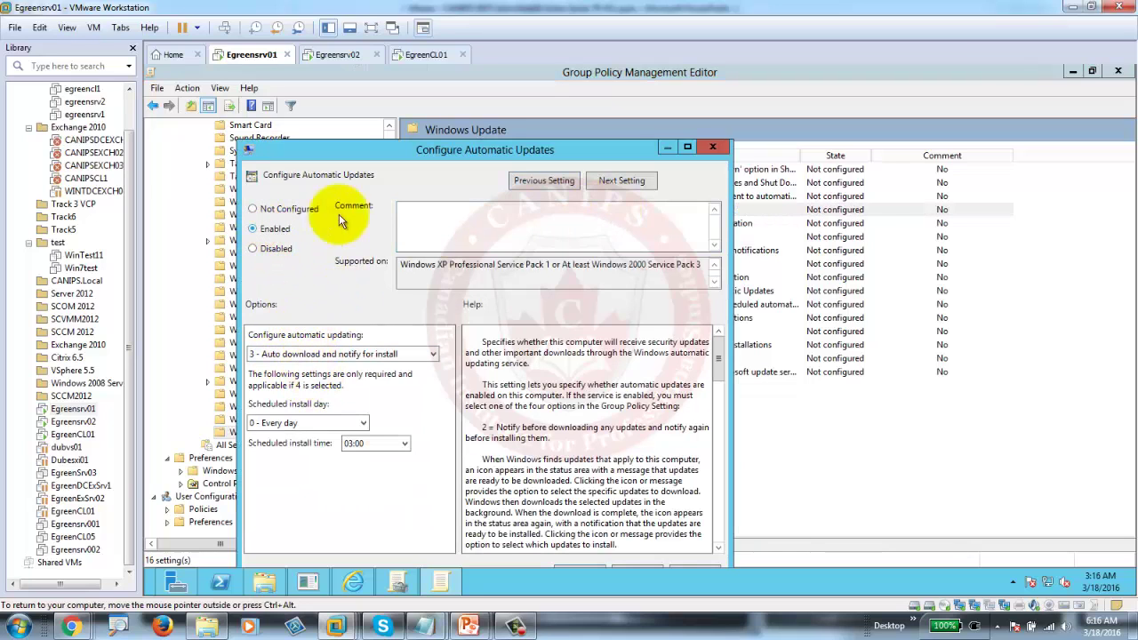
{"action": "left_click_drag", "start_coordinate": [603, 155], "coordinate": [610, 85]}
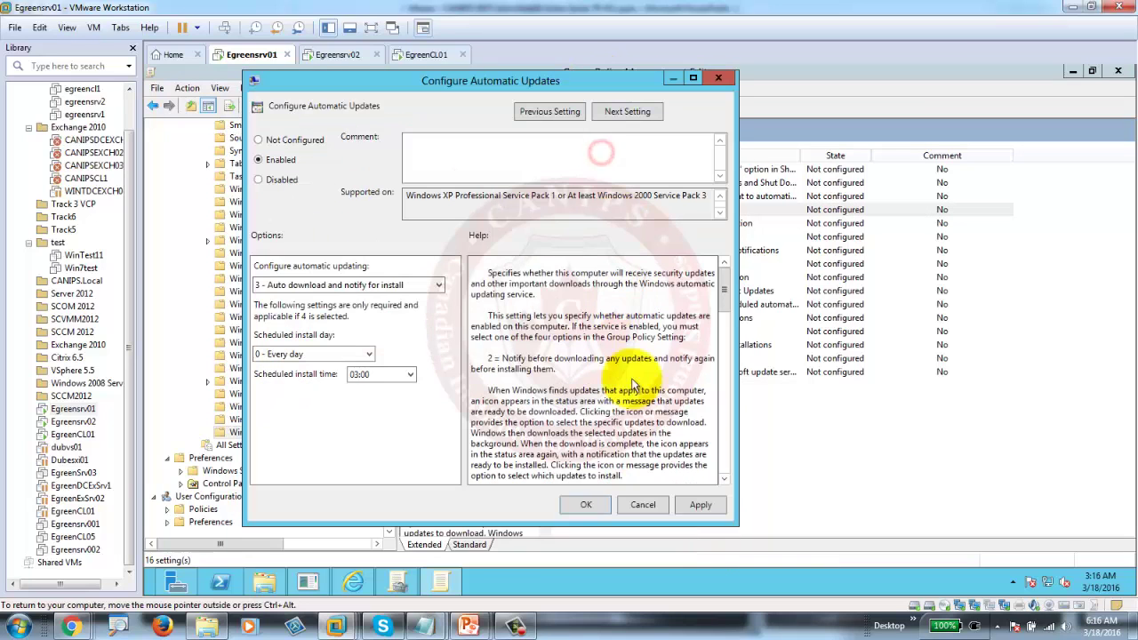
{"action": "left_click", "coordinate": [586, 505]}
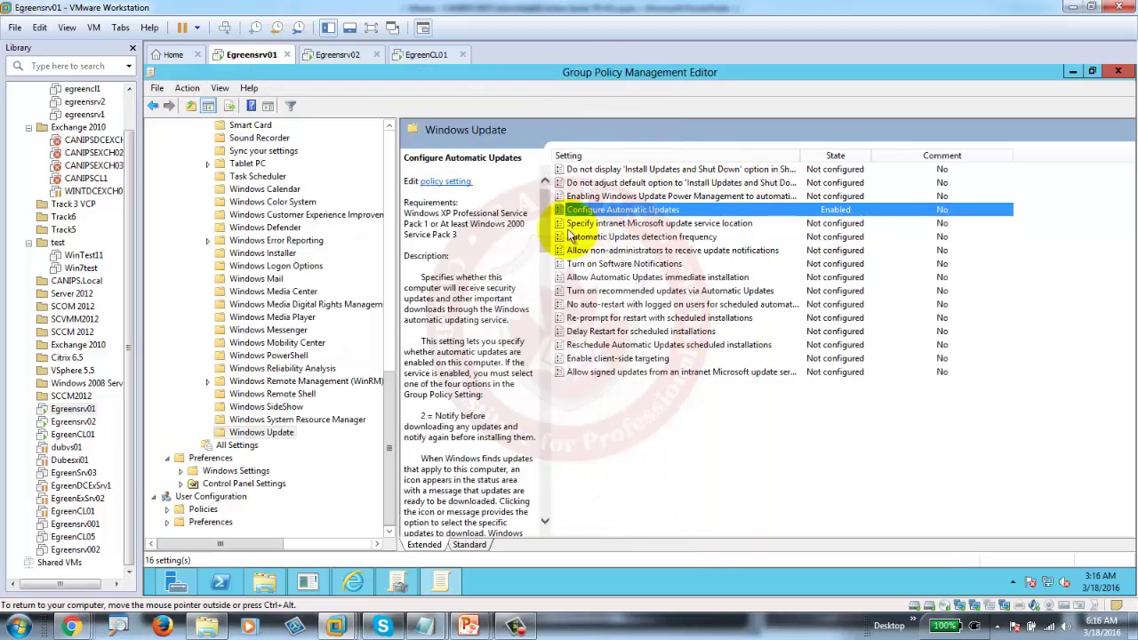
{"action": "double_click", "coordinate": [629, 224]}
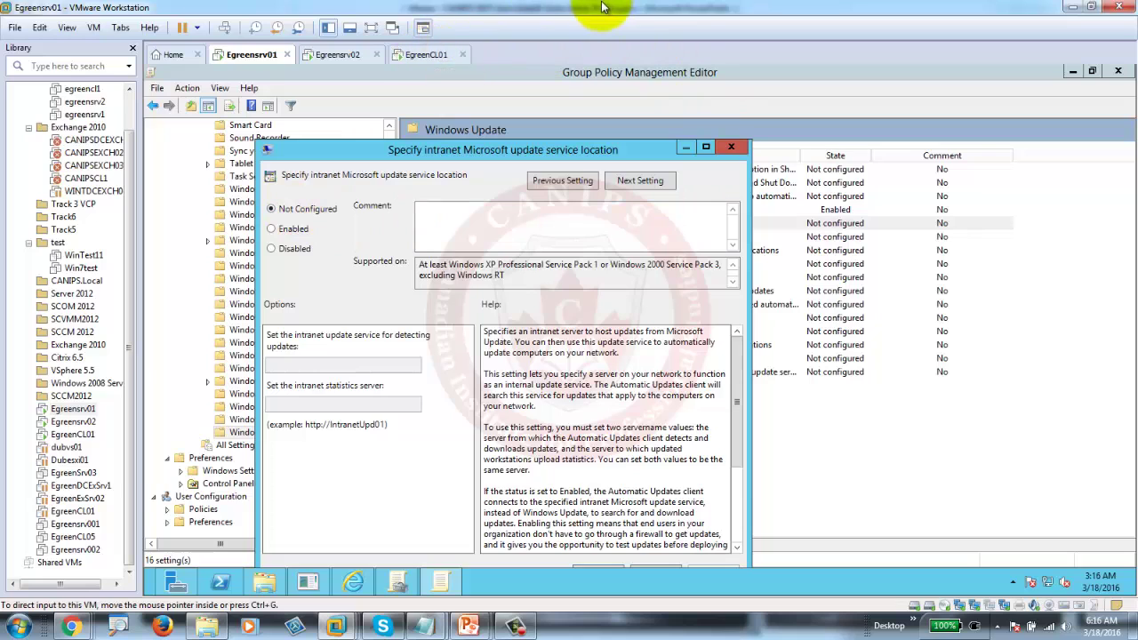
{"action": "left_click", "coordinate": [276, 231]}
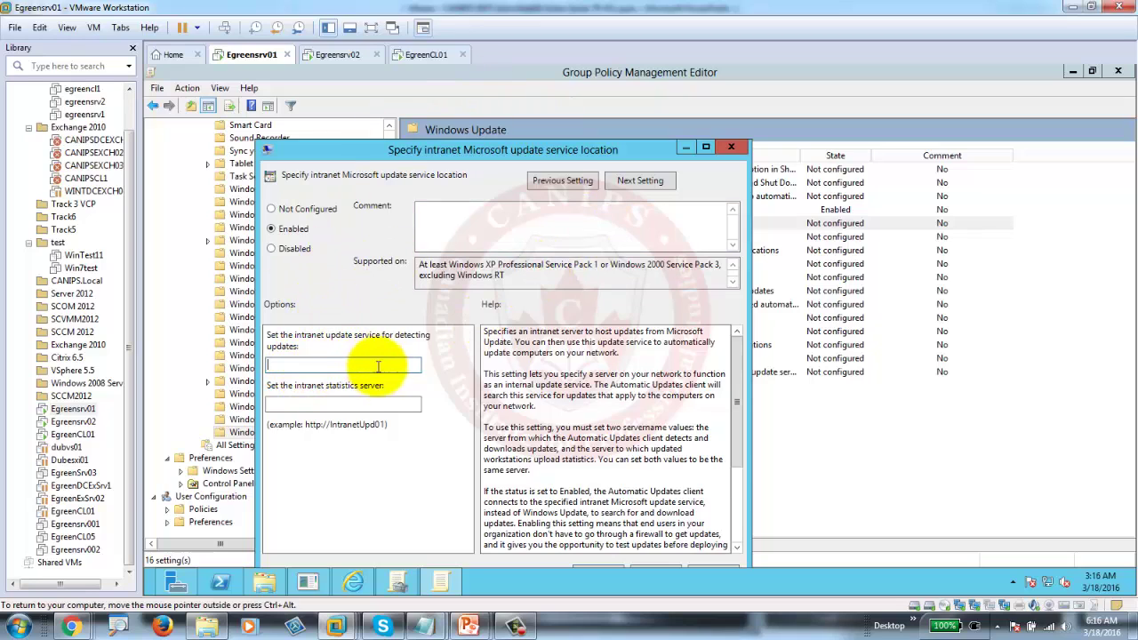
{"action": "left_click", "coordinate": [324, 365]}
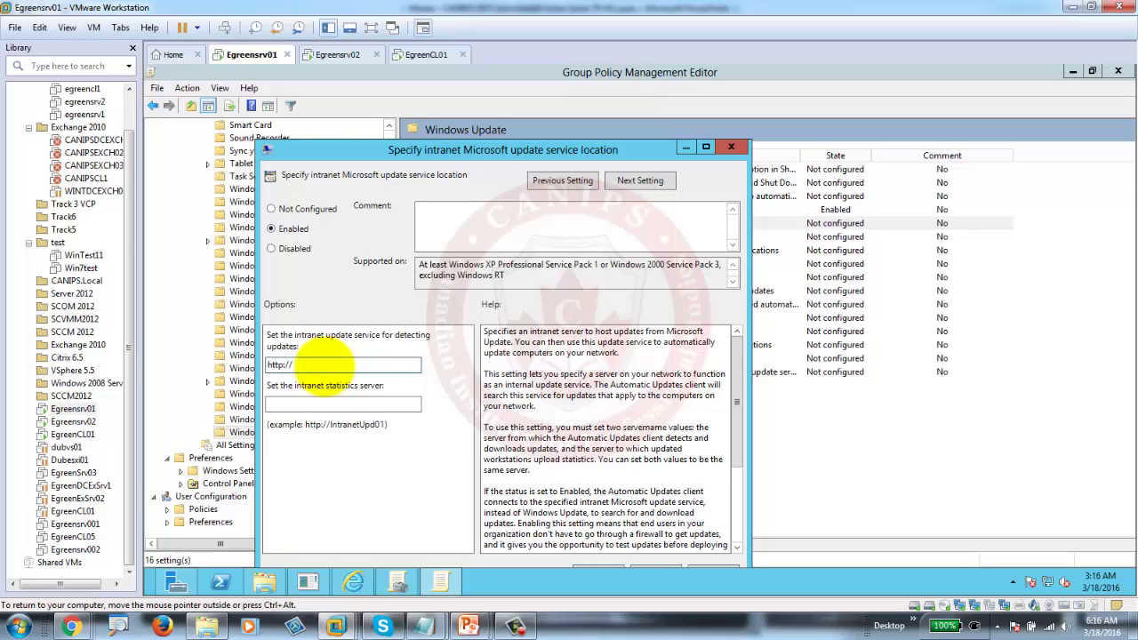
{"action": "left_click", "coordinate": [302, 365]}
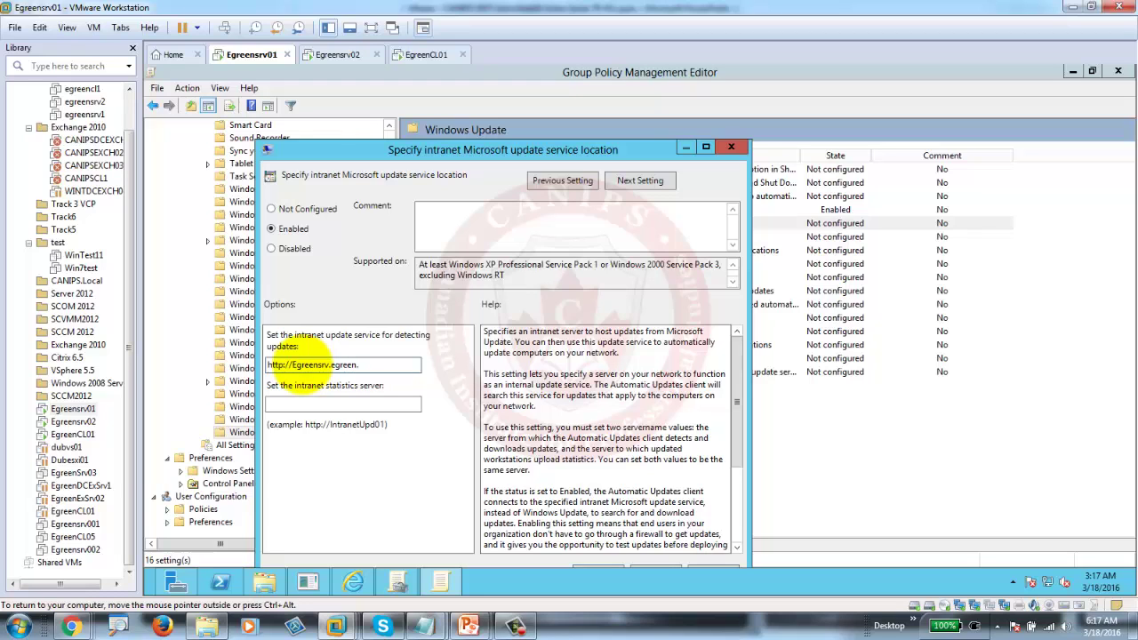
{"action": "left_click", "coordinate": [267, 582]}
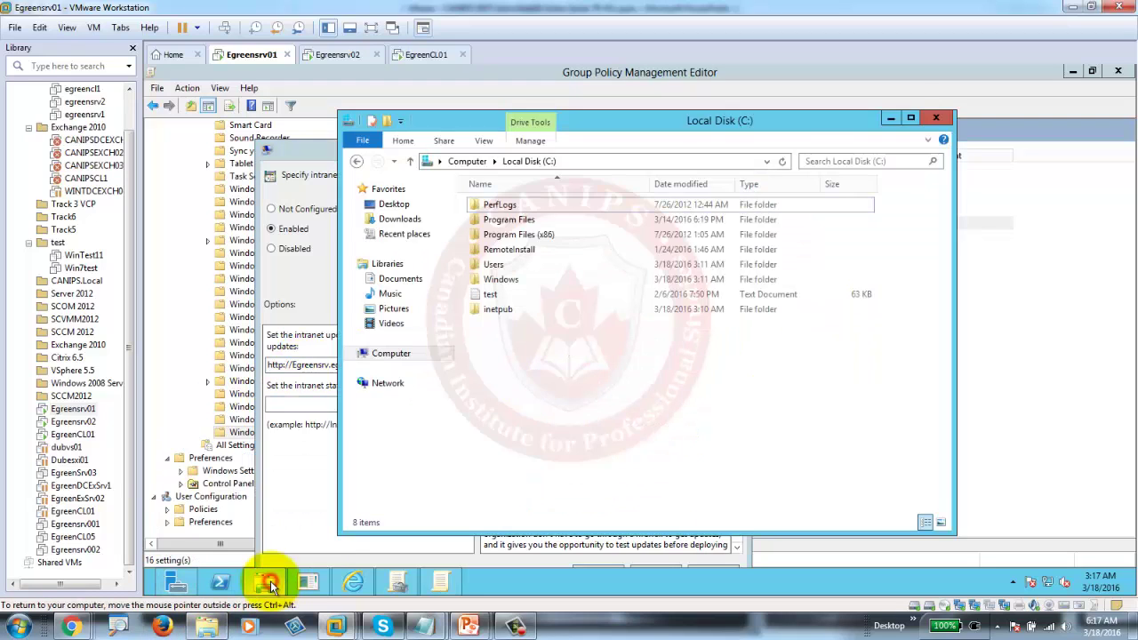
{"action": "left_click", "coordinate": [392, 356]}
{"action": "right_click", "coordinate": [392, 356]}
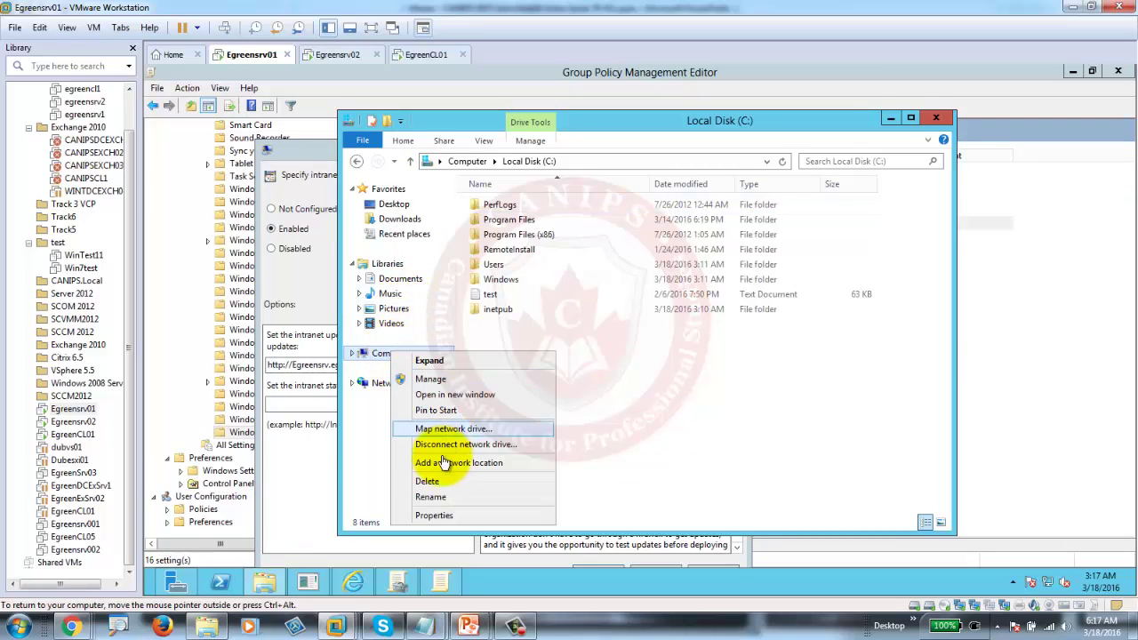
{"action": "left_click", "coordinate": [451, 513]}
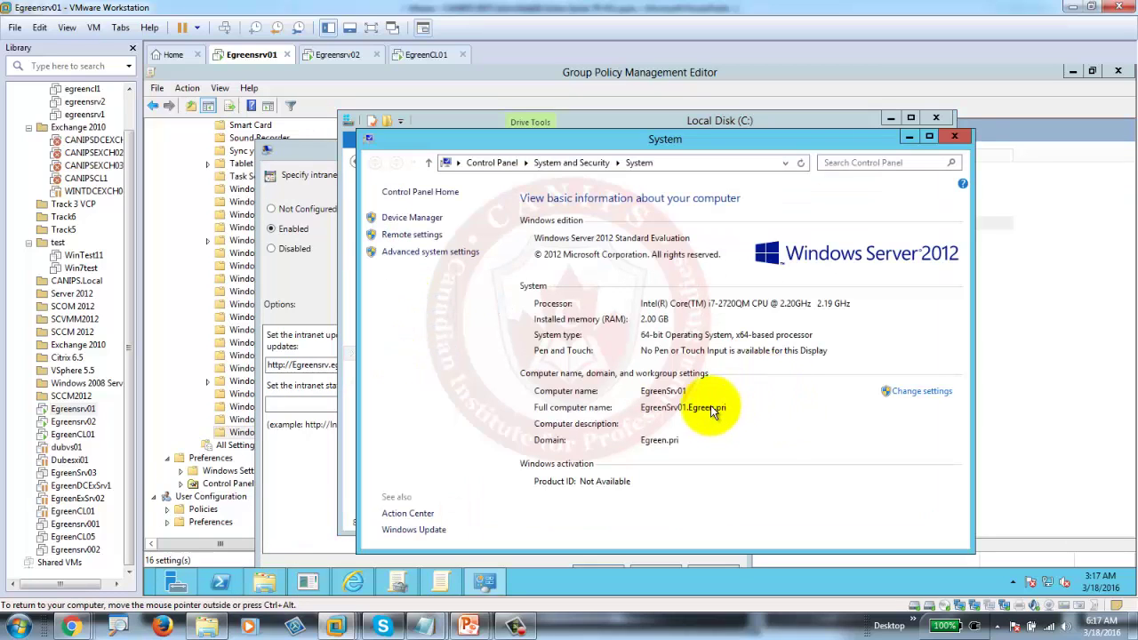
{"action": "left_click", "coordinate": [736, 410]}
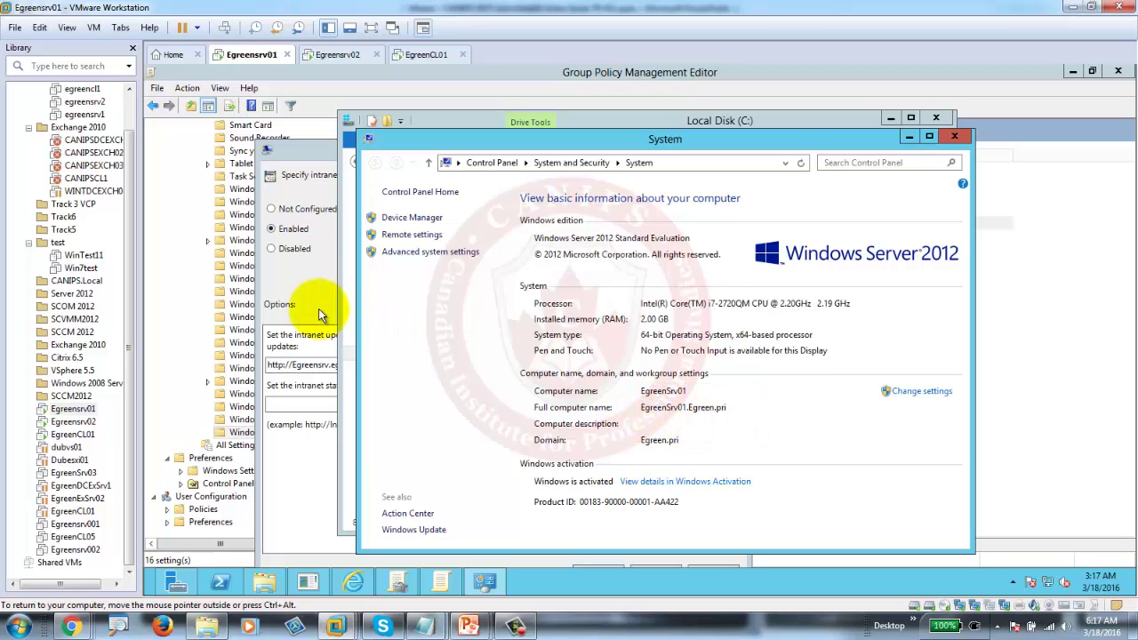
{"action": "left_click", "coordinate": [323, 365]}
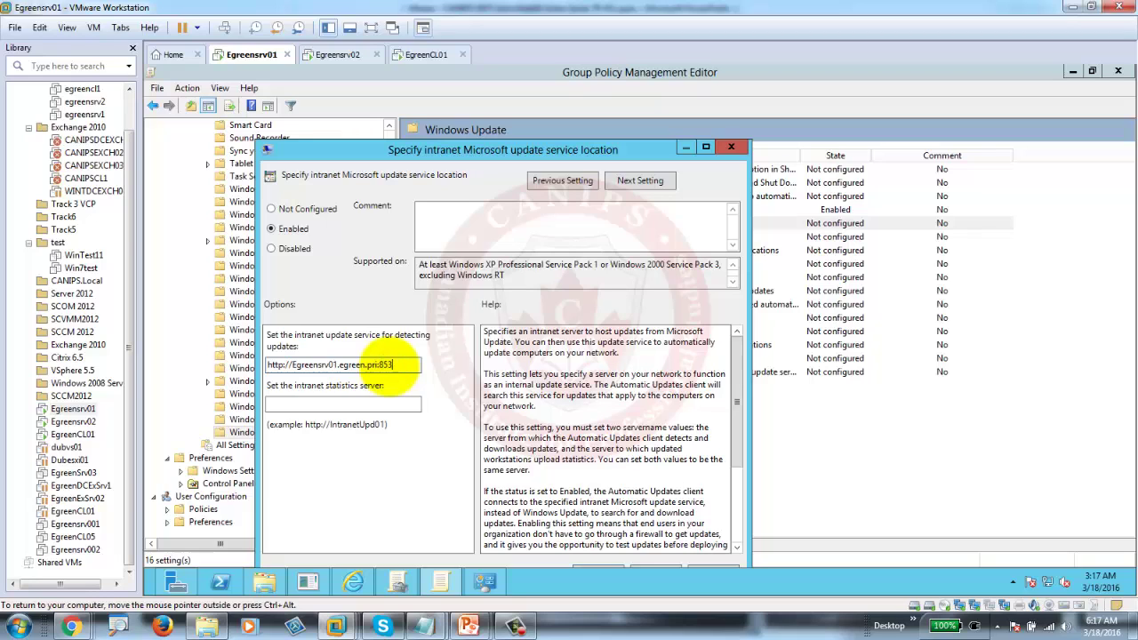
{"action": "left_click_drag", "start_coordinate": [397, 365], "coordinate": [142, 364]}
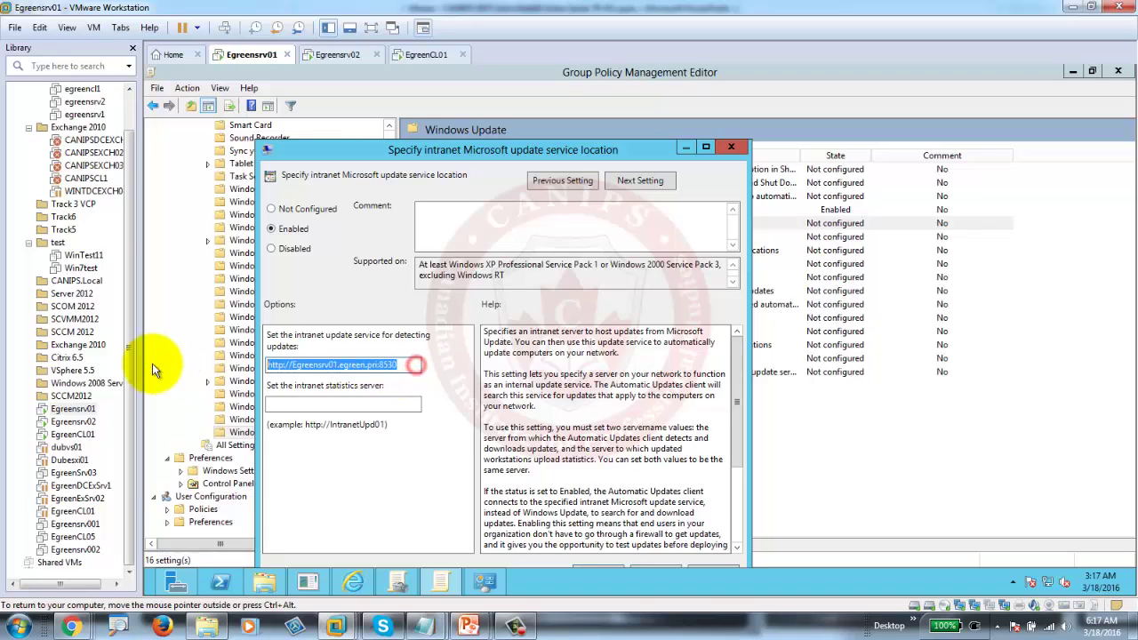
{"action": "key", "text": "ctrl+c"}
{"action": "left_click", "coordinate": [293, 403]}
{"action": "key", "text": "ctrl+v"}
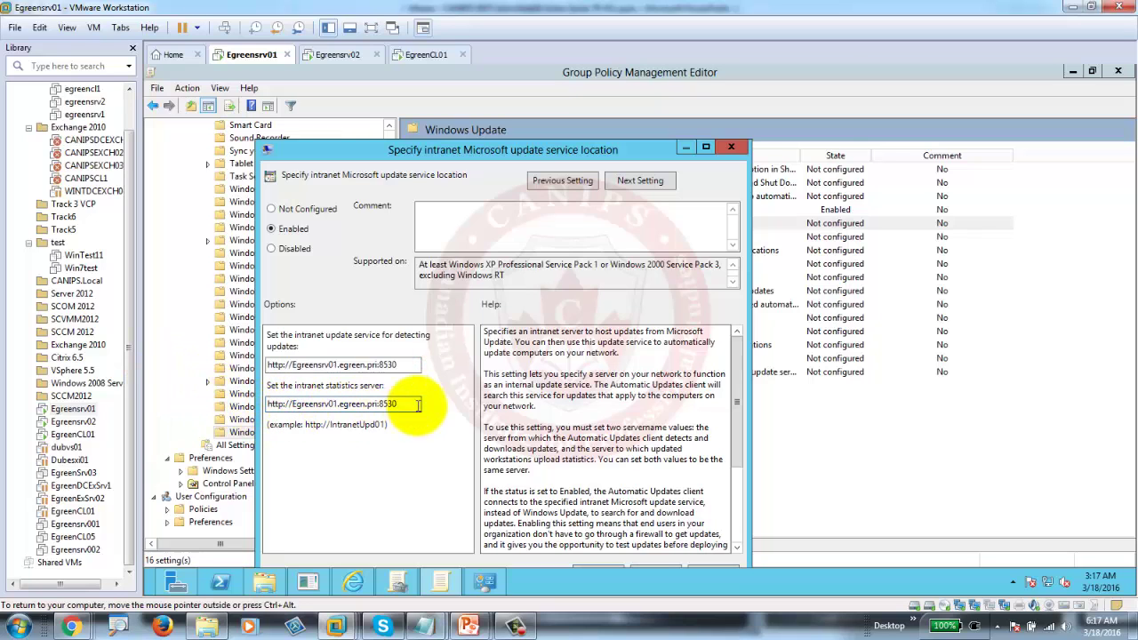
{"action": "left_click_drag", "start_coordinate": [511, 155], "coordinate": [506, 84]}
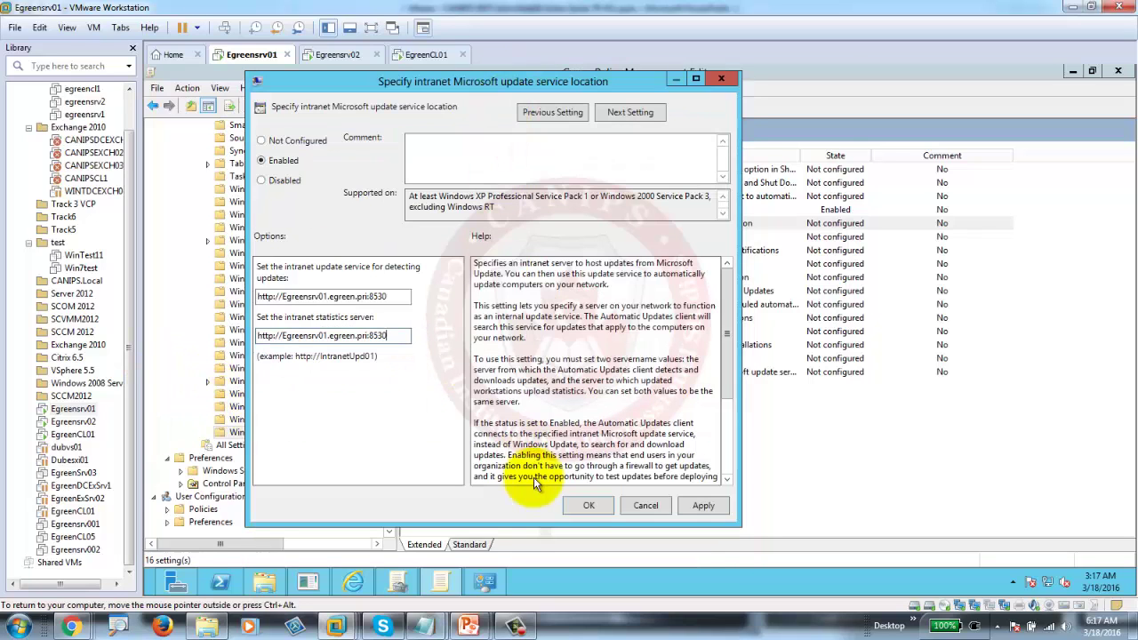
{"action": "left_click", "coordinate": [582, 503]}
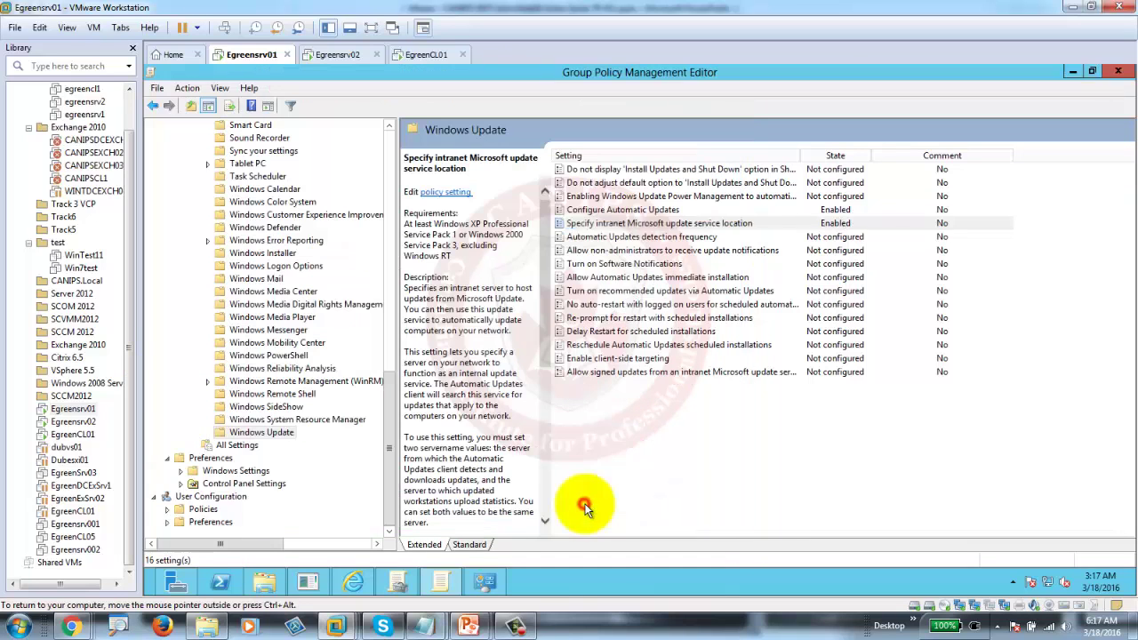
Enable Allow non-administrators to receive update notifications.
{"action": "double_click", "coordinate": [664, 252]}
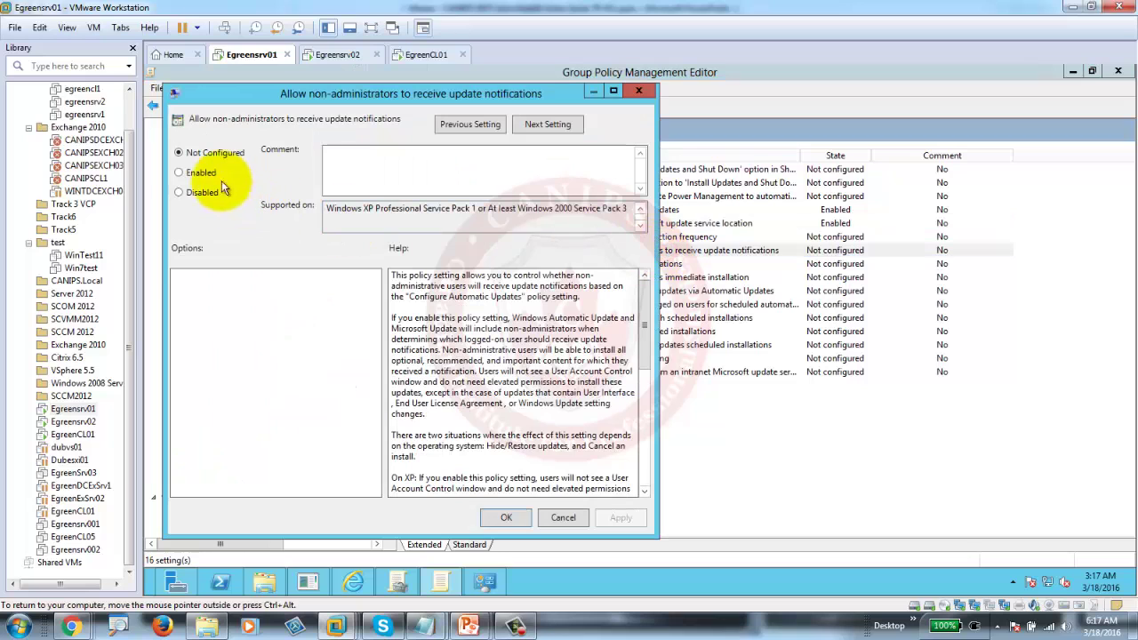
{"action": "left_click", "coordinate": [194, 172]}
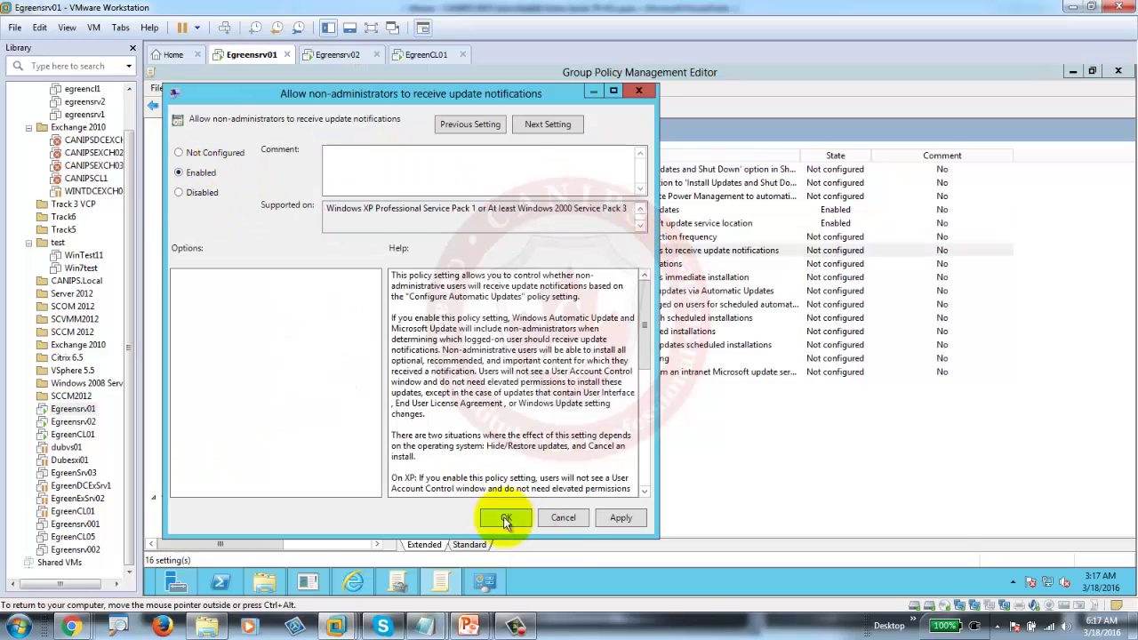
{"action": "left_click", "coordinate": [504, 518]}
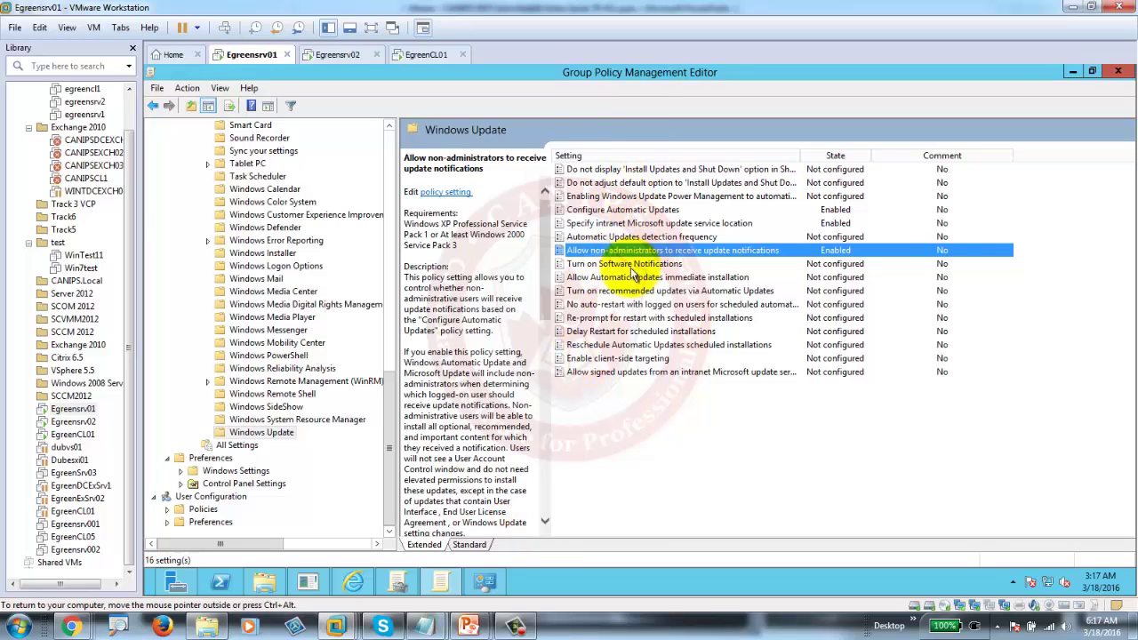
Close the Group Policy Management Editor, System window and Local Disk (C:) window.
{"action": "left_click", "coordinate": [1117, 72]}
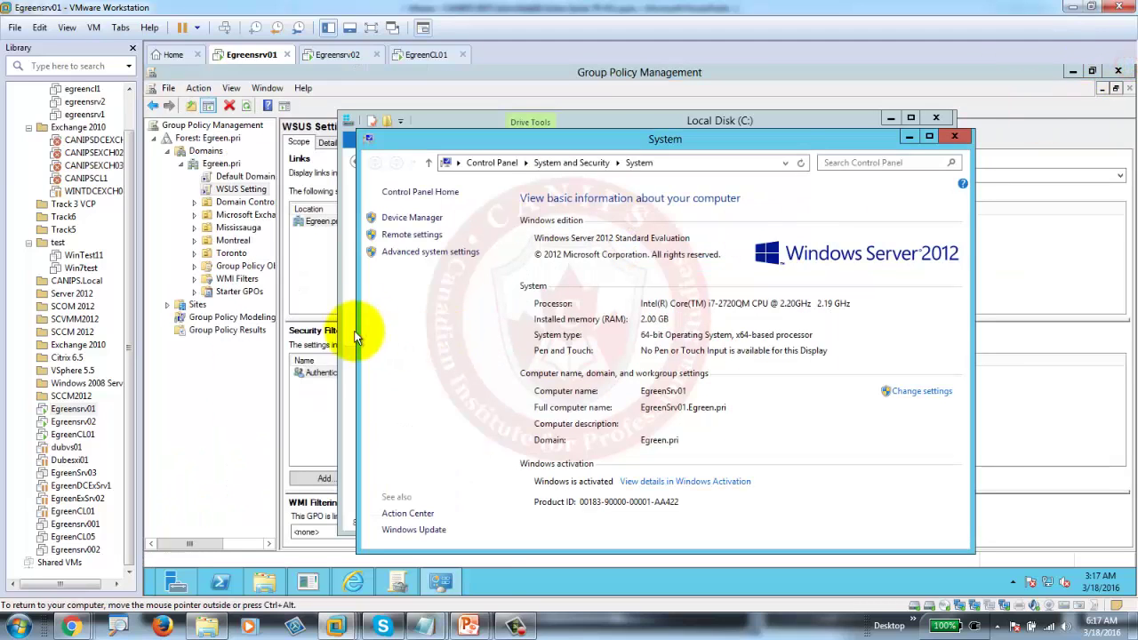
{"action": "left_click", "coordinate": [953, 136]}
{"action": "left_click", "coordinate": [935, 117]}
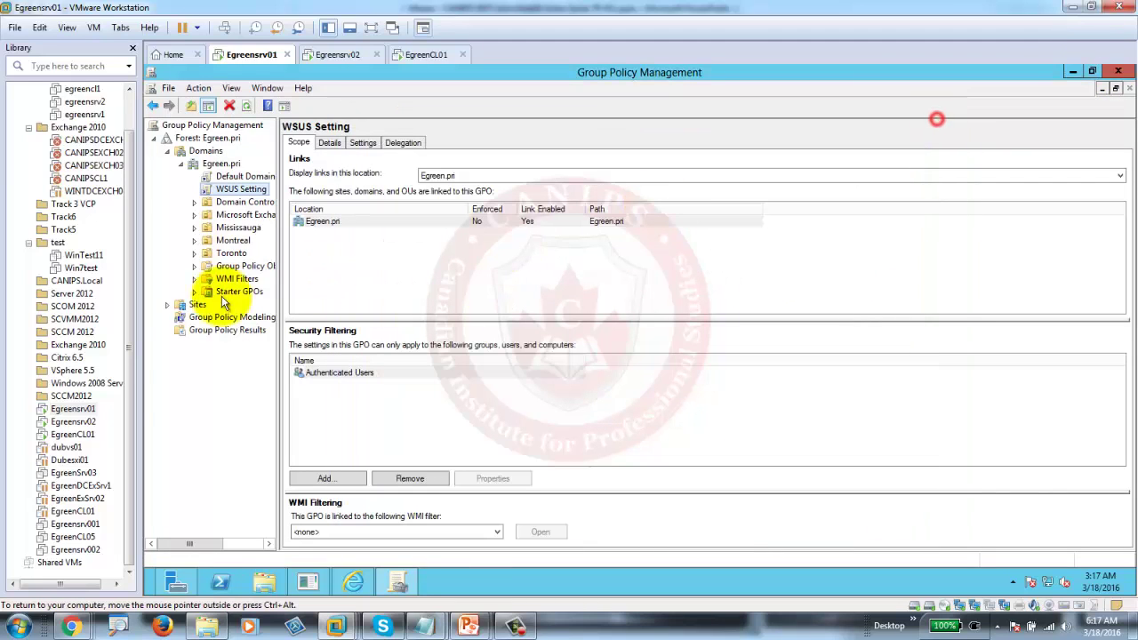
{"action": "left_click", "coordinate": [236, 412]}
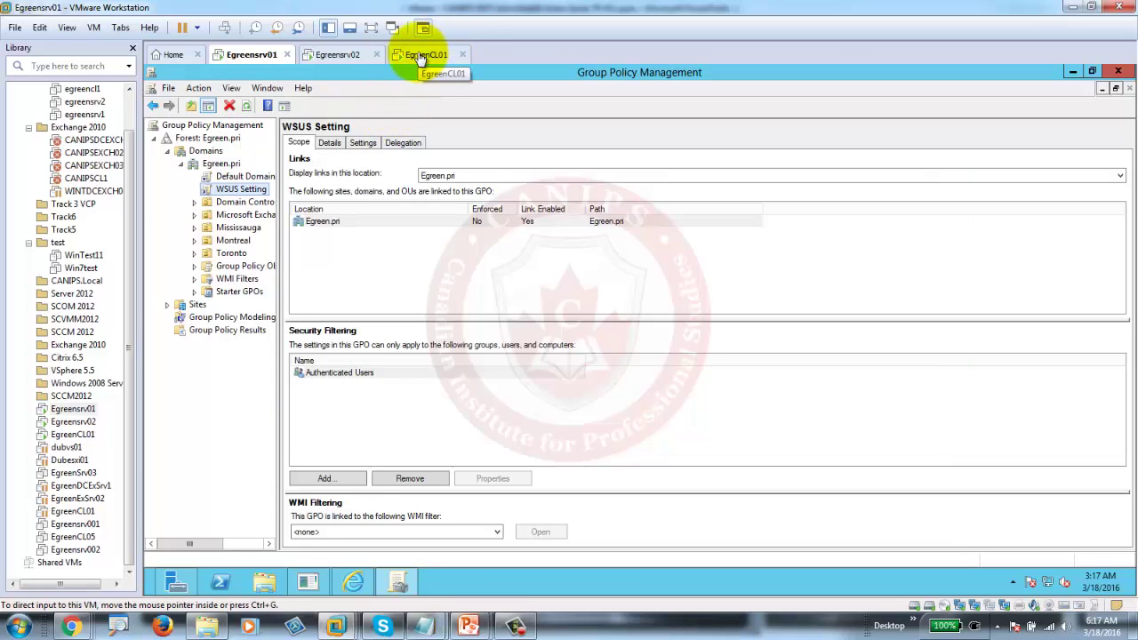
On the EgreenCL01 client, run gpupdate /force from a command prompt.
{"action": "left_click", "coordinate": [420, 56]}
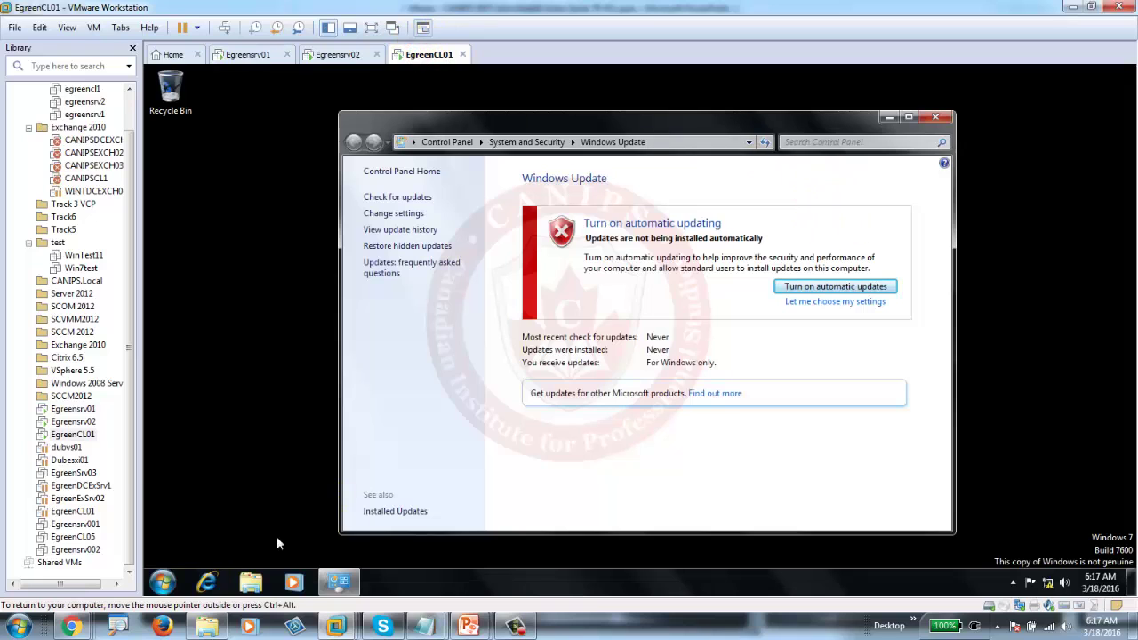
{"action": "left_click", "coordinate": [165, 582]}
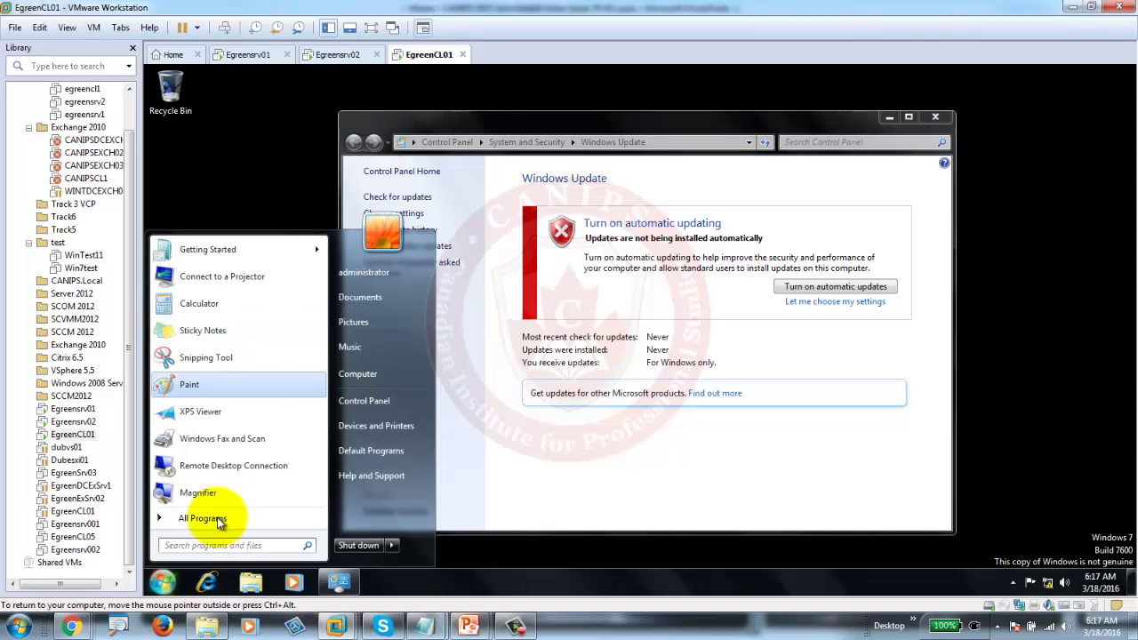
{"action": "left_click", "coordinate": [210, 547]}
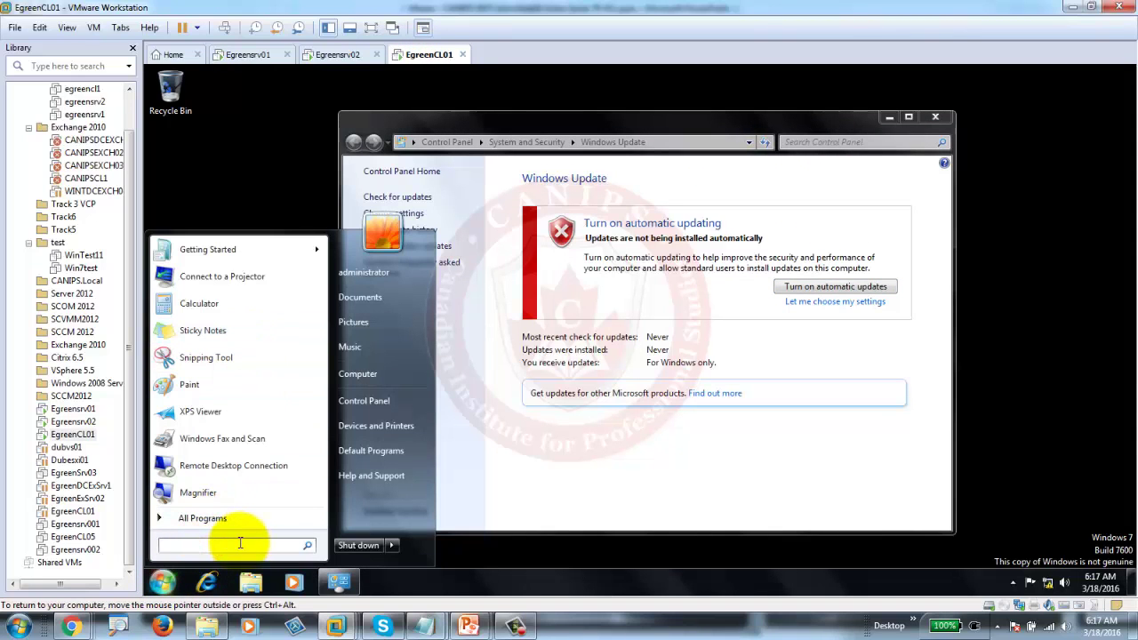
{"action": "type", "text": "cmd"}
{"action": "key", "text": "Return"}
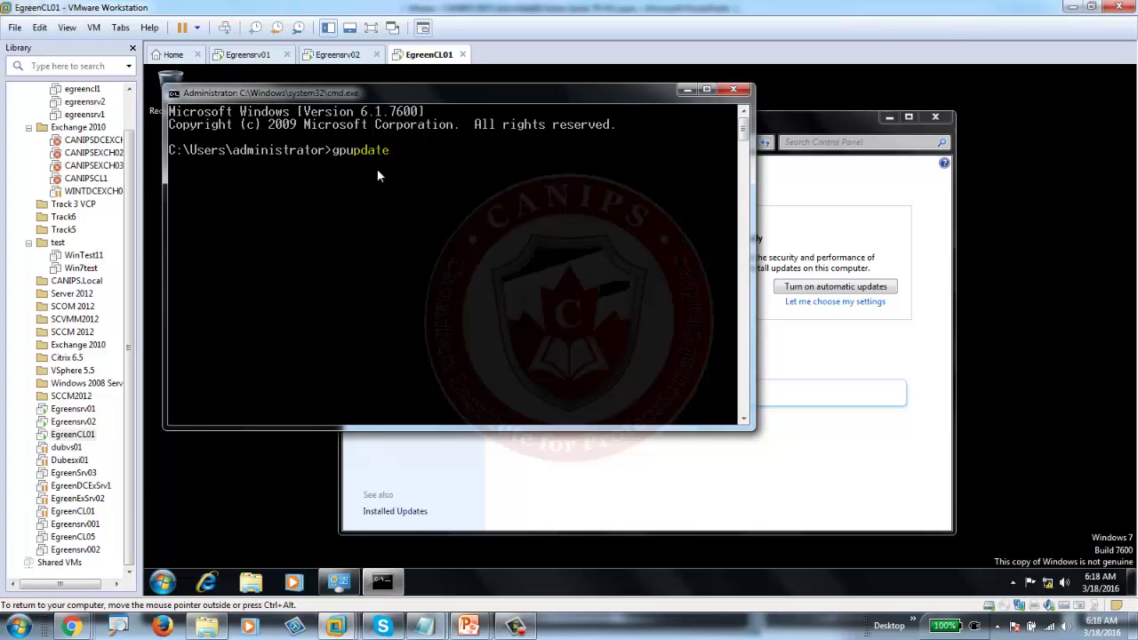
{"action": "key", "text": "Return"}
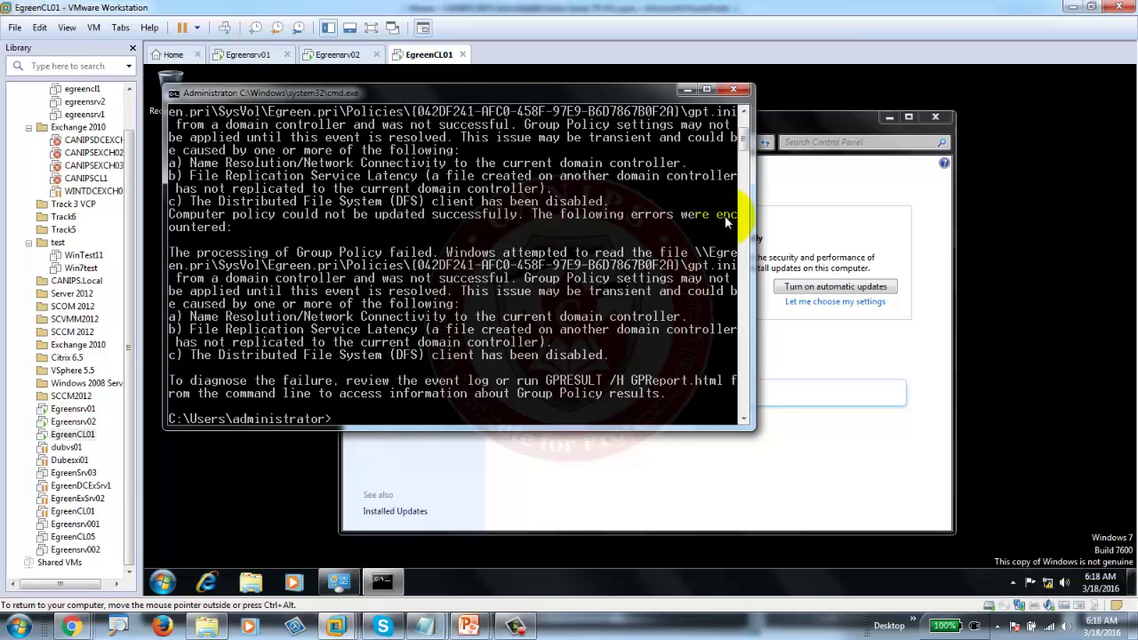
{"action": "left_click", "coordinate": [732, 89]}
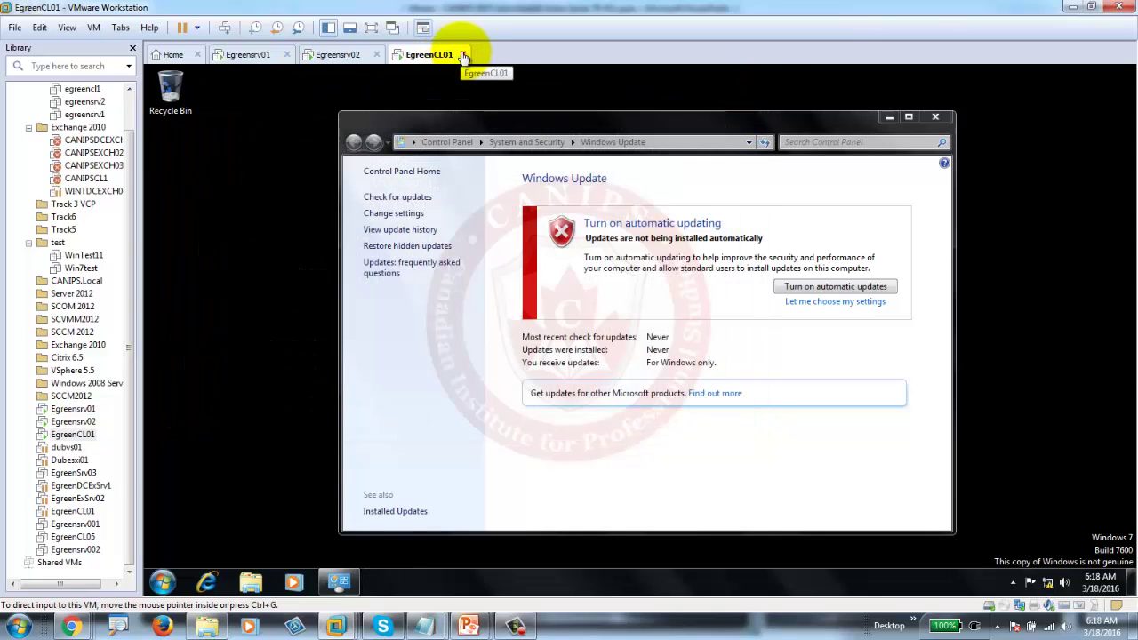
Restart the EgreenCL01 client and return to the Egreensrv01 server.
{"action": "left_click", "coordinate": [161, 580]}
{"action": "left_click", "coordinate": [391, 546]}
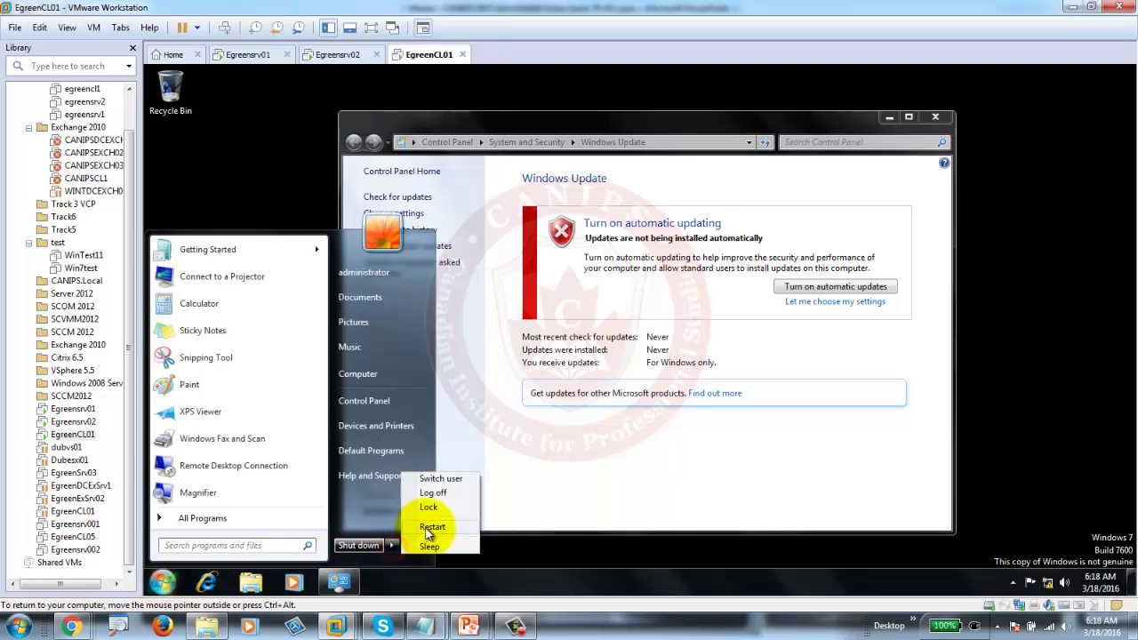
{"action": "left_click", "coordinate": [427, 533]}
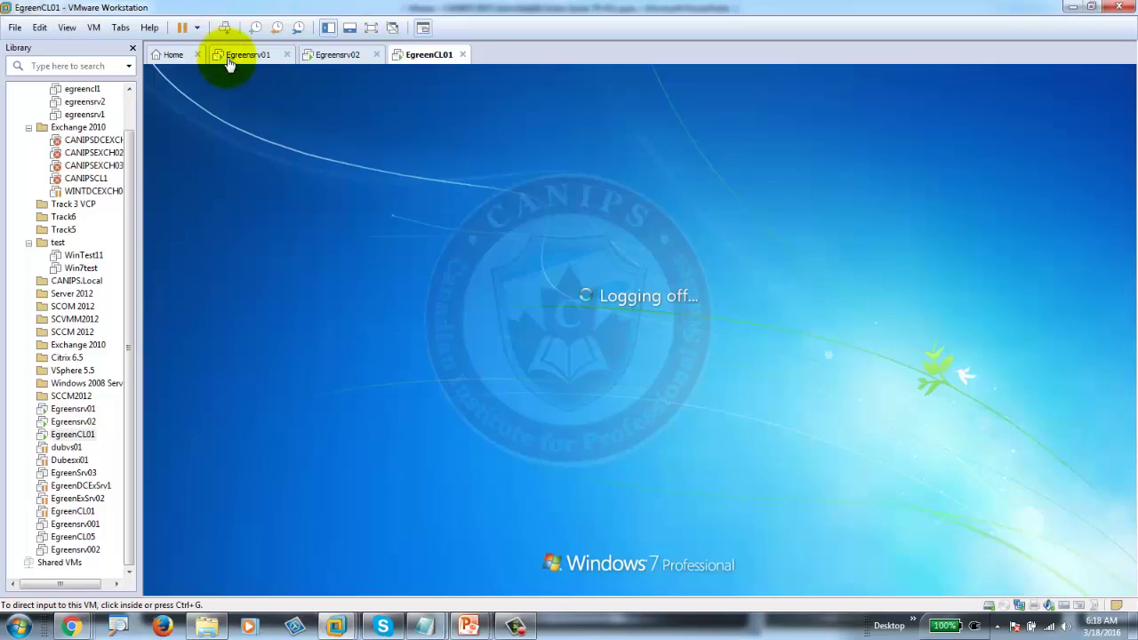
{"action": "left_click", "coordinate": [245, 55]}
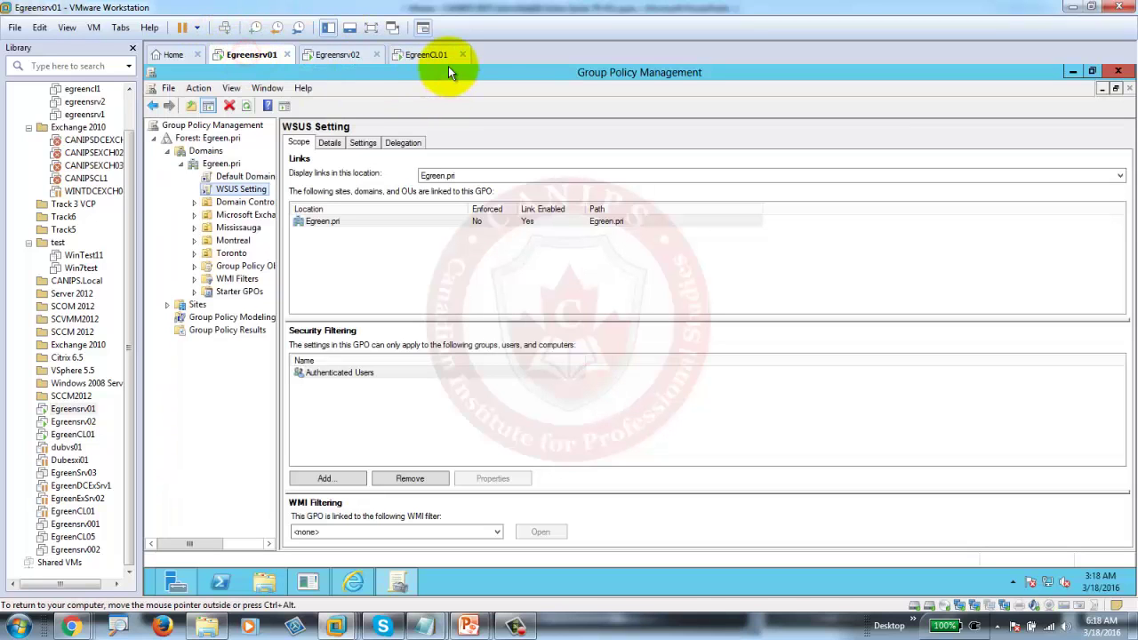
Close Group Policy Management and launch Windows Server Update Services from Server Manager's Tools menu.
{"action": "left_click", "coordinate": [1118, 73]}
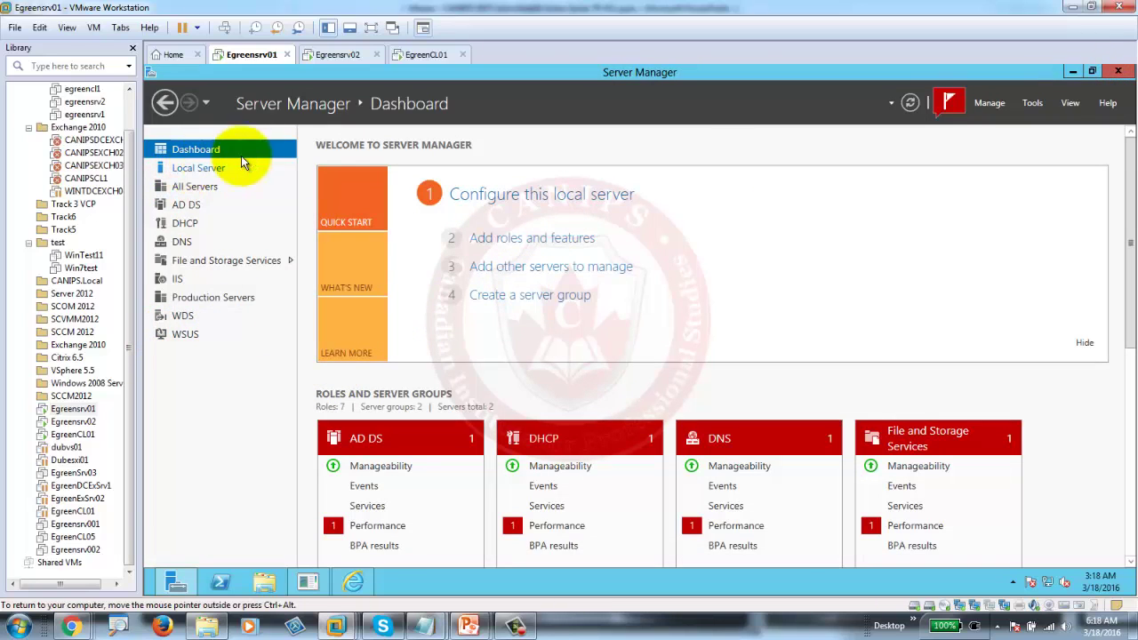
{"action": "left_click", "coordinate": [1031, 105]}
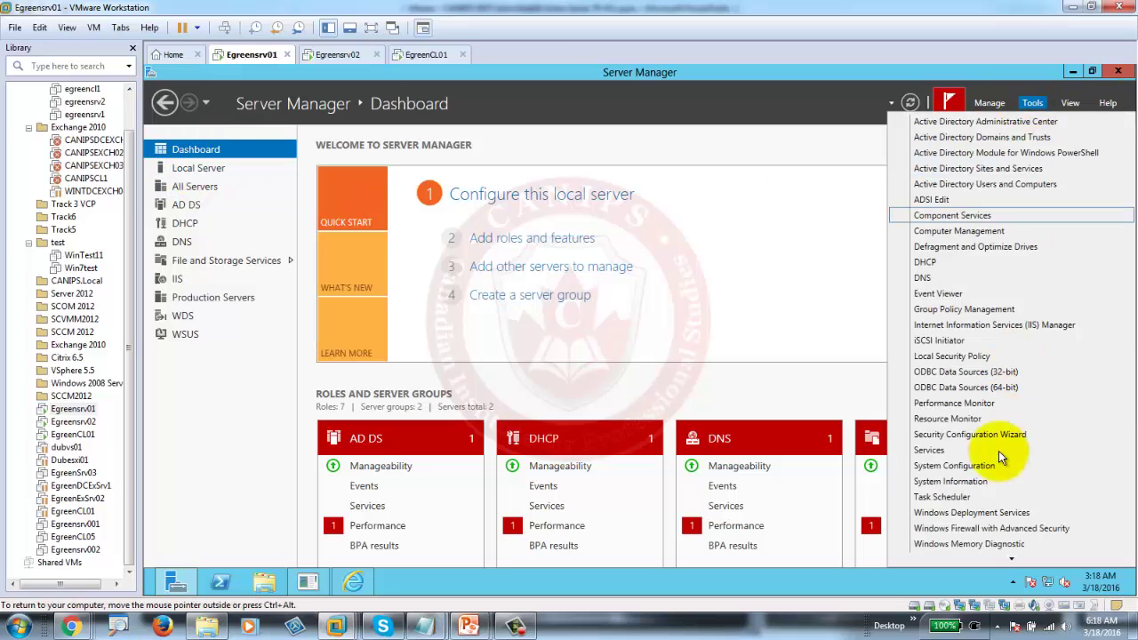
{"action": "left_click", "coordinate": [1012, 556]}
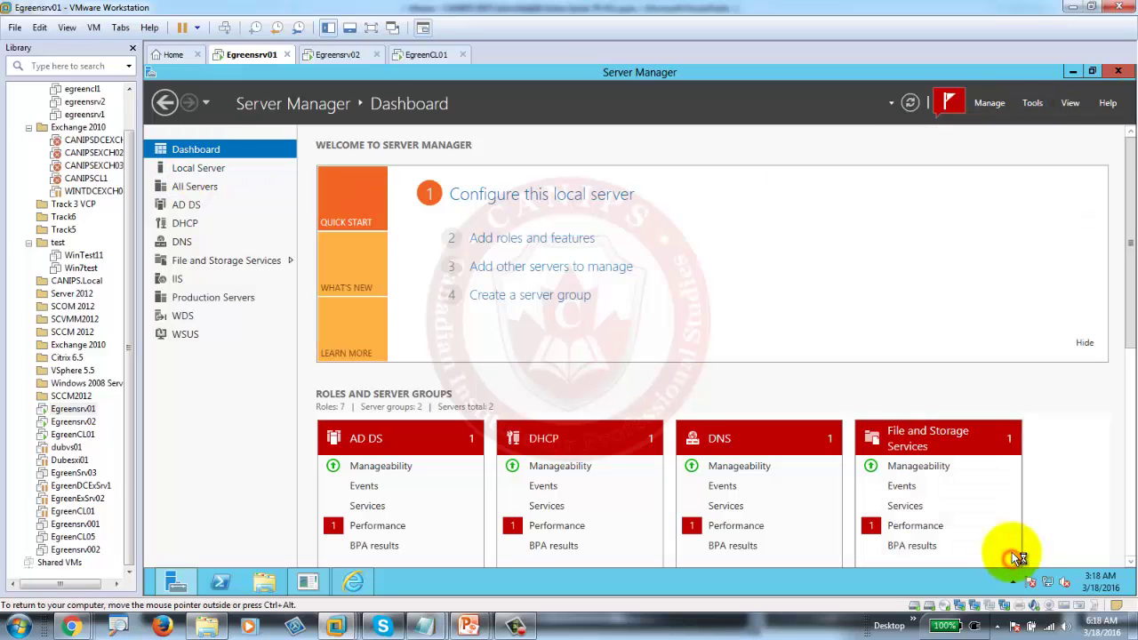
{"action": "left_click", "coordinate": [1029, 103]}
{"action": "left_click", "coordinate": [1036, 104]}
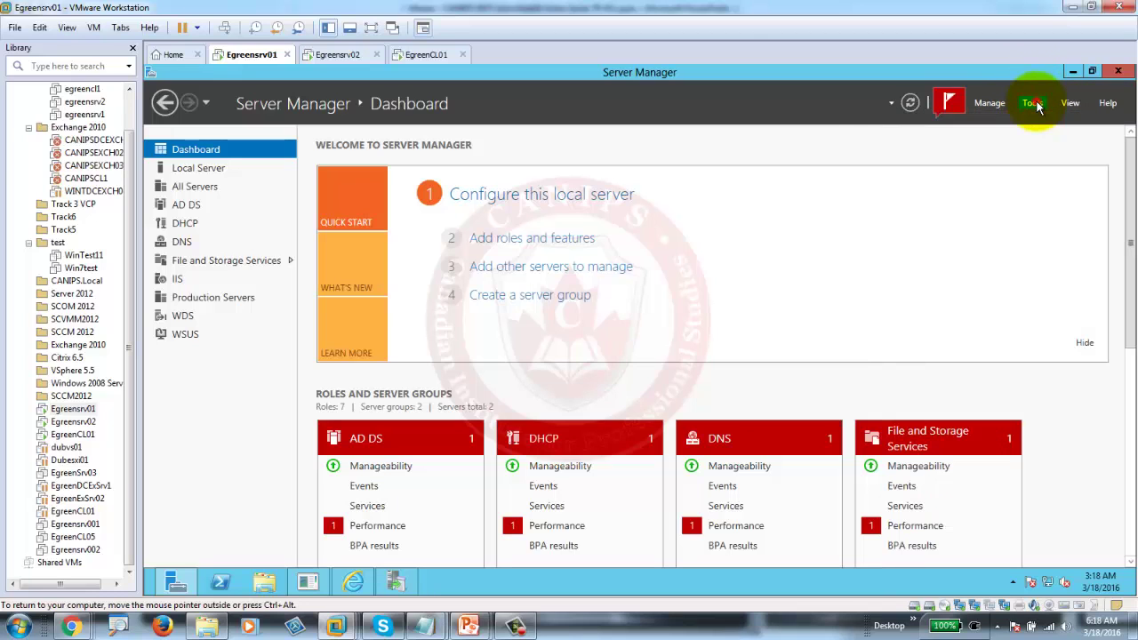
{"action": "left_click", "coordinate": [1032, 103]}
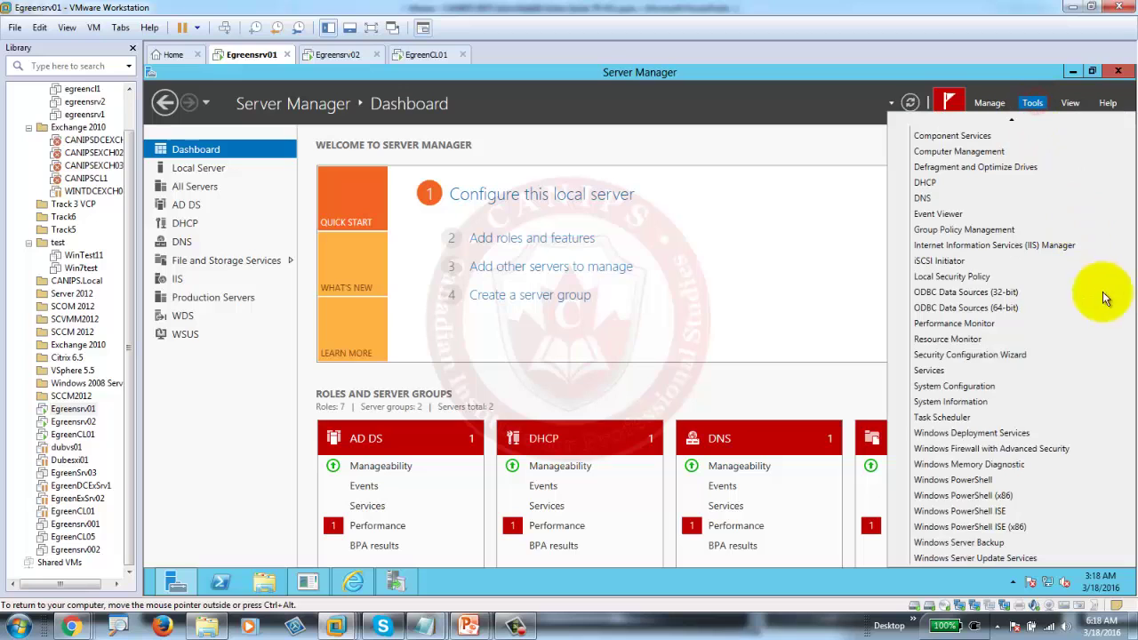
{"action": "left_click", "coordinate": [985, 560]}
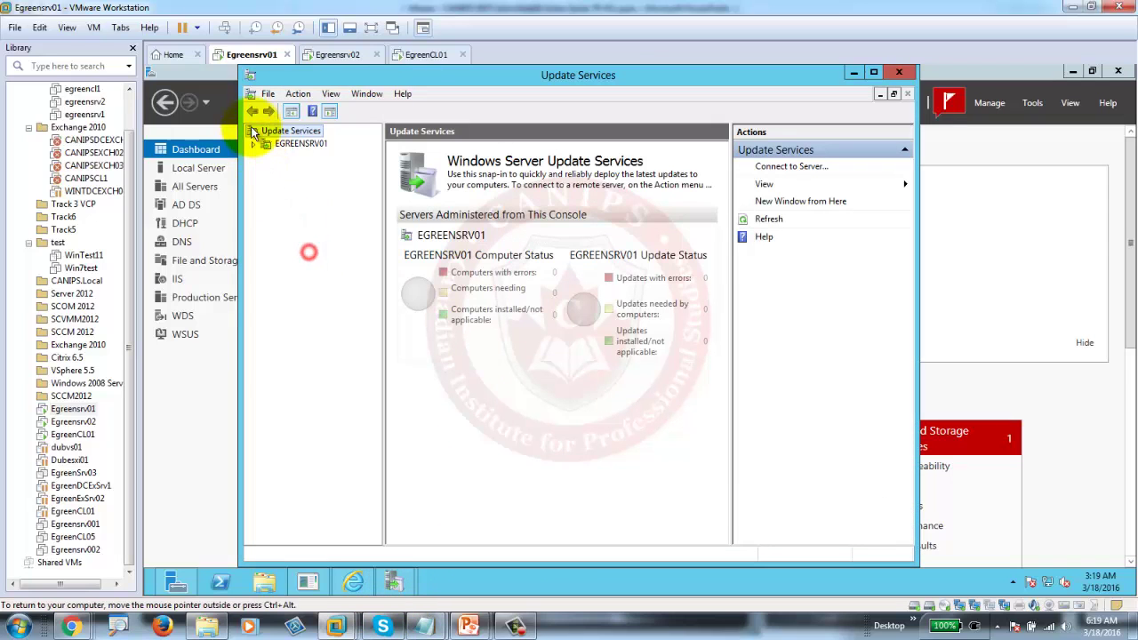
Maximize the WSUS console and browse EGREENSRV01's Updates and Computers nodes.
{"action": "left_click", "coordinate": [256, 144]}
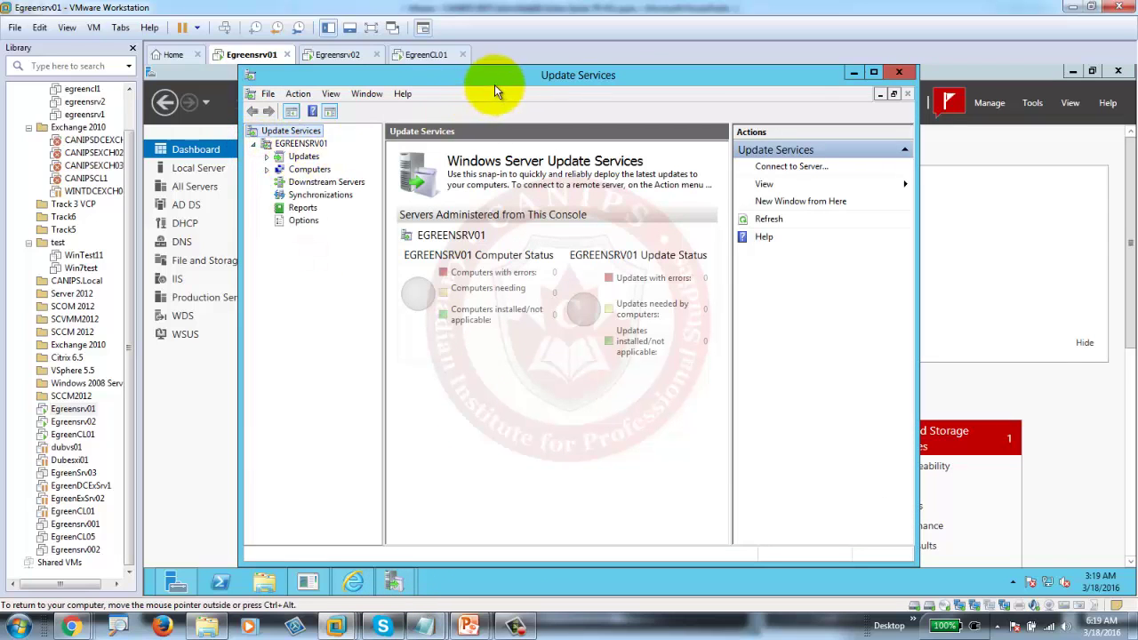
{"action": "double_click", "coordinate": [495, 80]}
{"action": "left_click", "coordinate": [167, 151]}
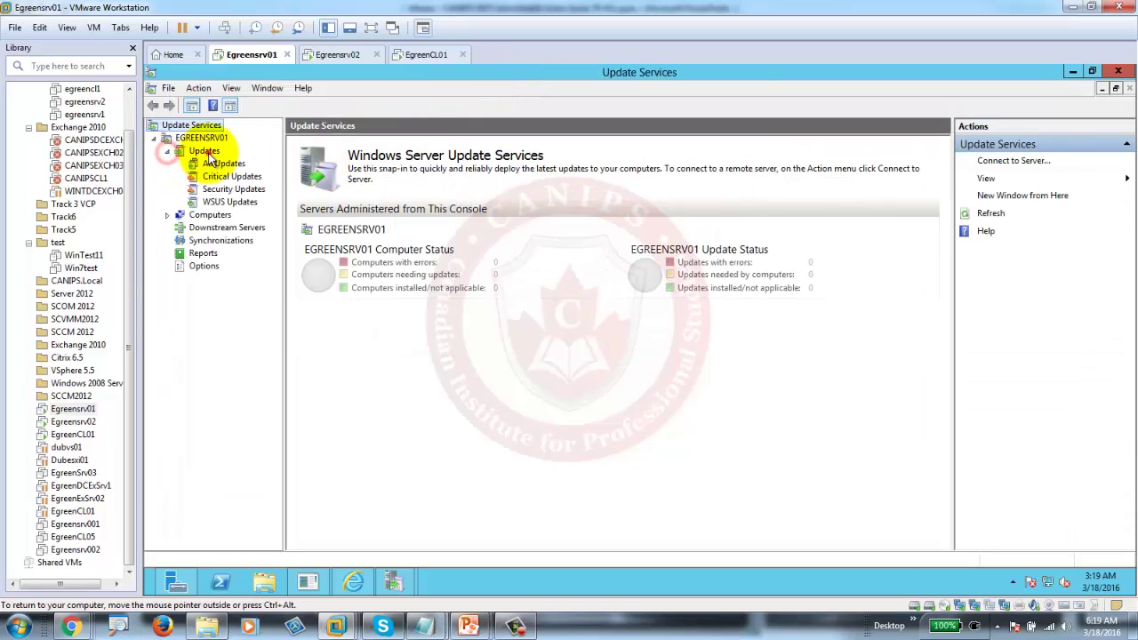
{"action": "left_click", "coordinate": [204, 152]}
{"action": "left_click", "coordinate": [167, 214]}
{"action": "left_click", "coordinate": [208, 165]}
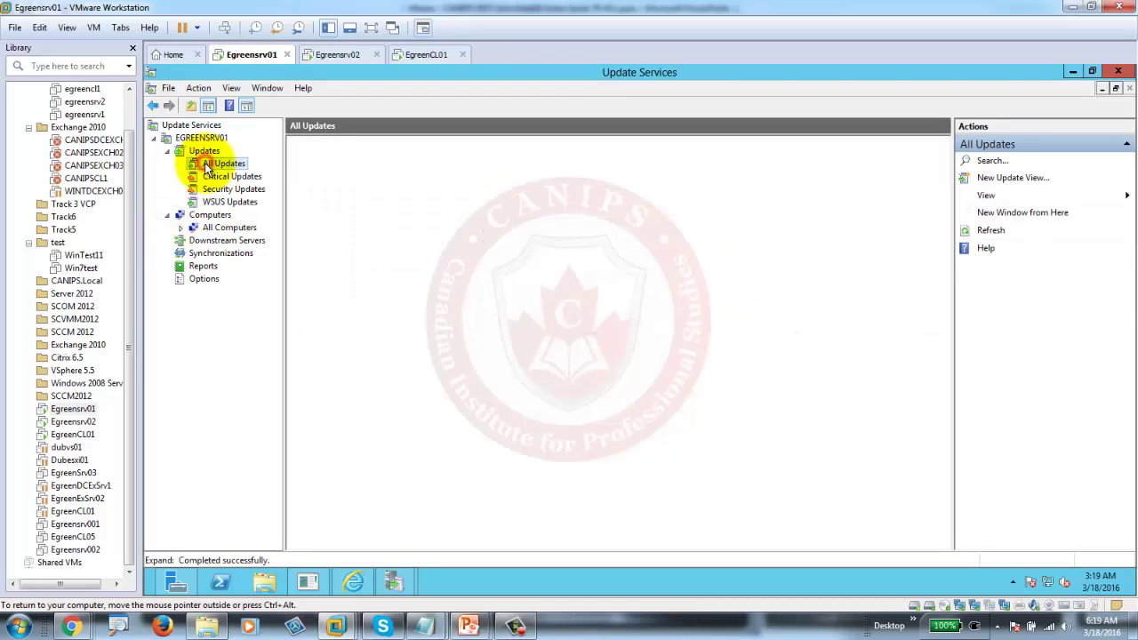
{"action": "left_click", "coordinate": [205, 152]}
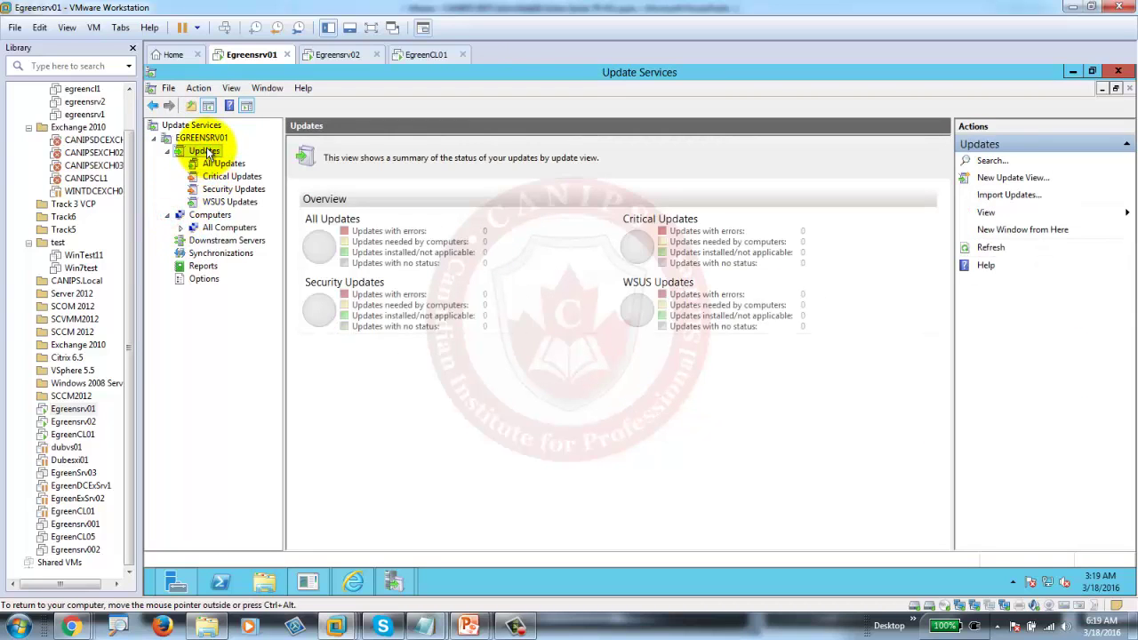
Start synchronization from the EGREENSRV01 overview and show the server's Options page.
{"action": "left_click", "coordinate": [205, 138]}
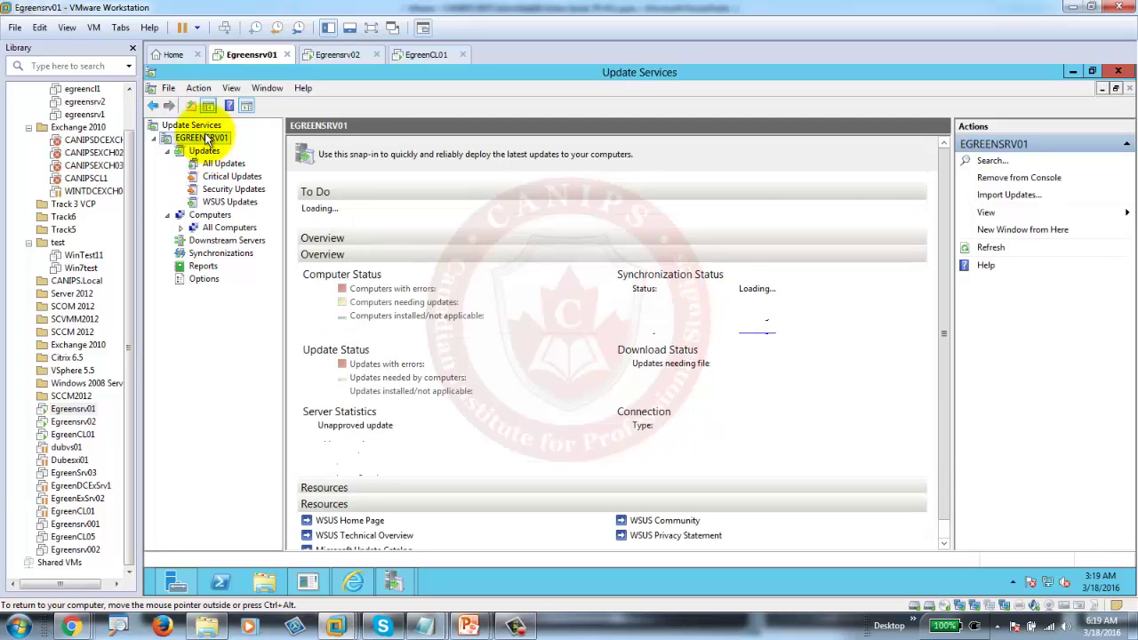
{"action": "left_click", "coordinate": [771, 304]}
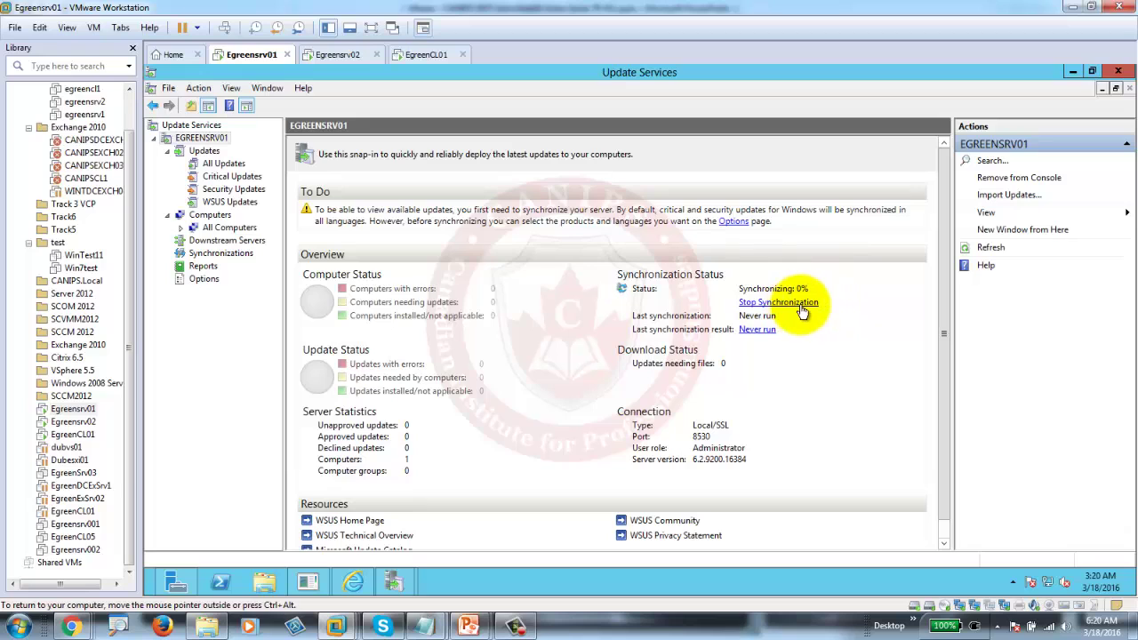
{"action": "left_click", "coordinate": [196, 281]}
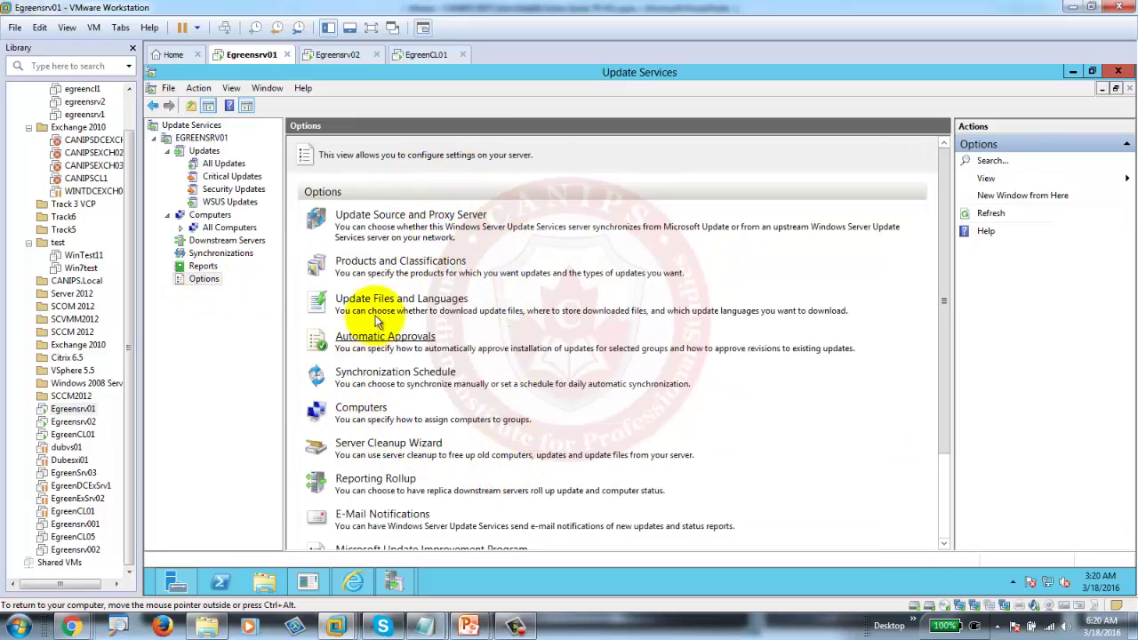
{"action": "left_click", "coordinate": [388, 263]}
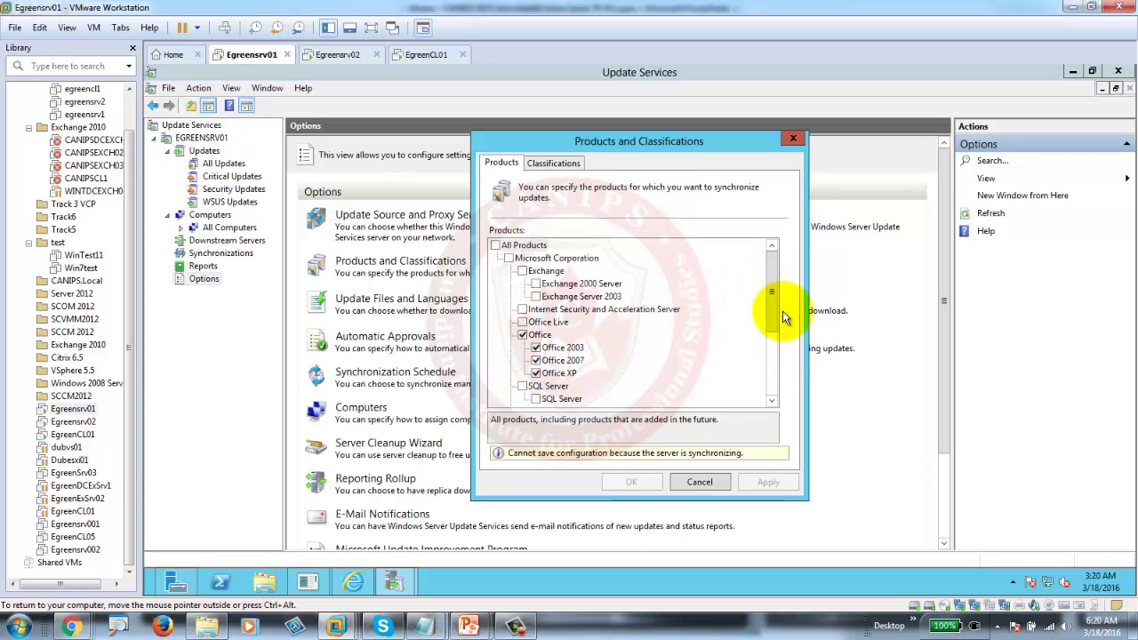
{"action": "left_click", "coordinate": [522, 335]}
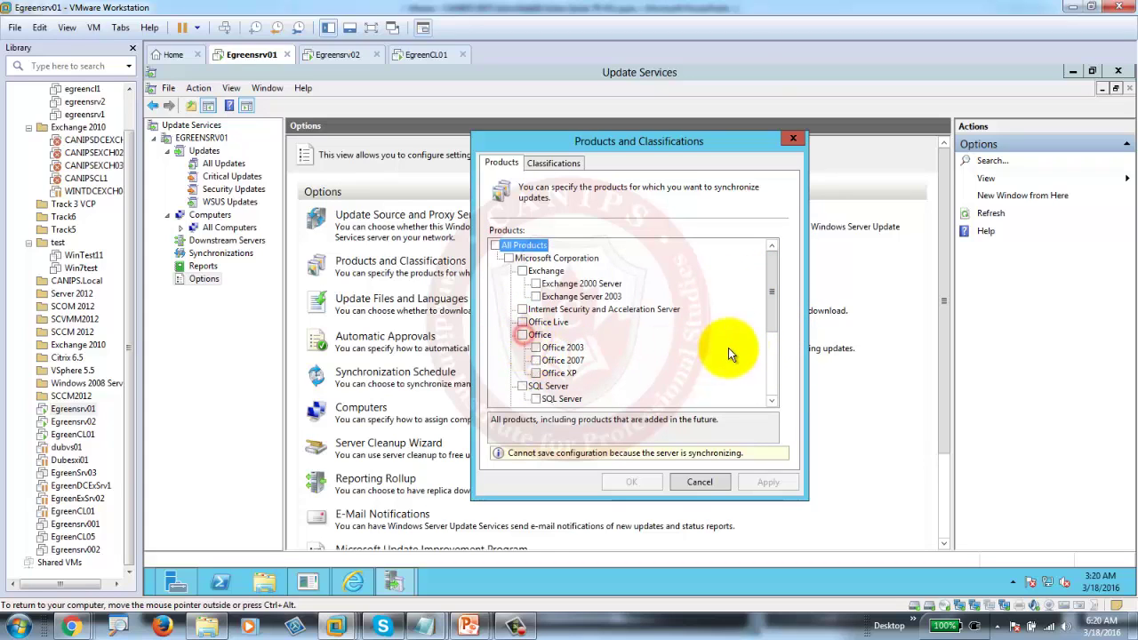
{"action": "left_click_drag", "start_coordinate": [769, 312], "coordinate": [775, 367]}
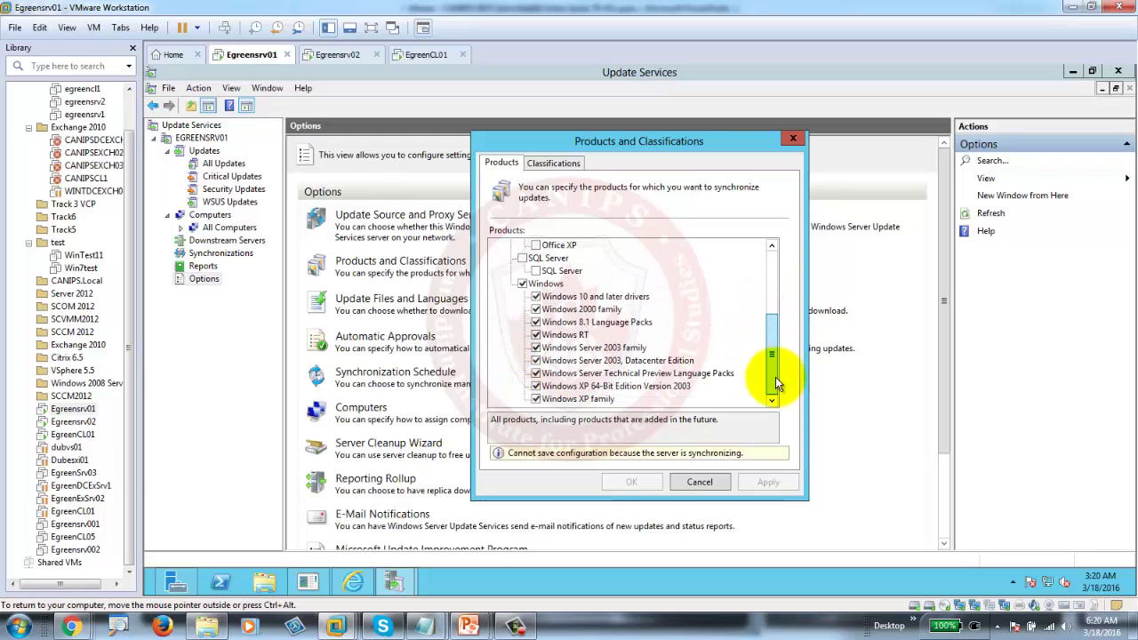
{"action": "left_click", "coordinate": [535, 297]}
{"action": "left_click", "coordinate": [535, 309]}
{"action": "left_click", "coordinate": [535, 322]}
{"action": "left_click", "coordinate": [536, 335]}
{"action": "left_click", "coordinate": [536, 347]}
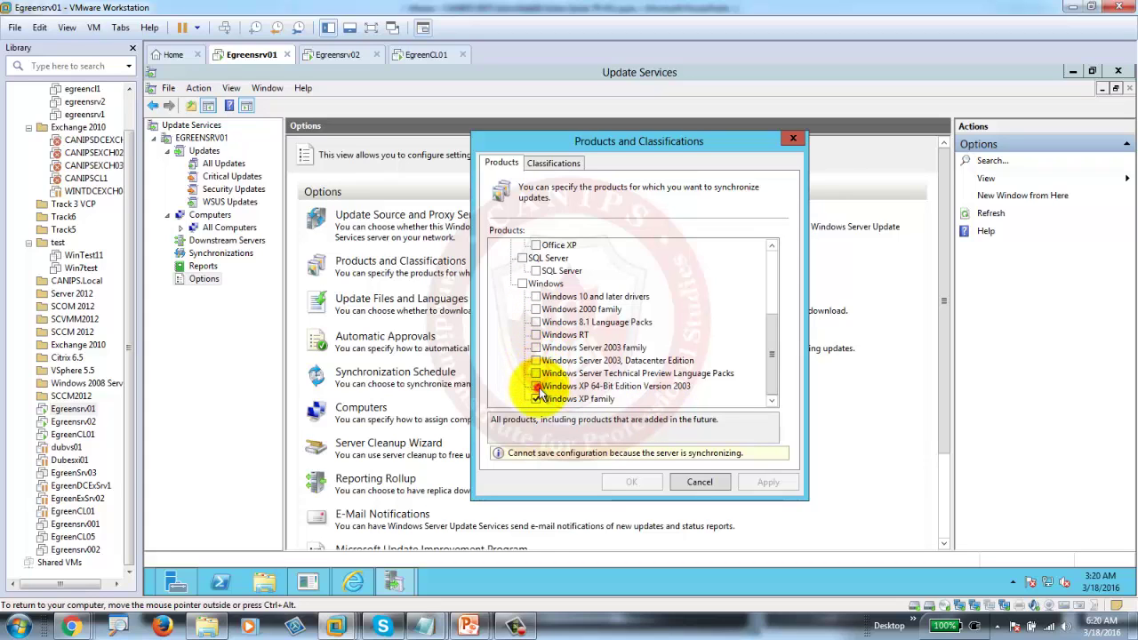
{"action": "mouse_move", "coordinate": [772, 387]}
{"action": "left_mouse_down"}
{"action": "mouse_move", "coordinate": [779, 292]}
{"action": "mouse_move", "coordinate": [790, 399]}
{"action": "left_mouse_up"}
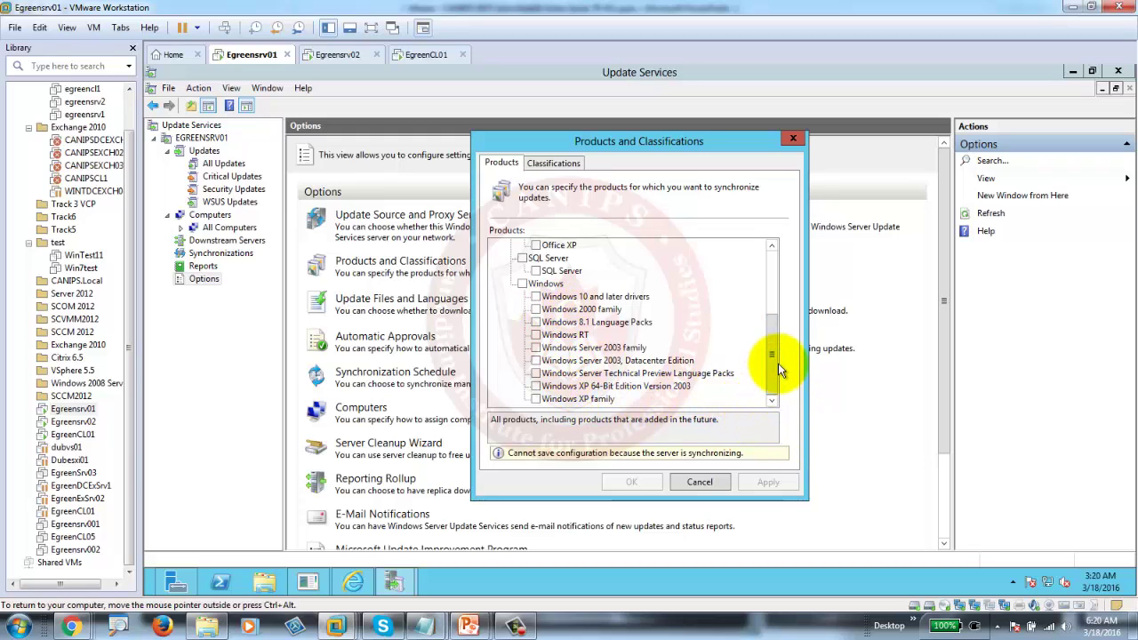
{"action": "left_click", "coordinate": [556, 164]}
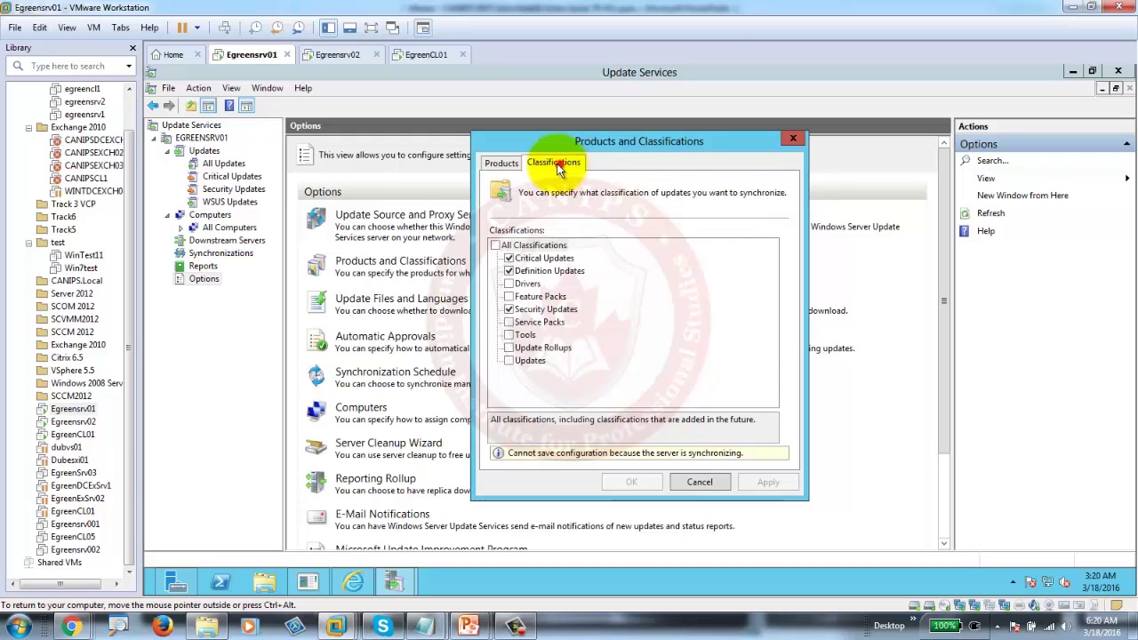
{"action": "left_click", "coordinate": [500, 164]}
{"action": "left_click_drag", "start_coordinate": [772, 364], "coordinate": [541, 246]}
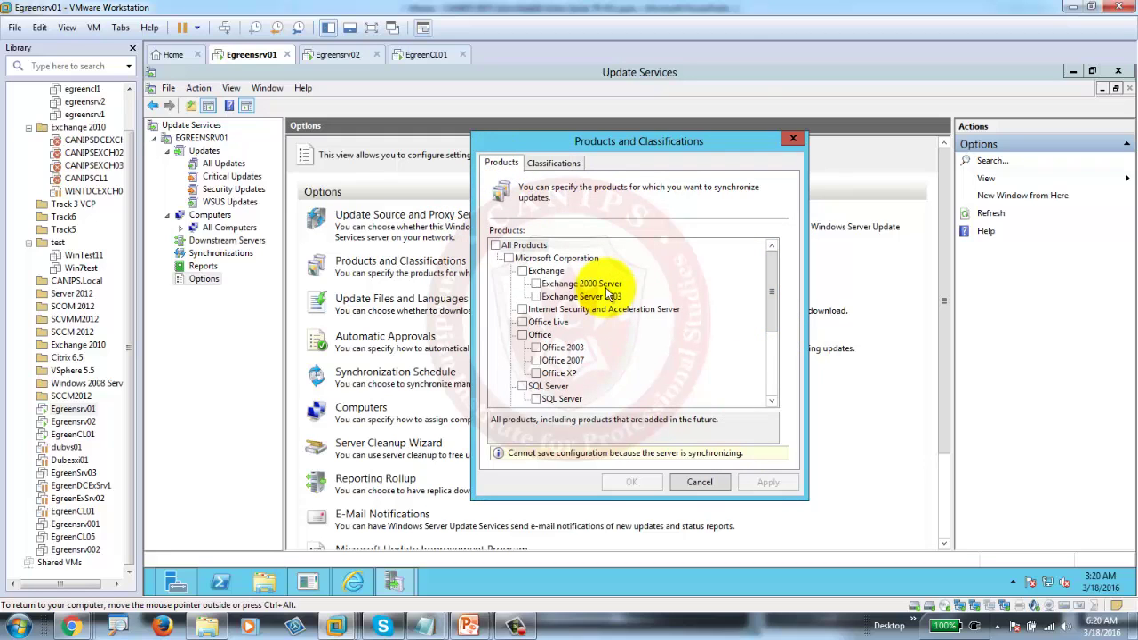
{"action": "left_click", "coordinate": [495, 245]}
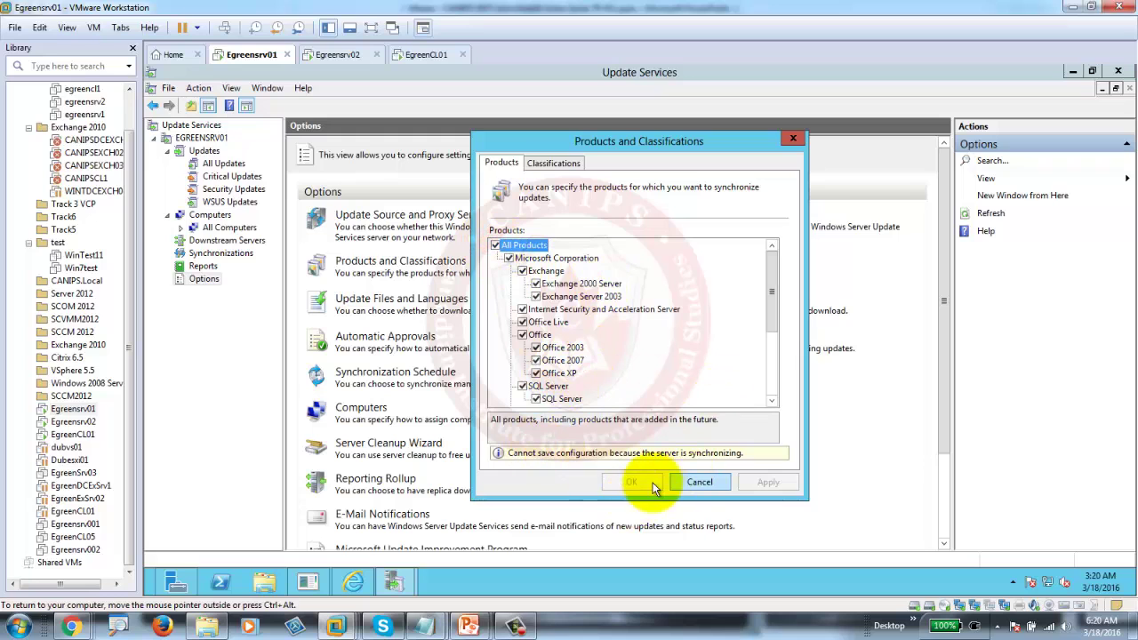
{"action": "left_click_drag", "start_coordinate": [724, 172], "coordinate": [699, 91]}
{"action": "left_click", "coordinate": [704, 433]}
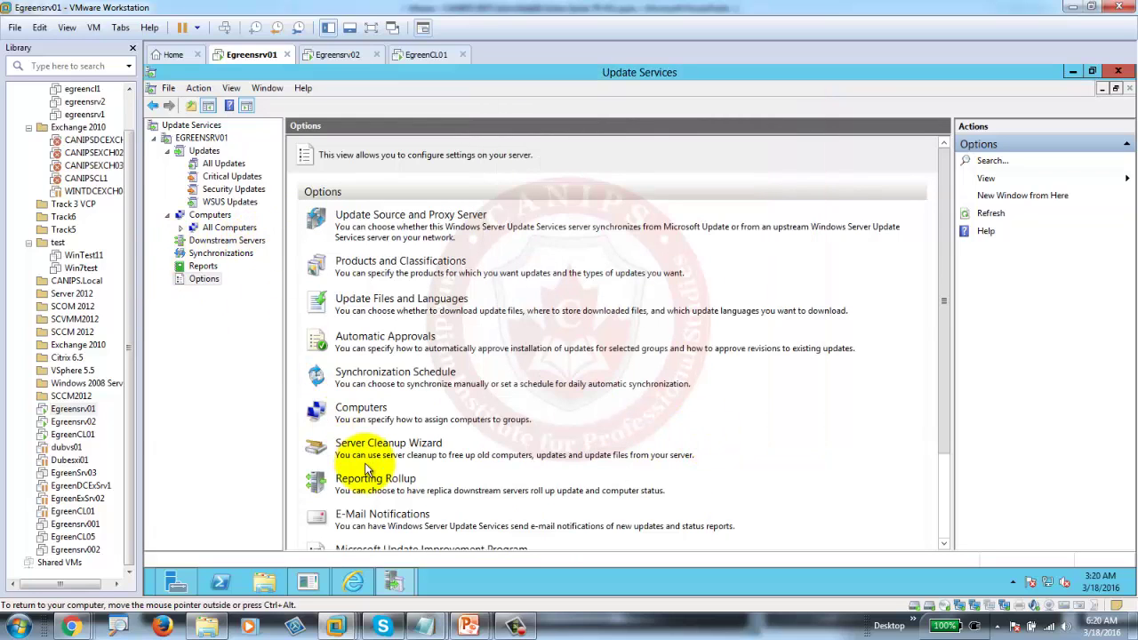
Launch the WSUS Server Configuration Wizard, decline the Microsoft Update Improvement Program, and advance to Choose Upstream Server.
{"action": "scroll", "coordinate": [369, 469], "scroll_direction": "down", "scroll_amount": 3}
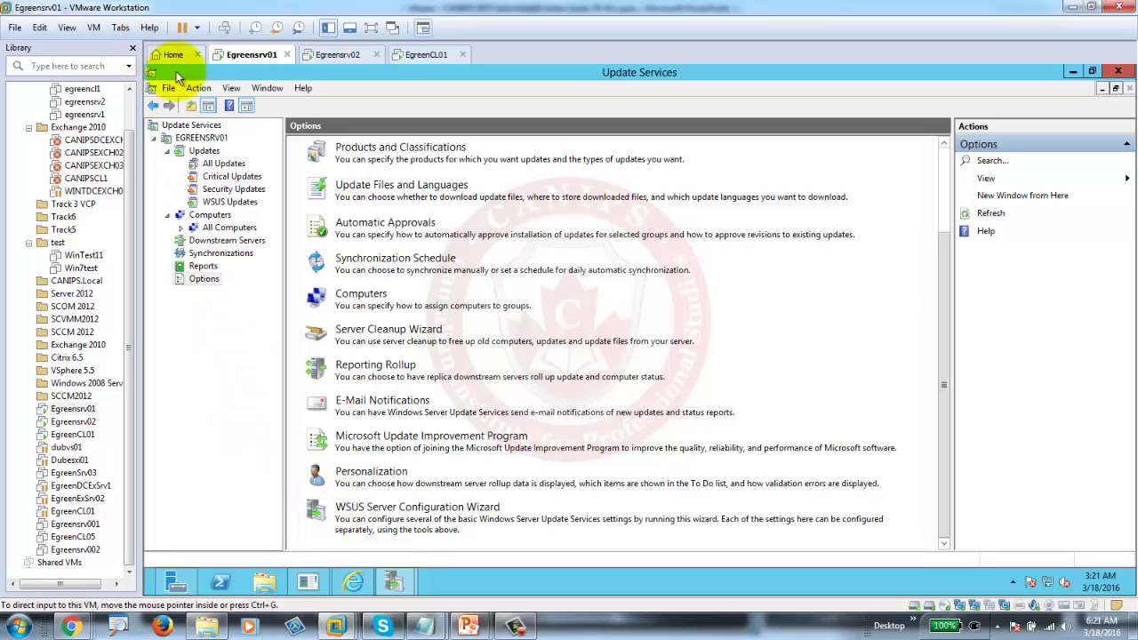
{"action": "left_click", "coordinate": [442, 506]}
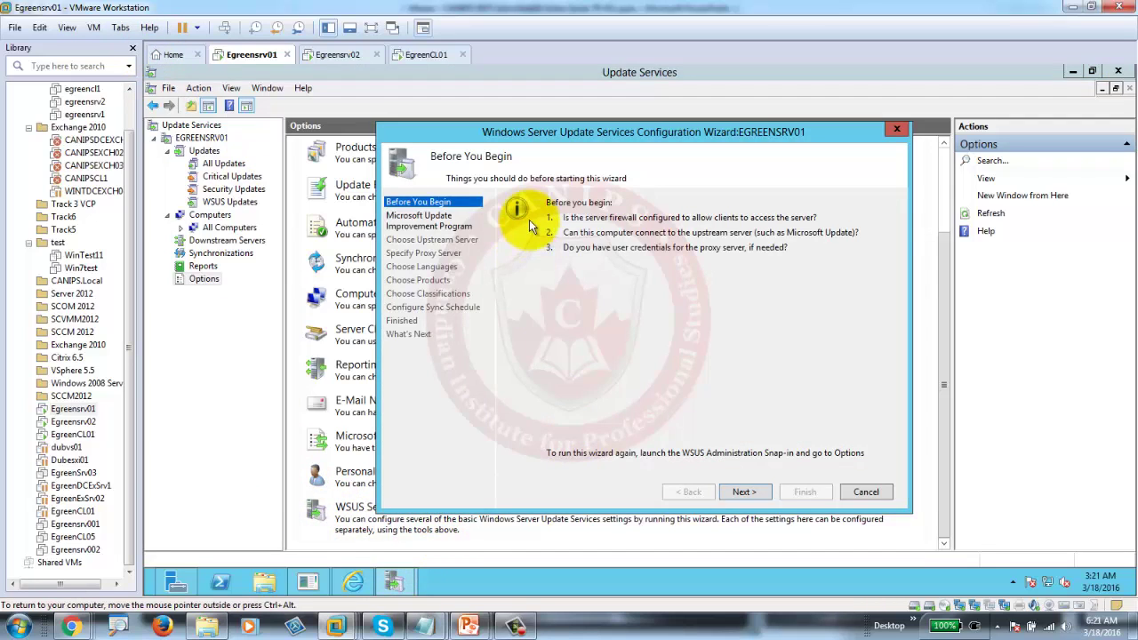
{"action": "left_click", "coordinate": [751, 490]}
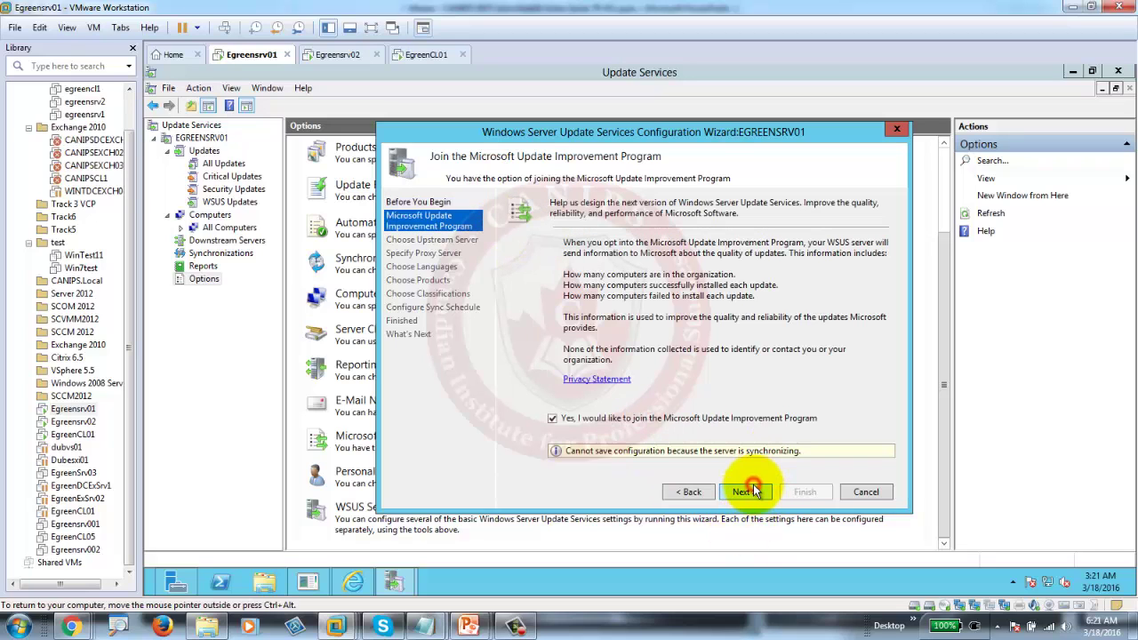
{"action": "left_click", "coordinate": [553, 420]}
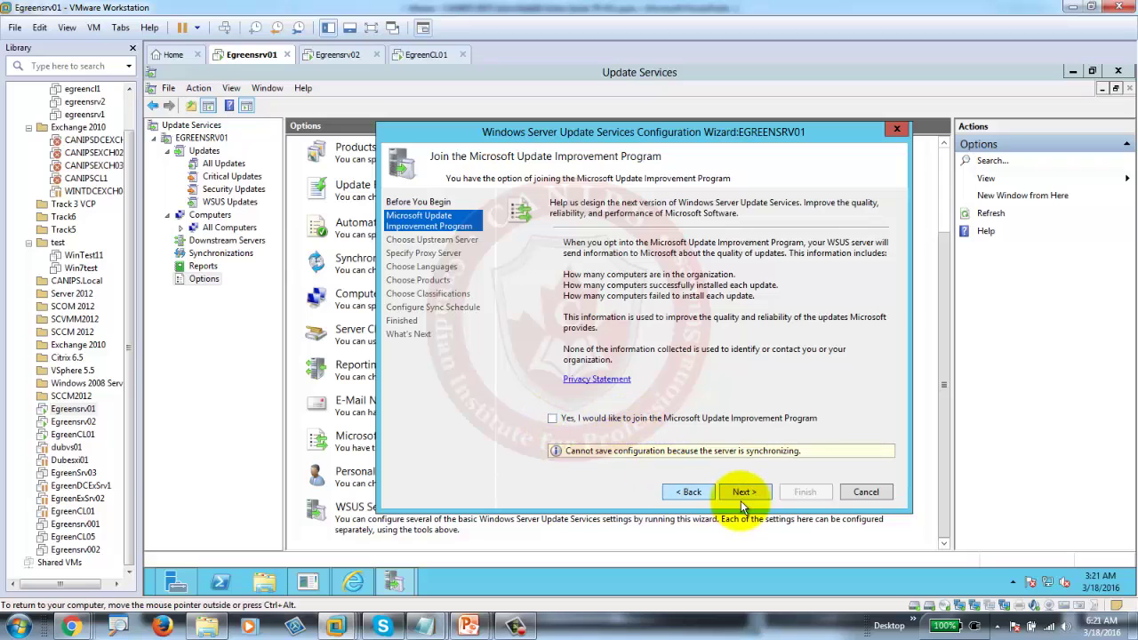
{"action": "left_click", "coordinate": [744, 492]}
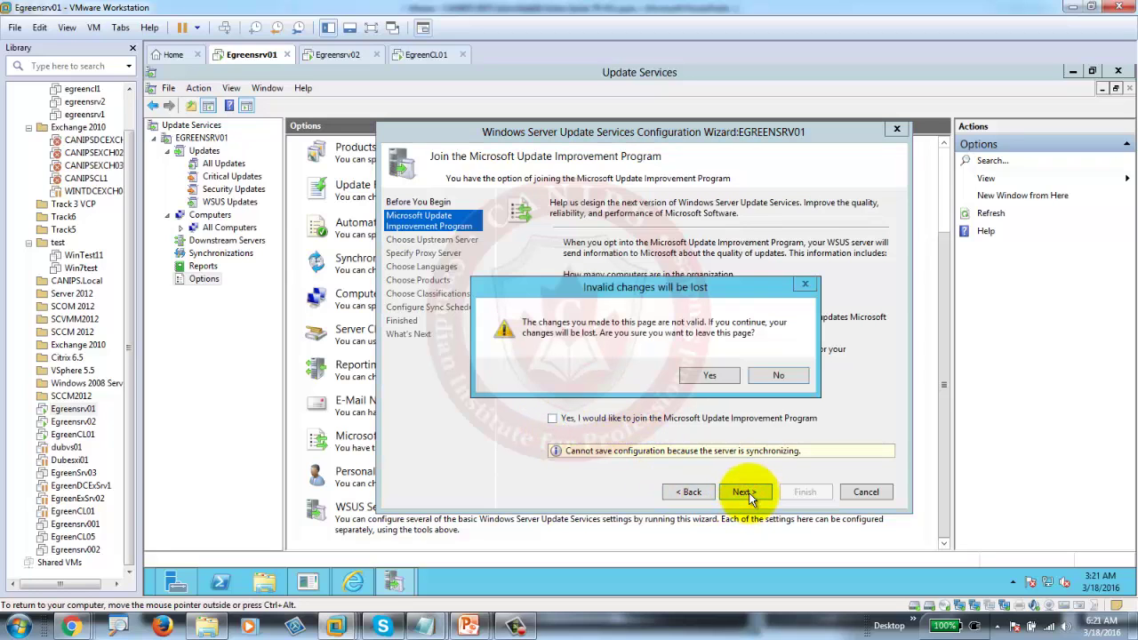
{"action": "left_click", "coordinate": [708, 379]}
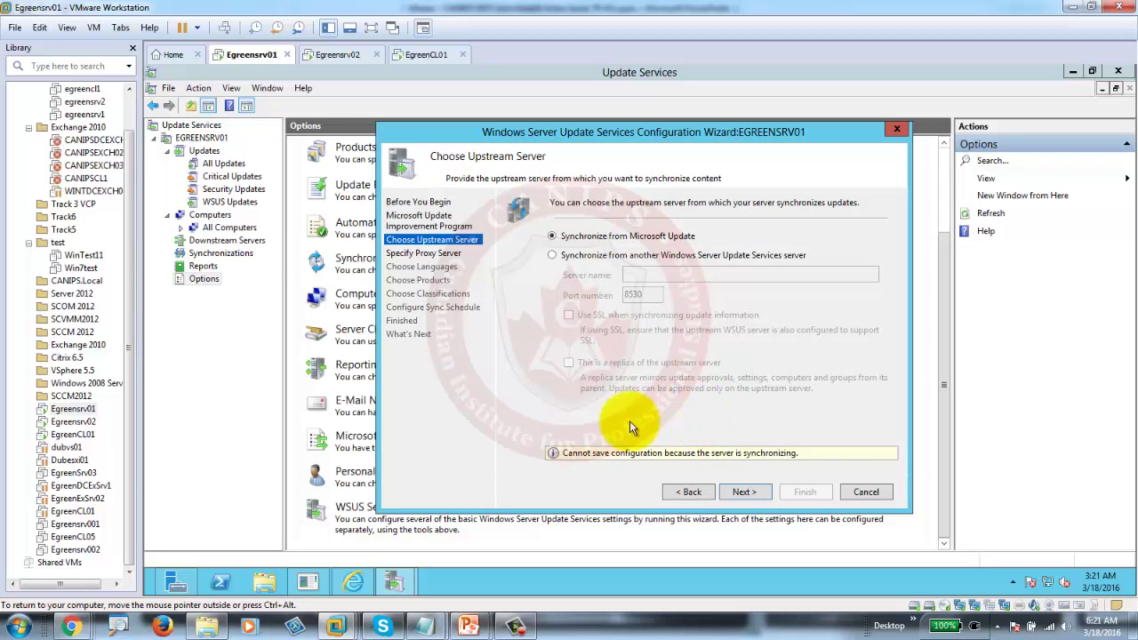
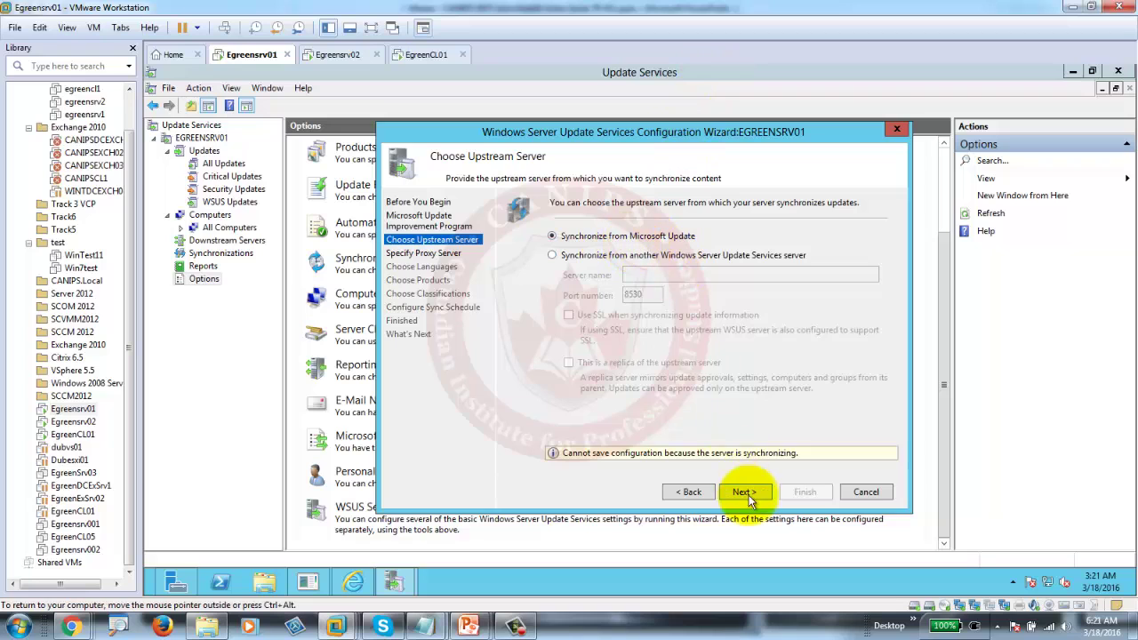
Accept the default upstream server and proxy settings, then stop the upstream connection attempt.
{"action": "left_click", "coordinate": [745, 494]}
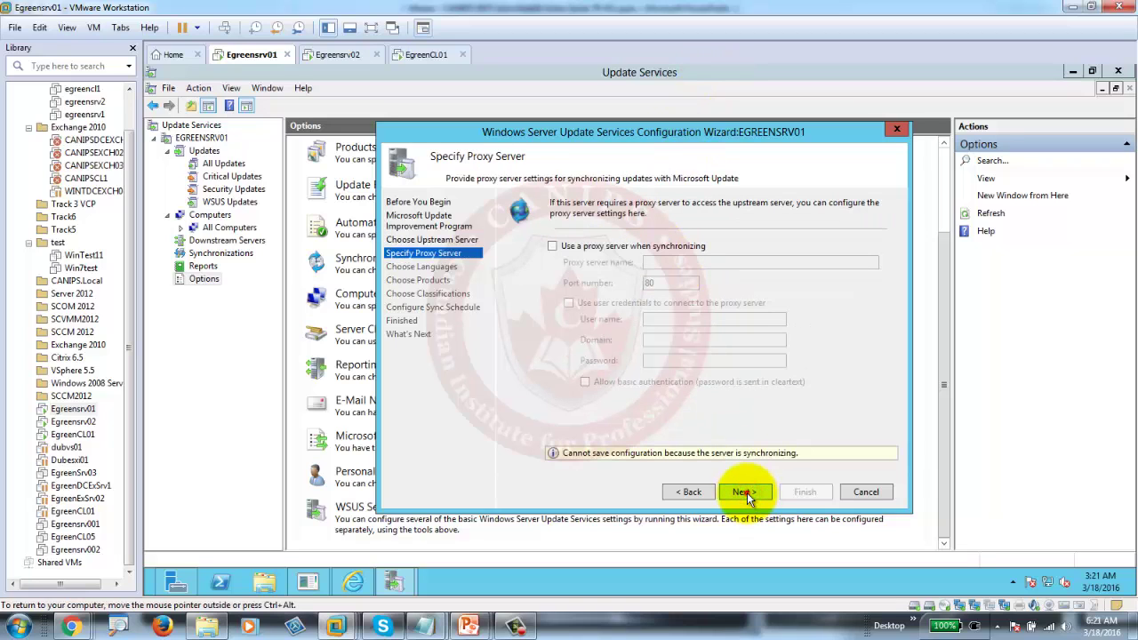
{"action": "left_click", "coordinate": [745, 492]}
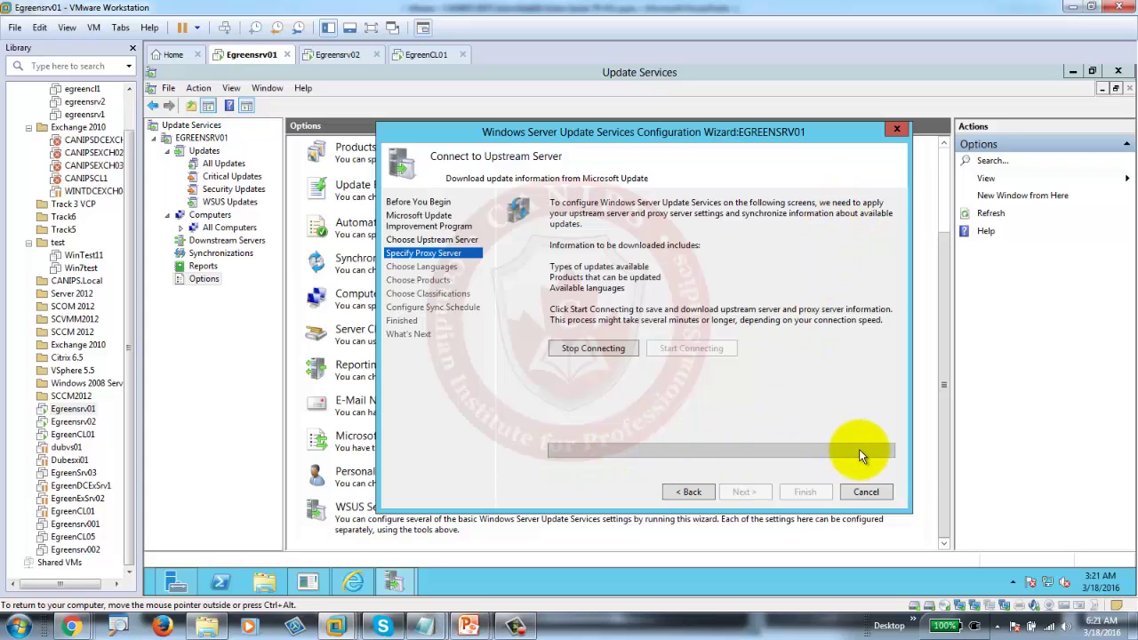
{"action": "left_click", "coordinate": [596, 349]}
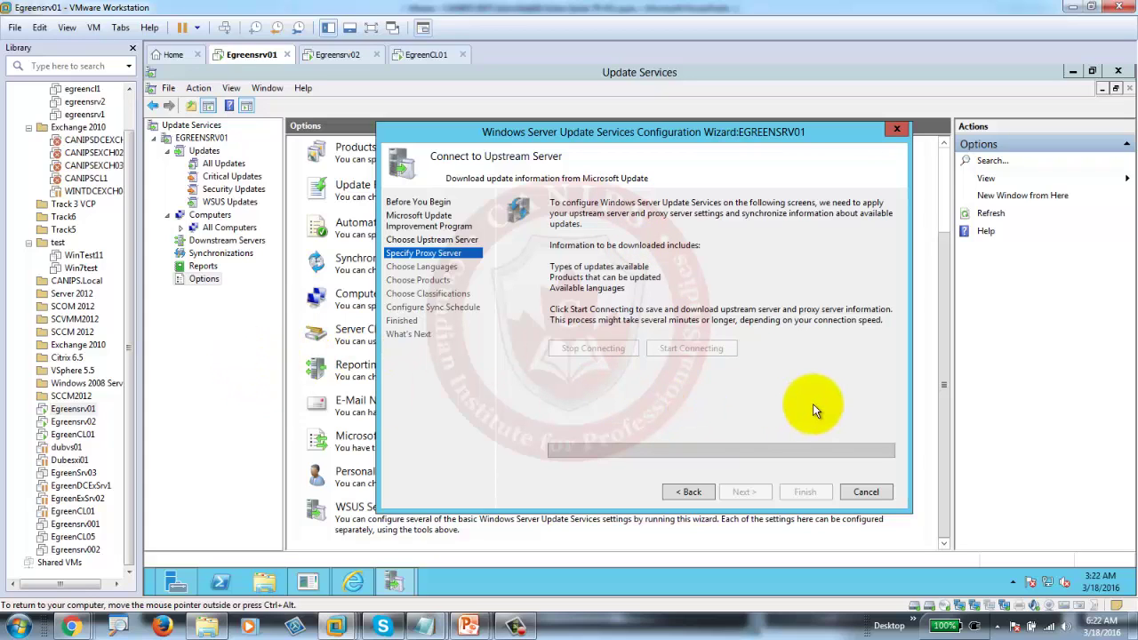
Return to the connect page and download upstream server information from Microsoft Update until complete.
{"action": "left_click", "coordinate": [689, 493]}
{"action": "left_click", "coordinate": [743, 493]}
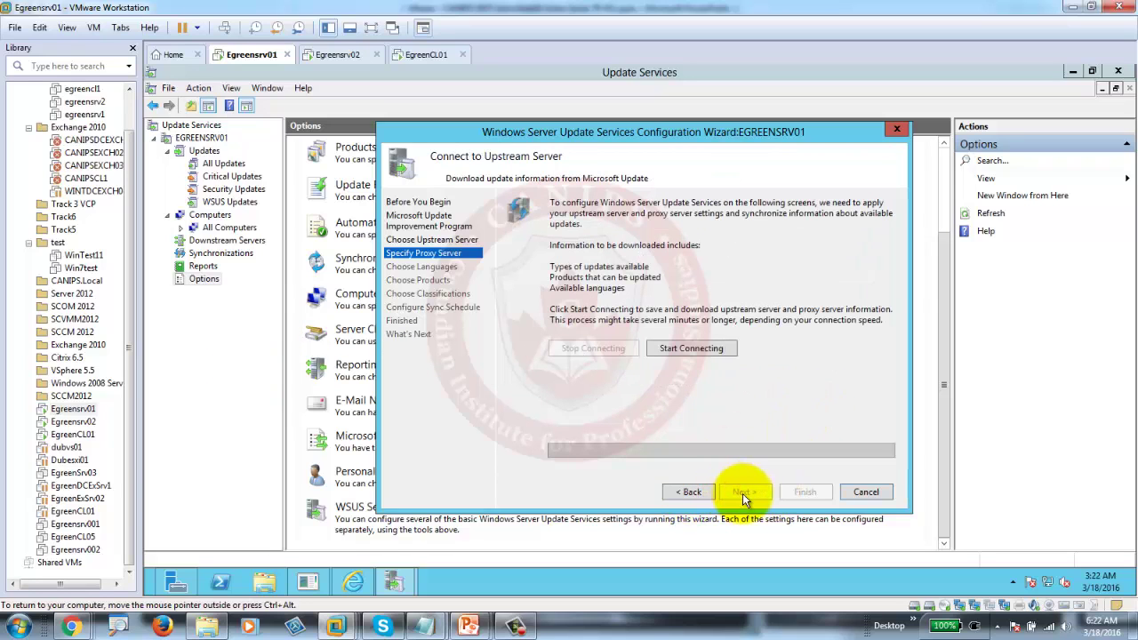
{"action": "left_click", "coordinate": [683, 347]}
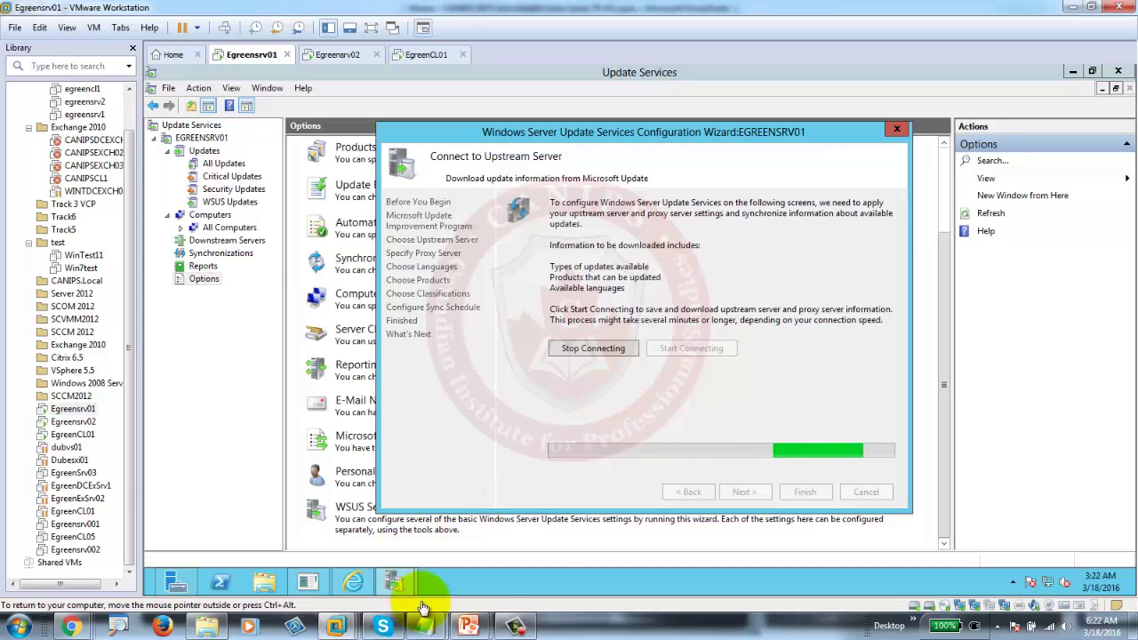
{"action": "mouse_move", "coordinate": [516, 622]}
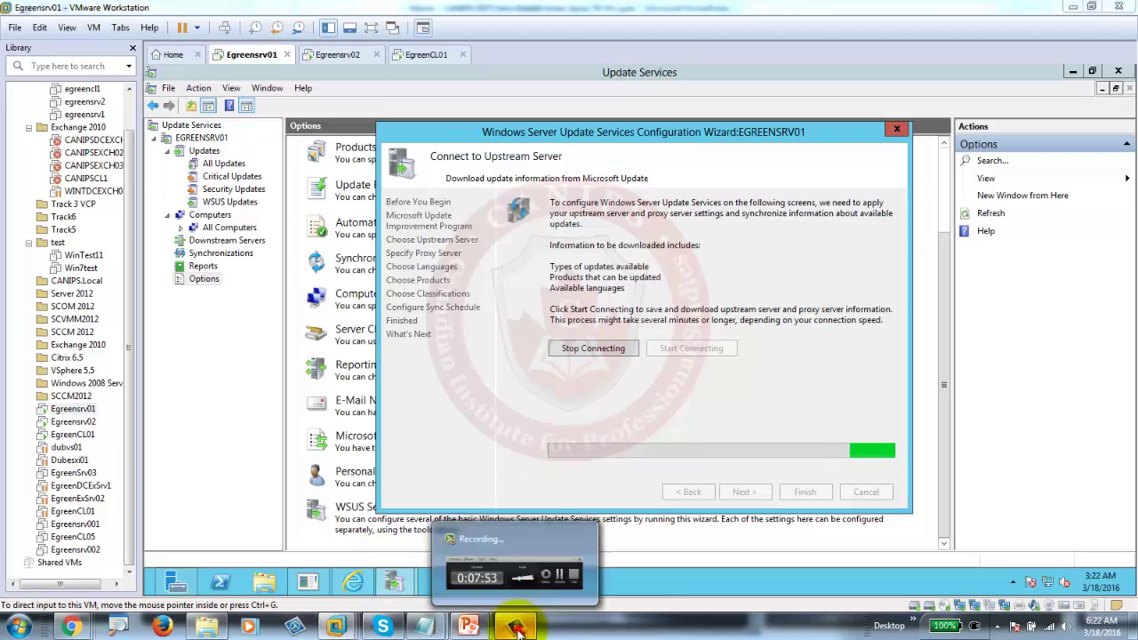
{"action": "left_click", "coordinate": [537, 565]}
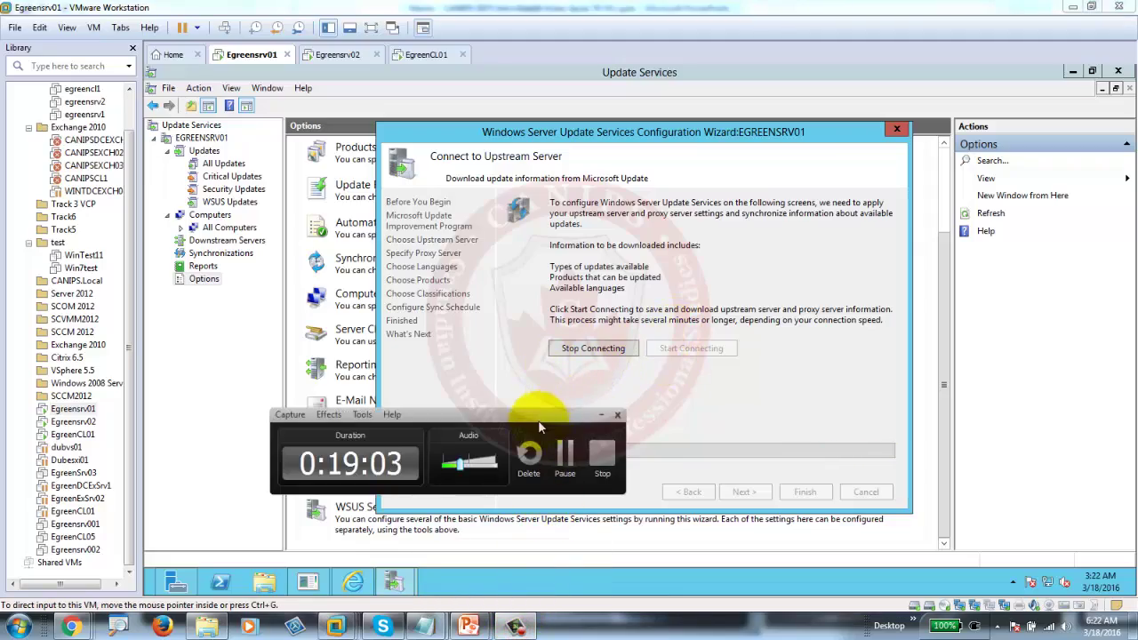
{"action": "left_click_drag", "start_coordinate": [537, 425], "coordinate": [425, 462]}
{"action": "left_click", "coordinate": [452, 491]}
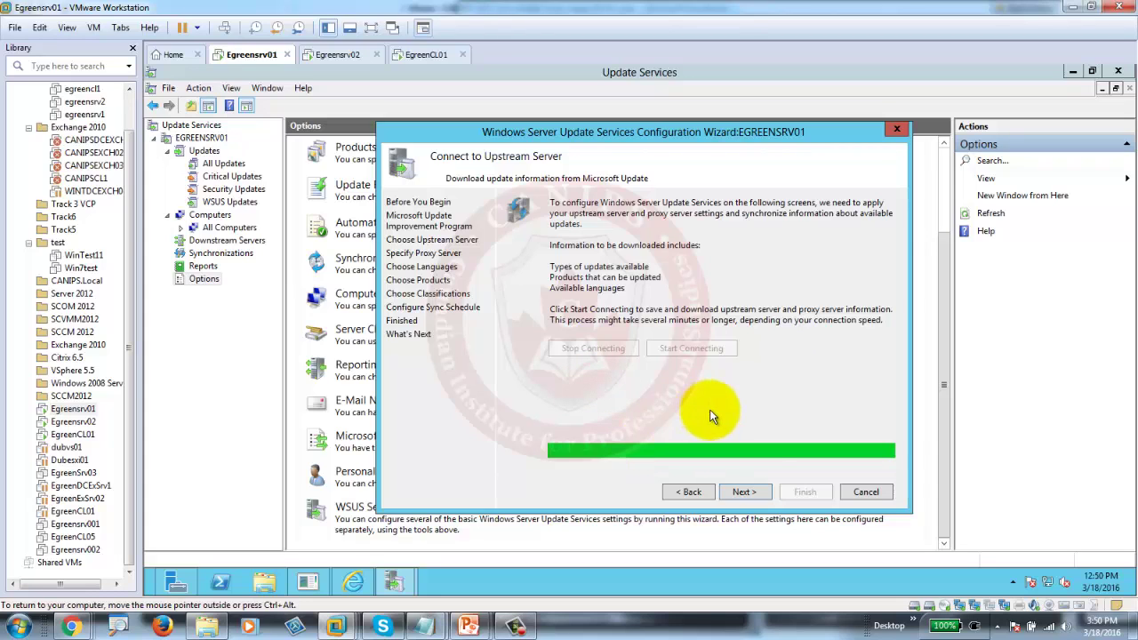
Restrict update downloads to English only, accepting the reduced-languages warning.
{"action": "left_click", "coordinate": [751, 494]}
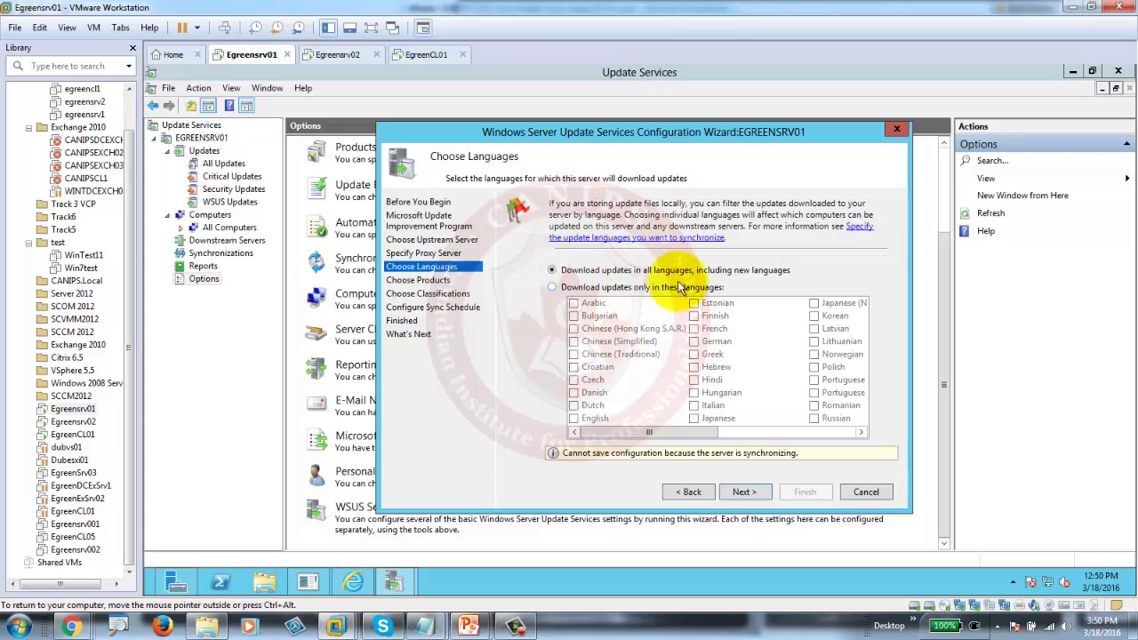
{"action": "left_click", "coordinate": [553, 287]}
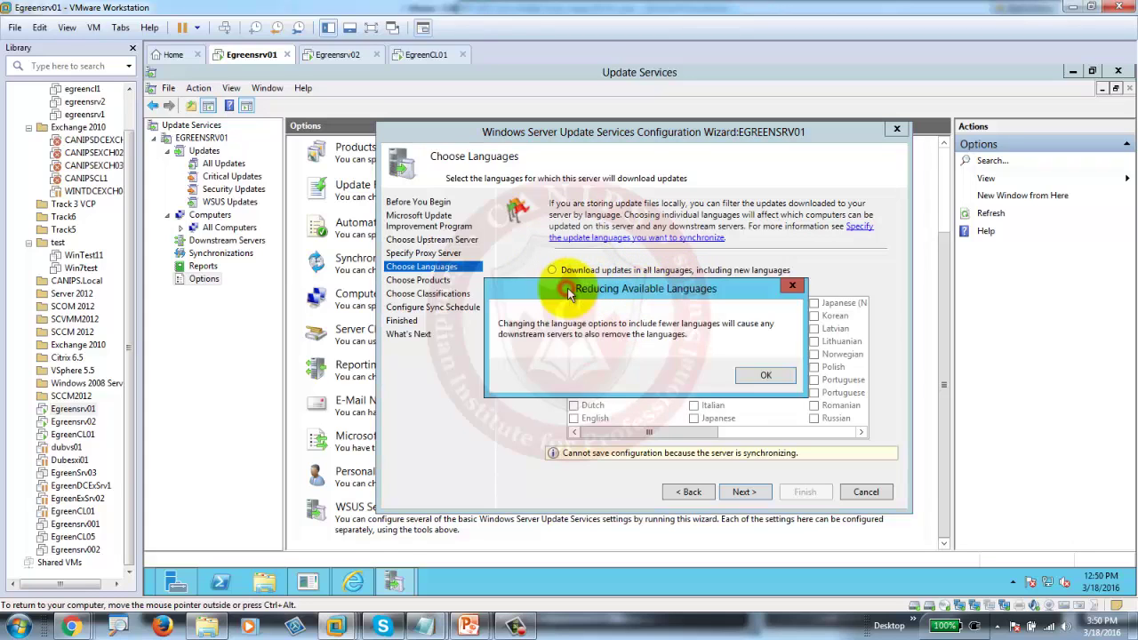
{"action": "left_click", "coordinate": [766, 375]}
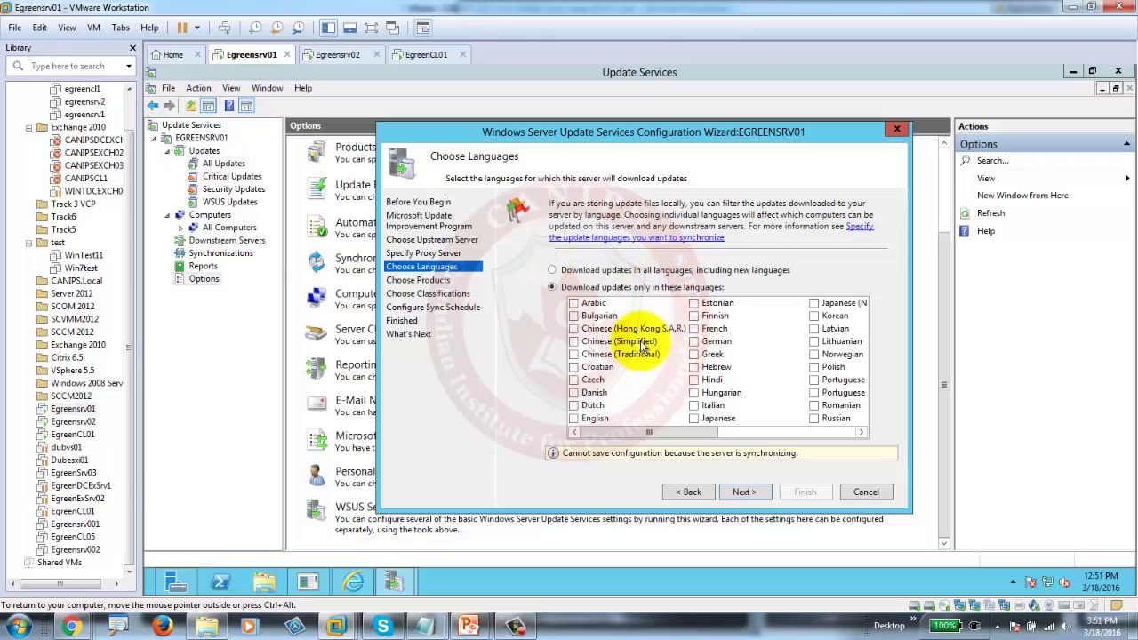
{"action": "left_click", "coordinate": [573, 417]}
{"action": "left_click", "coordinate": [744, 495]}
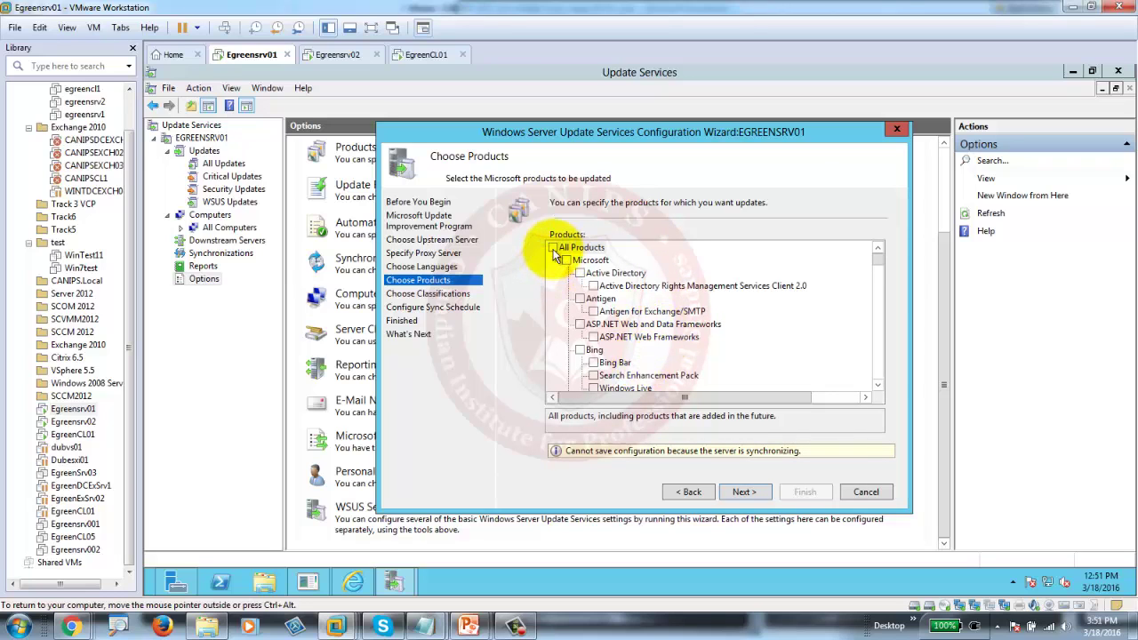
Clear all products and select only Windows Server 2012 R2 and Windows 7.
{"action": "mouse_move", "coordinate": [878, 256]}
{"action": "left_mouse_down"}
{"action": "mouse_move", "coordinate": [881, 332]}
{"action": "mouse_move", "coordinate": [881, 249]}
{"action": "left_mouse_up"}
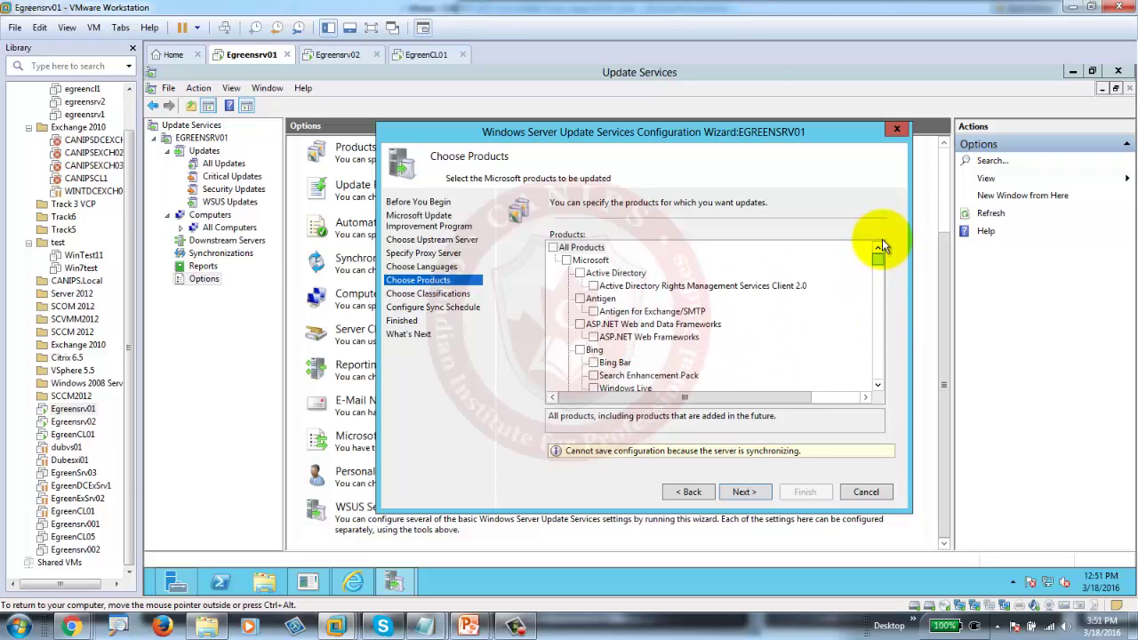
{"action": "left_click", "coordinate": [554, 248]}
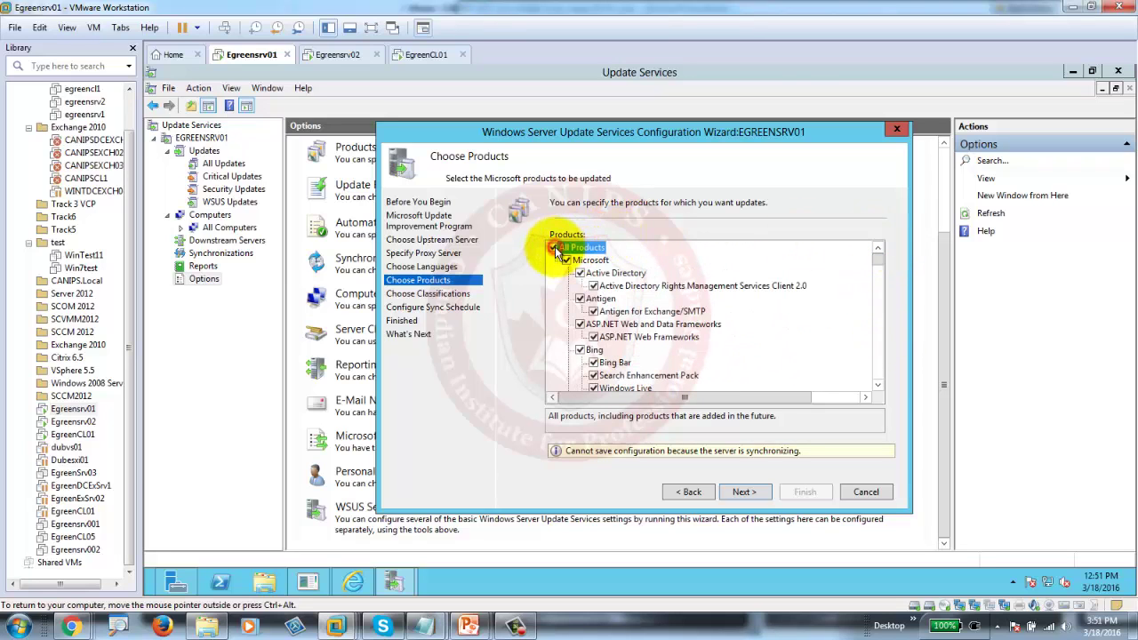
{"action": "left_click", "coordinate": [553, 249]}
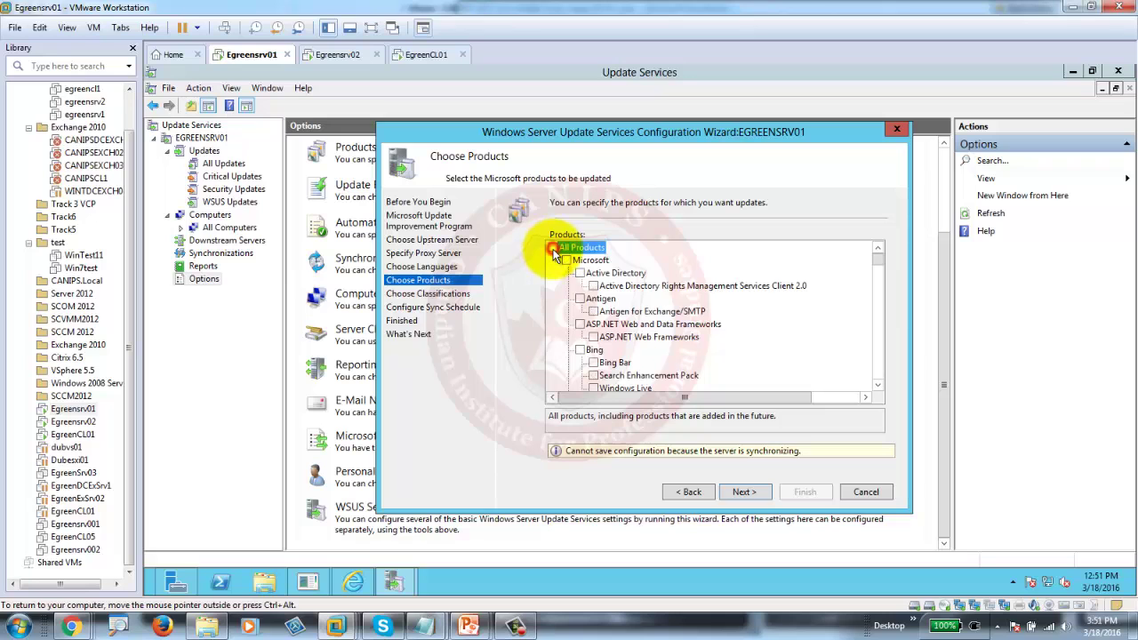
{"action": "left_click_drag", "start_coordinate": [878, 264], "coordinate": [893, 368]}
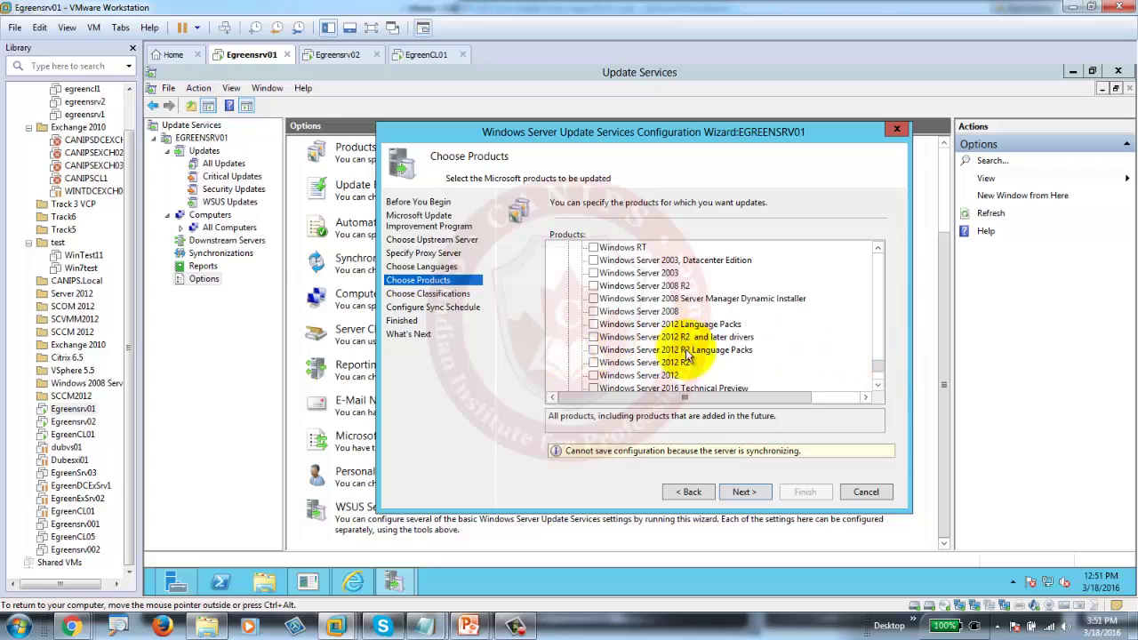
{"action": "left_click", "coordinate": [593, 363]}
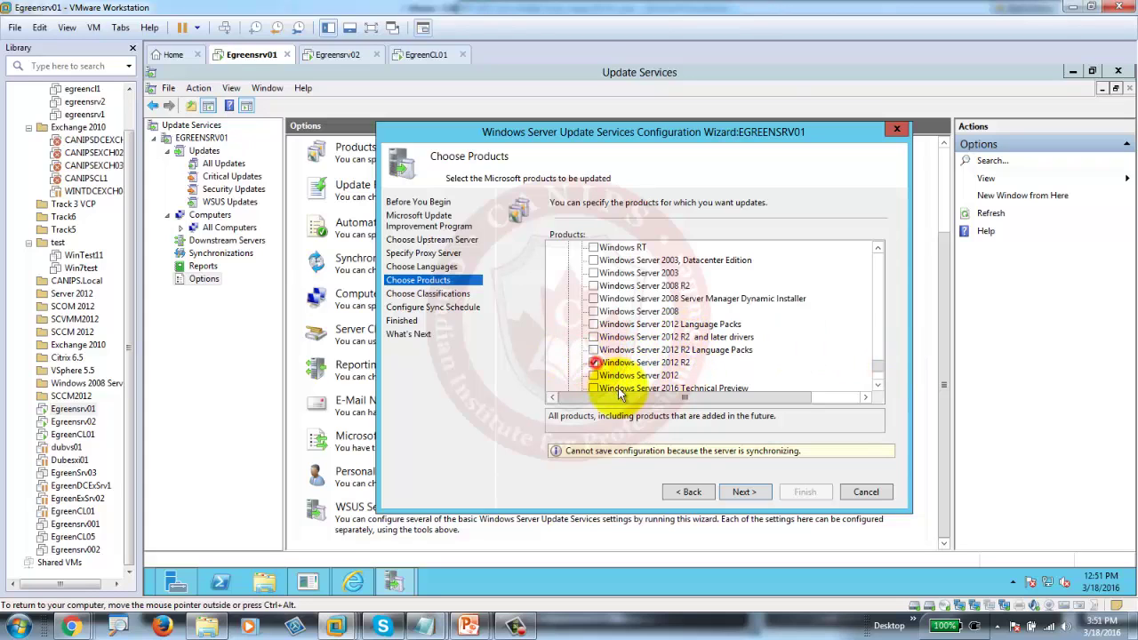
{"action": "left_click", "coordinate": [878, 377]}
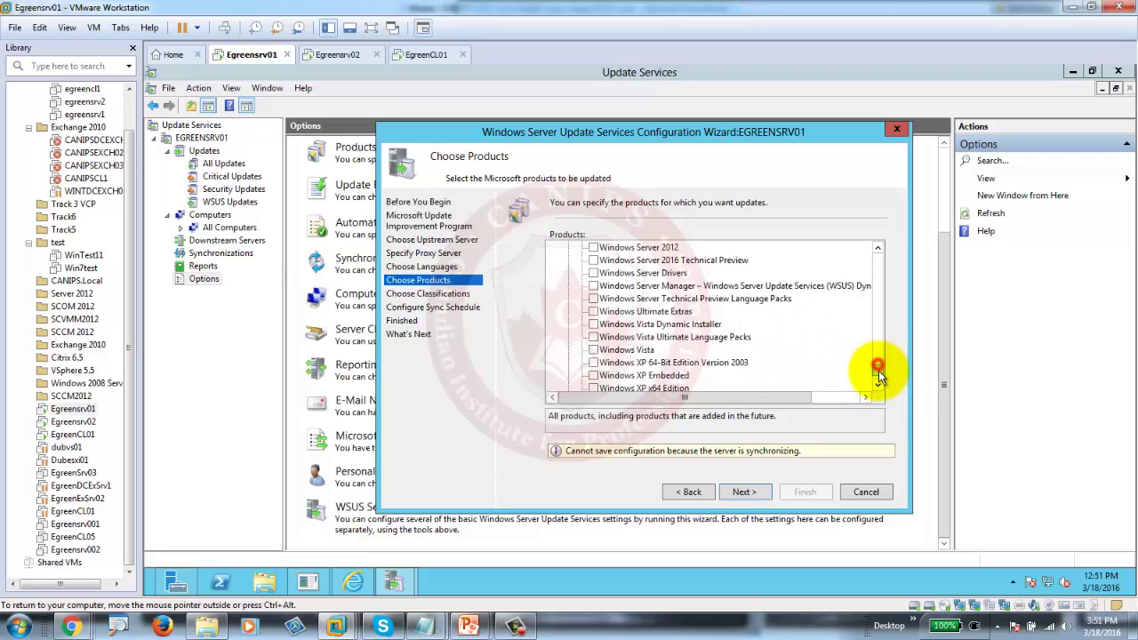
{"action": "left_click_drag", "start_coordinate": [880, 378], "coordinate": [875, 353]}
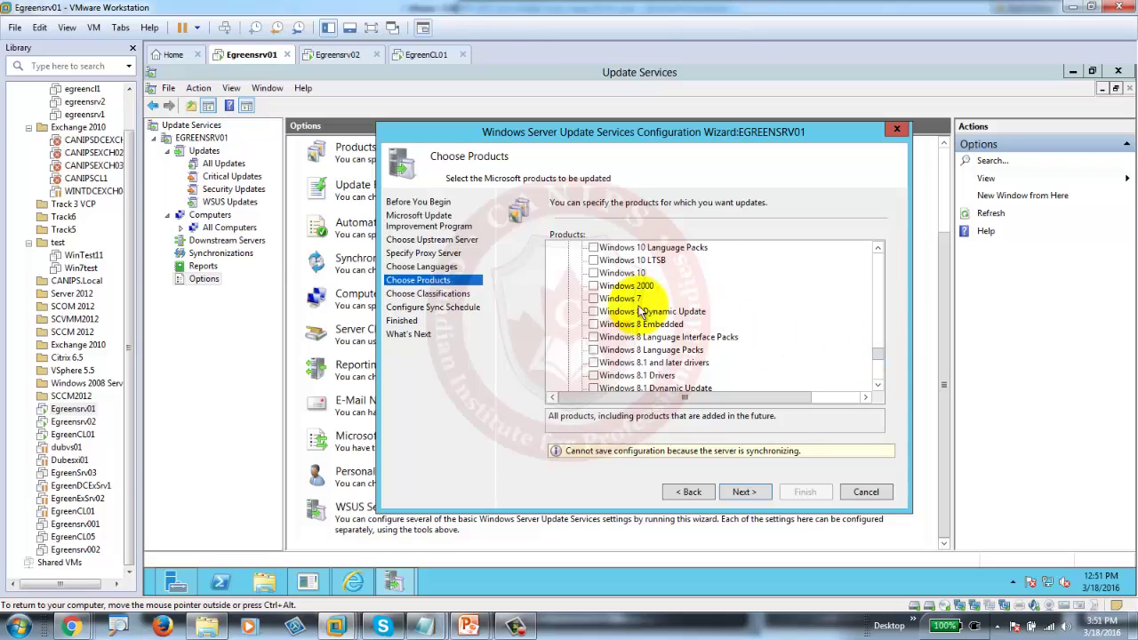
{"action": "left_click", "coordinate": [593, 299]}
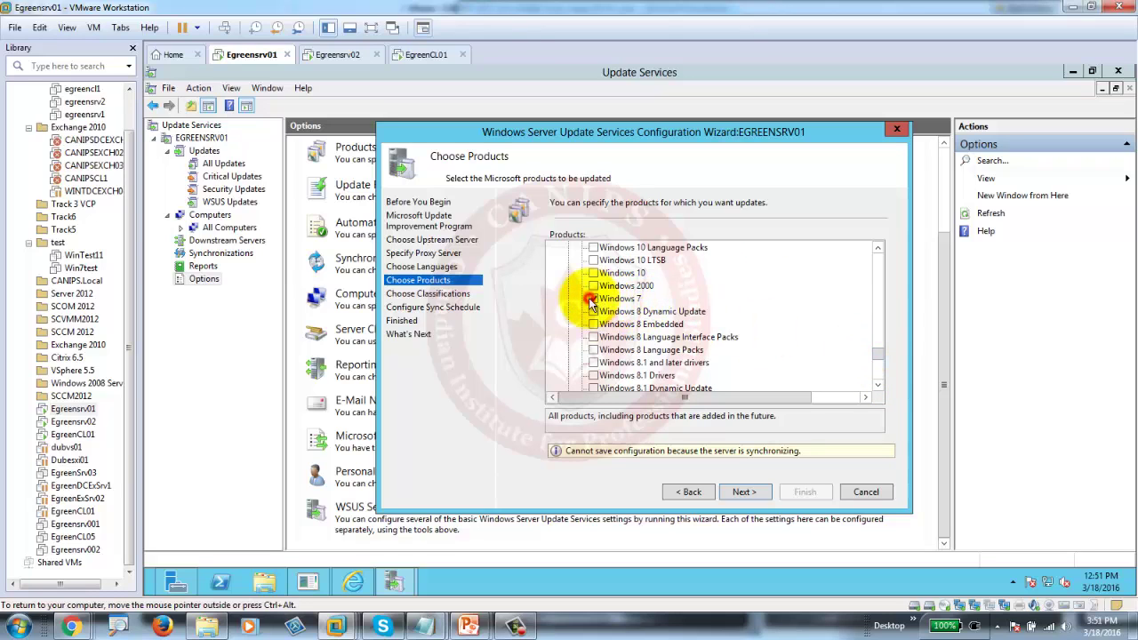
{"action": "left_click", "coordinate": [741, 491]}
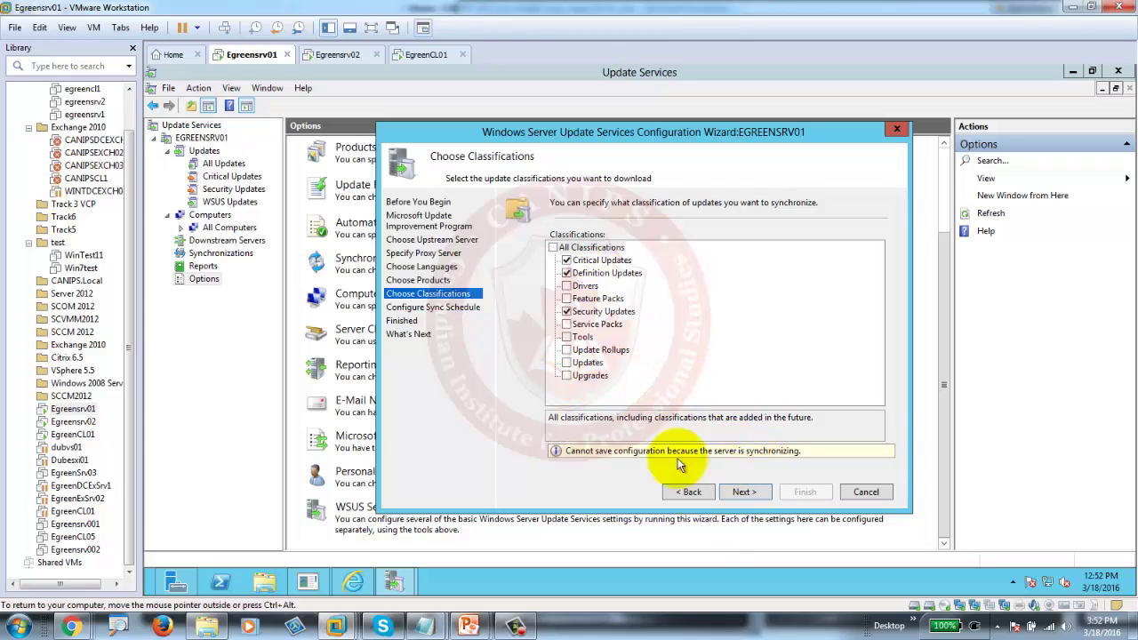
Keep the Critical, Definition and Security classifications and leave synchronization set to manual.
{"action": "left_click", "coordinate": [745, 493]}
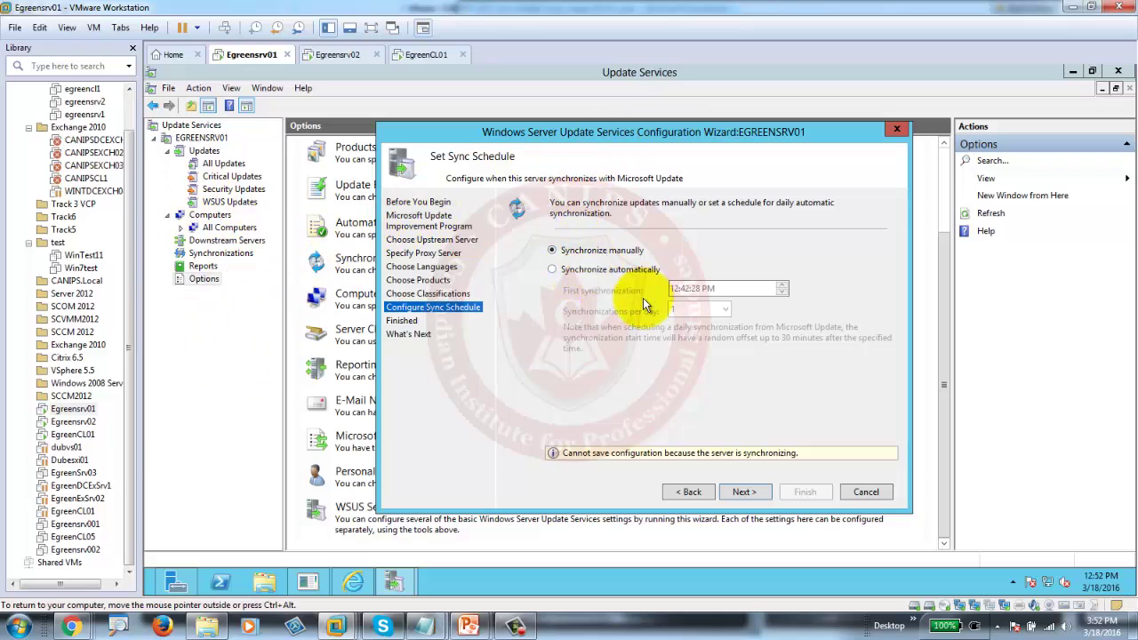
{"action": "left_click", "coordinate": [587, 269]}
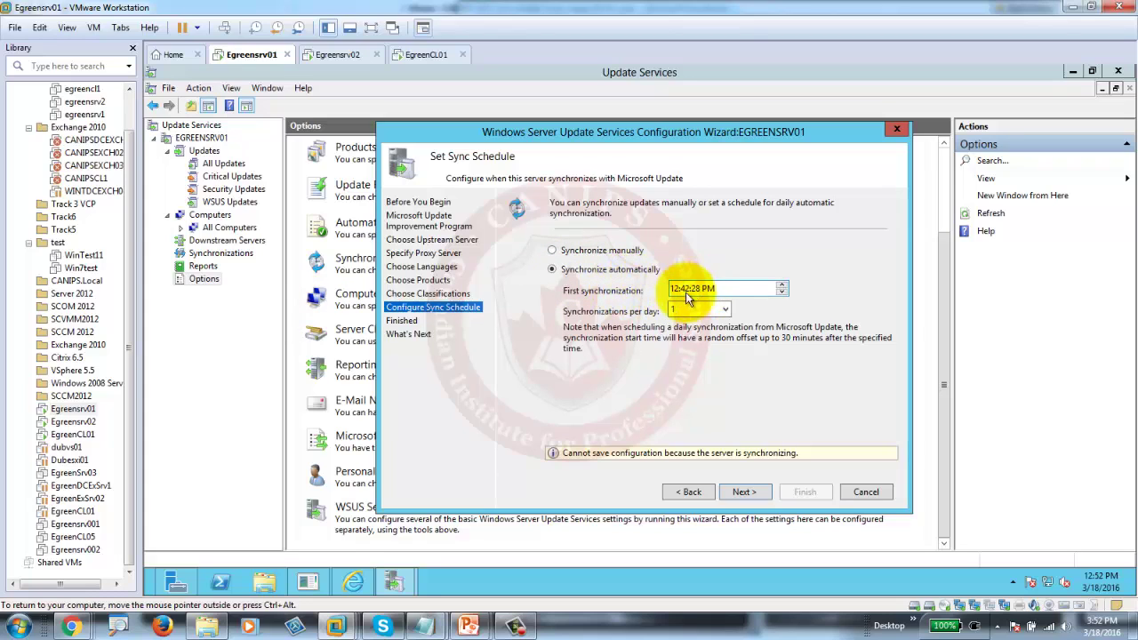
{"action": "left_click", "coordinate": [718, 291]}
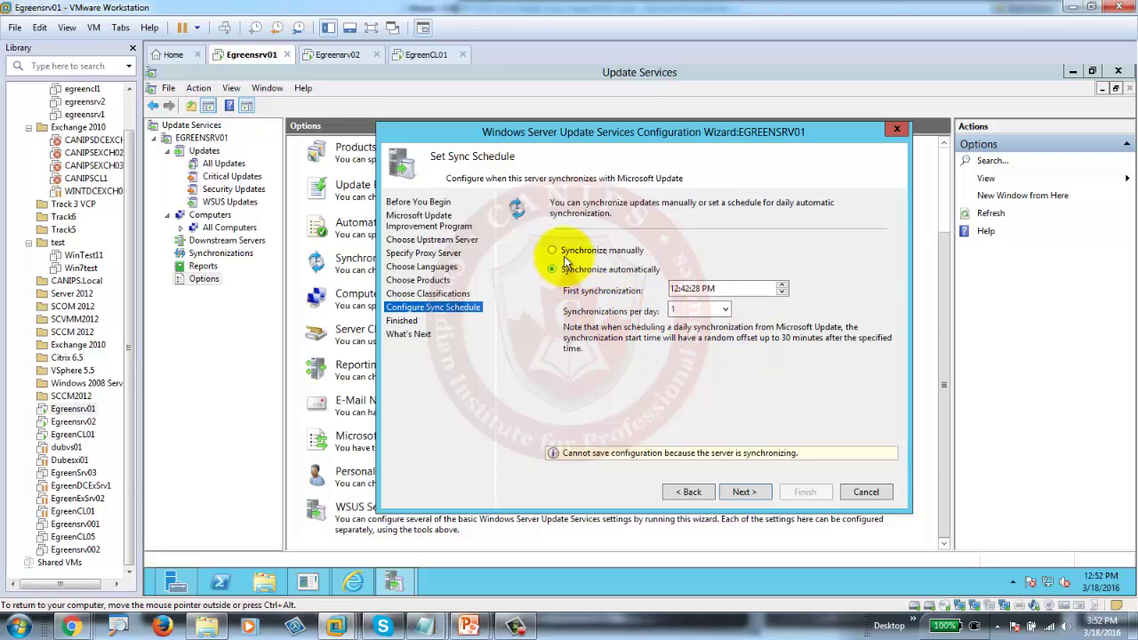
{"action": "left_click", "coordinate": [554, 249]}
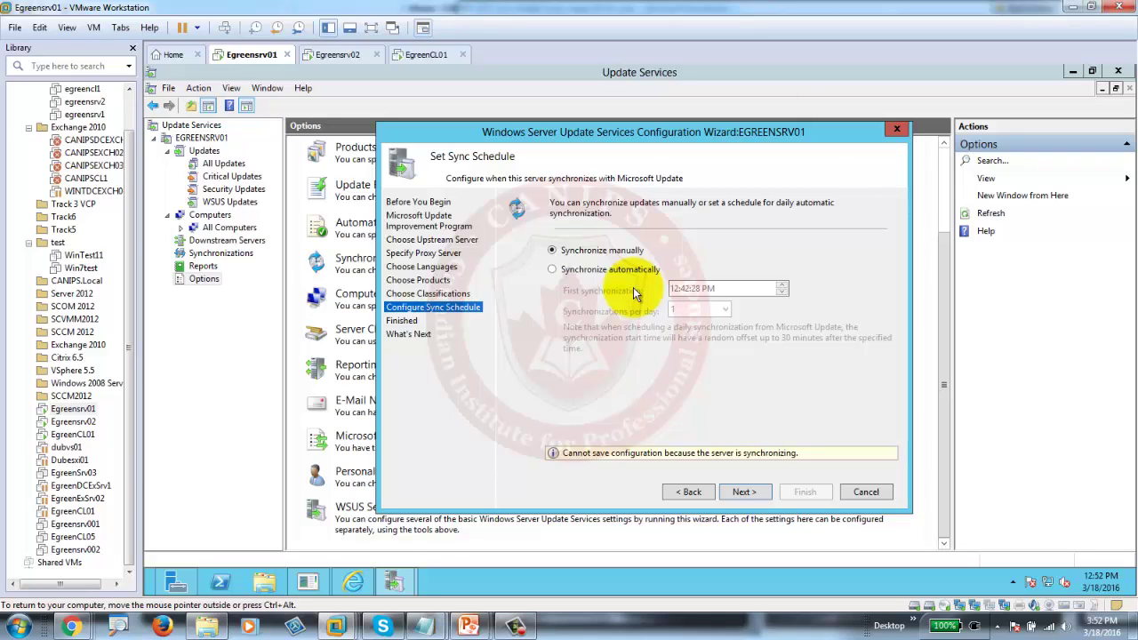
{"action": "left_click", "coordinate": [749, 495]}
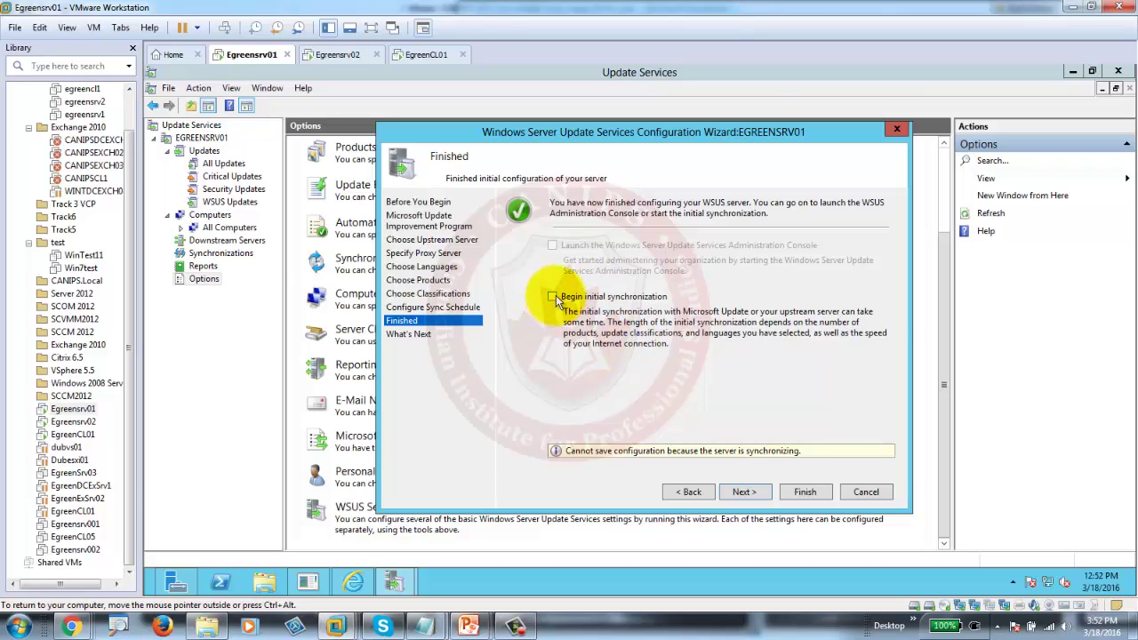
Tick 'Begin initial synchronization' and continue to the What's Next page.
{"action": "left_click", "coordinate": [553, 297]}
{"action": "left_click", "coordinate": [736, 494]}
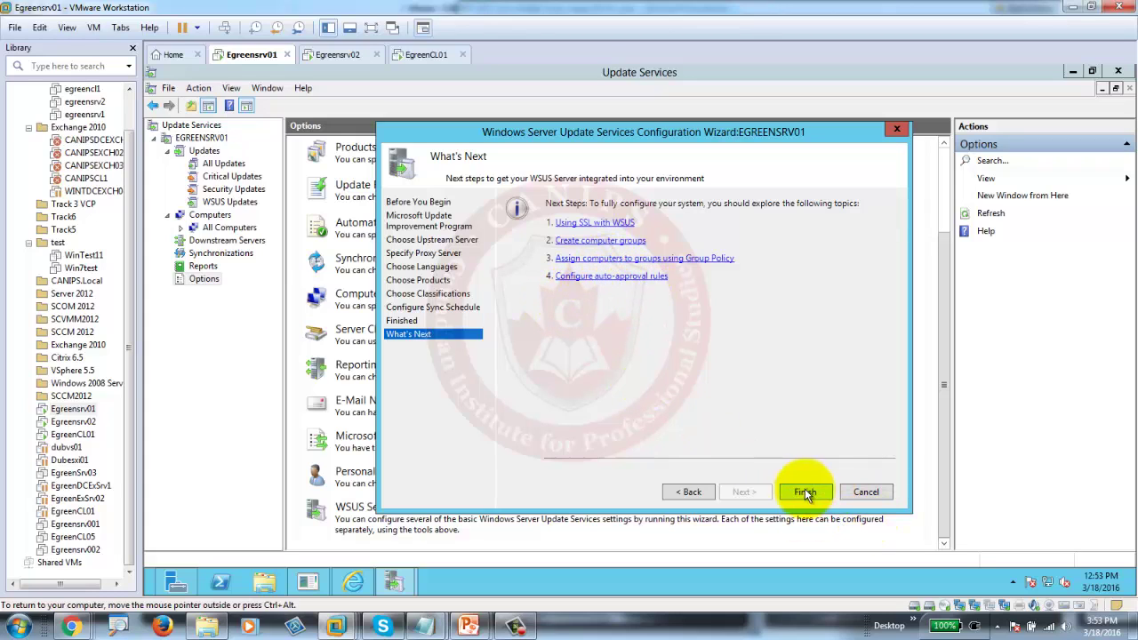
Close the computer-groups help page in Internet Explorer and finish the configuration wizard.
{"action": "left_click", "coordinate": [601, 241]}
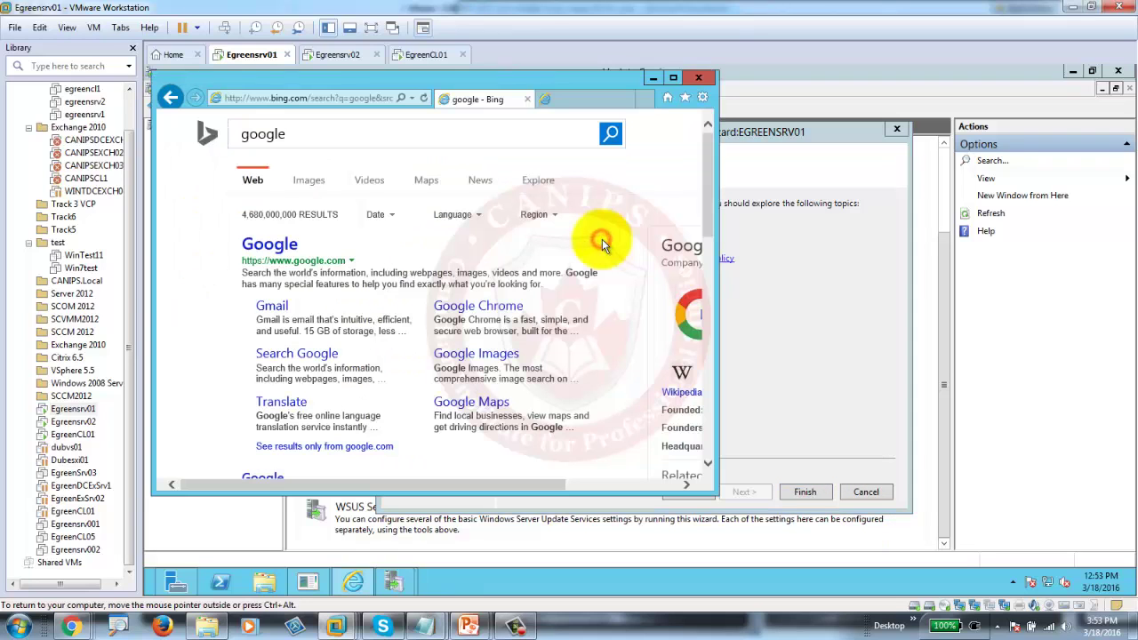
{"action": "left_click", "coordinate": [698, 77]}
{"action": "left_click", "coordinate": [416, 295]}
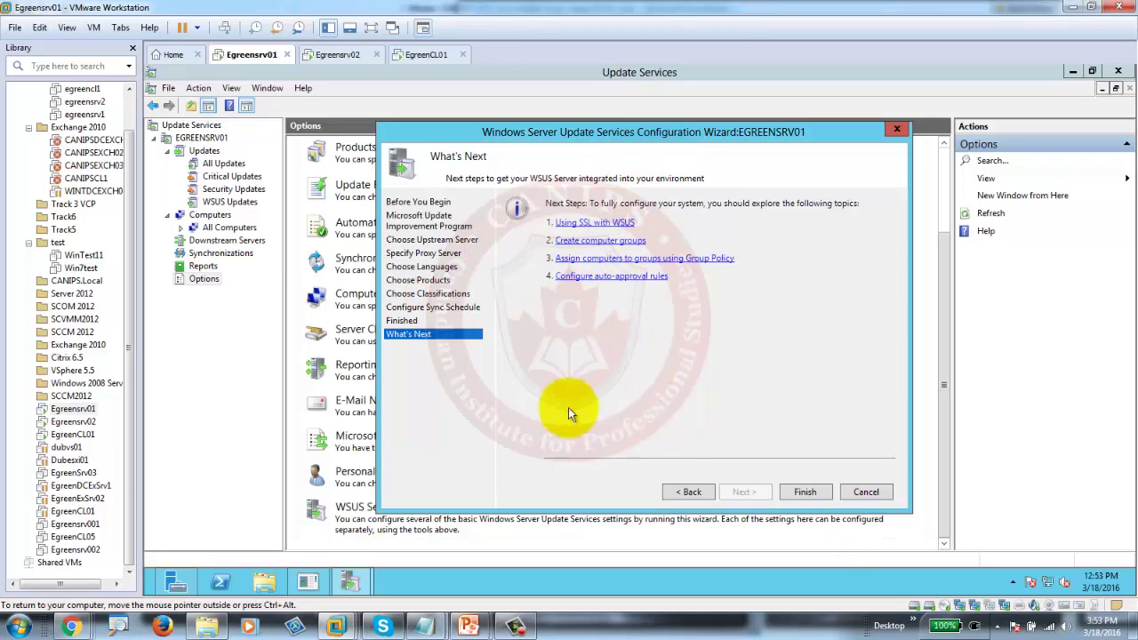
{"action": "left_click", "coordinate": [805, 493]}
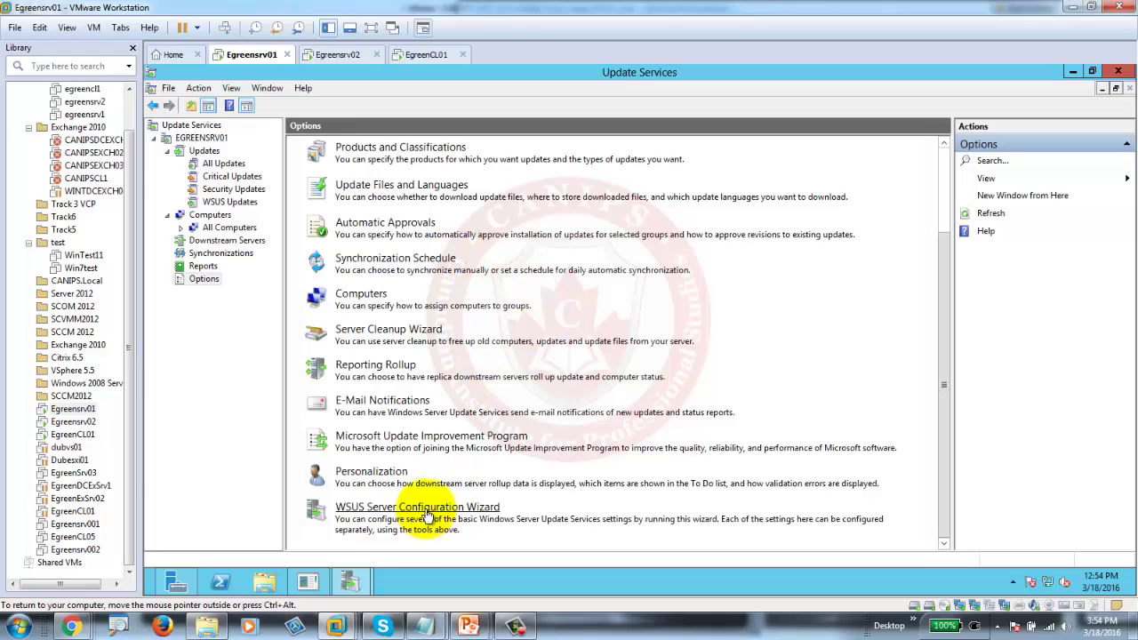
Review the Updates summary, All Updates list and EGREENSRV01 overview, then switch to Server Manager.
{"action": "left_click", "coordinate": [204, 151]}
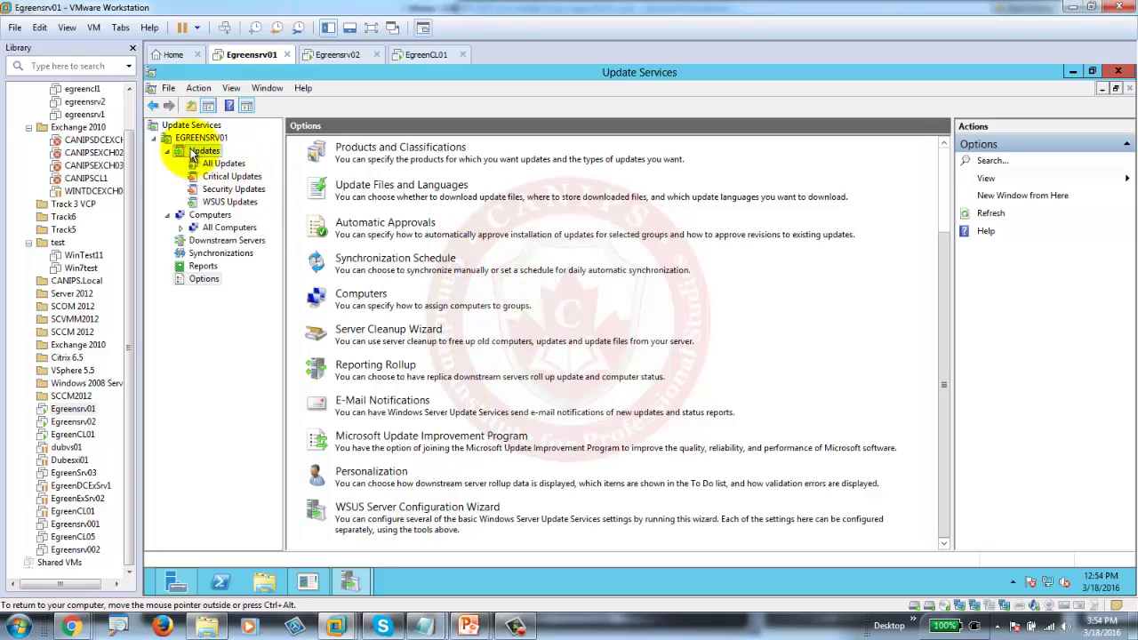
{"action": "left_click", "coordinate": [207, 163]}
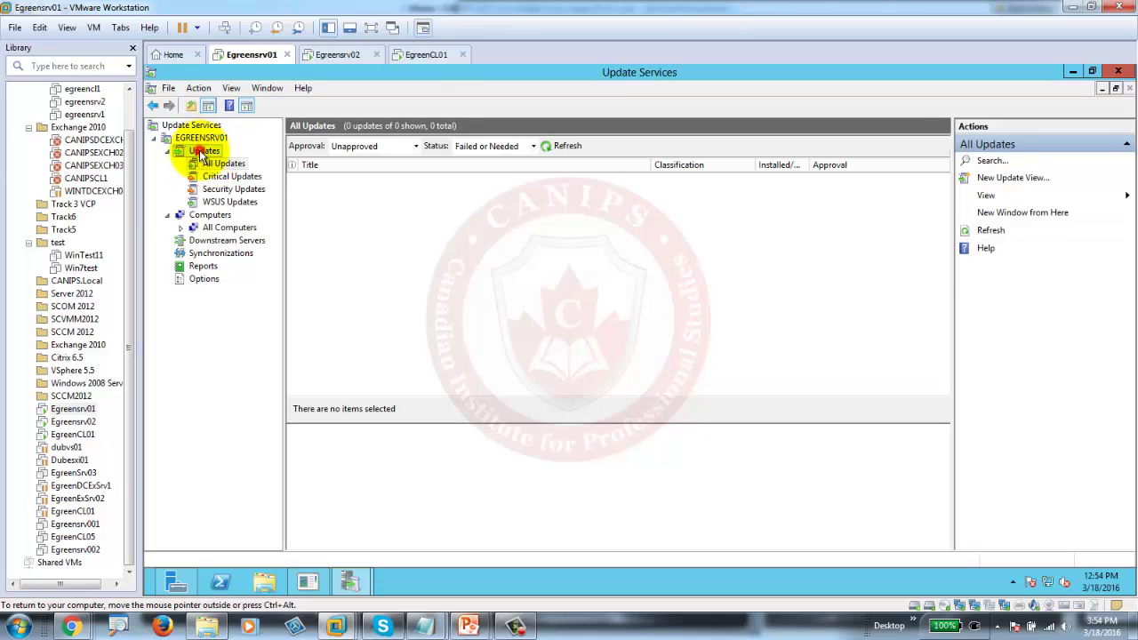
{"action": "left_click", "coordinate": [203, 153]}
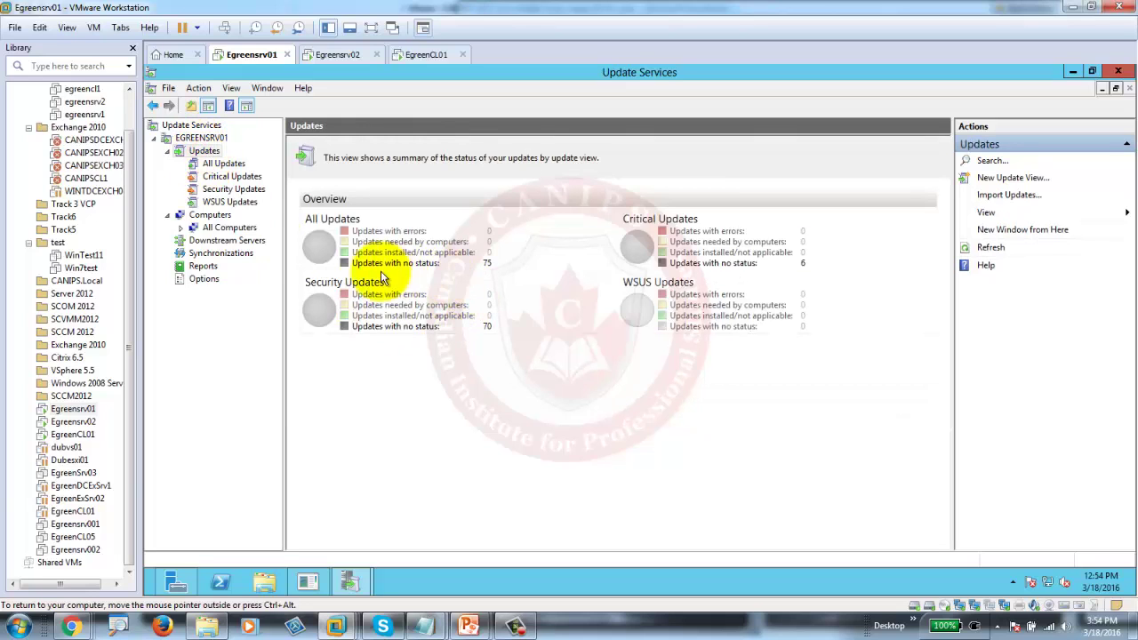
{"action": "left_click", "coordinate": [194, 140]}
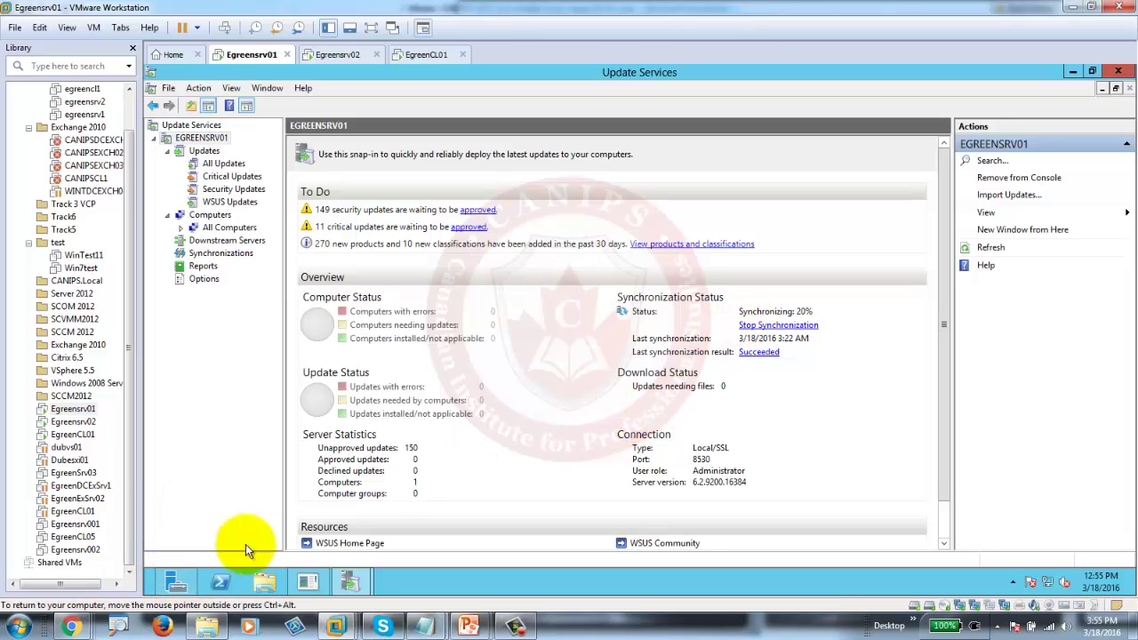
{"action": "left_click", "coordinate": [178, 581]}
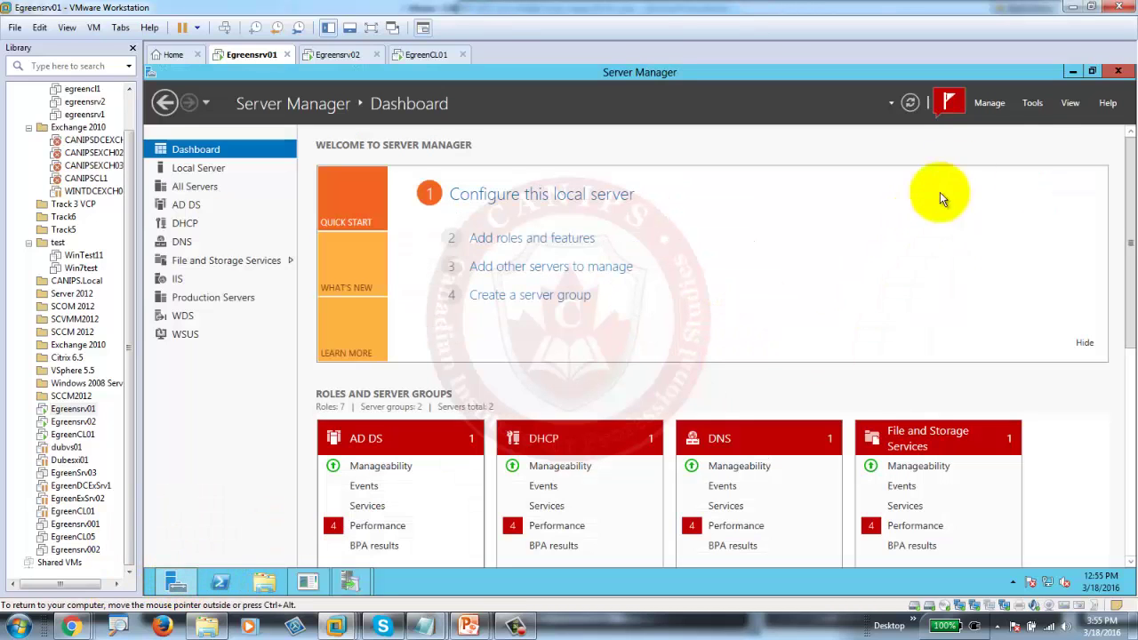
Launch Group Policy Management from Server Manager's Tools menu.
{"action": "left_click", "coordinate": [1032, 103]}
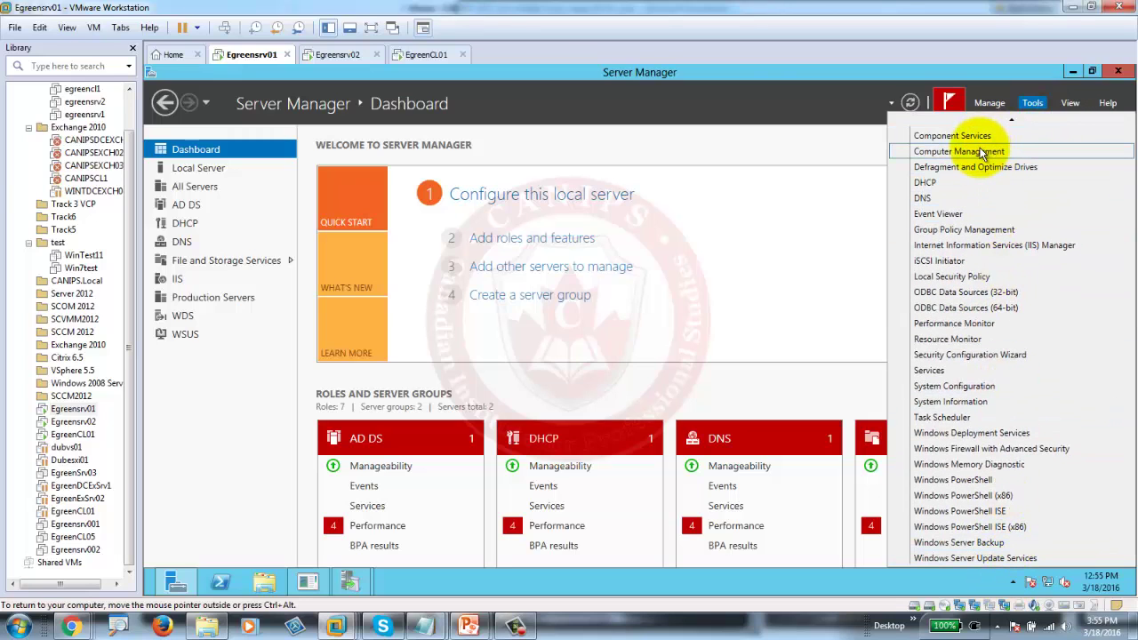
{"action": "left_click", "coordinate": [983, 229]}
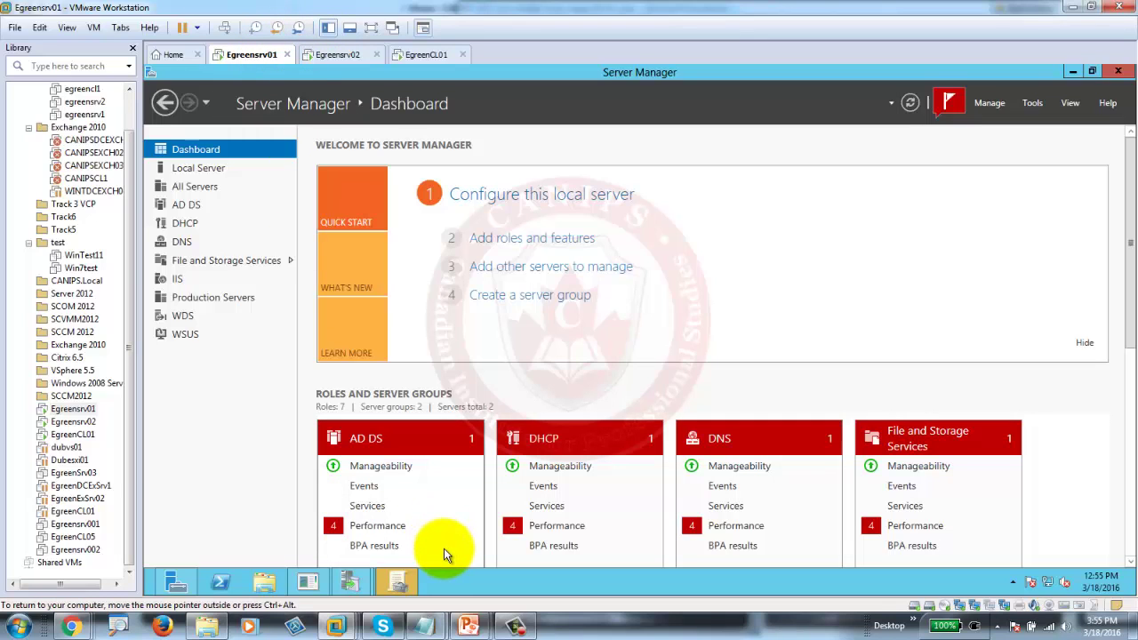
Open the WSUS Setting GPO in the Group Policy Management Editor.
{"action": "left_click", "coordinate": [398, 581]}
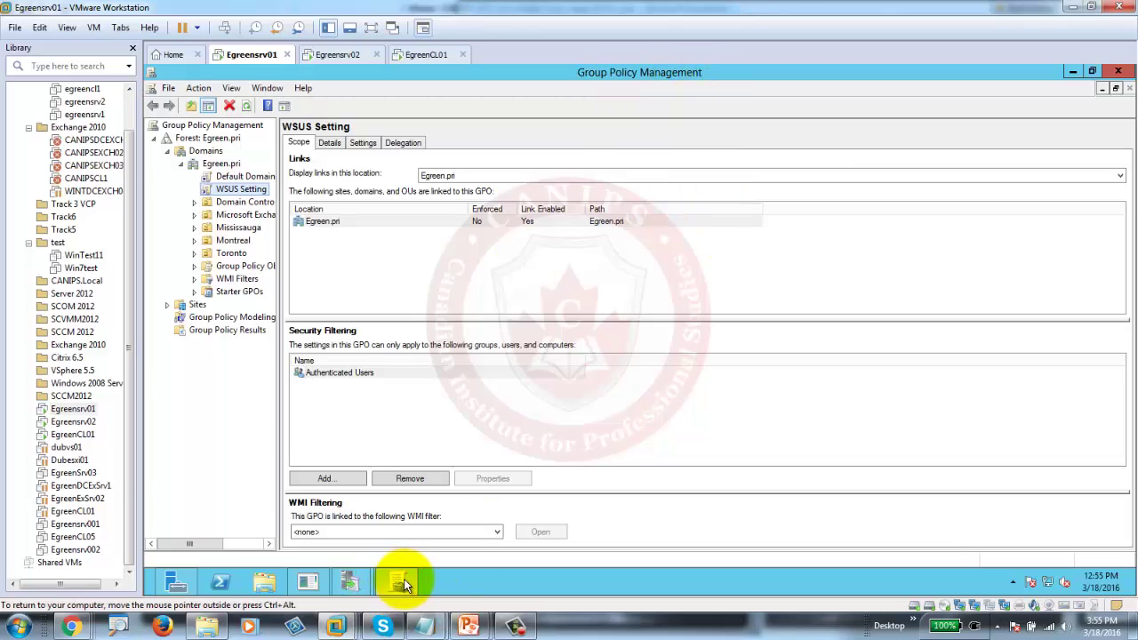
{"action": "right_click", "coordinate": [234, 194]}
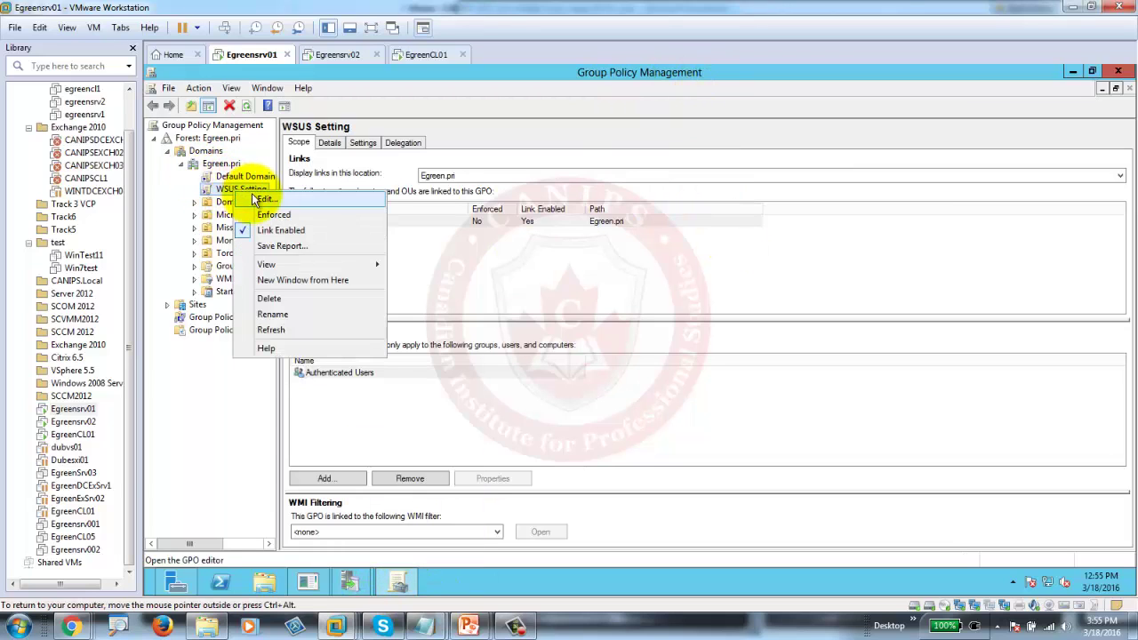
{"action": "left_click", "coordinate": [263, 198]}
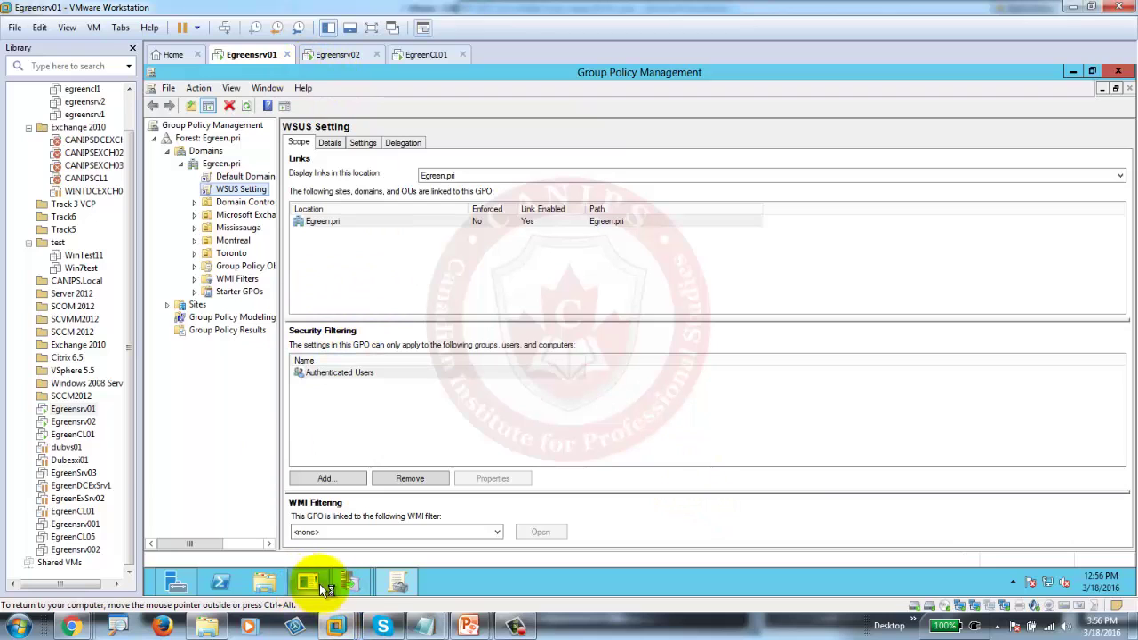
Expand Computer Configuration > Policies > Administrative Templates in the editor.
{"action": "mouse_move", "coordinate": [356, 588]}
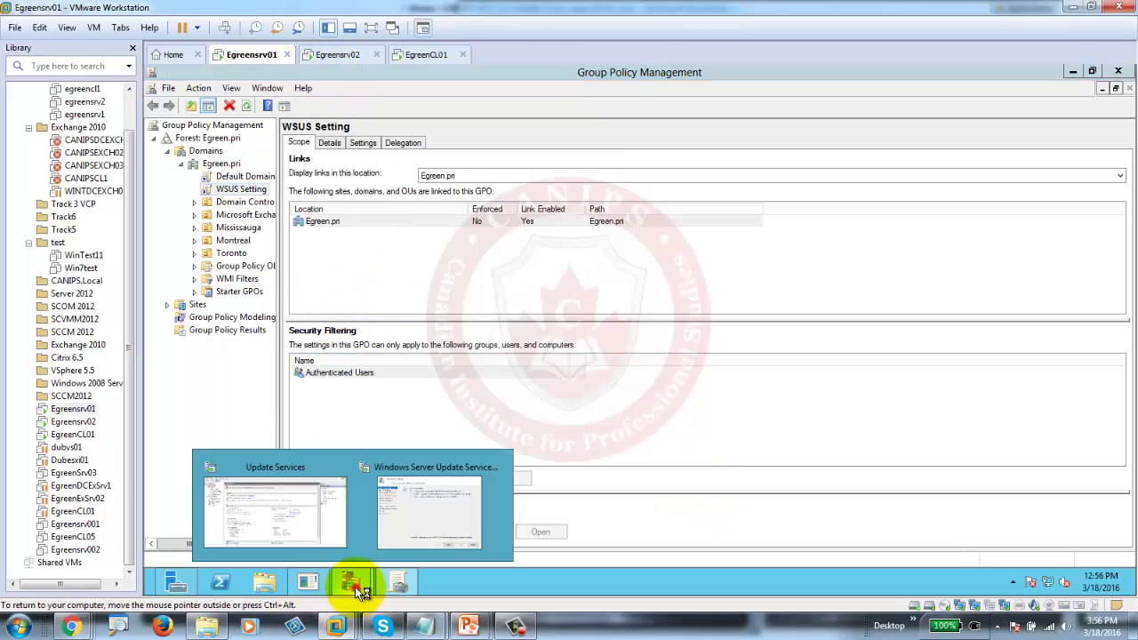
{"action": "left_click", "coordinate": [247, 512]}
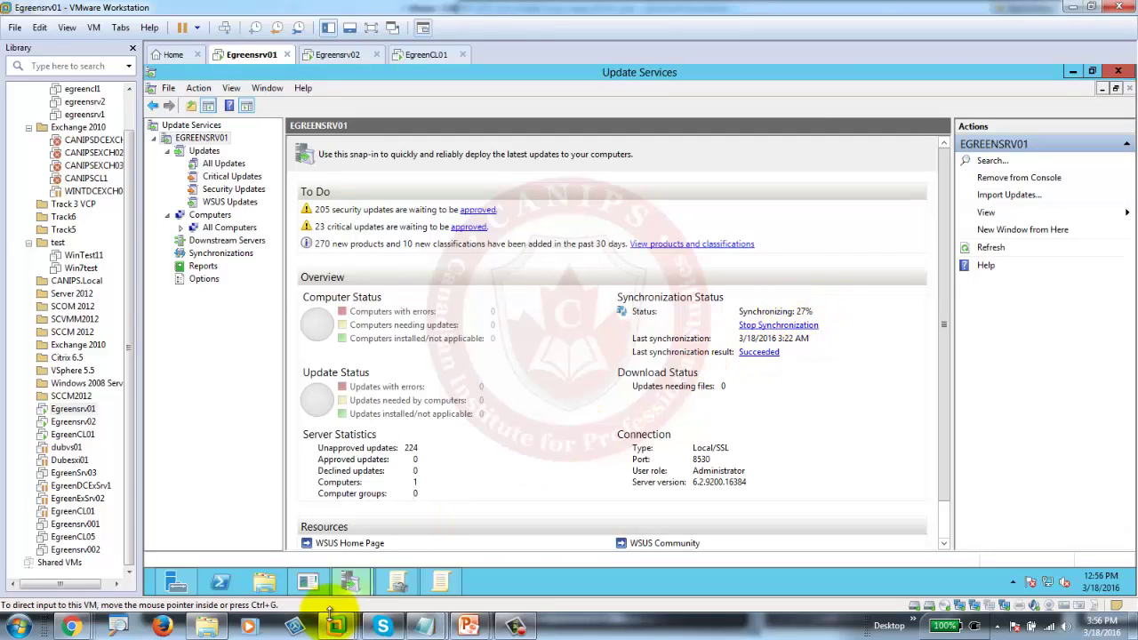
{"action": "mouse_move", "coordinate": [348, 584]}
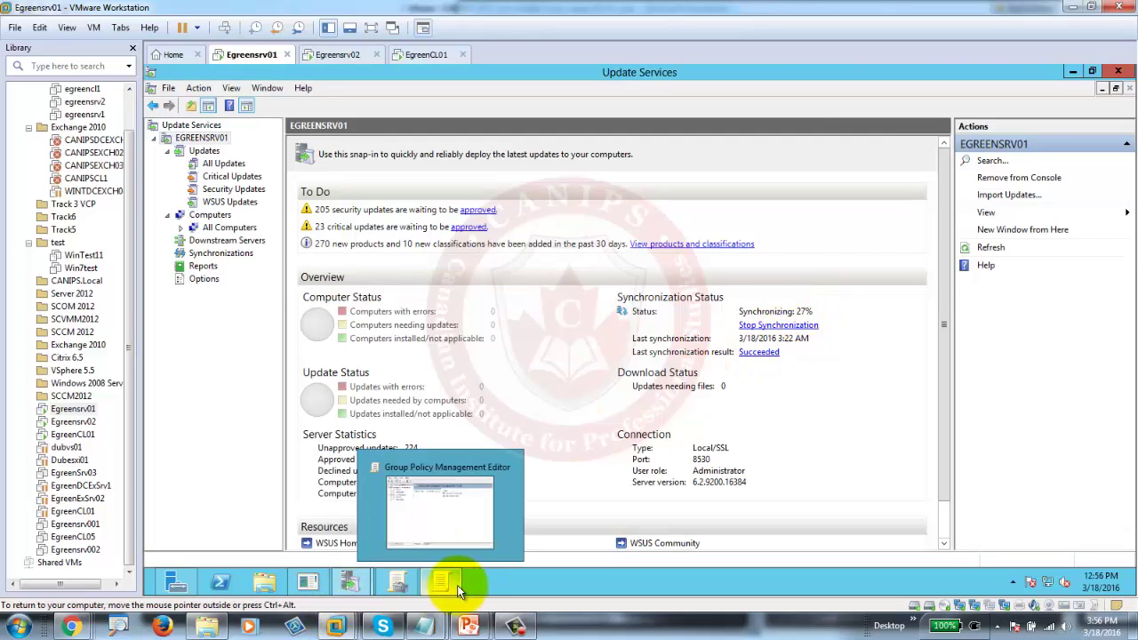
{"action": "left_click", "coordinate": [443, 587]}
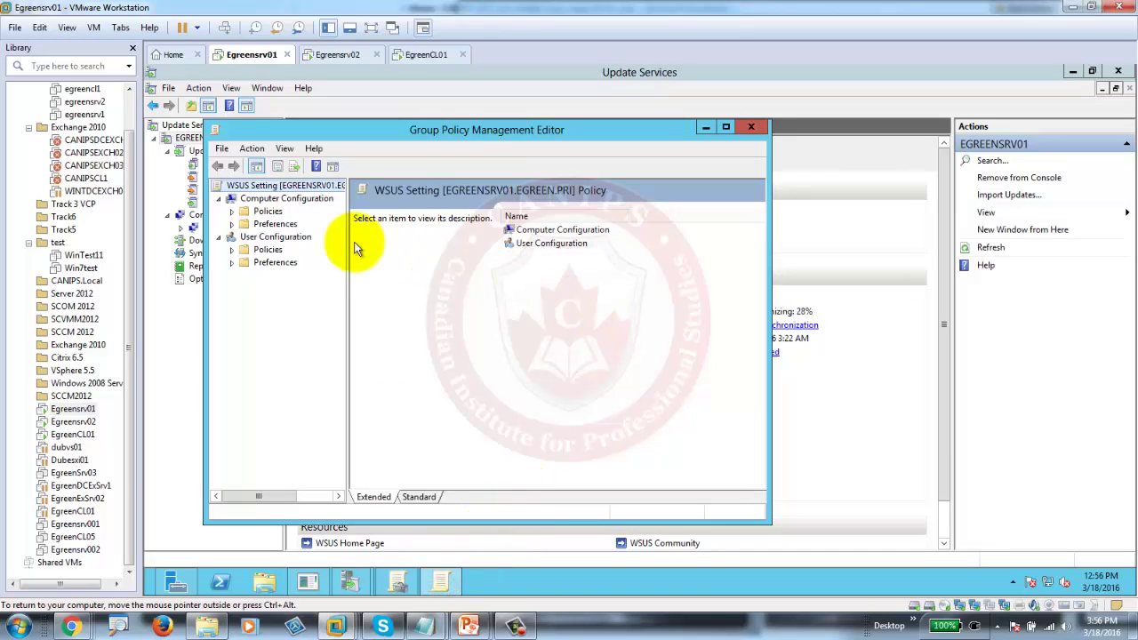
{"action": "left_click", "coordinate": [232, 210]}
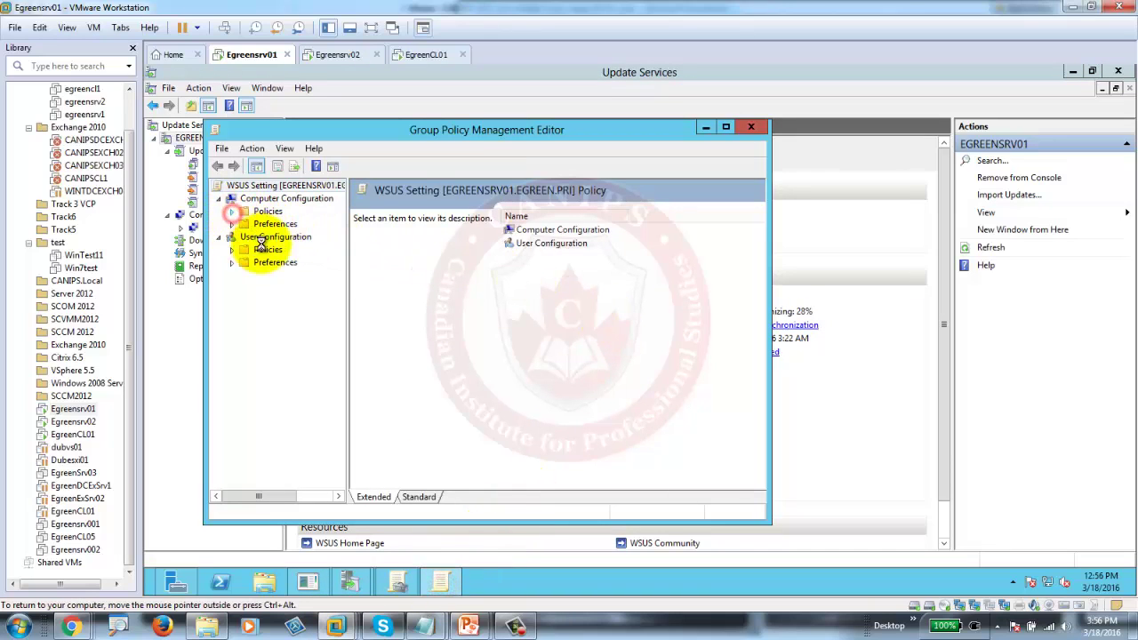
{"action": "left_click", "coordinate": [245, 250]}
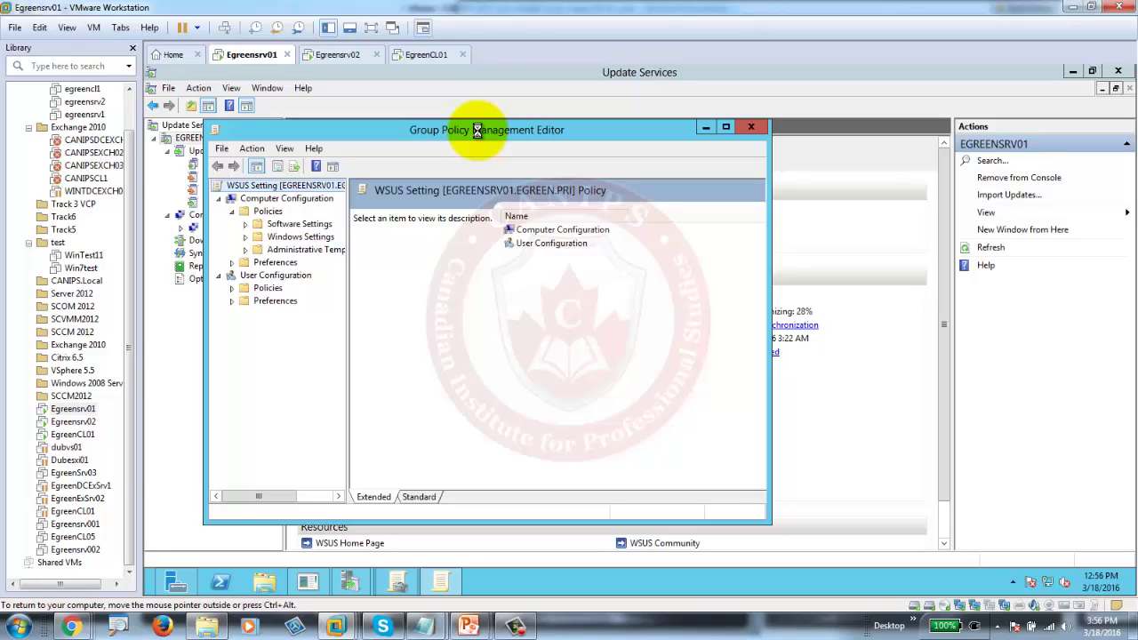
{"action": "right_click", "coordinate": [795, 589]}
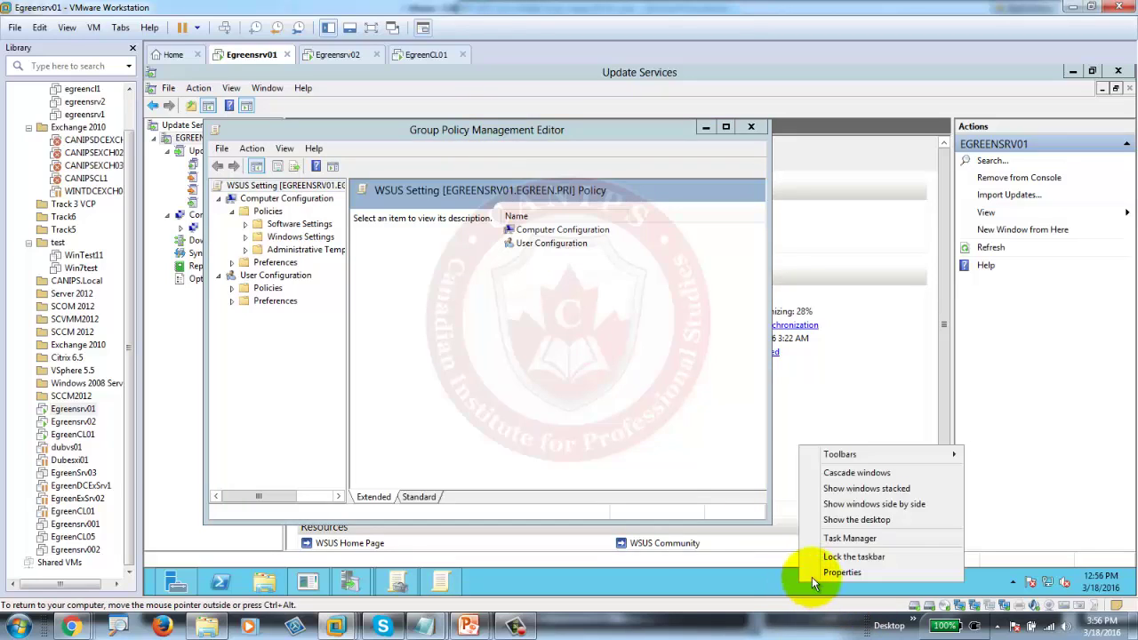
{"action": "left_click", "coordinate": [849, 538]}
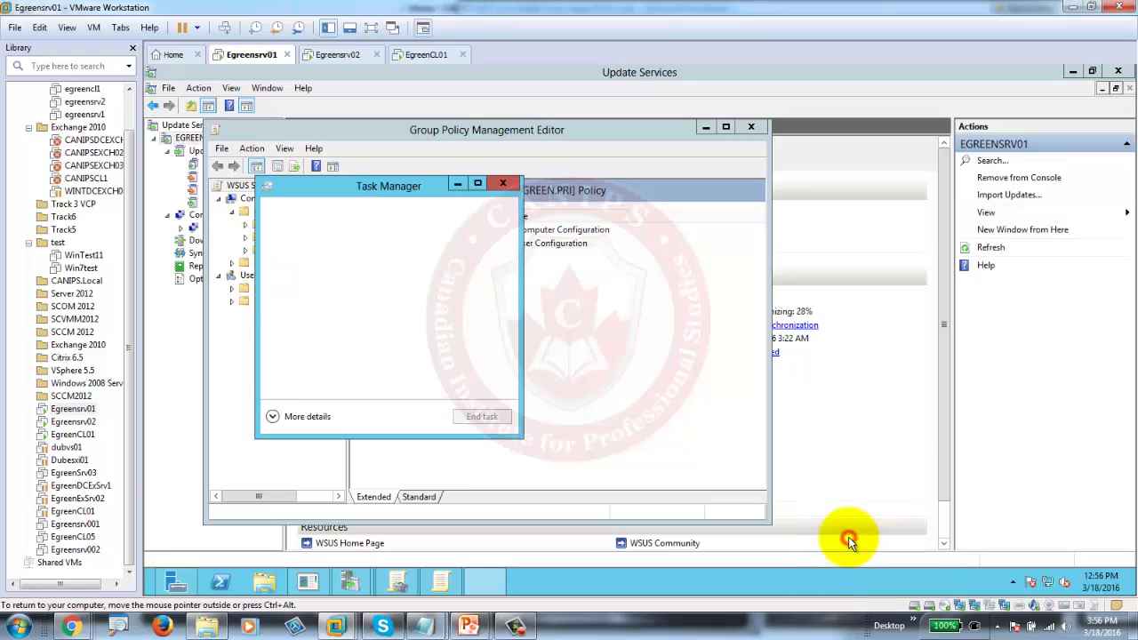
{"action": "left_click", "coordinate": [302, 417]}
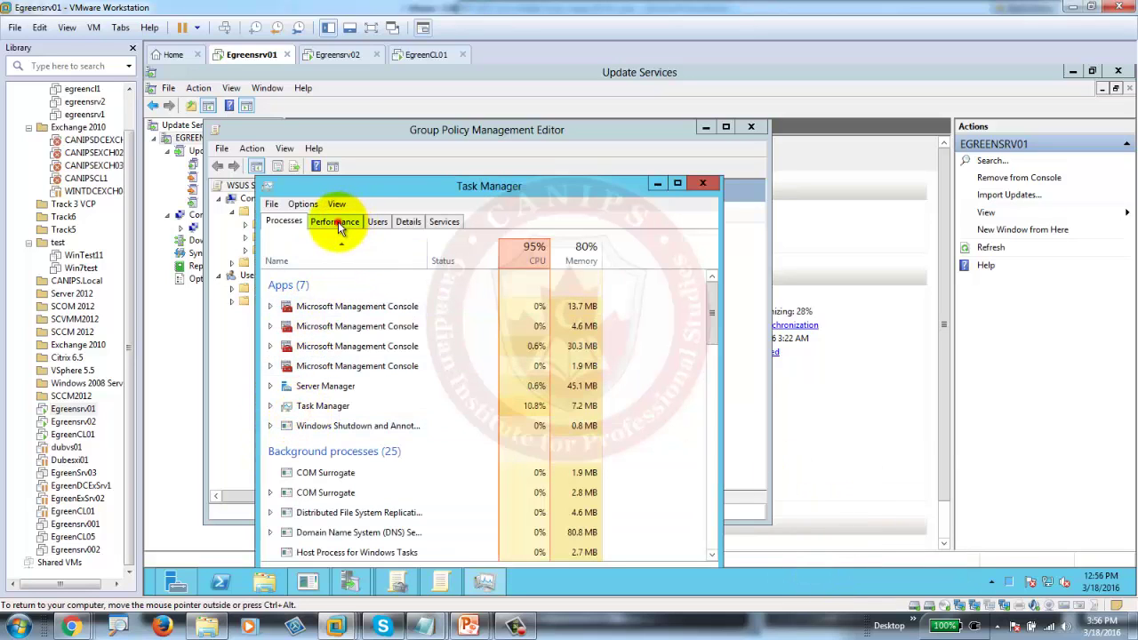
{"action": "left_click", "coordinate": [336, 222]}
{"action": "left_click_drag", "start_coordinate": [436, 186], "coordinate": [571, 75]}
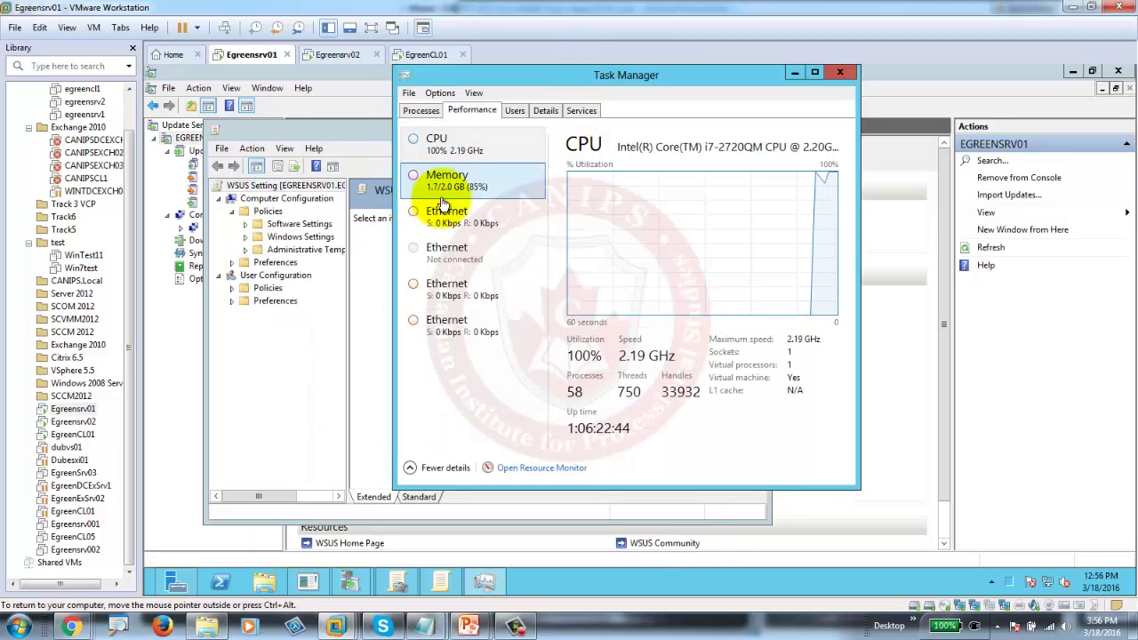
{"action": "left_click", "coordinate": [795, 72]}
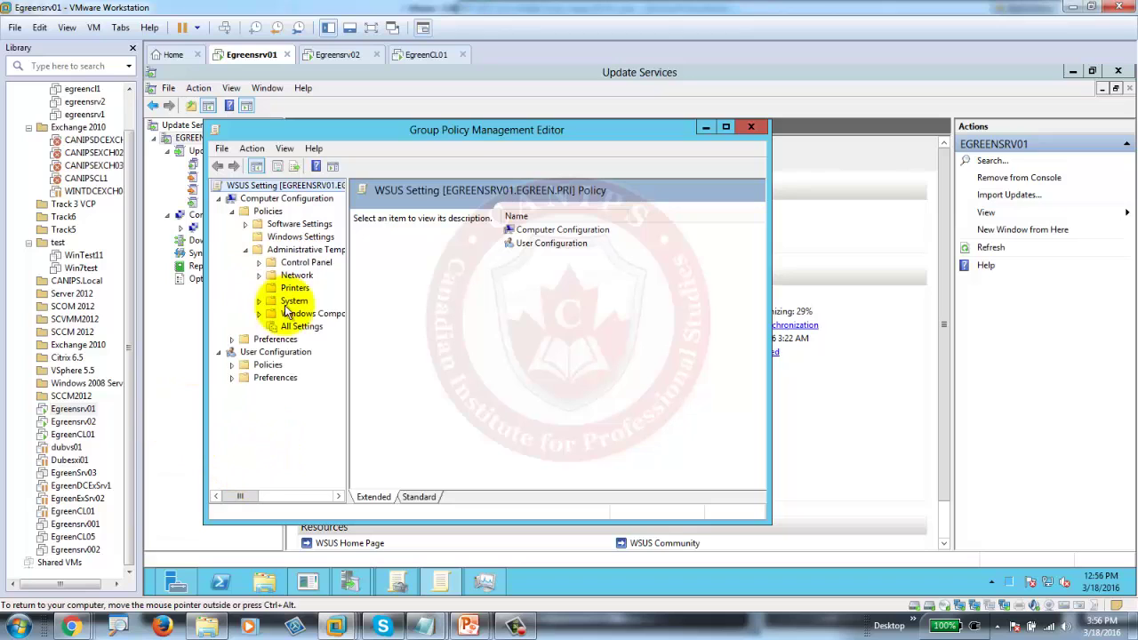
Expand Windows Components and select the Windows Update policy folder.
{"action": "left_click", "coordinate": [278, 316]}
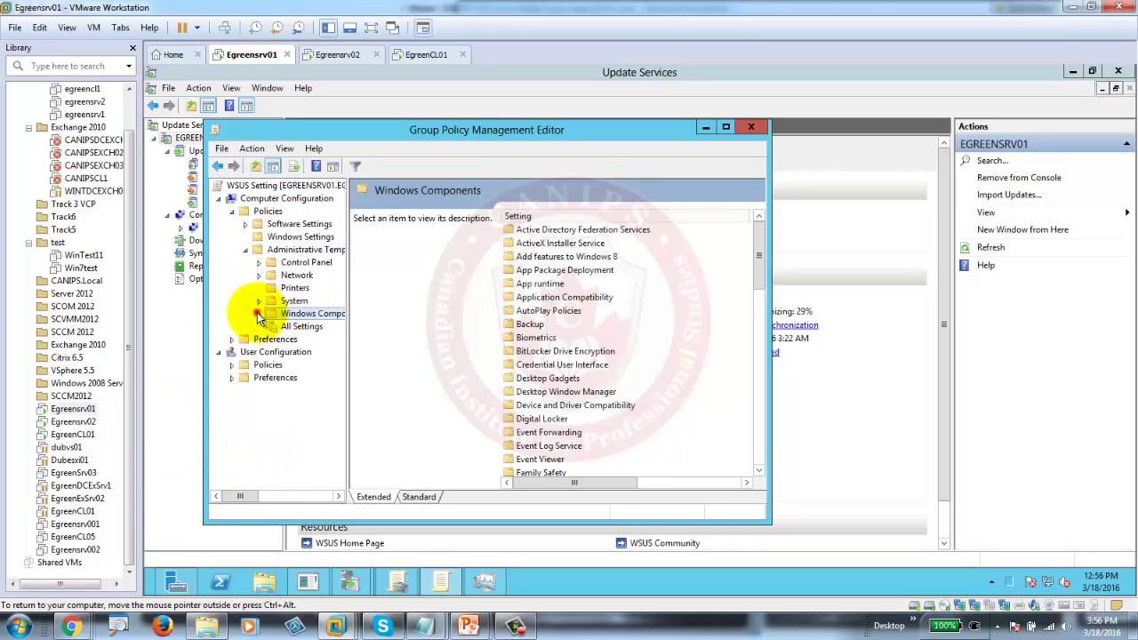
{"action": "left_click", "coordinate": [258, 314]}
{"action": "left_click_drag", "start_coordinate": [339, 281], "coordinate": [346, 471]}
{"action": "left_click_drag", "start_coordinate": [241, 495], "coordinate": [263, 454]}
{"action": "left_click", "coordinate": [268, 416]}
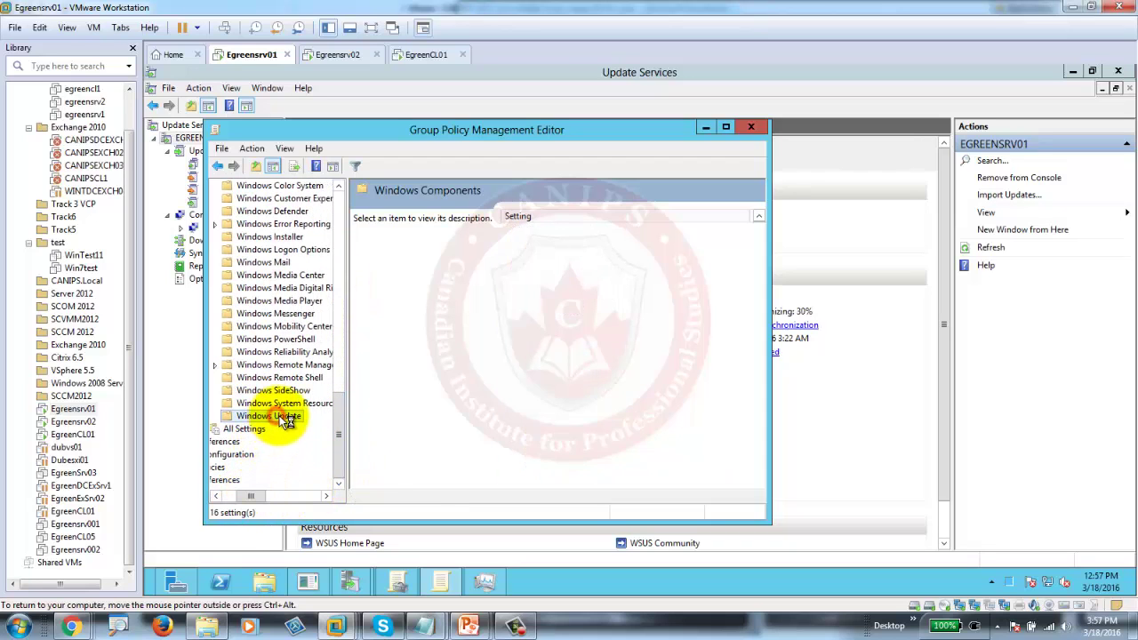
{"action": "double_click", "coordinate": [610, 140]}
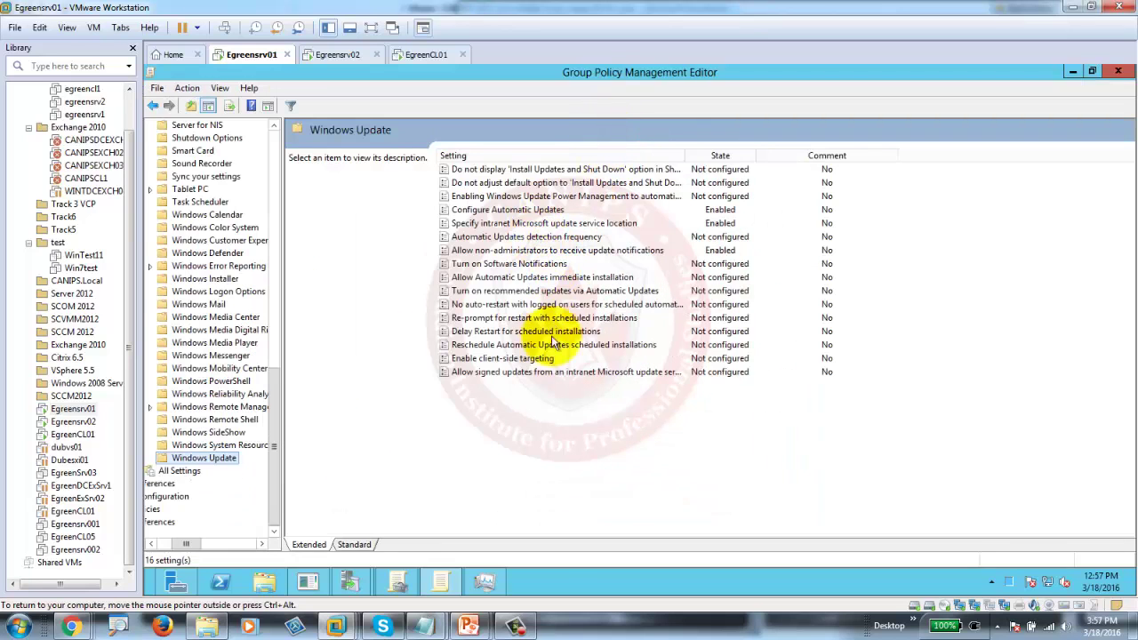
{"action": "left_click", "coordinate": [720, 211]}
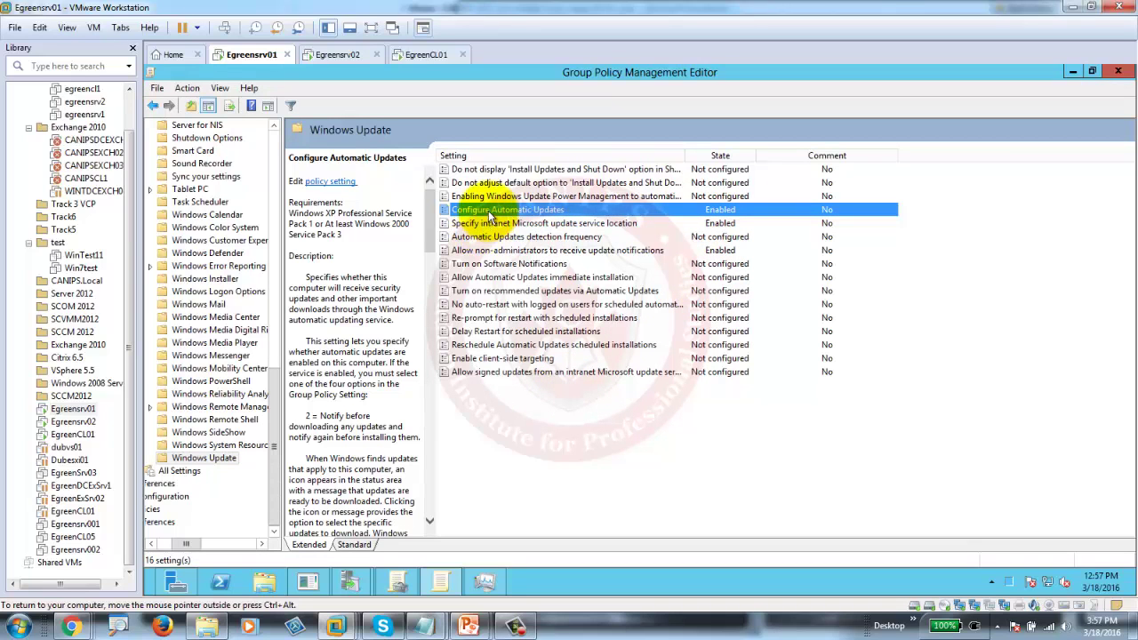
{"action": "double_click", "coordinate": [548, 223]}
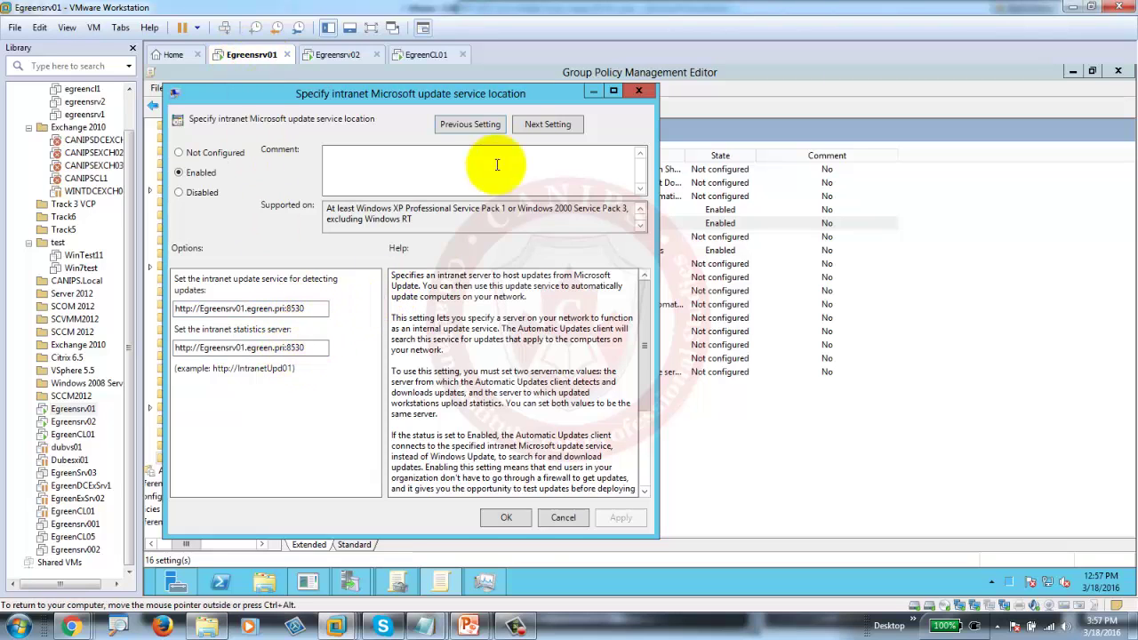
{"action": "left_click", "coordinate": [504, 516]}
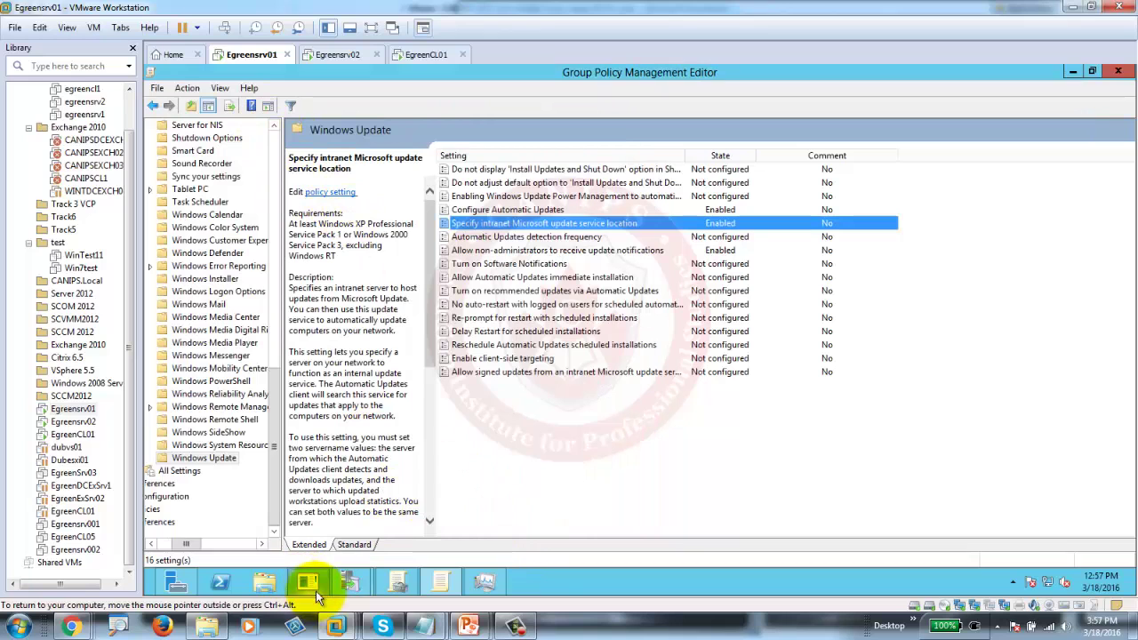
In the WSUS console, list All Computers, showing 0 of 1 computers failed or needing updates.
{"action": "mouse_move", "coordinate": [330, 572]}
{"action": "left_click", "coordinate": [255, 471]}
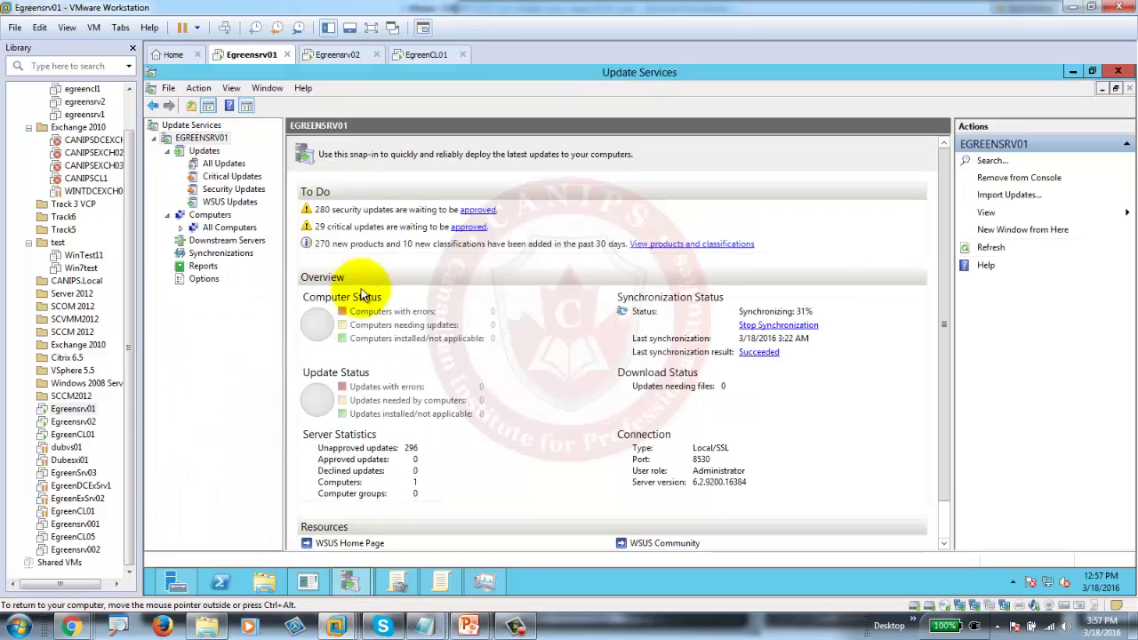
{"action": "left_click", "coordinate": [206, 216]}
{"action": "left_click", "coordinate": [224, 229]}
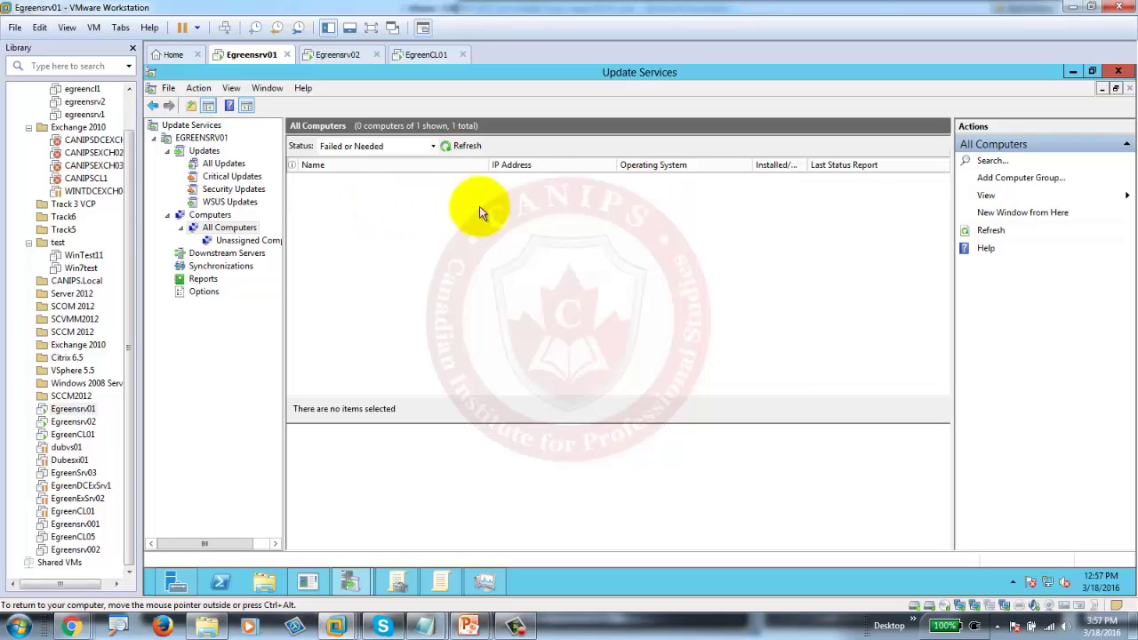
{"action": "left_click", "coordinate": [228, 241]}
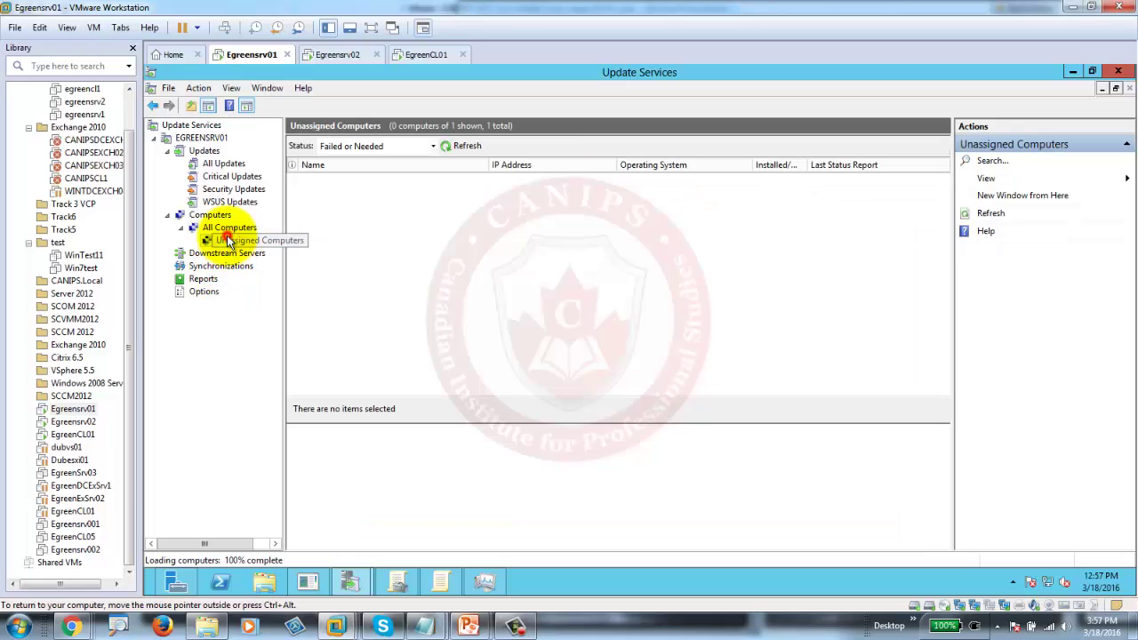
{"action": "left_click", "coordinate": [231, 227]}
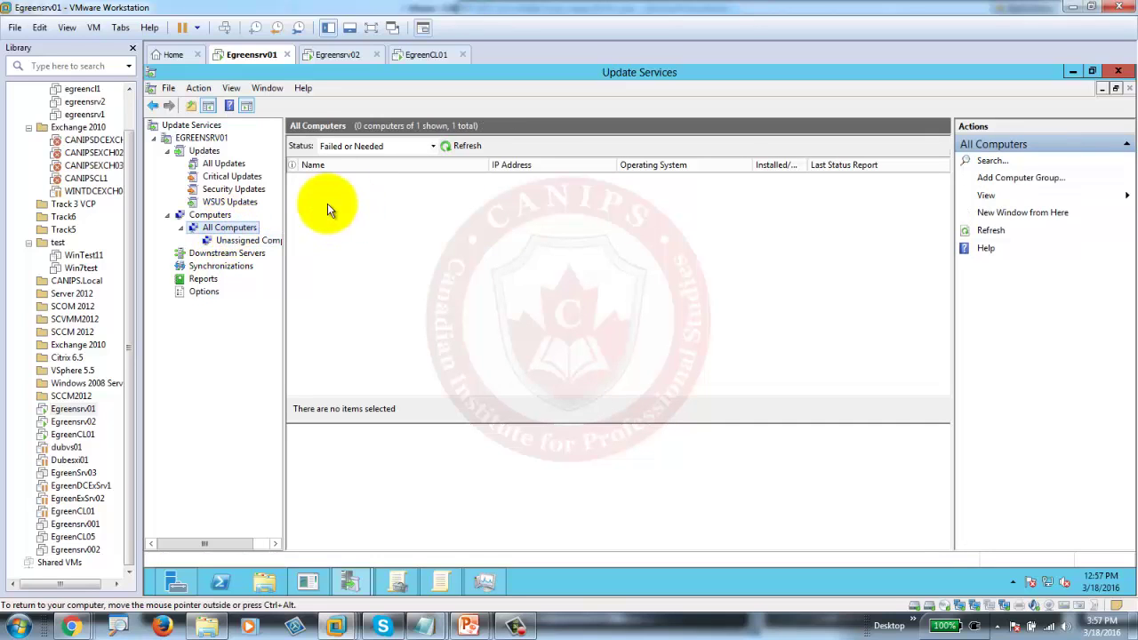
Sign in to EgreenCL01 as domain administrator, retrying after a wrong password, and close Windows Activation.
{"action": "left_click", "coordinate": [423, 55]}
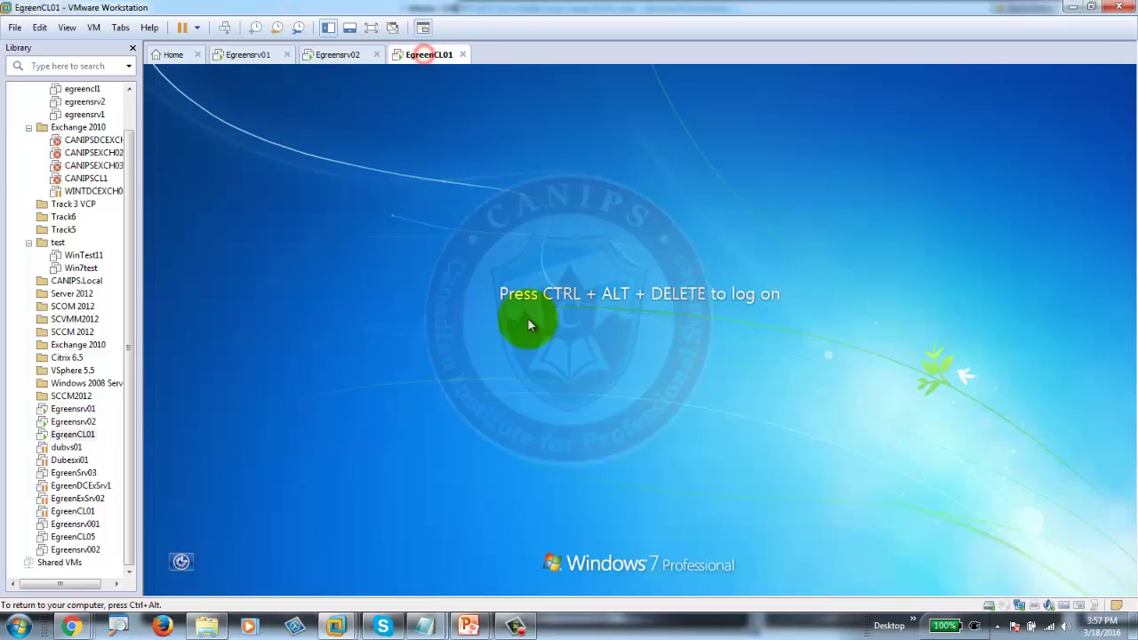
{"action": "left_click", "coordinate": [228, 26]}
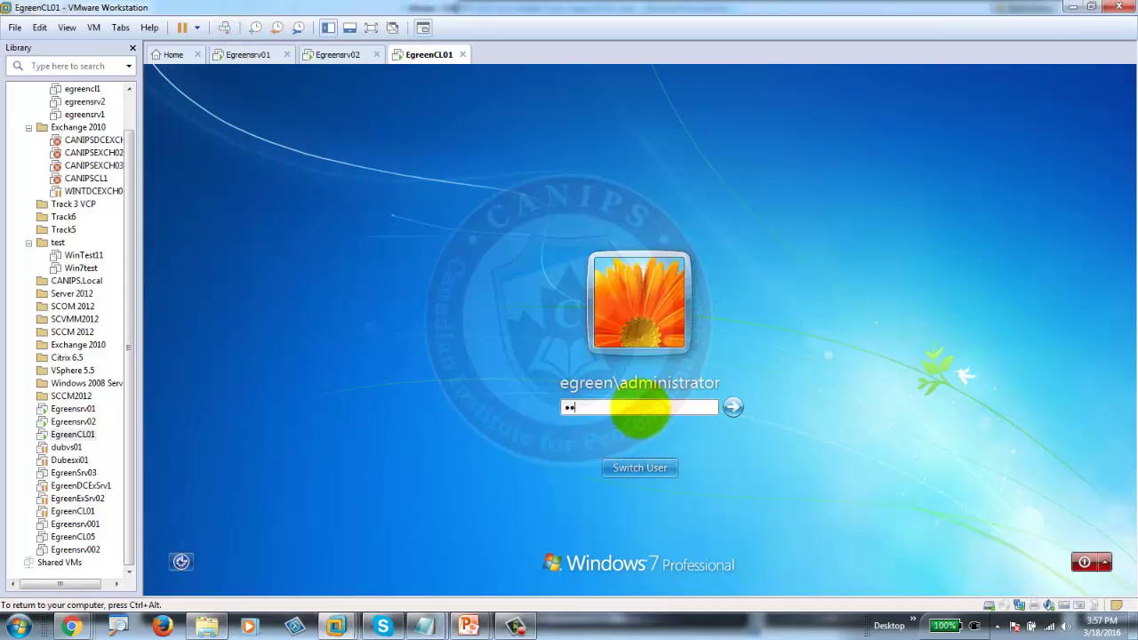
{"action": "key", "text": "Return"}
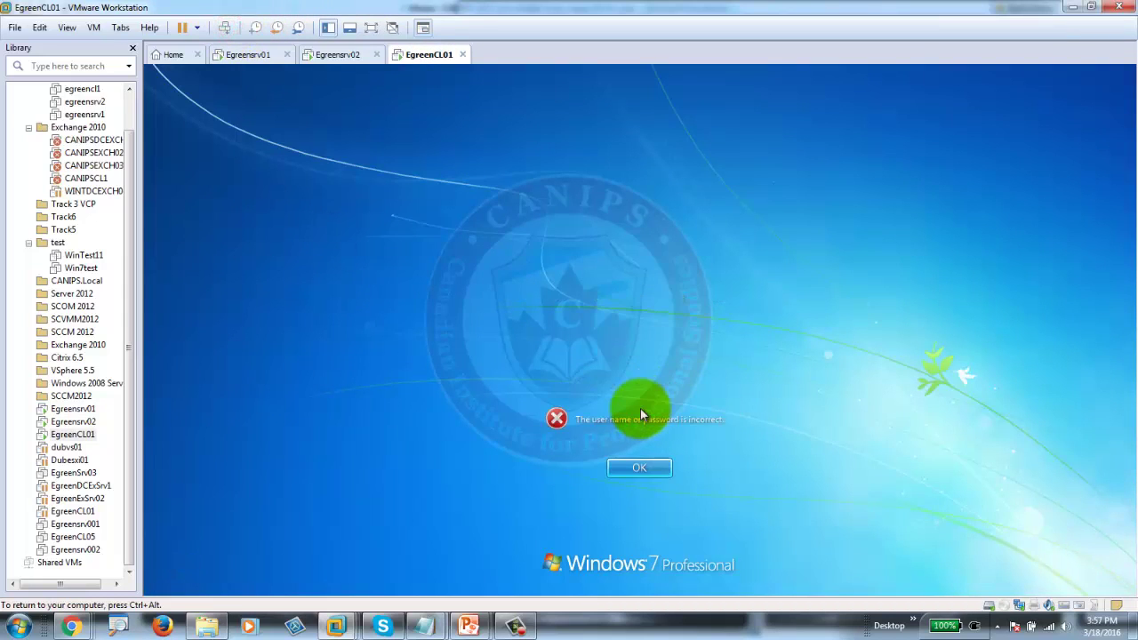
{"action": "left_click", "coordinate": [657, 468]}
{"action": "type", "text": "***"}
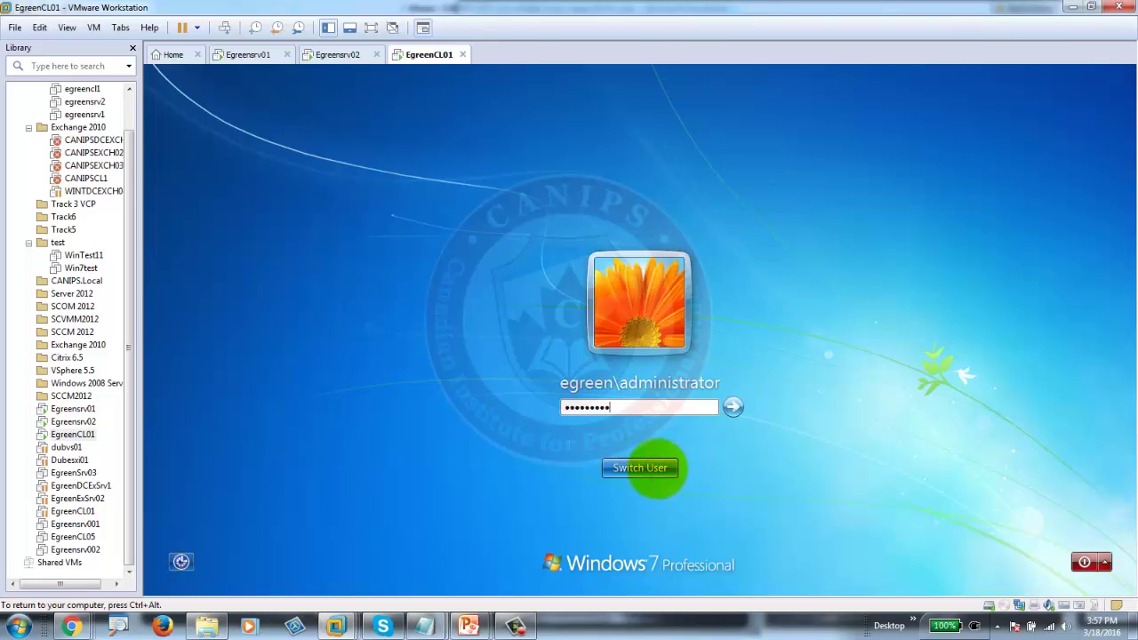
{"action": "type", "text": "******"}
{"action": "key", "text": "Return"}
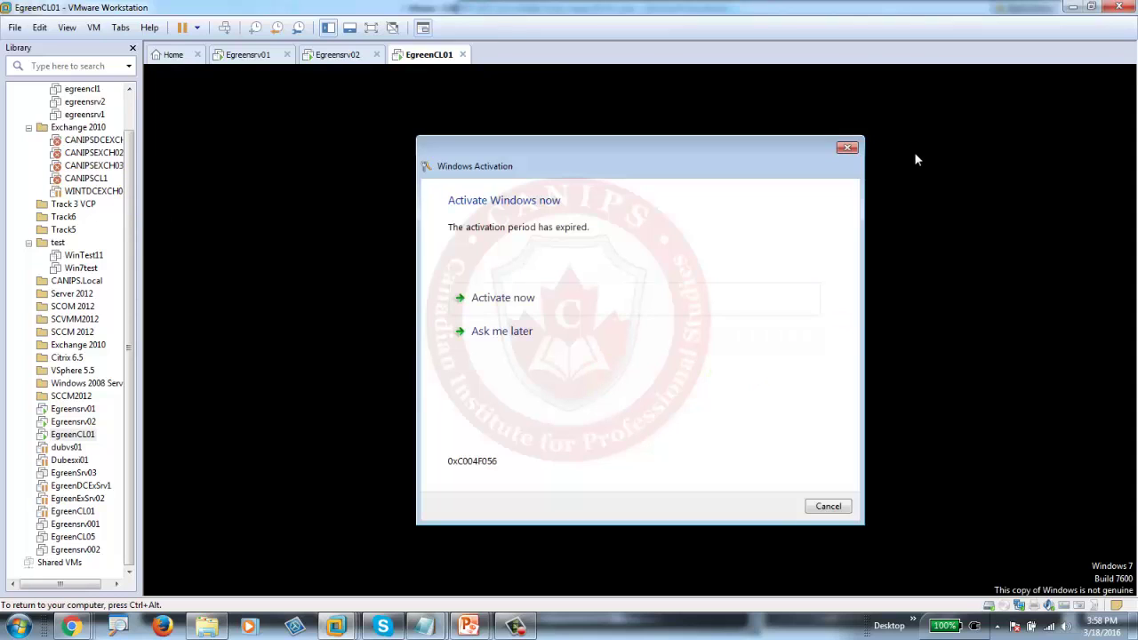
{"action": "left_click", "coordinate": [845, 152]}
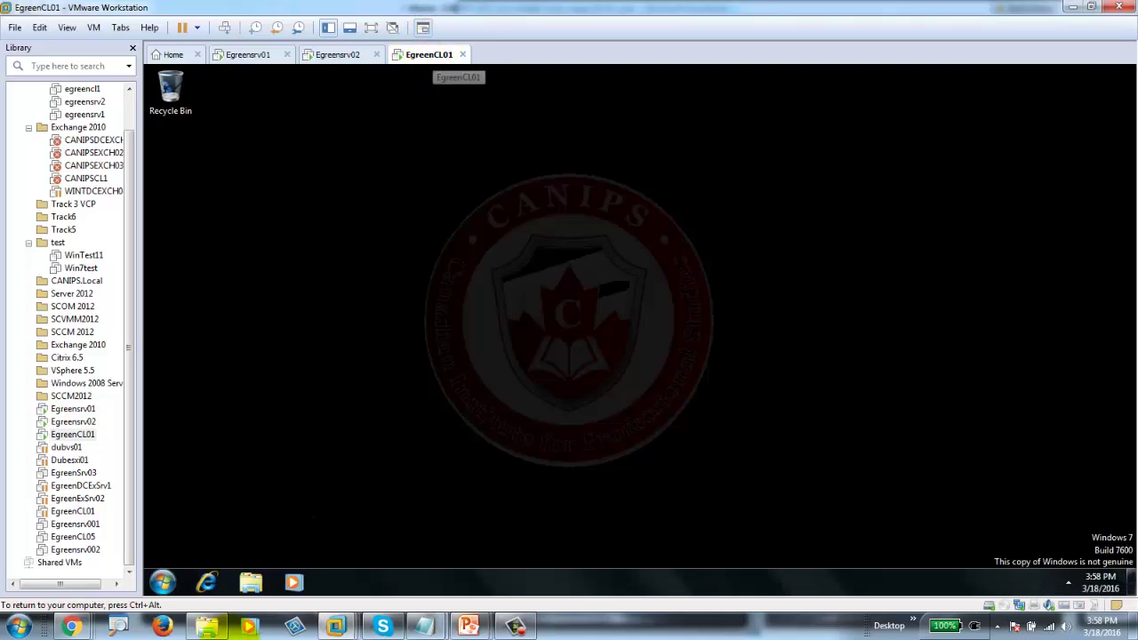
Launch Command Prompt on the client through a Start menu search for cmd.
{"action": "left_click", "coordinate": [163, 582]}
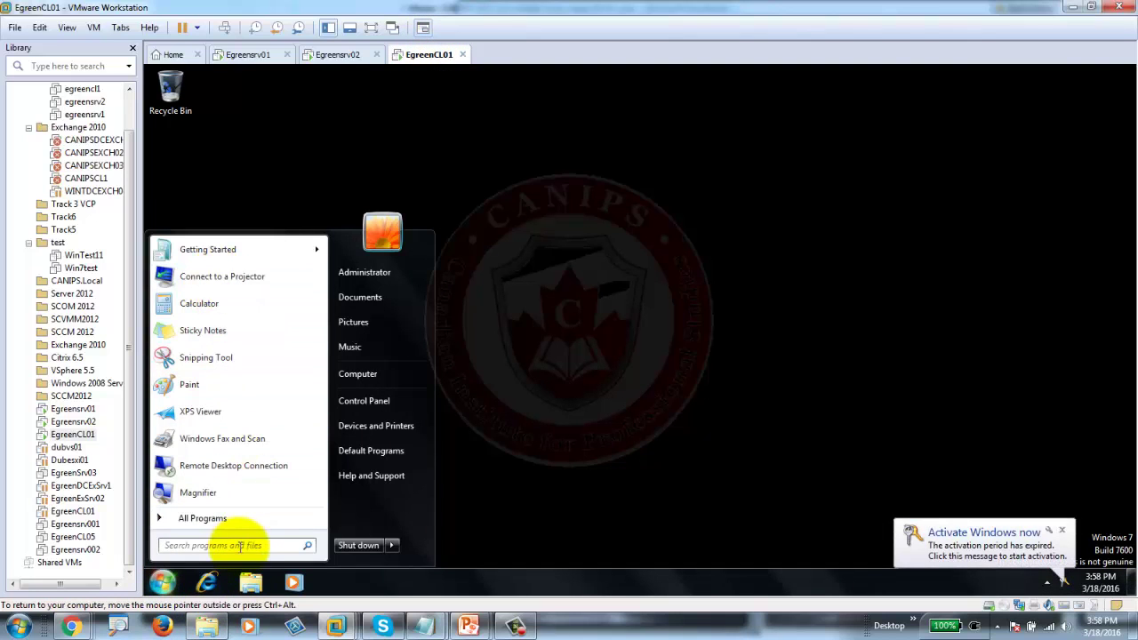
{"action": "left_click", "coordinate": [238, 545]}
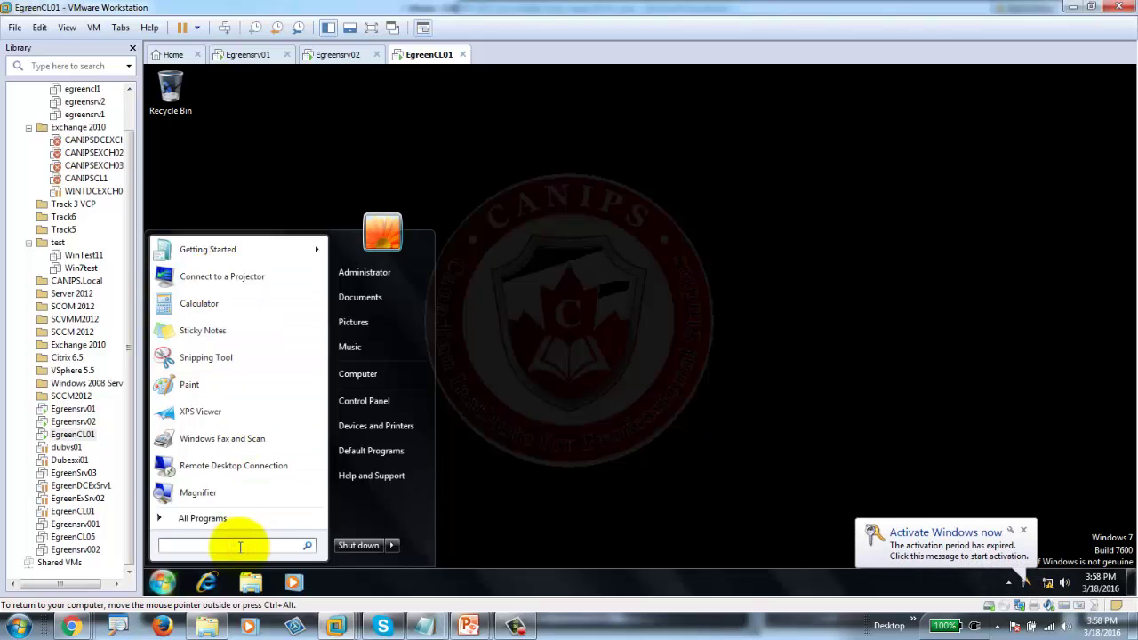
{"action": "type", "text": "cmd"}
{"action": "key", "text": "Return"}
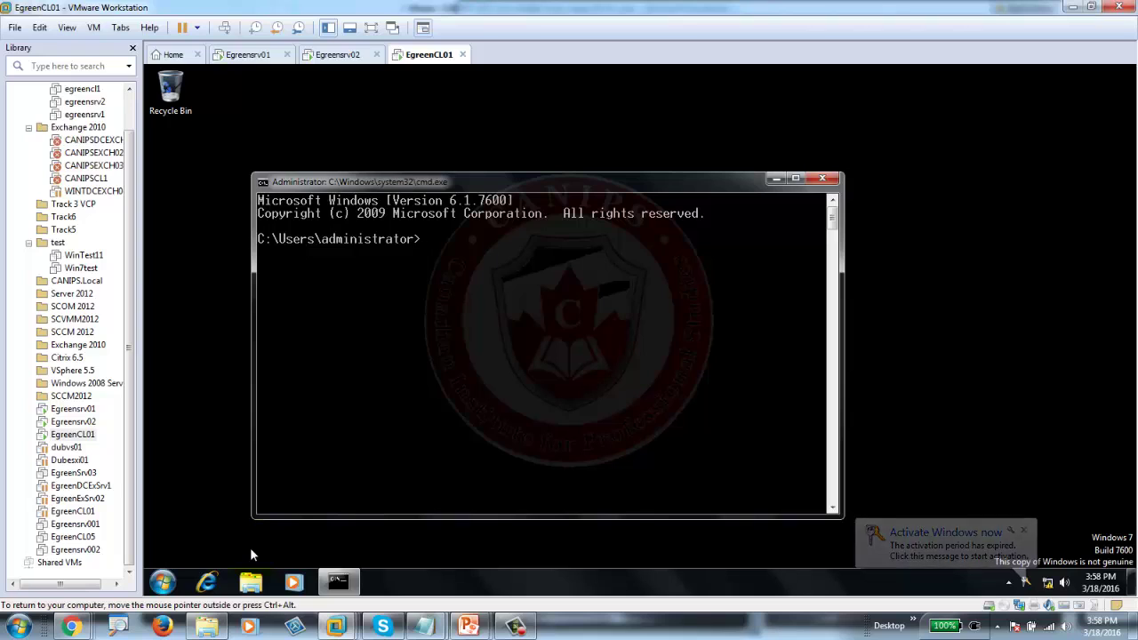
Run gpupdate, which fails to read the domain policy files, and enter gpresult /r.
{"action": "type", "text": "gpup"}
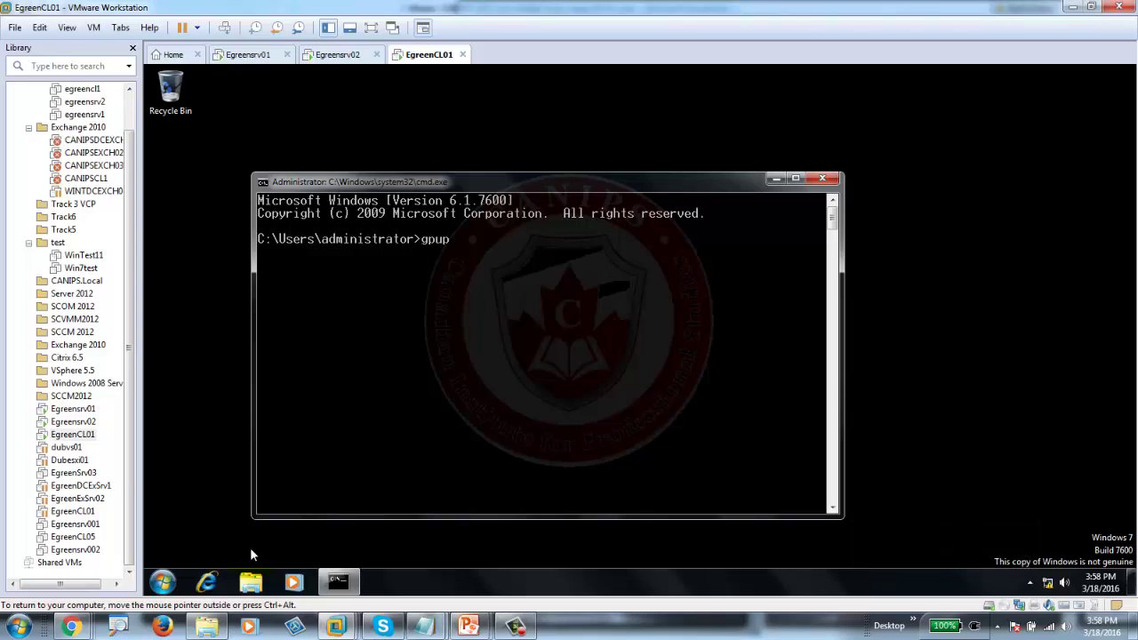
{"action": "type", "text": "date"}
{"action": "key", "text": "Return"}
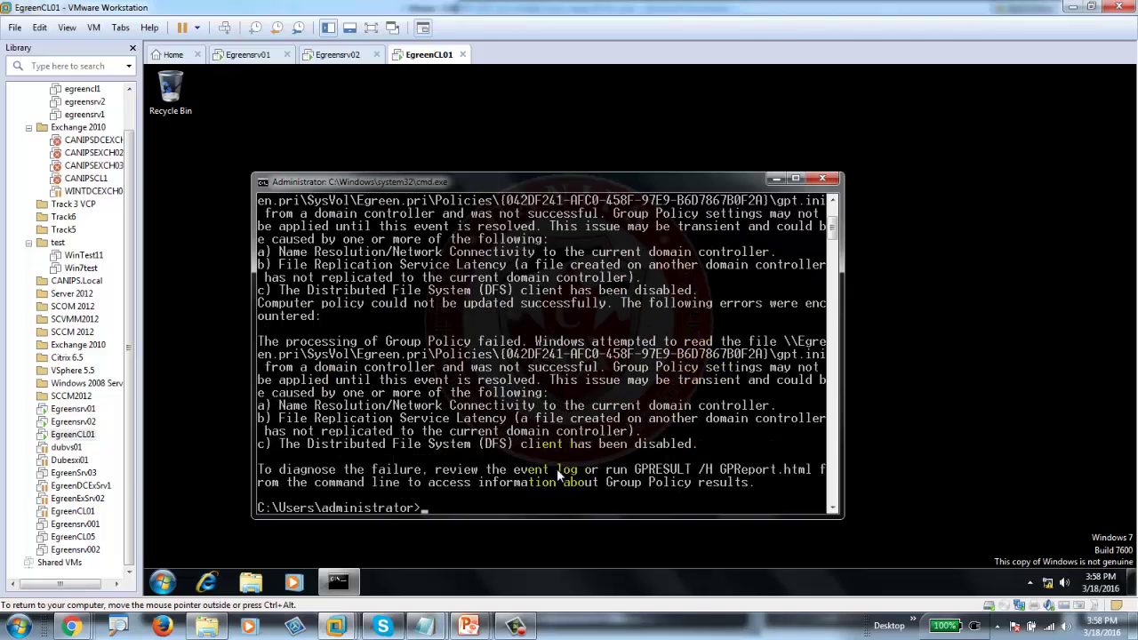
{"action": "key", "text": "Return"}
{"action": "key", "text": "Return"}
{"action": "key", "text": "Return"}
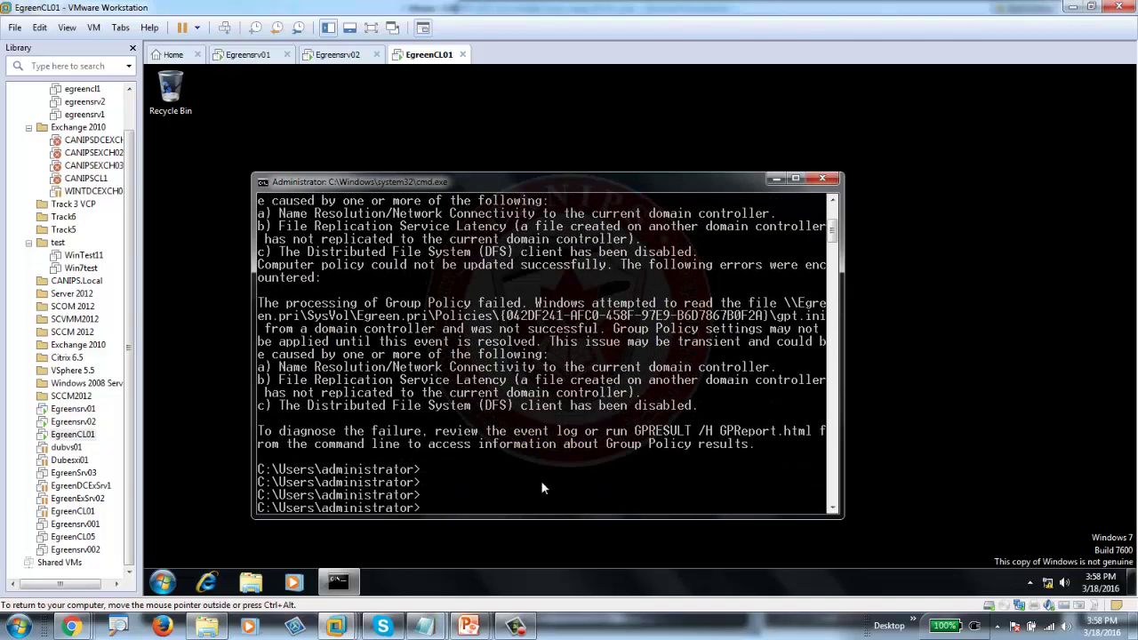
{"action": "type", "text": "gpresult /r"}
Run gpresult /r, enlarge the console and scroll through the report, then switch to Egreensrv02.
{"action": "key", "text": "Return"}
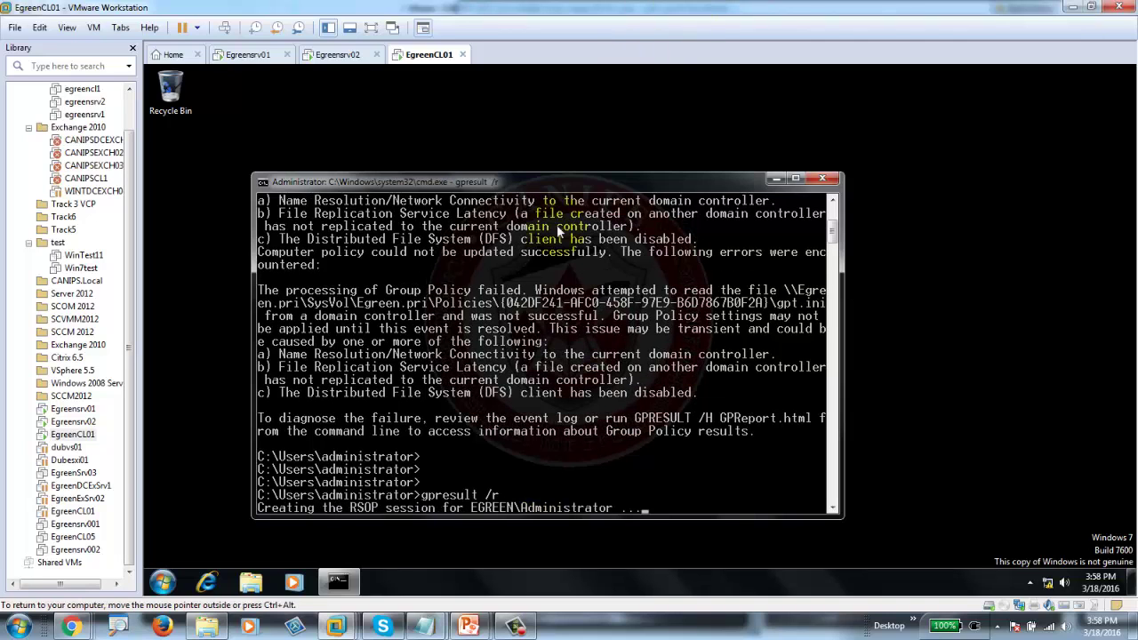
{"action": "left_click_drag", "start_coordinate": [538, 183], "coordinate": [431, 75]}
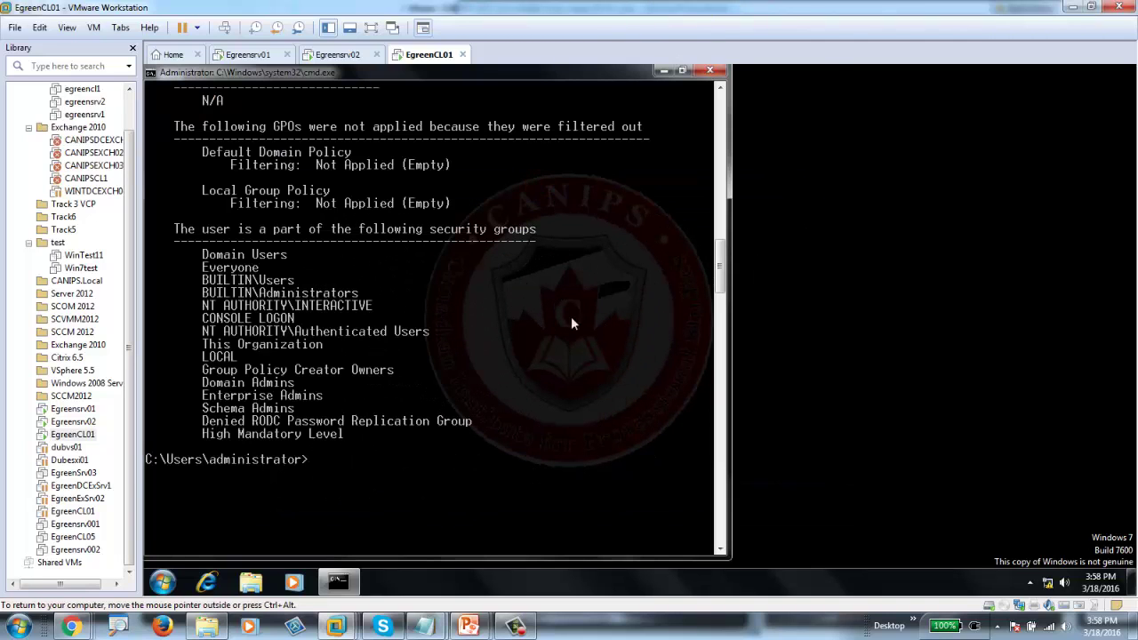
{"action": "scroll", "coordinate": [504, 266], "scroll_direction": "up", "scroll_amount": 9}
{"action": "scroll", "coordinate": [504, 265], "scroll_direction": "up", "scroll_amount": 8}
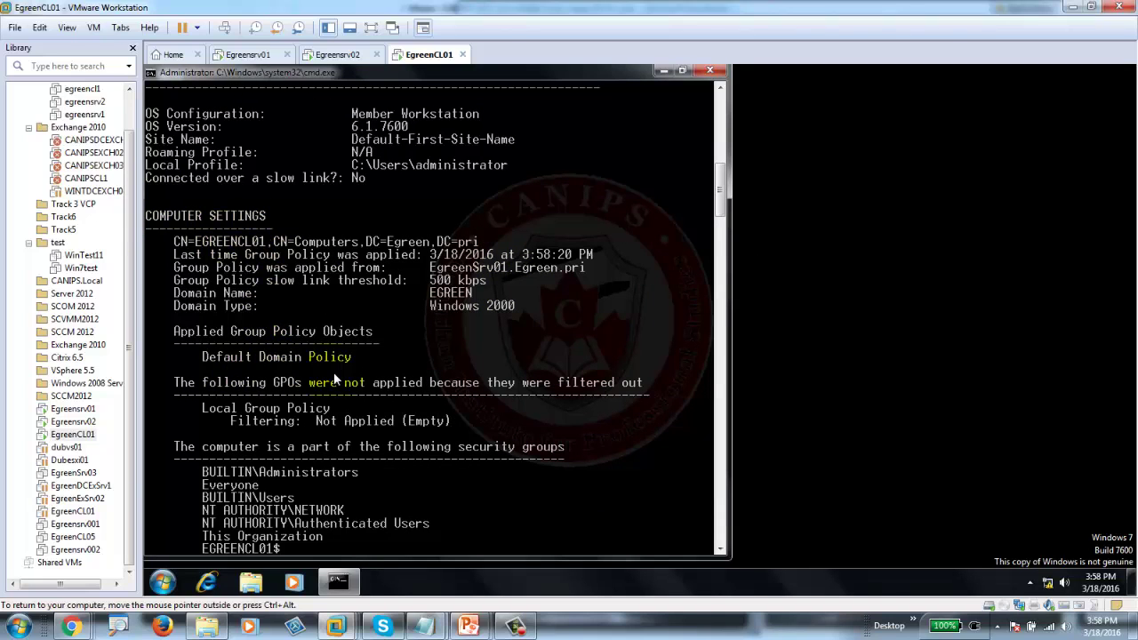
{"action": "scroll", "coordinate": [333, 371], "scroll_direction": "down", "scroll_amount": 2}
{"action": "scroll", "coordinate": [333, 371], "scroll_direction": "down", "scroll_amount": 7}
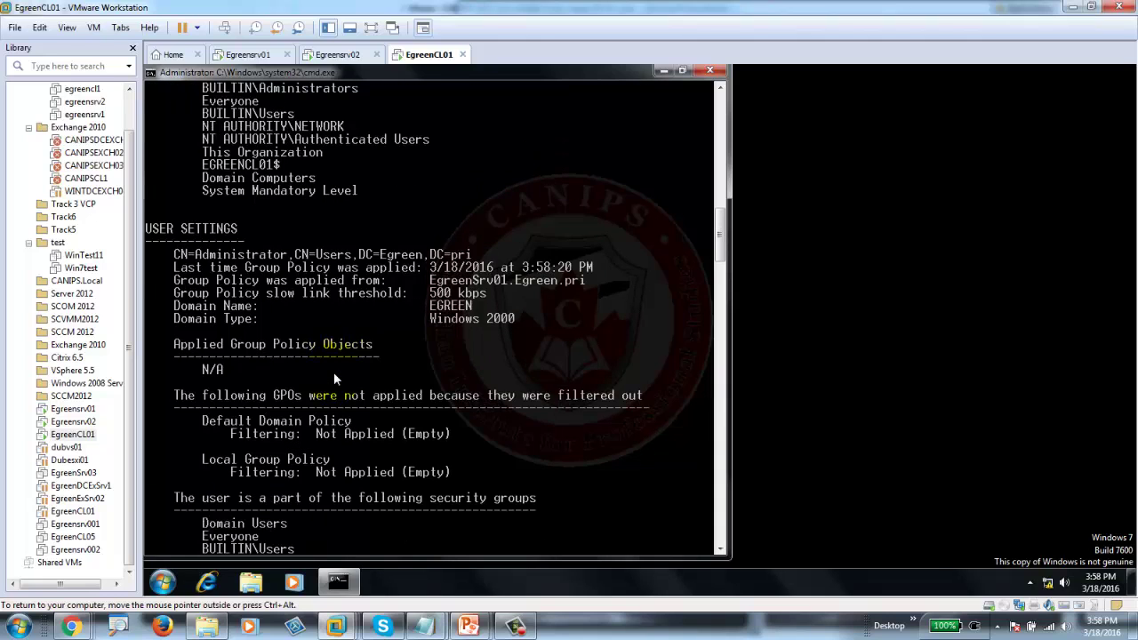
{"action": "scroll", "coordinate": [334, 374], "scroll_direction": "down", "scroll_amount": 4}
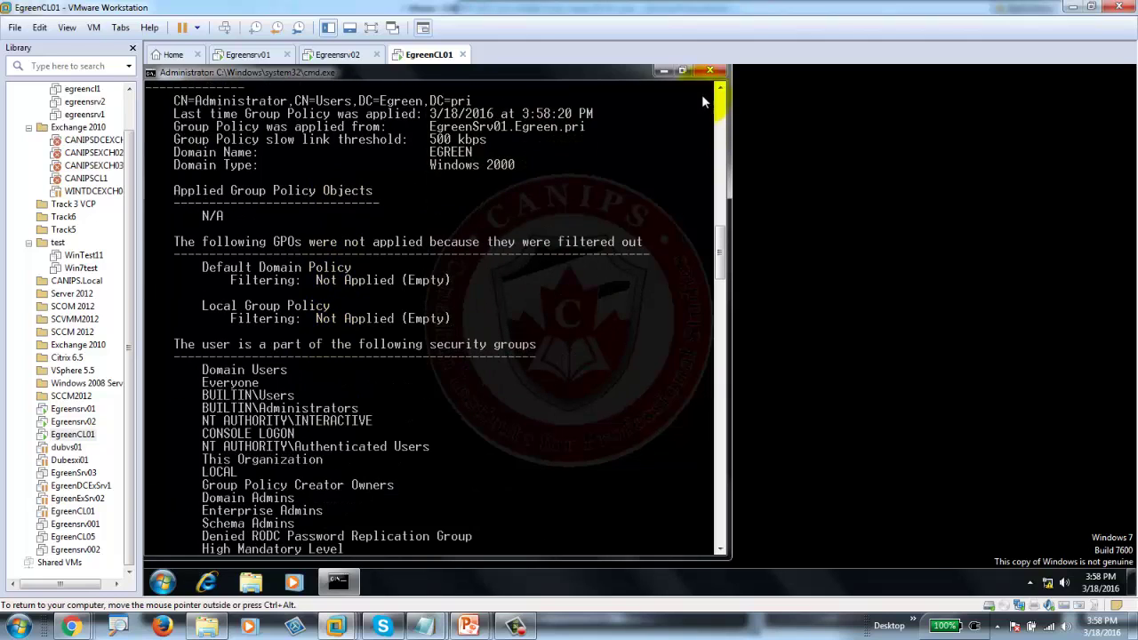
{"action": "left_click", "coordinate": [340, 54]}
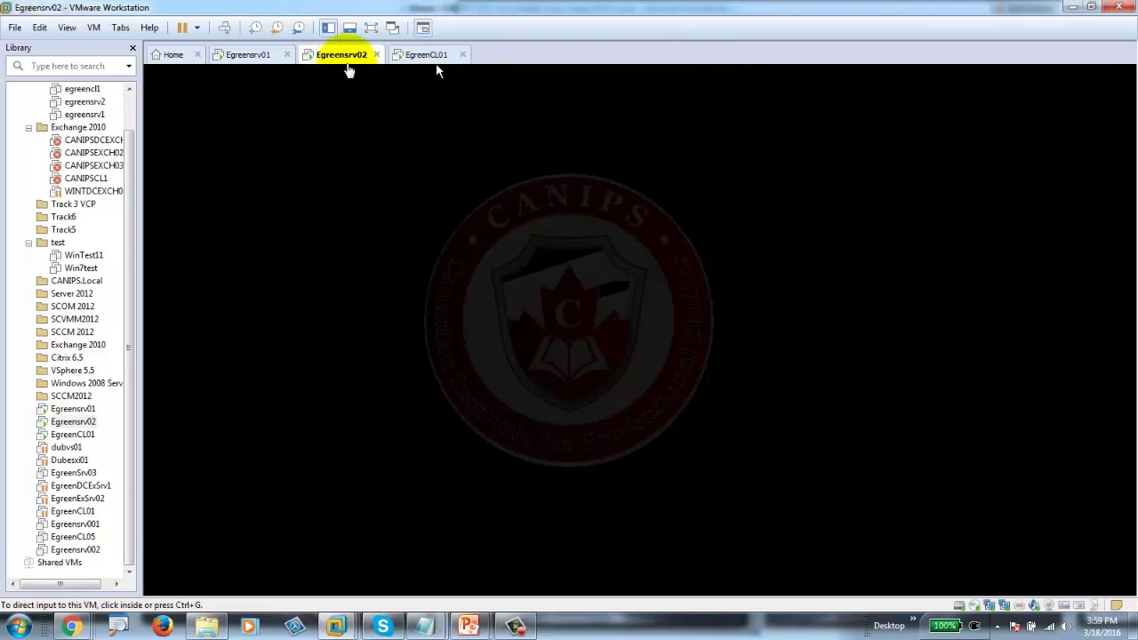
Open an administrator Command Prompt on Egreensrv02 and run gpupdate; computer policy fails, user policy succeeds.
{"action": "left_click", "coordinate": [476, 363]}
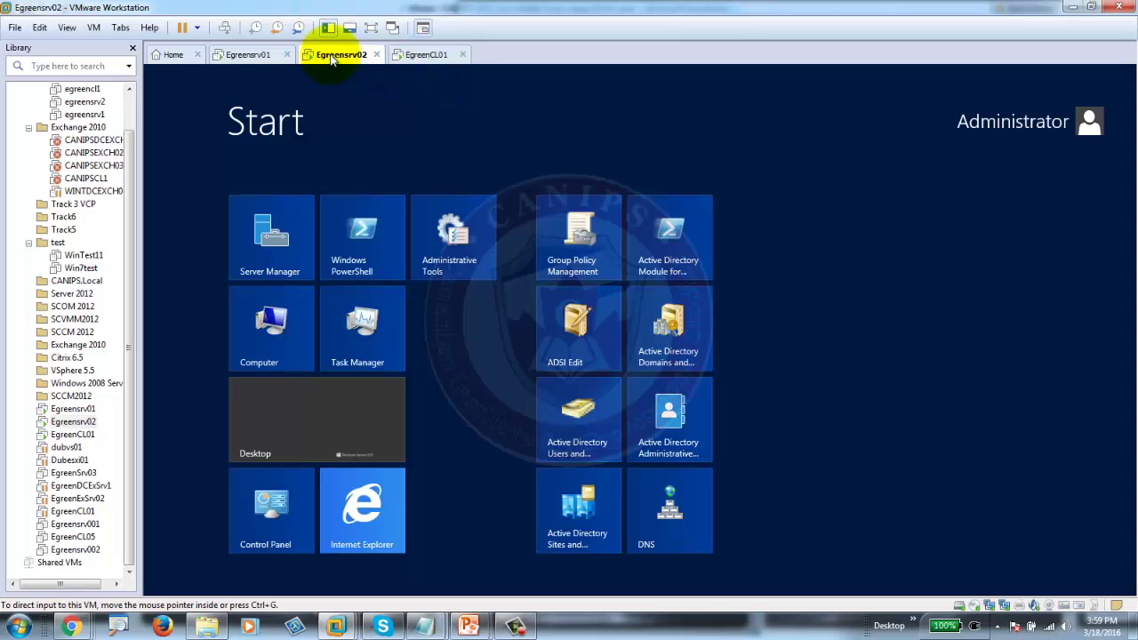
{"action": "right_click", "coordinate": [331, 59]}
{"action": "left_click", "coordinate": [541, 119]}
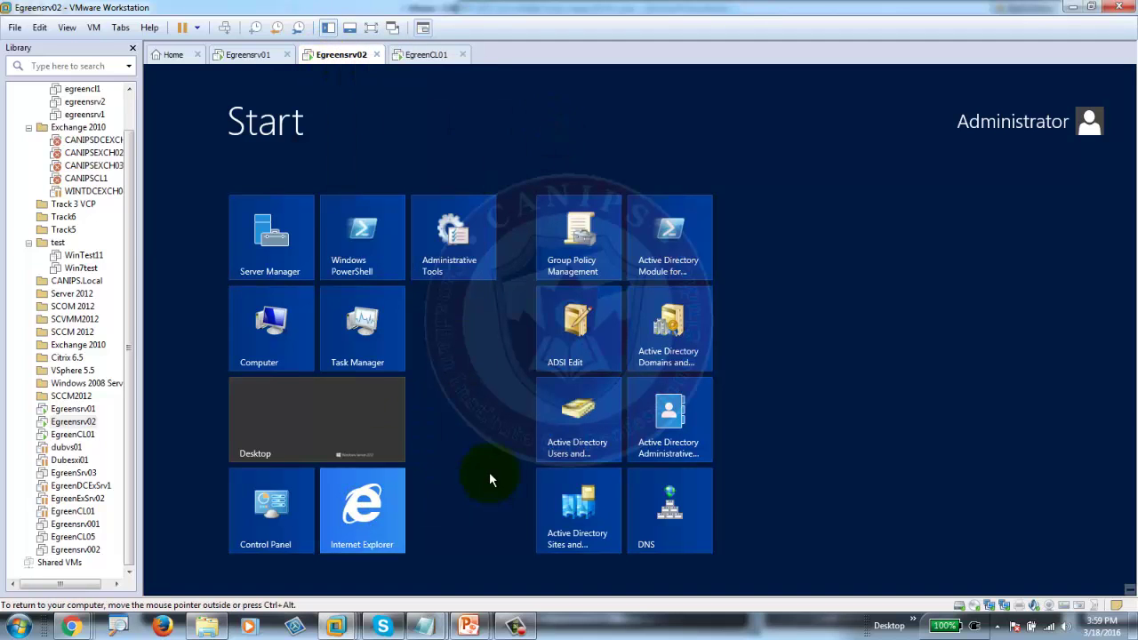
{"action": "key", "text": "super+x"}
{"action": "key", "text": "c"}
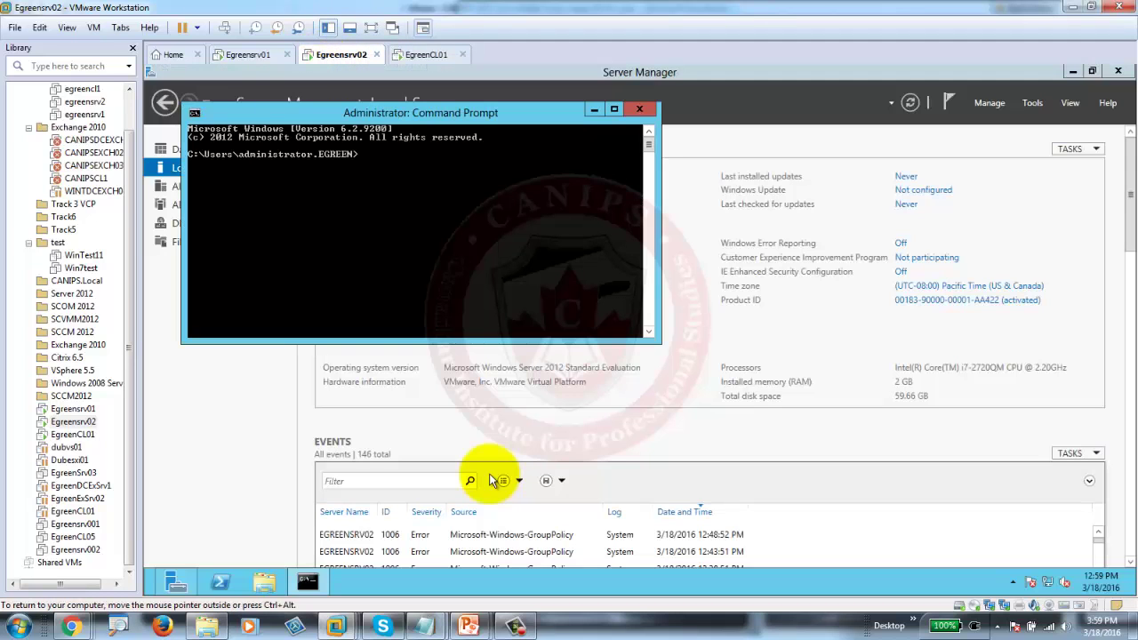
{"action": "type", "text": "gpupdate"}
{"action": "key", "text": "Return"}
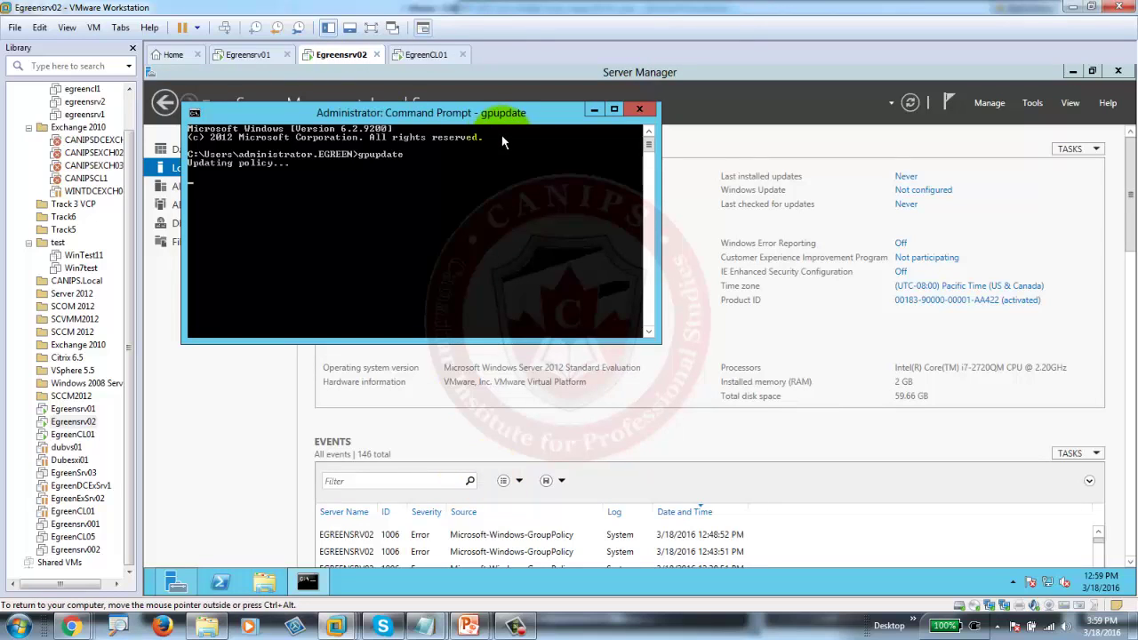
{"action": "key", "text": "super+Left"}
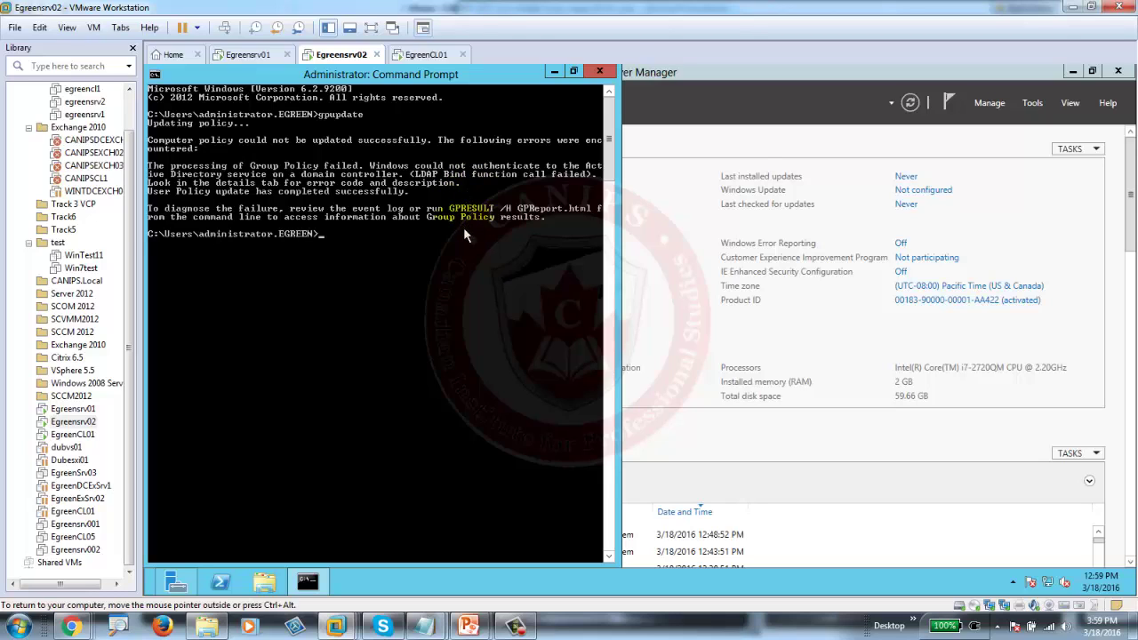
Try gpresult /H and GPRESULT /H, both rejected as invalid syntax.
{"action": "key", "text": "Up"}
{"action": "key", "text": "BackSpace"}
{"action": "key", "text": "BackSpace"}
{"action": "key", "text": "BackSpace"}
{"action": "key", "text": "BackSpace"}
{"action": "key", "text": "BackSpace"}
{"action": "key", "text": "BackSpace"}
{"action": "key", "text": "BackSpace"}
{"action": "type", "text": "gpresult /H"}
{"action": "key", "text": "Return"}
{"action": "key", "text": "Up"}
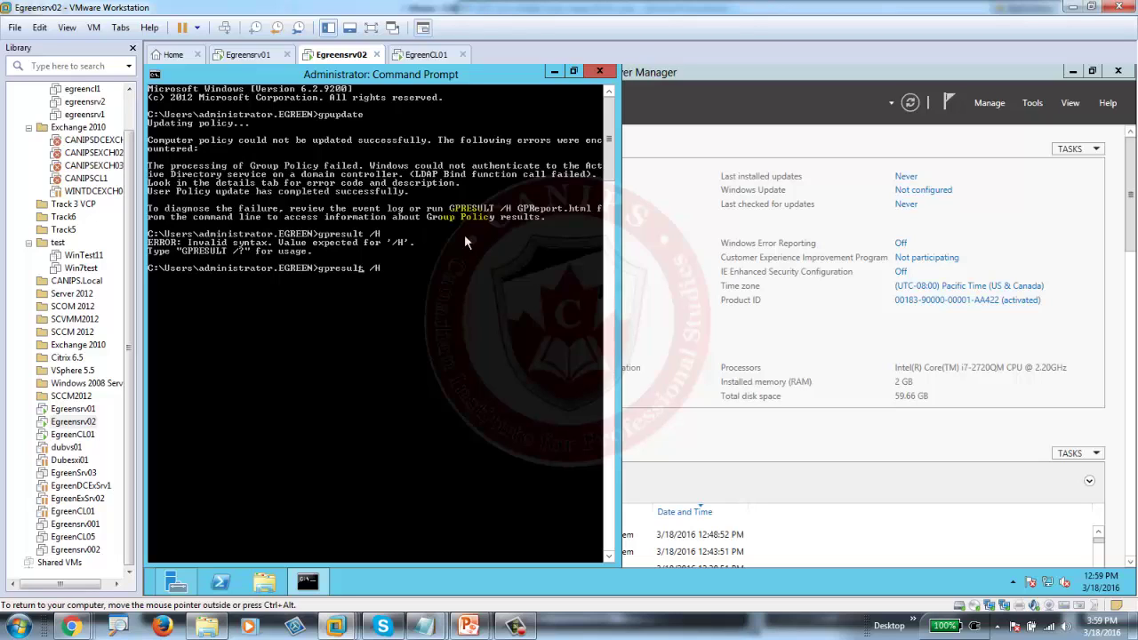
{"action": "key", "text": "Left"}
{"action": "key", "text": "Left"}
{"action": "key", "text": "BackSpace"}
{"action": "key", "text": "BackSpace"}
{"action": "key", "text": "BackSpace"}
{"action": "key", "text": "BackSpace"}
{"action": "key", "text": "BackSpace"}
{"action": "key", "text": "BackSpace"}
{"action": "key", "text": "BackSpace"}
{"action": "key", "text": "BackSpace"}
{"action": "key", "text": "BackSpace"}
{"action": "type", "text": "GPRESULT"}
{"action": "key", "text": "Return"}
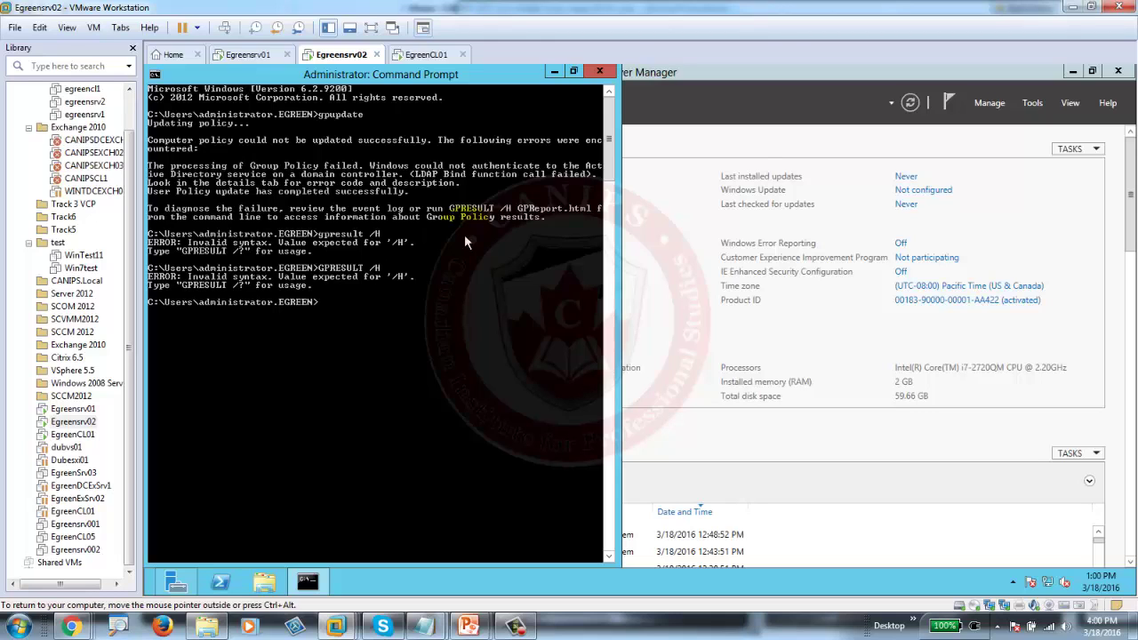
Retry the report with lowercase /h, also invalid, and close the console.
{"action": "key", "text": "Up"}
{"action": "key", "text": "BackSpace"}
{"action": "type", "text": "h"}
{"action": "key", "text": "Return"}
{"action": "key", "text": "Return"}
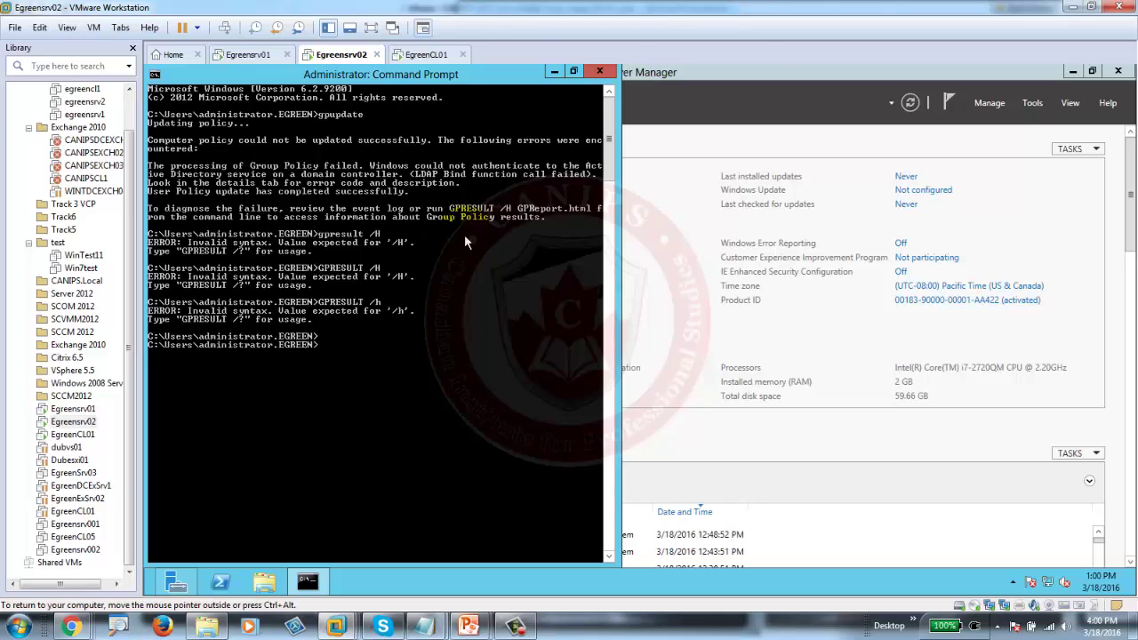
{"action": "left_click", "coordinate": [605, 68]}
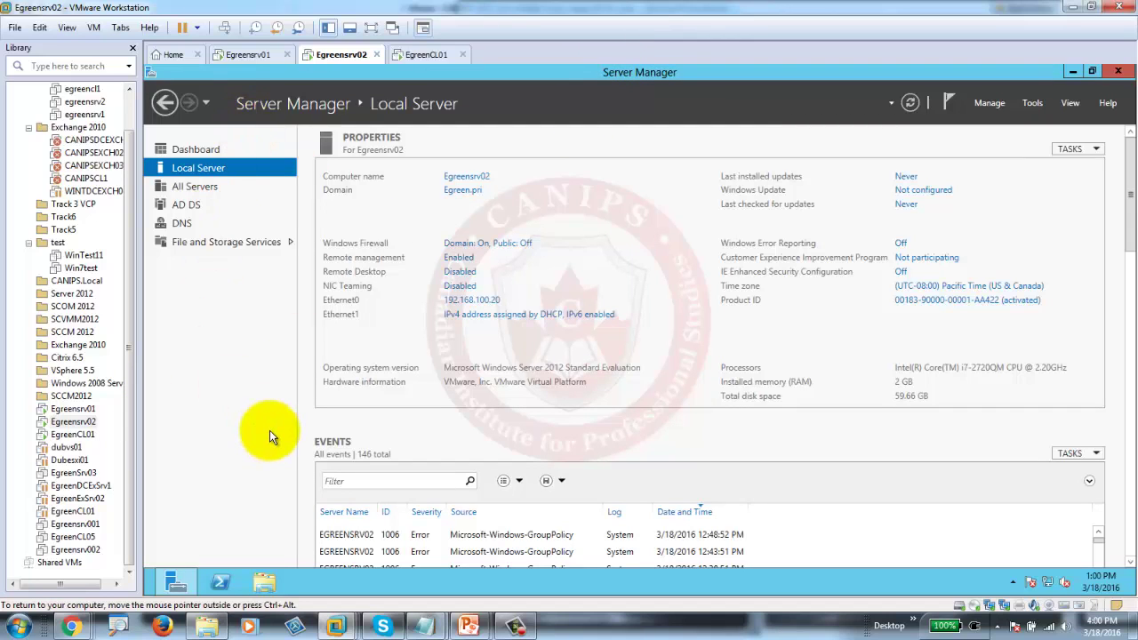
On Egreensrv01, open the EGREENSRV01 WSUS overview showing 32% synchronization and 321 unapproved updates.
{"action": "left_click", "coordinate": [245, 53]}
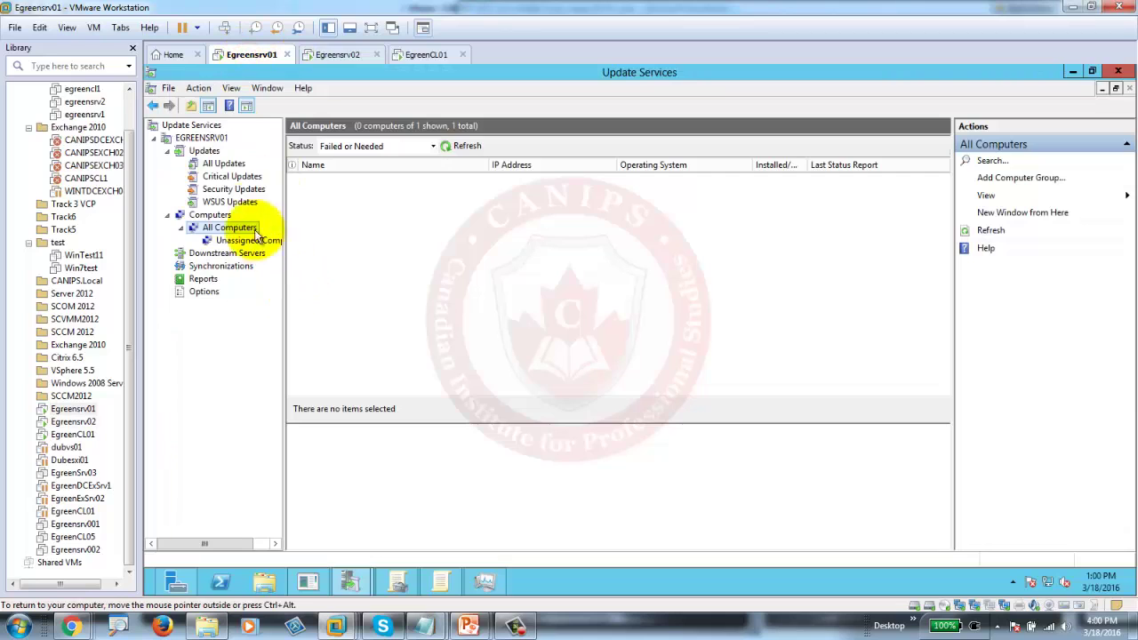
{"action": "left_click", "coordinate": [253, 56]}
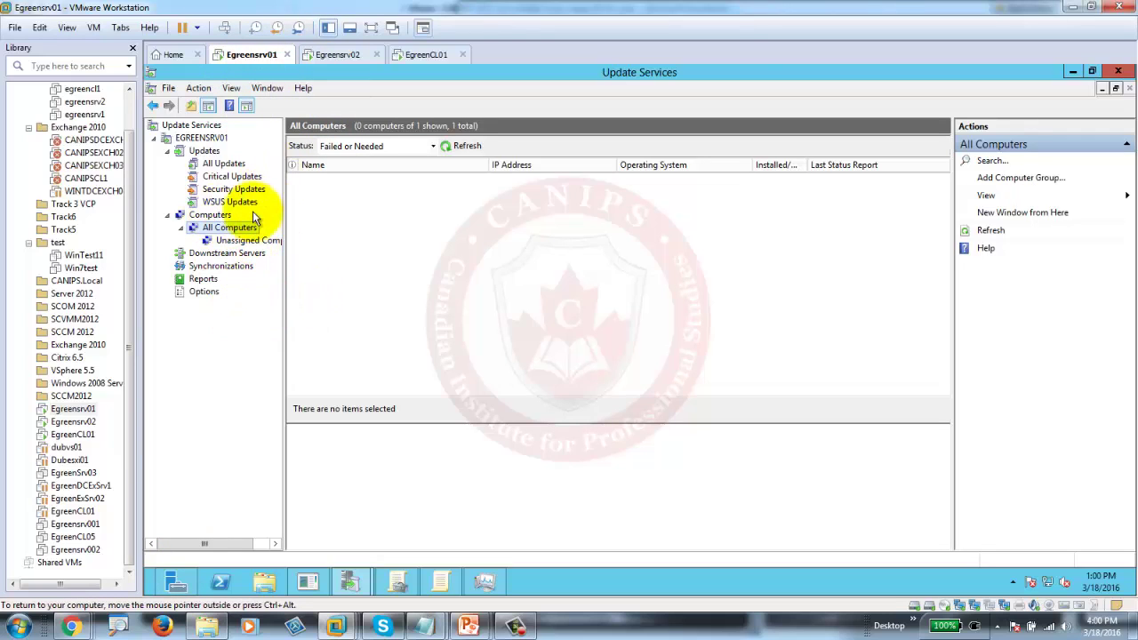
{"action": "left_click", "coordinate": [242, 240]}
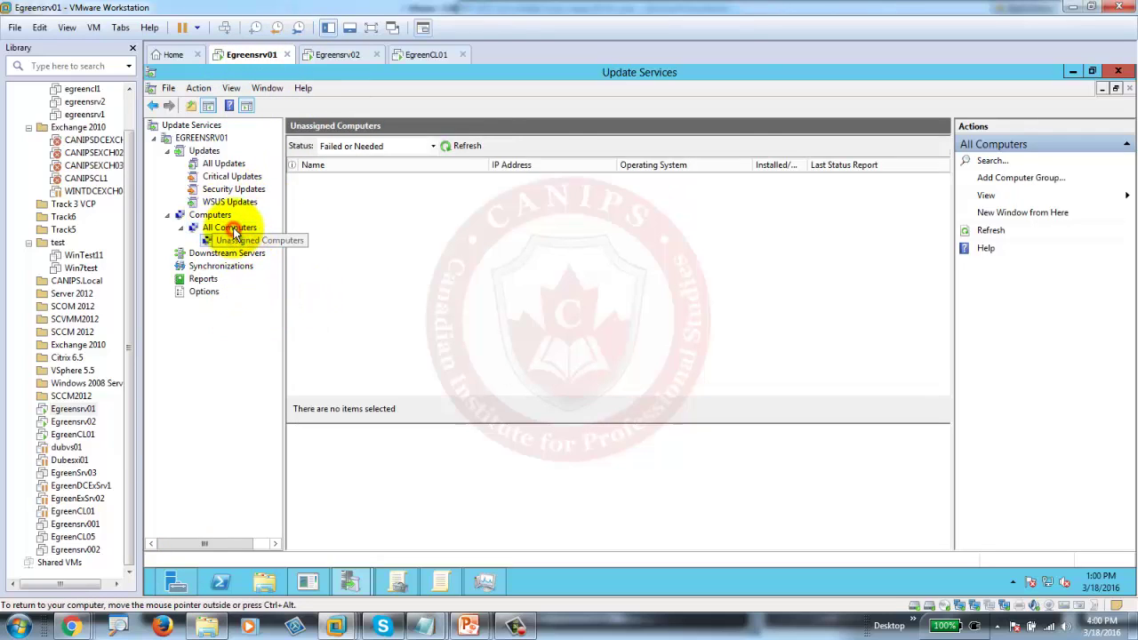
{"action": "left_click", "coordinate": [230, 228]}
{"action": "left_click", "coordinate": [203, 153]}
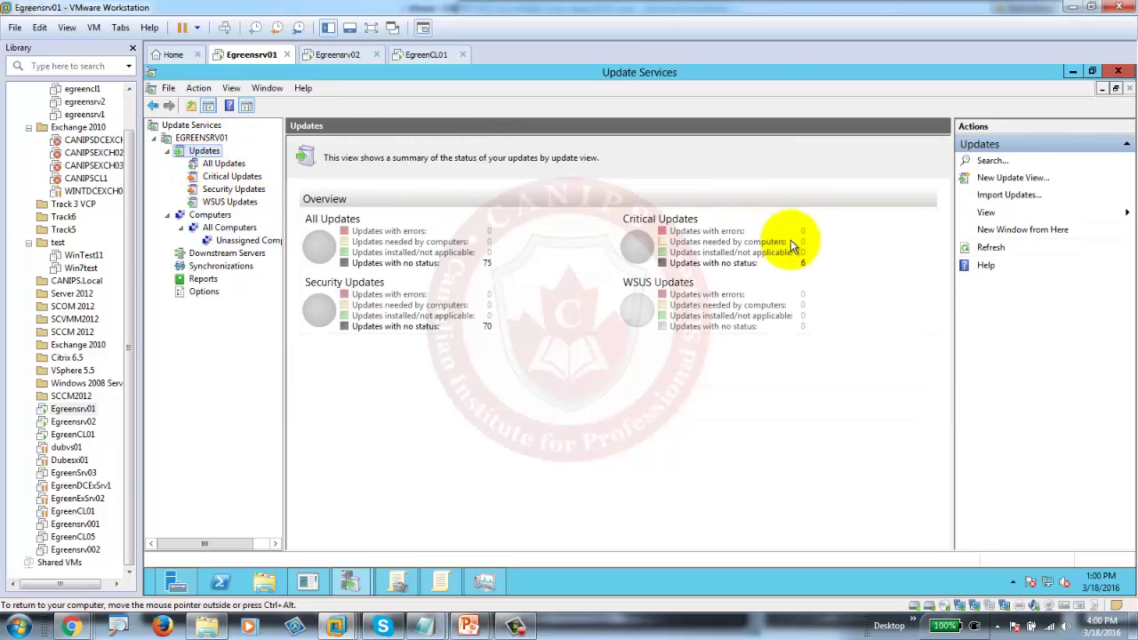
{"action": "left_click", "coordinate": [200, 137]}
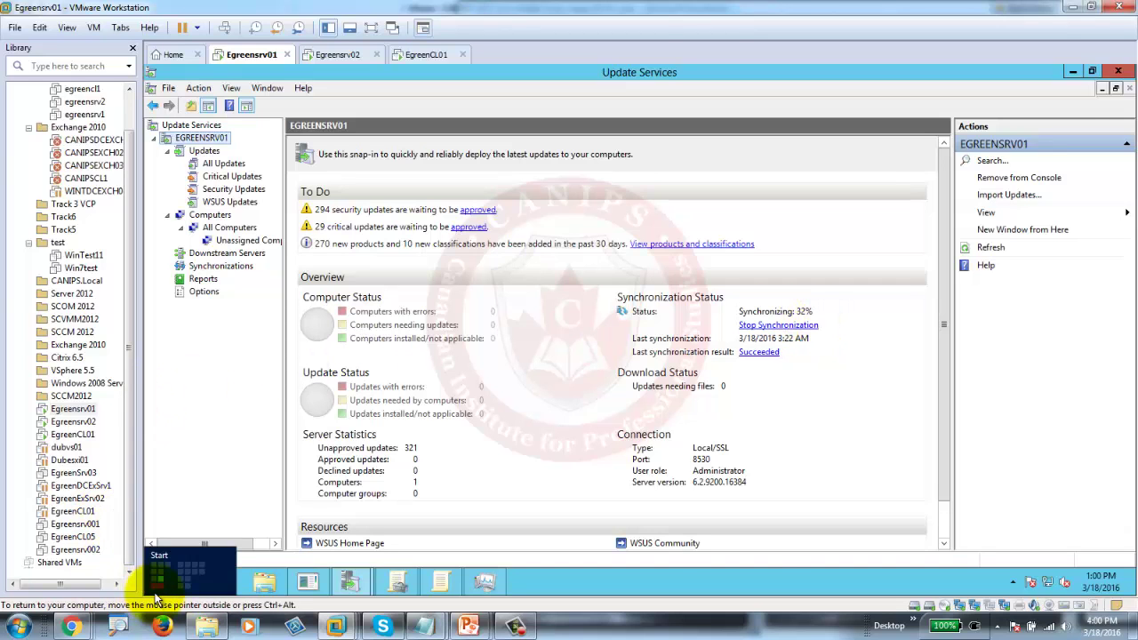
{"action": "left_click", "coordinate": [151, 576]}
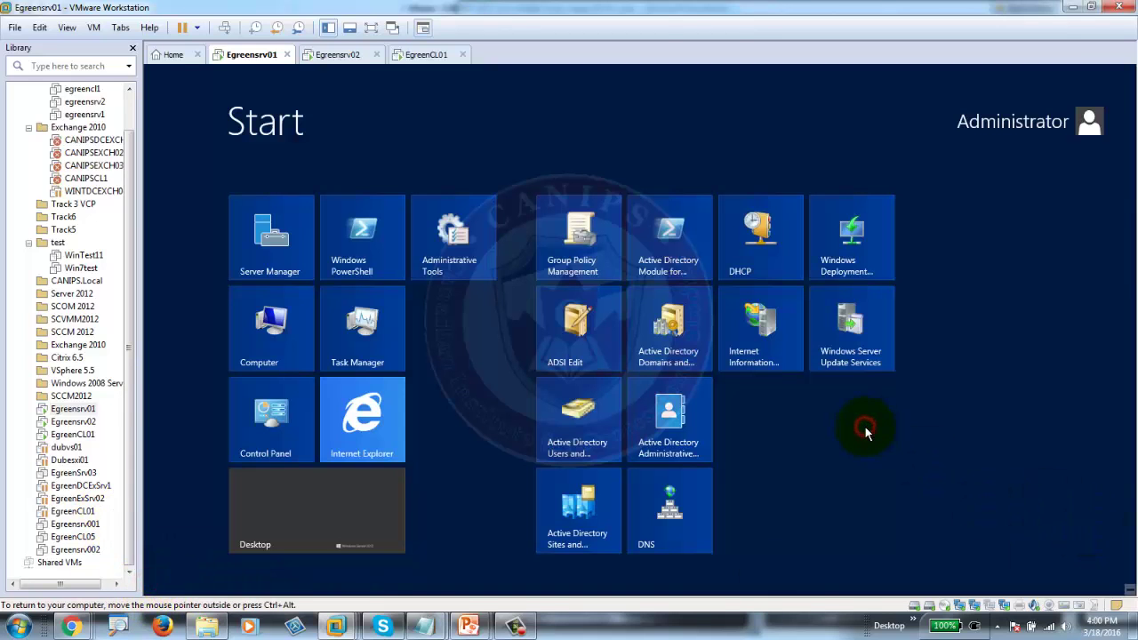
Restart Egreensrv01 with shutdown reason Hardware: Installation (Unplanned).
{"action": "left_click", "coordinate": [864, 425]}
{"action": "mouse_move", "coordinate": [1127, 582]}
{"action": "left_click", "coordinate": [1089, 402]}
{"action": "left_click", "coordinate": [1012, 495]}
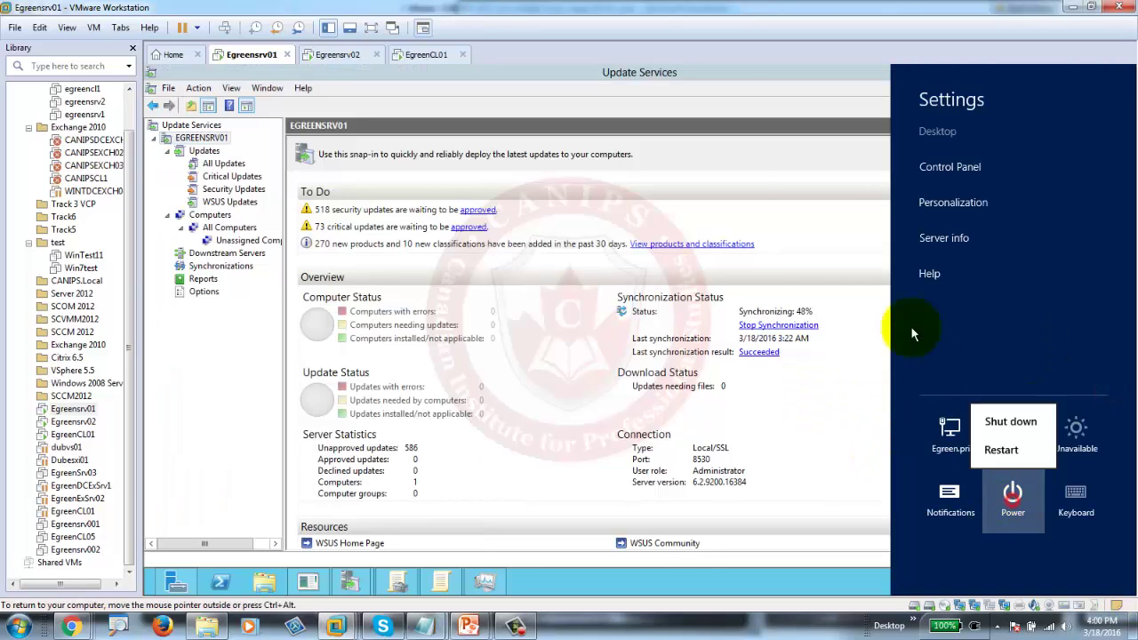
{"action": "left_click", "coordinate": [1000, 449]}
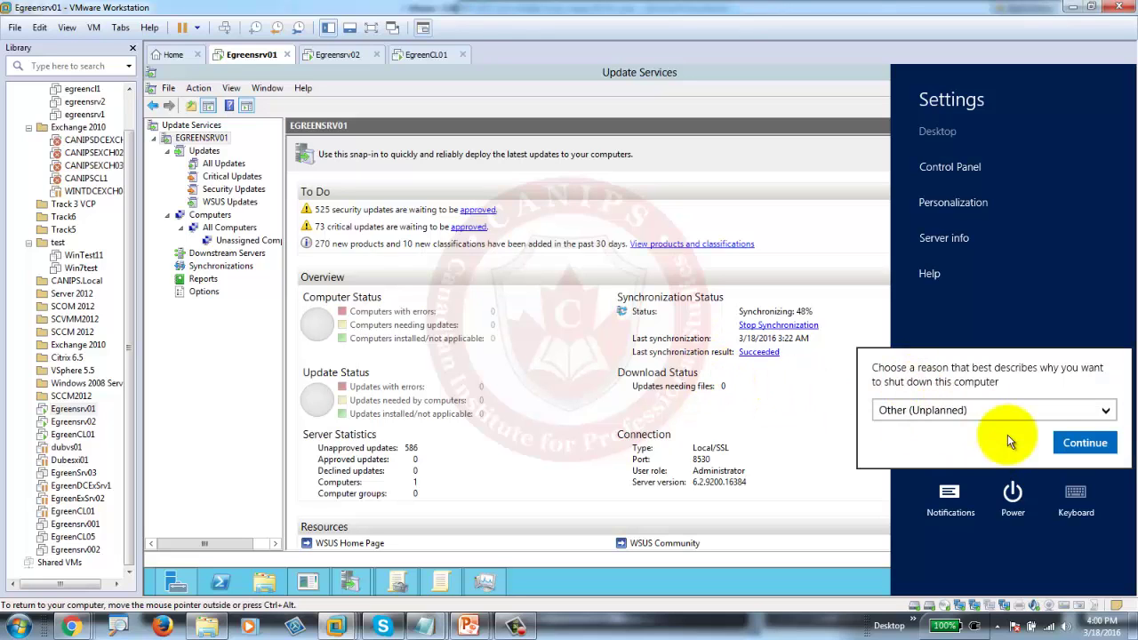
{"action": "left_click", "coordinate": [1011, 409]}
{"action": "left_click", "coordinate": [1013, 464]}
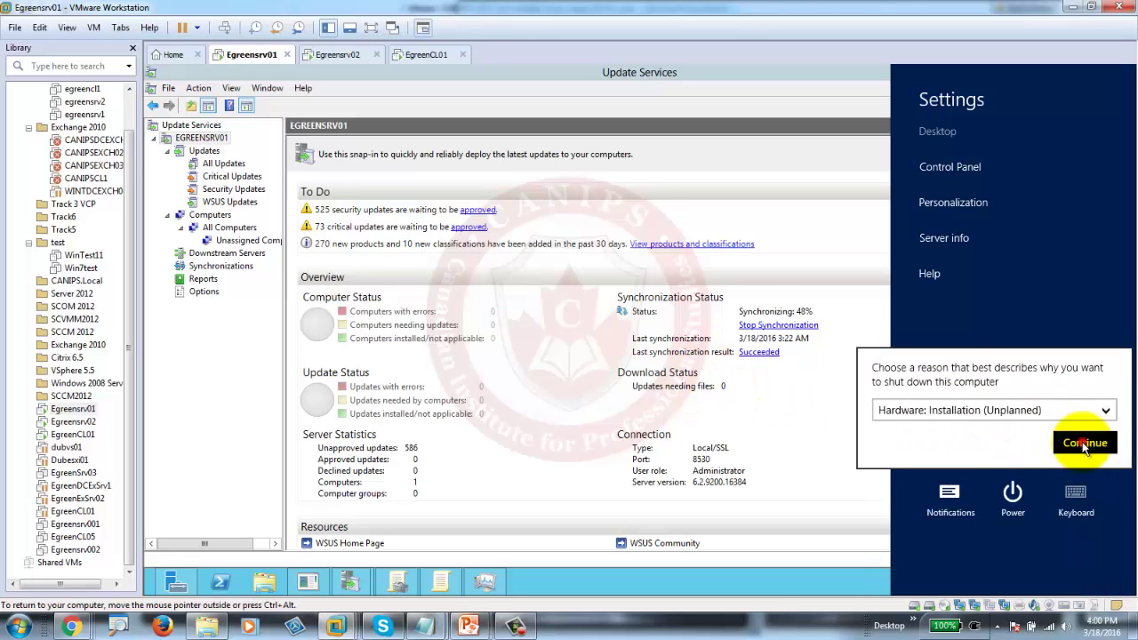
{"action": "left_click", "coordinate": [1084, 442]}
Restart Egreensrv02 with shutdown reason Hardware: Installation (Unplanned).
{"action": "left_click", "coordinate": [347, 54]}
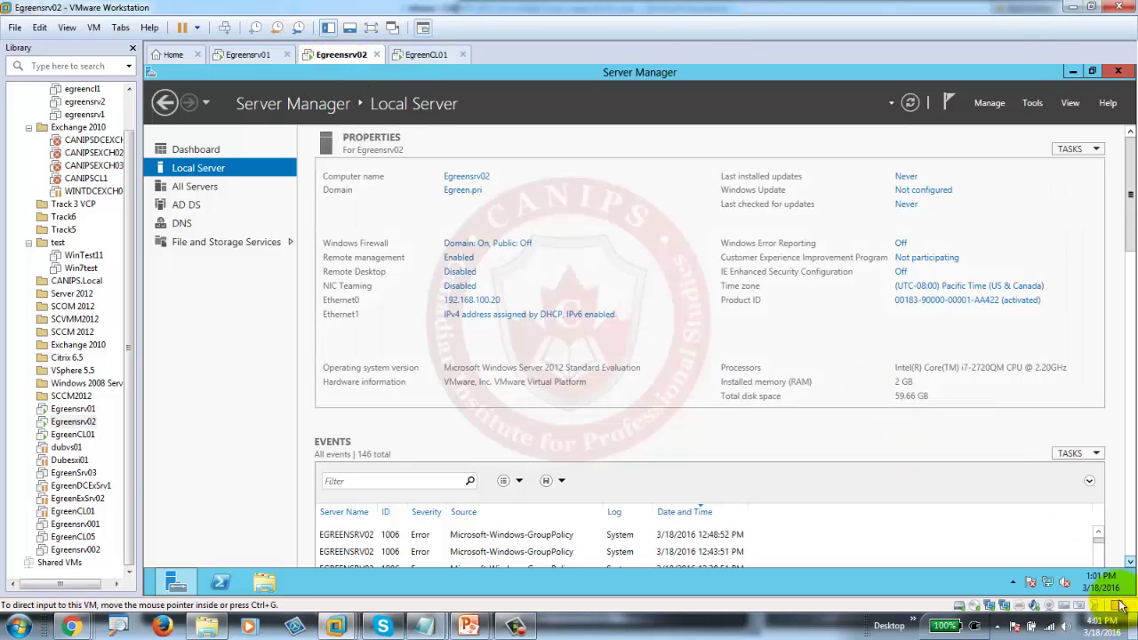
{"action": "mouse_move", "coordinate": [1118, 497]}
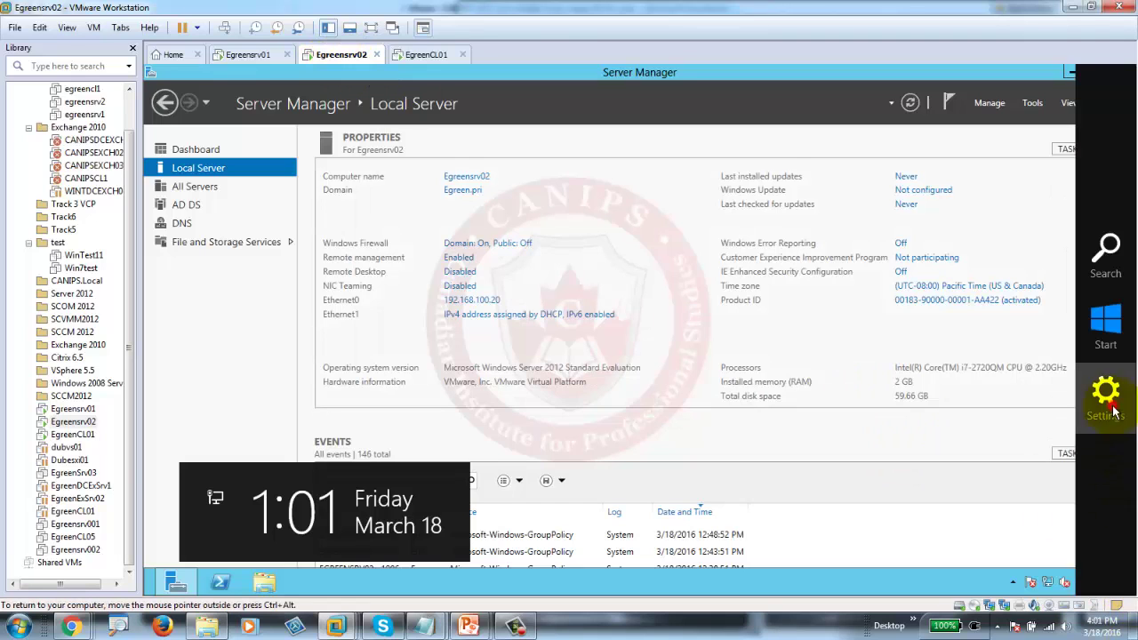
{"action": "left_click", "coordinate": [1110, 404]}
{"action": "left_click", "coordinate": [1011, 492]}
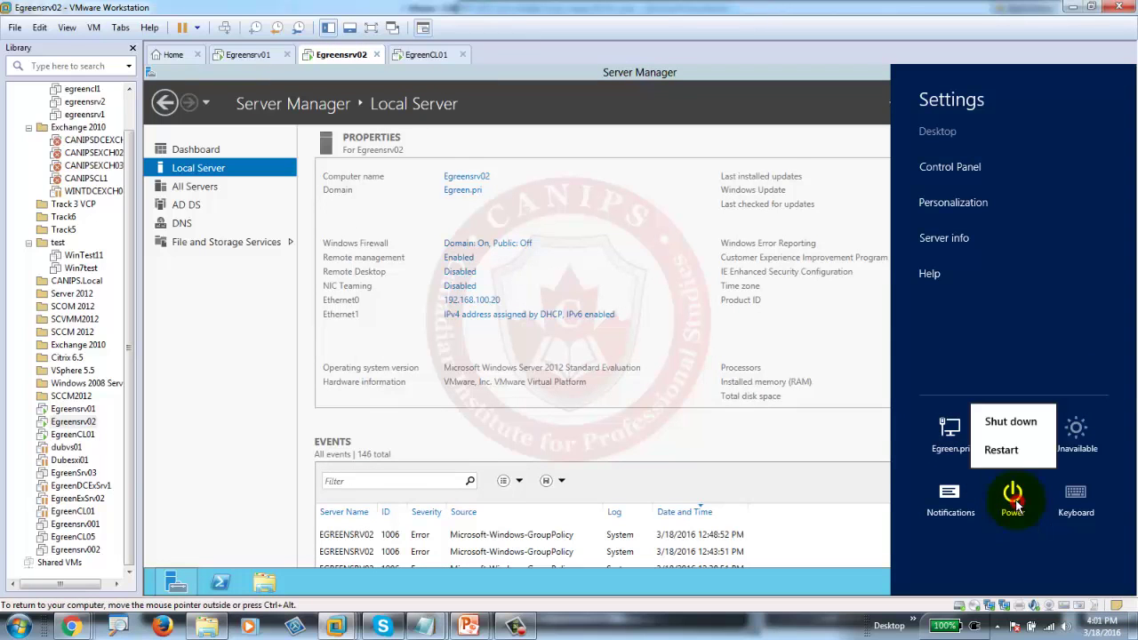
{"action": "left_click", "coordinate": [1002, 451]}
{"action": "left_click", "coordinate": [916, 406]}
{"action": "left_click", "coordinate": [950, 480]}
{"action": "left_click", "coordinate": [1079, 442]}
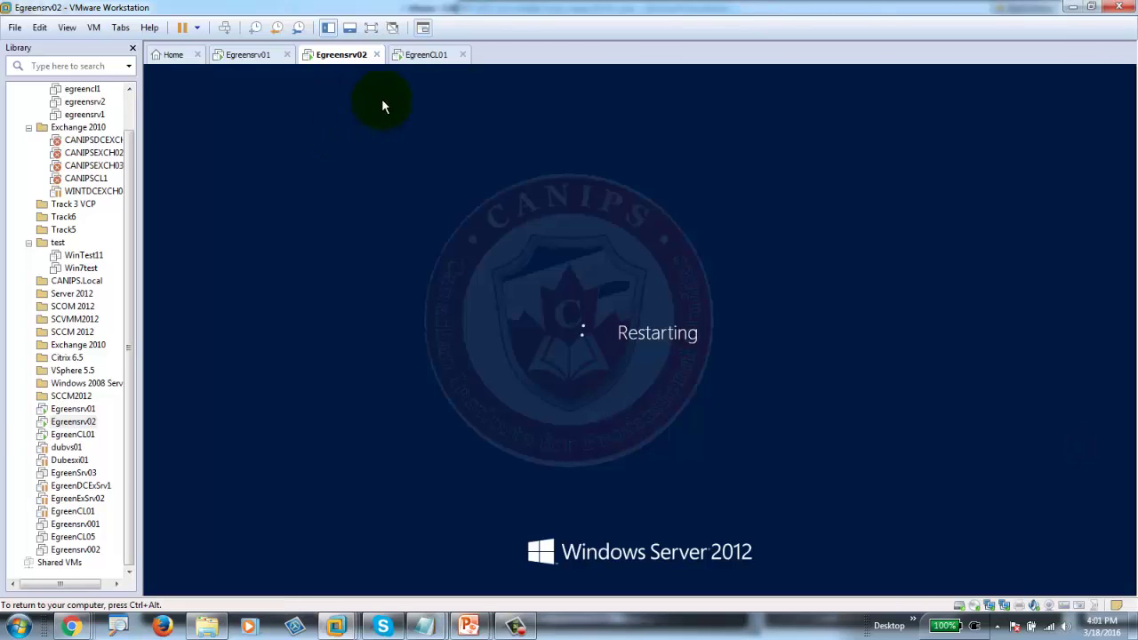
Restart the EgreenCL01 Windows 7 client from the Start menu.
{"action": "left_click", "coordinate": [411, 55]}
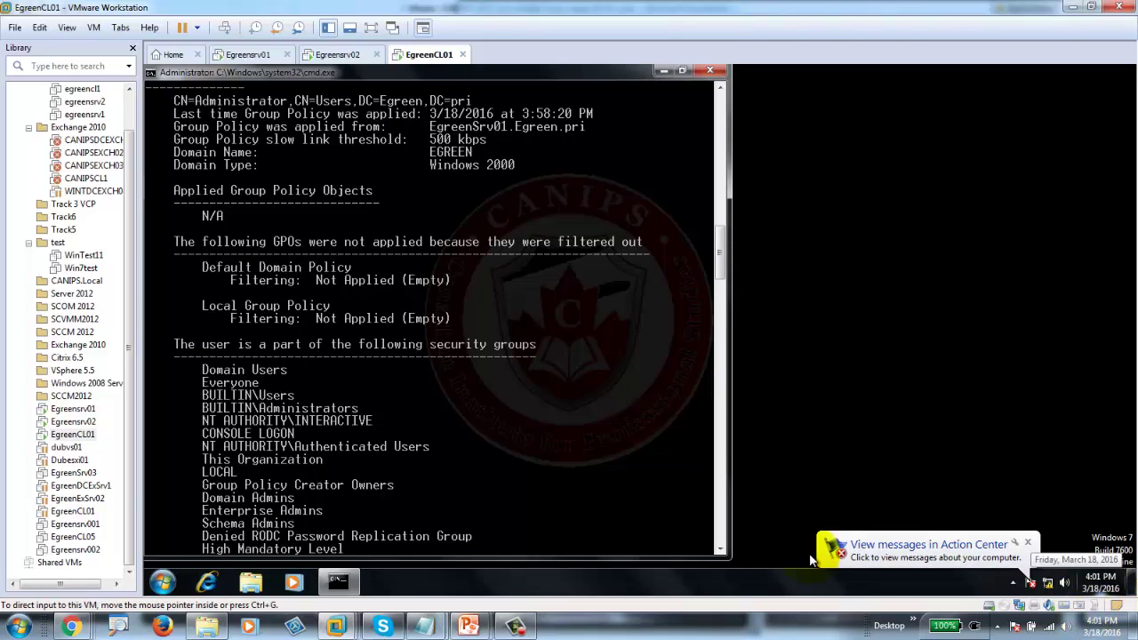
{"action": "left_click", "coordinate": [162, 582]}
{"action": "mouse_move", "coordinate": [391, 545]}
{"action": "left_click", "coordinate": [444, 528]}
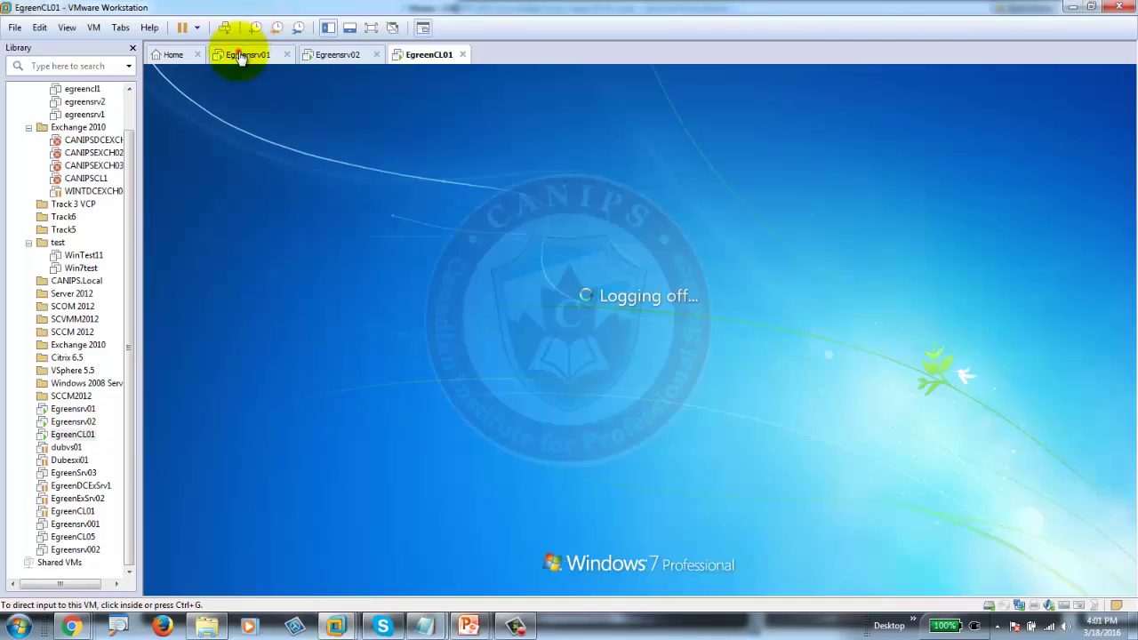
On Egreensrv01, restart despite Task Manager being open; WSUS overview shows 65% synchronized.
{"action": "left_click", "coordinate": [240, 54]}
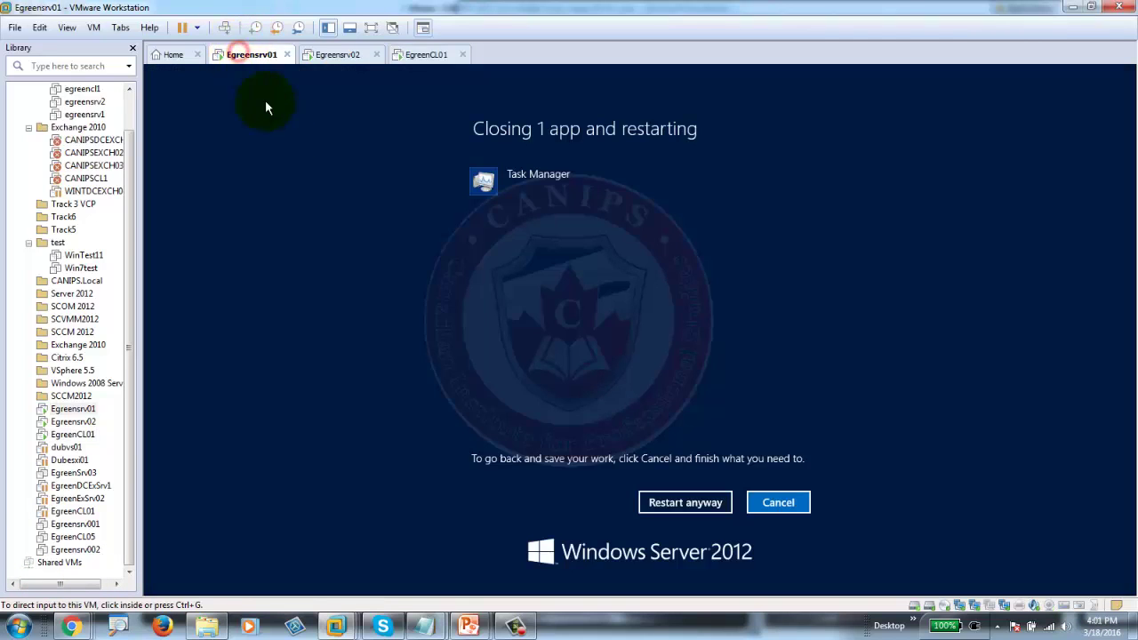
{"action": "left_click", "coordinate": [677, 503]}
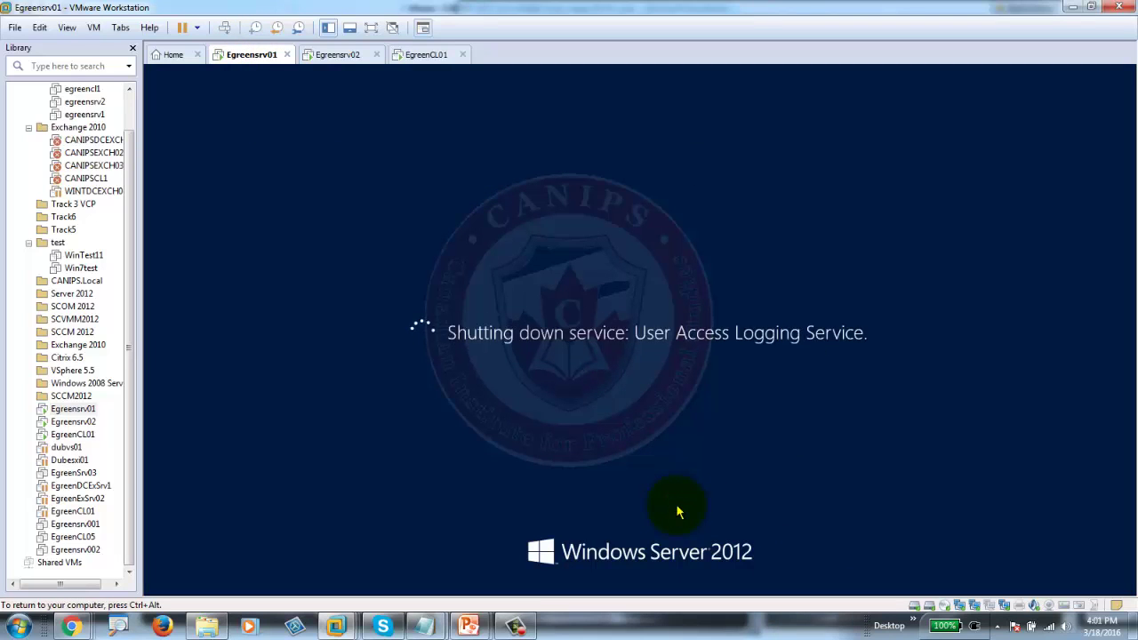
{"action": "left_click", "coordinate": [511, 623]}
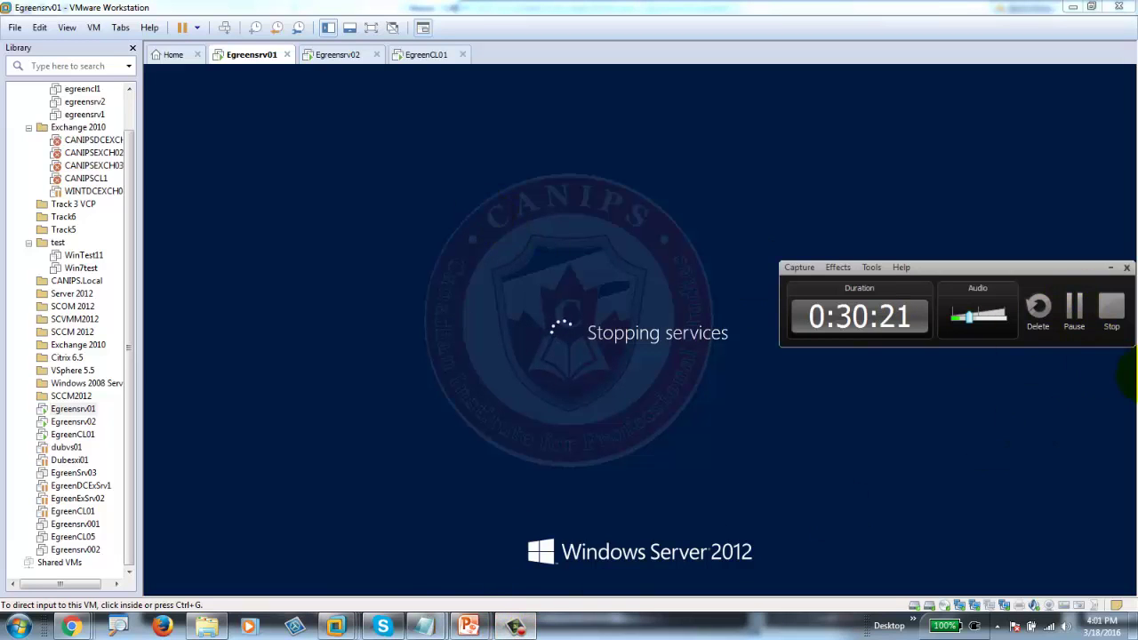
{"action": "left_click", "coordinate": [1074, 307]}
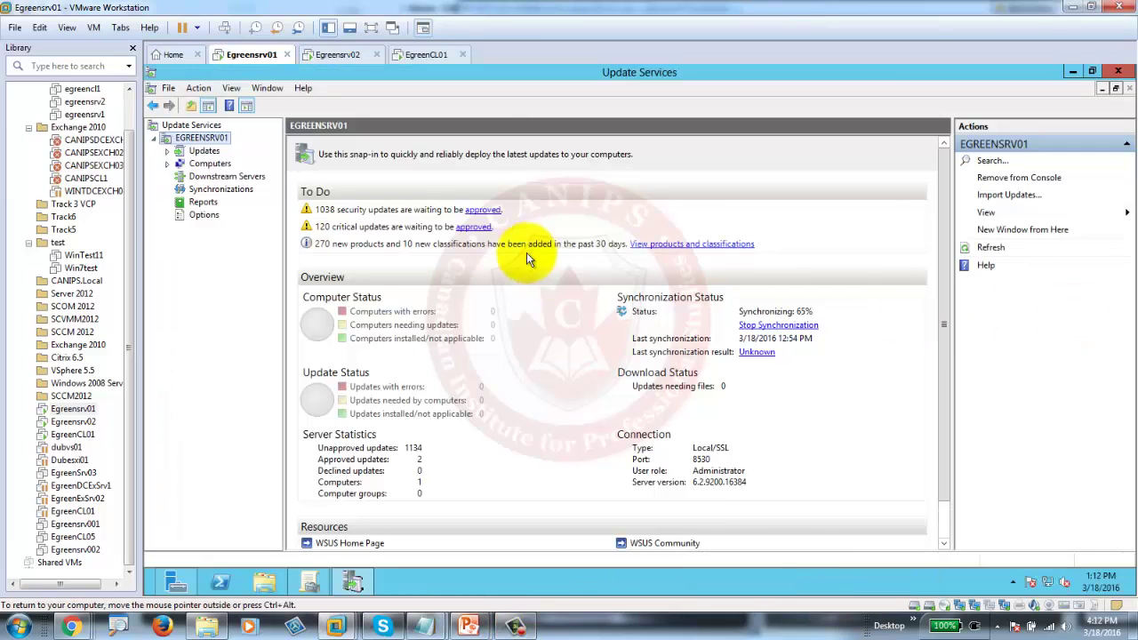
Run gpupdate in a Command Prompt on EgreenCL01, review its errors, and return to Egreensrv01.
{"action": "left_click", "coordinate": [413, 54]}
{"action": "left_click", "coordinate": [168, 586]}
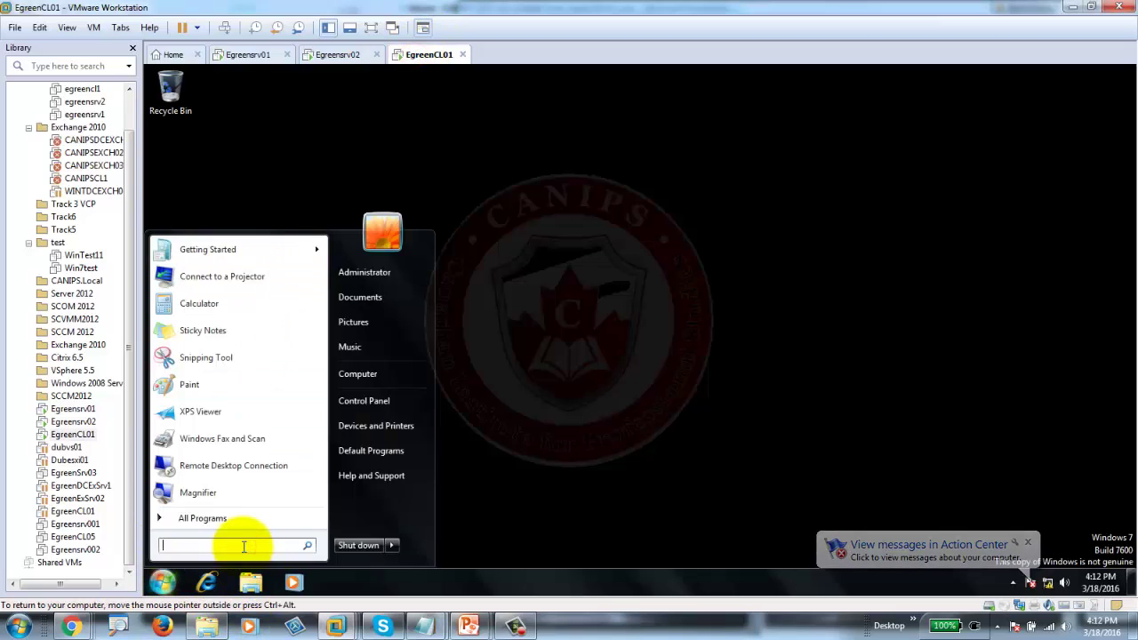
{"action": "type", "text": "cmd"}
{"action": "key", "text": "Return"}
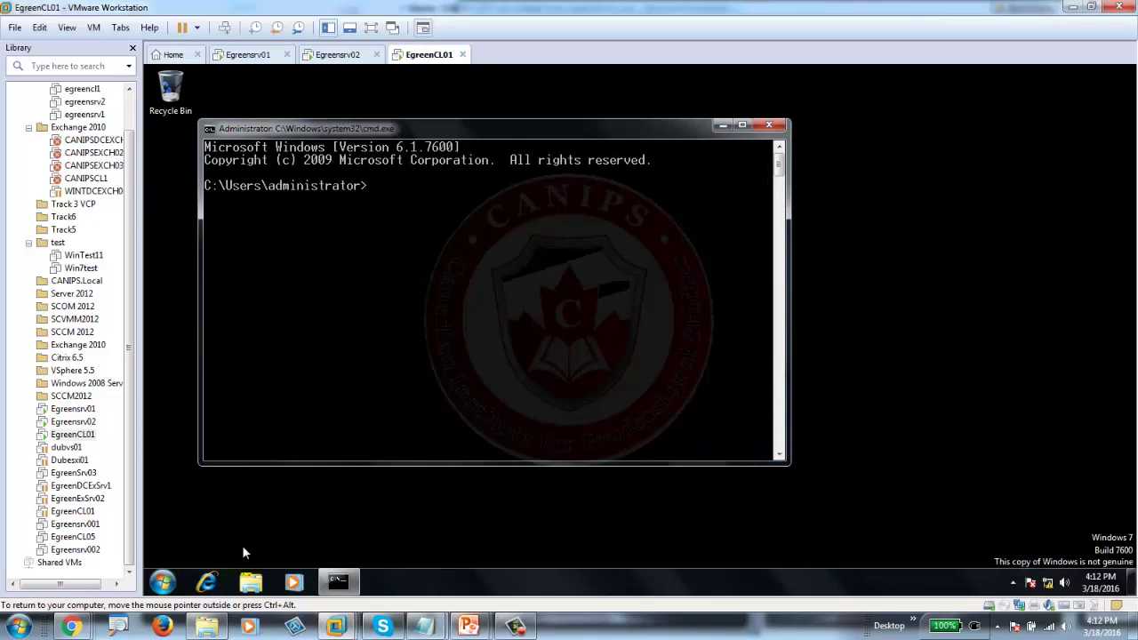
{"action": "type", "text": "gpupdate"}
{"action": "key", "text": "Return"}
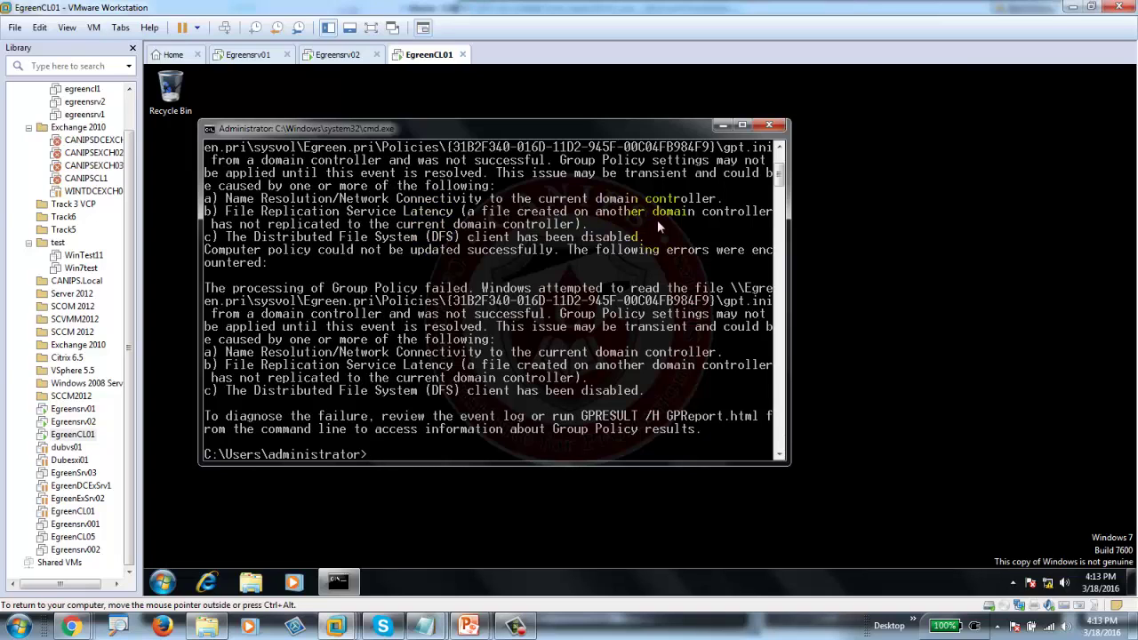
{"action": "scroll", "coordinate": [495, 255], "scroll_direction": "up", "scroll_amount": 3}
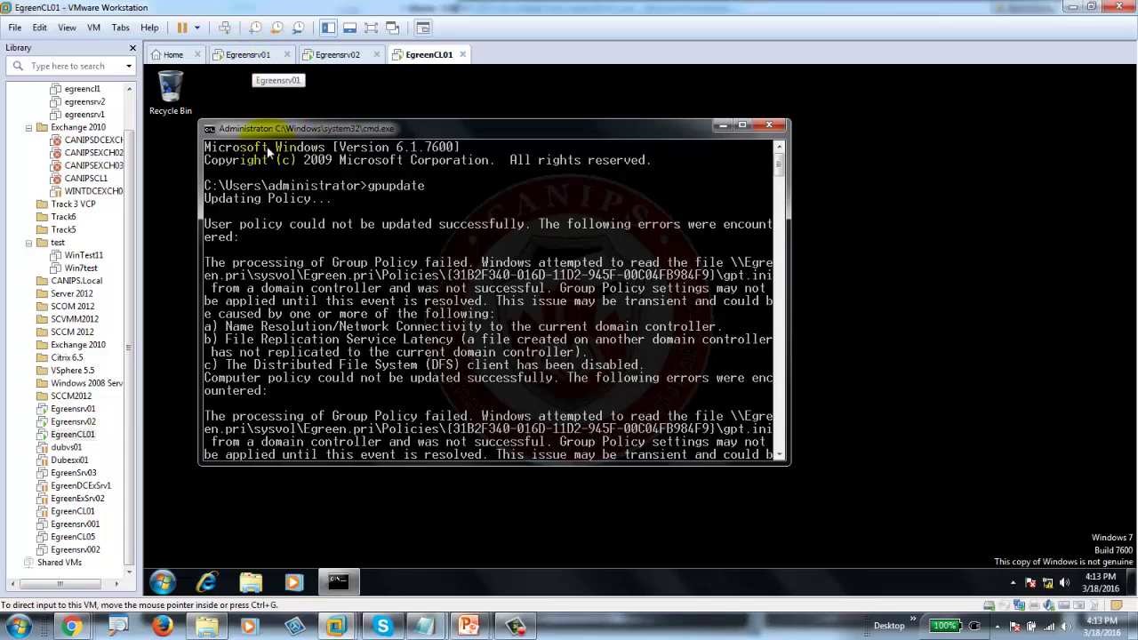
{"action": "left_click", "coordinate": [238, 55]}
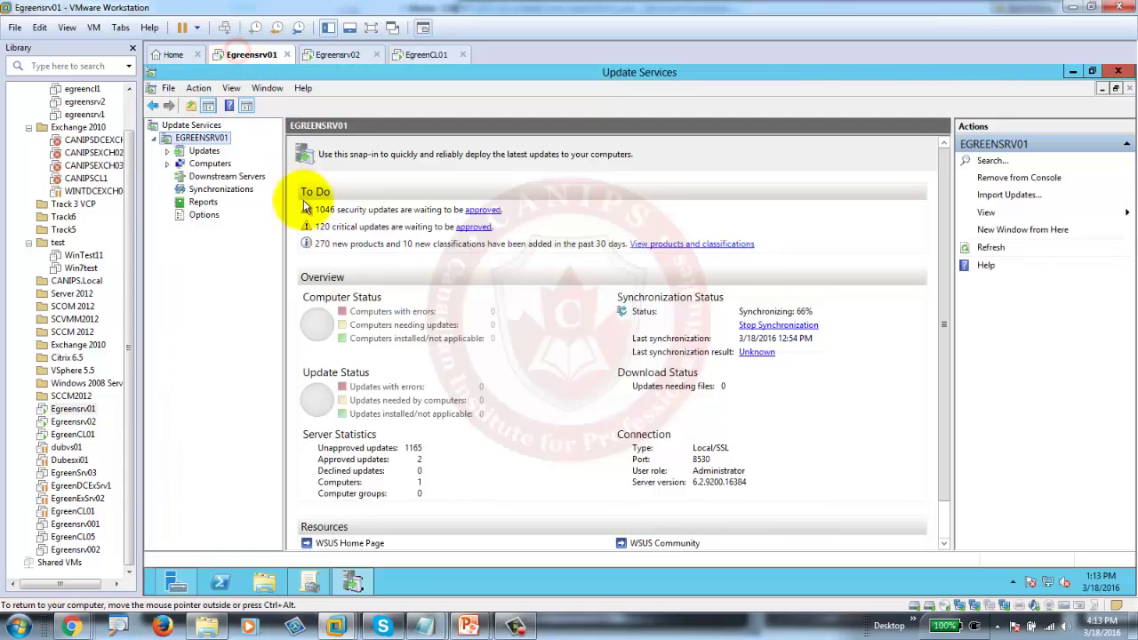
In Group Policy Management, start a new GPO under Group Policy Objects, then cancel it.
{"action": "left_click", "coordinate": [310, 582]}
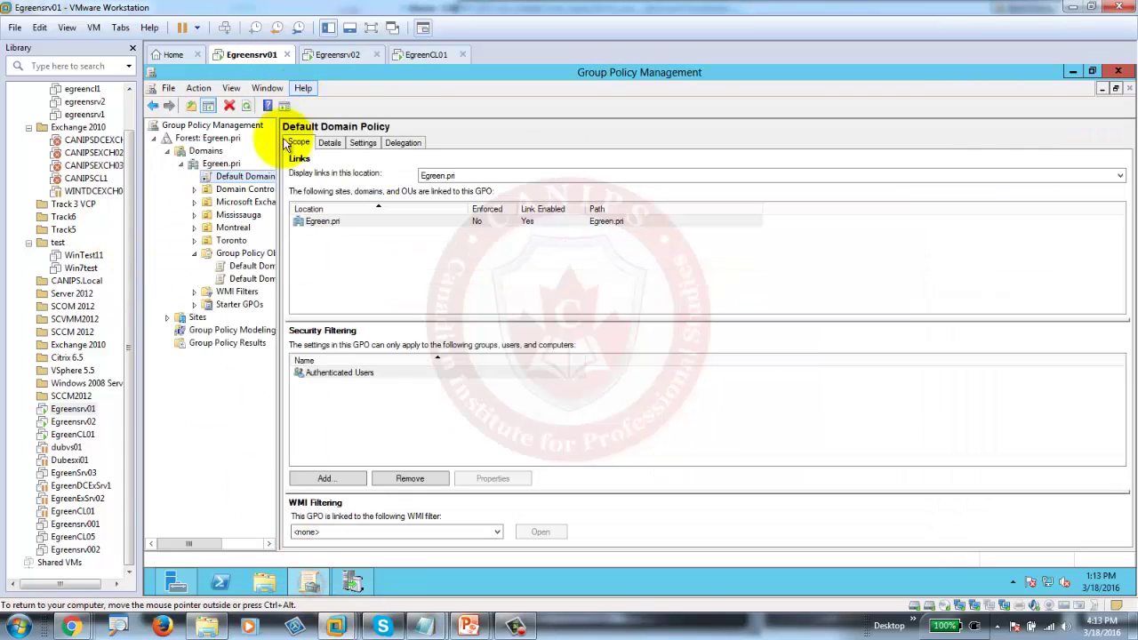
{"action": "right_click", "coordinate": [219, 167]}
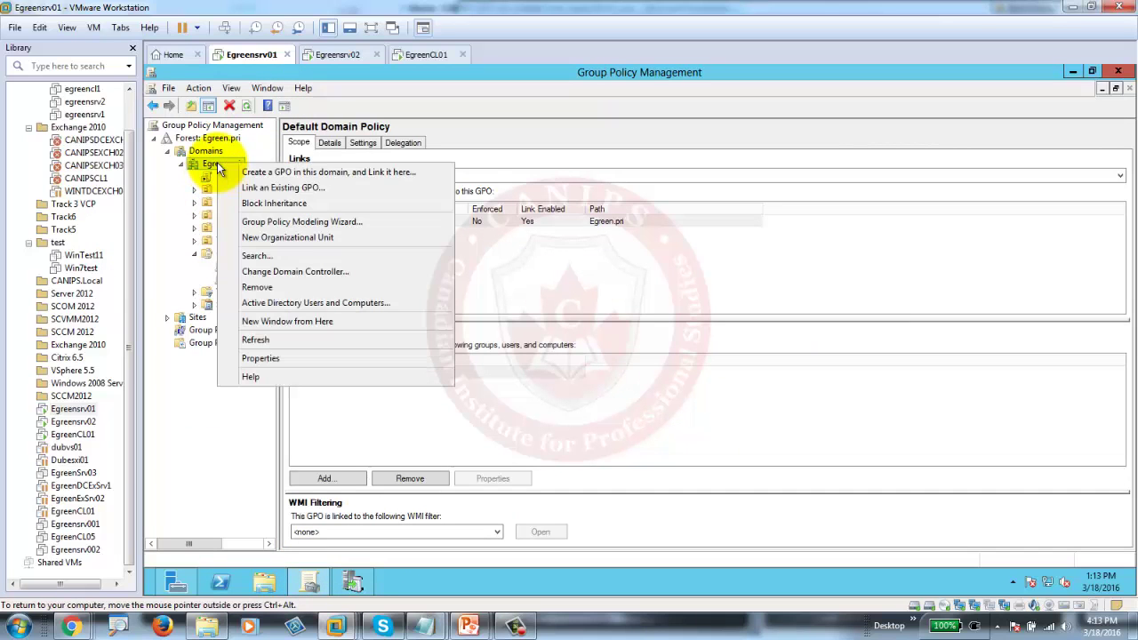
{"action": "left_click", "coordinate": [186, 254]}
{"action": "right_click", "coordinate": [236, 258]}
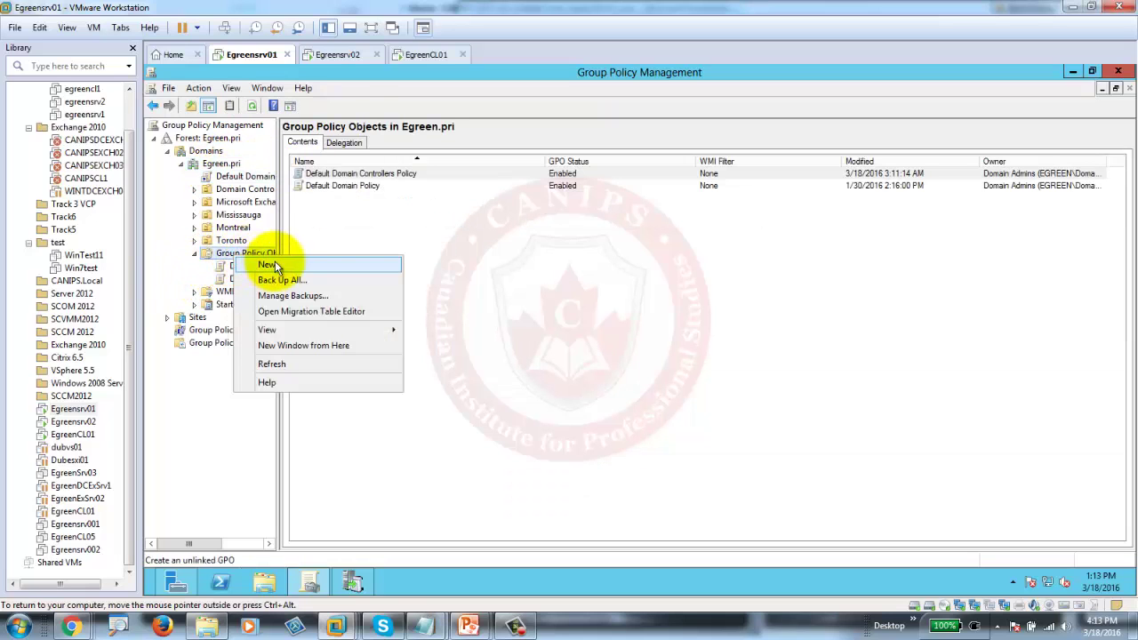
{"action": "left_click", "coordinate": [269, 263]}
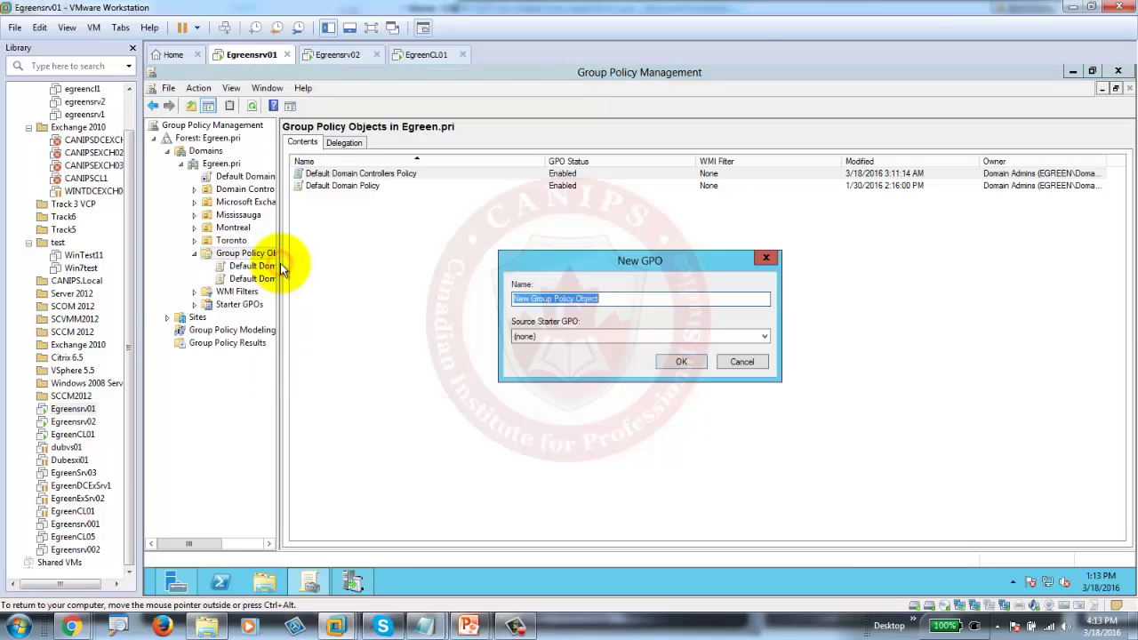
{"action": "left_click", "coordinate": [738, 362]}
Select the Default Domain Policy linked to Egreen.pri, dismiss the warning, and return to EgreenCL01.
{"action": "left_click", "coordinate": [221, 164]}
{"action": "left_click", "coordinate": [228, 177]}
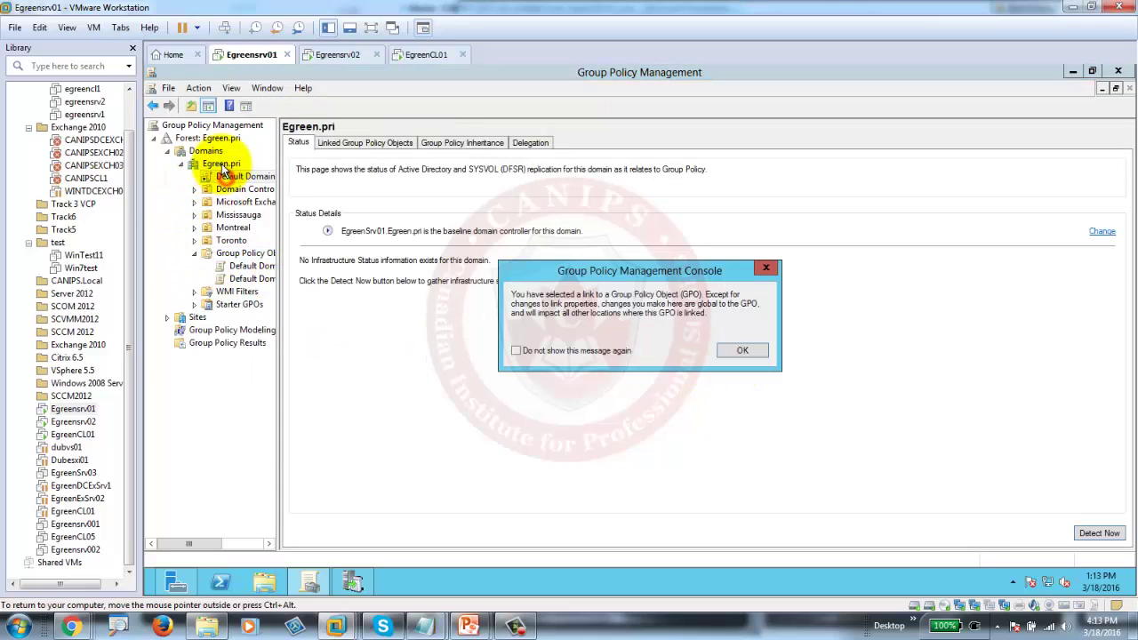
{"action": "left_click", "coordinate": [741, 351]}
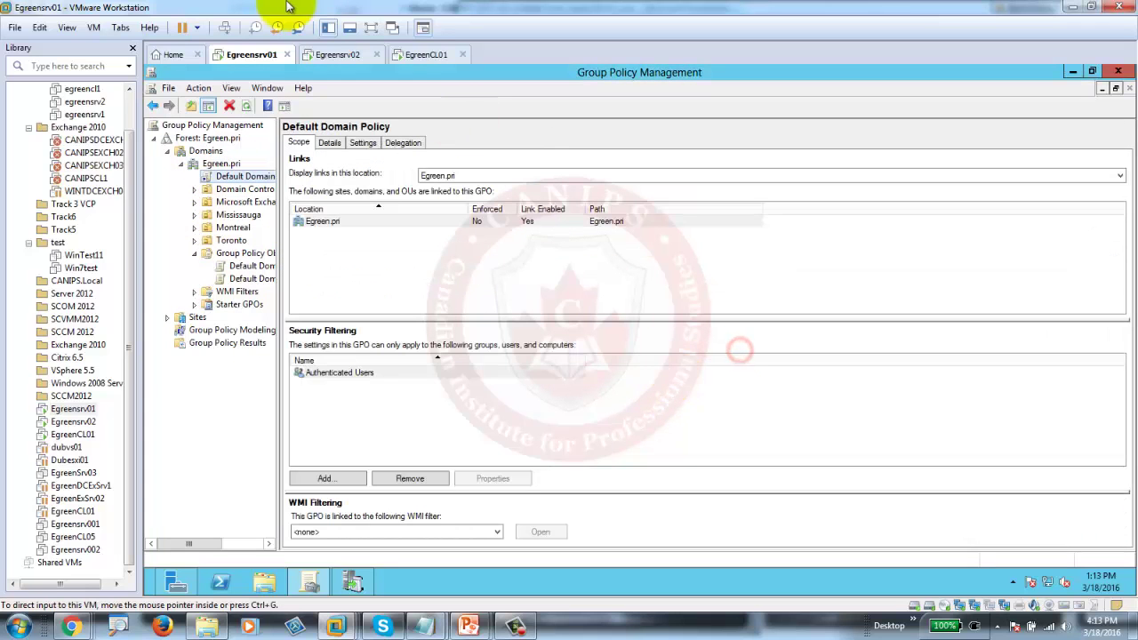
{"action": "left_click", "coordinate": [423, 54]}
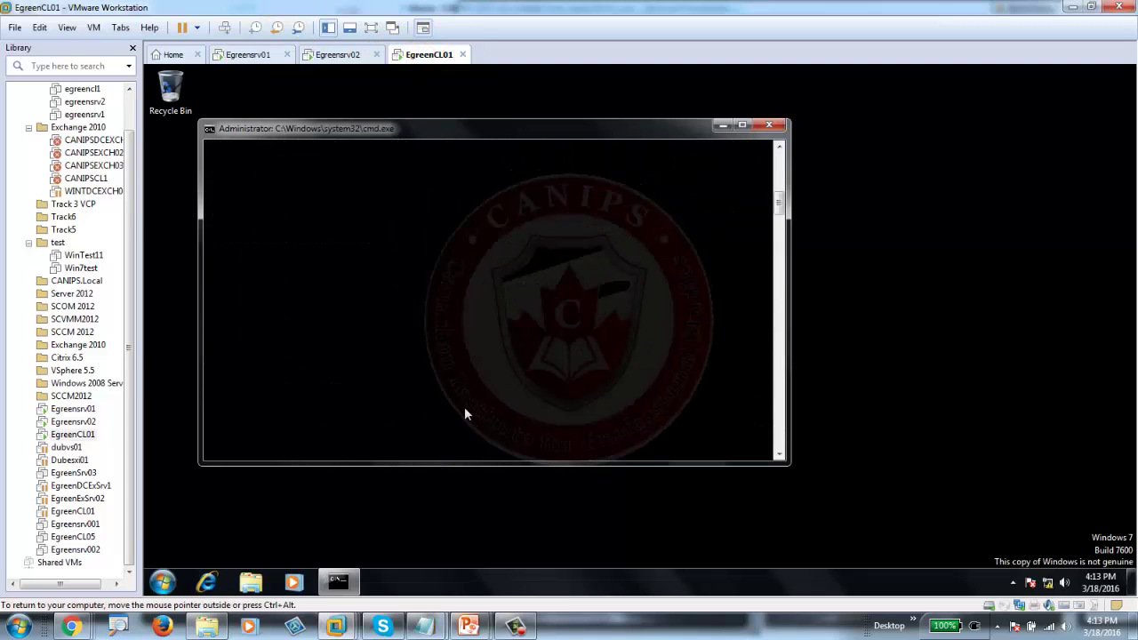
Run gpupdate /force twice on the client, then open Explorer's options for Computer.
{"action": "key", "text": "Return"}
{"action": "key", "text": "Return"}
{"action": "type", "text": "gp"}
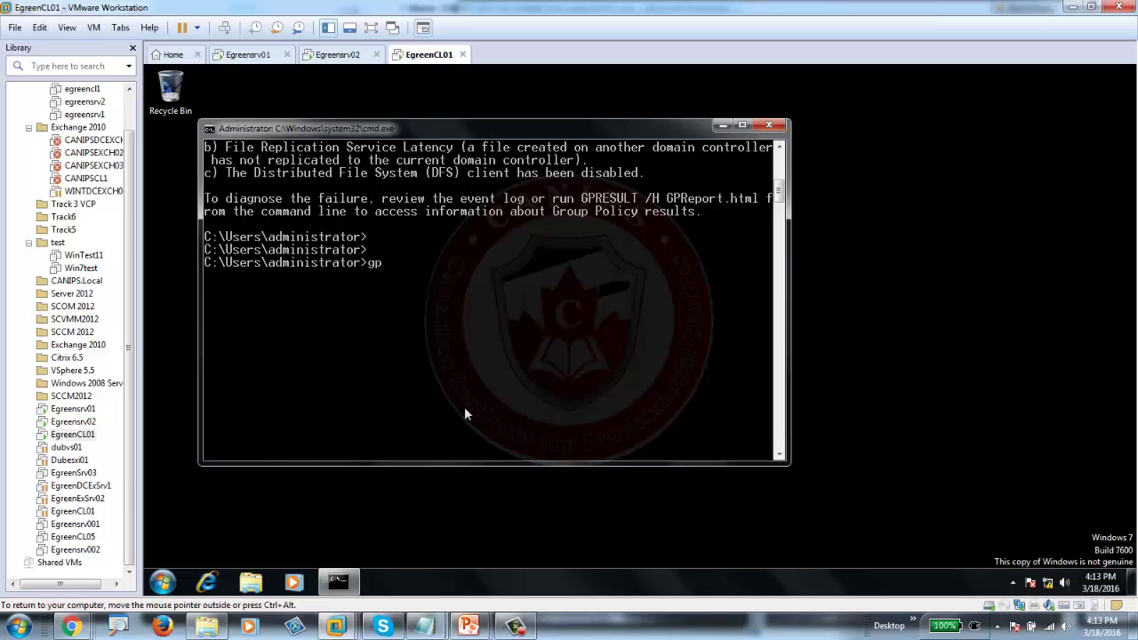
{"action": "type", "text": "update /force"}
{"action": "key", "text": "Return"}
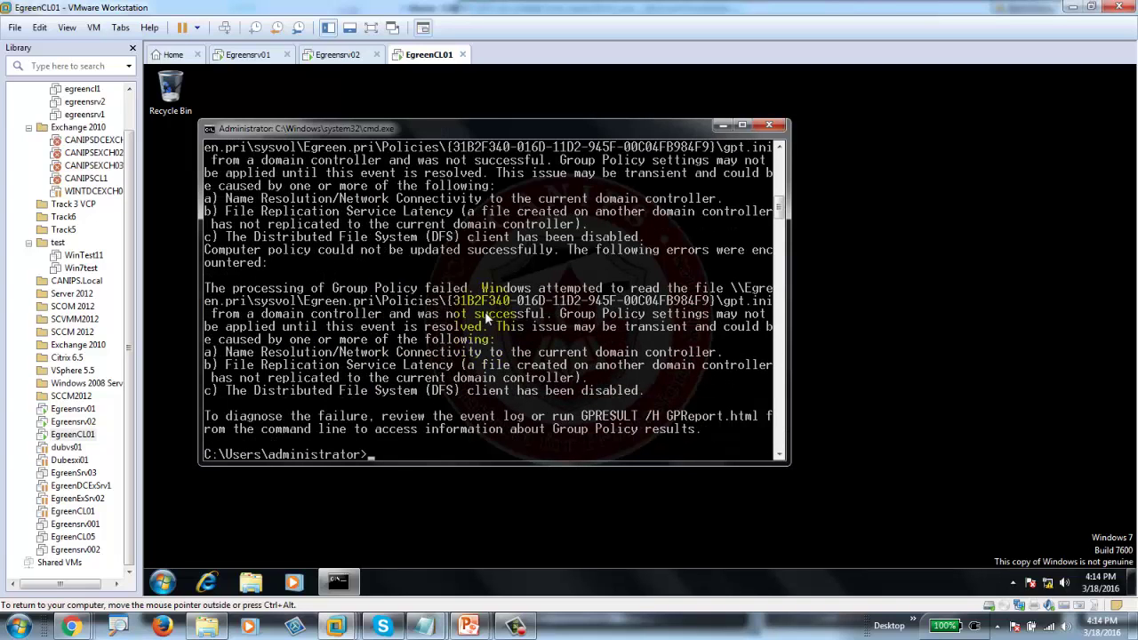
{"action": "key", "text": "Return"}
{"action": "key", "text": "Return"}
{"action": "key", "text": "Up"}
{"action": "key", "text": "Return"}
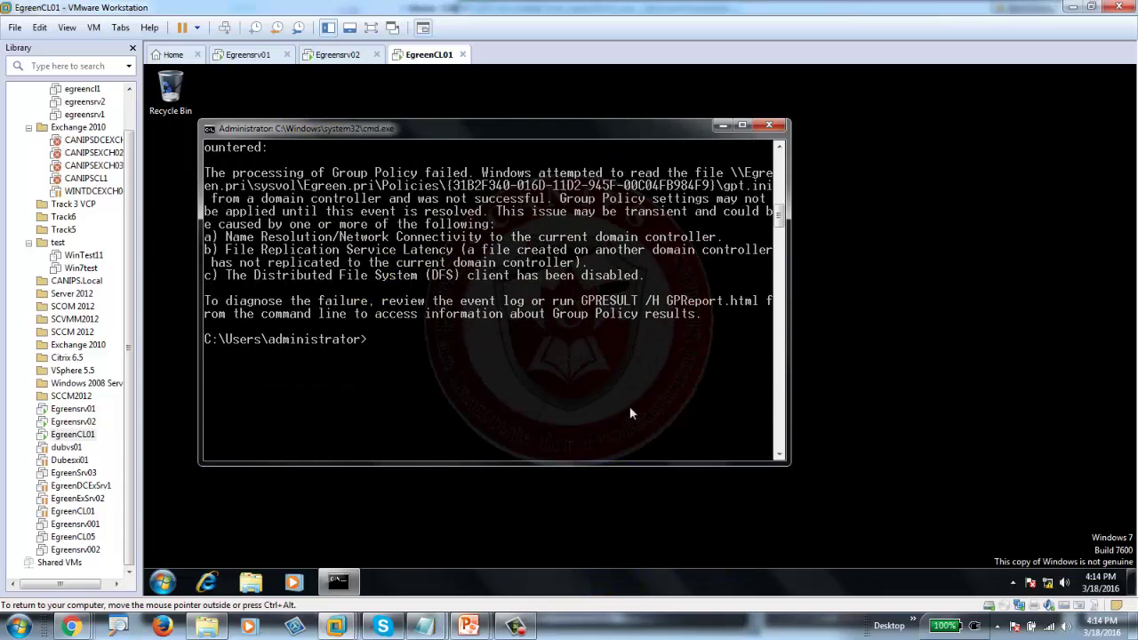
{"action": "left_click", "coordinate": [251, 582]}
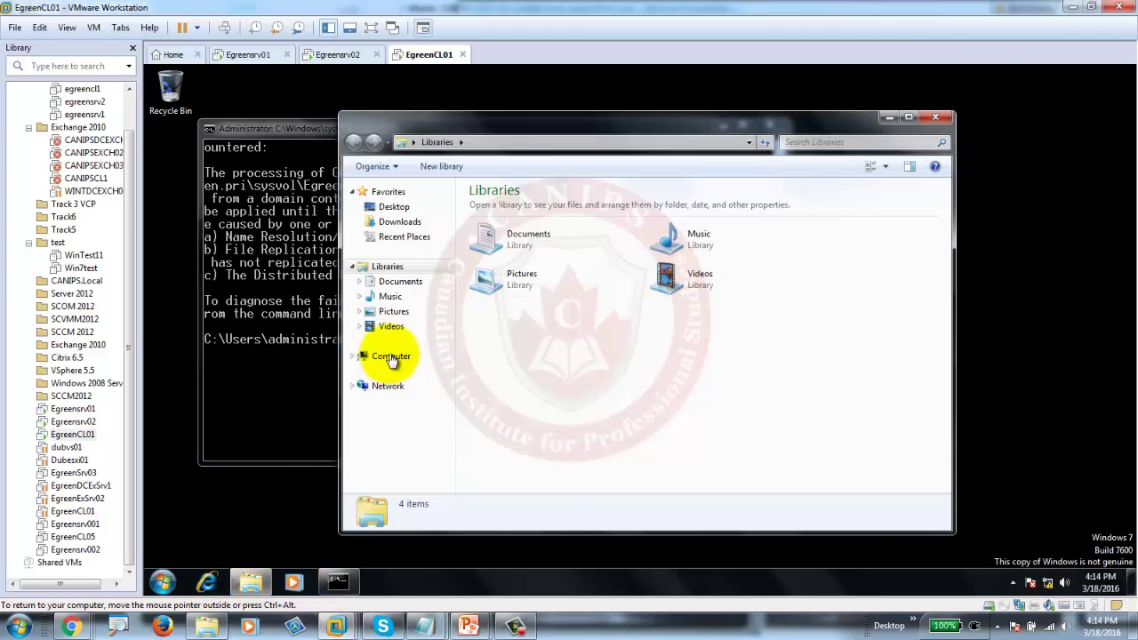
{"action": "right_click", "coordinate": [388, 356]}
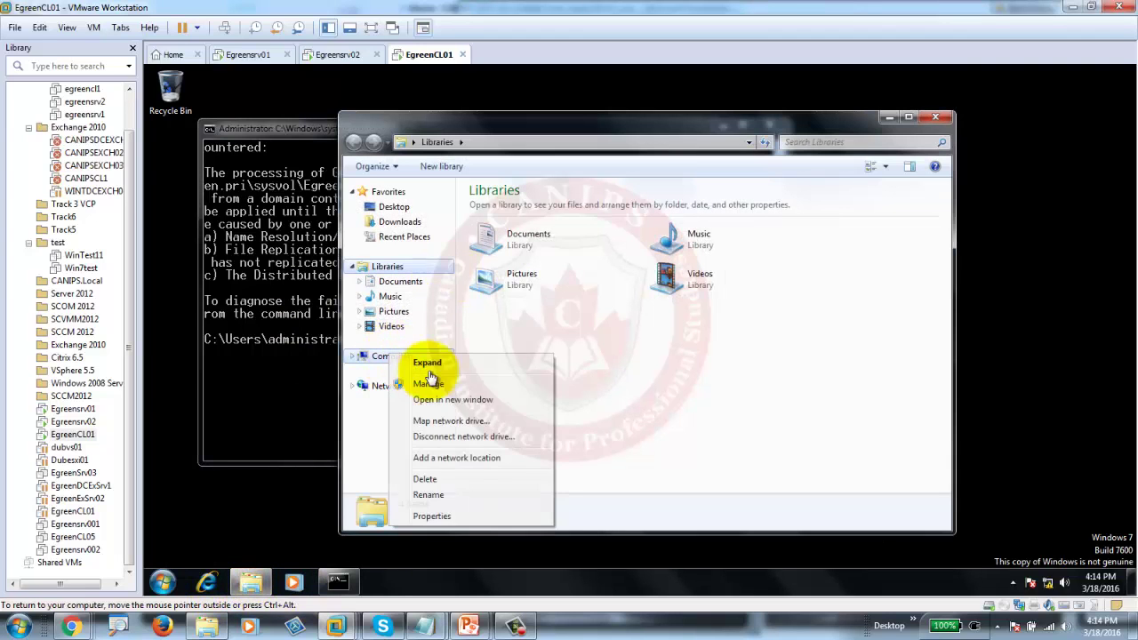
Move EgreenCL01 out of the Egreen.pri domain into the AAA workgroup.
{"action": "left_click", "coordinate": [456, 515]}
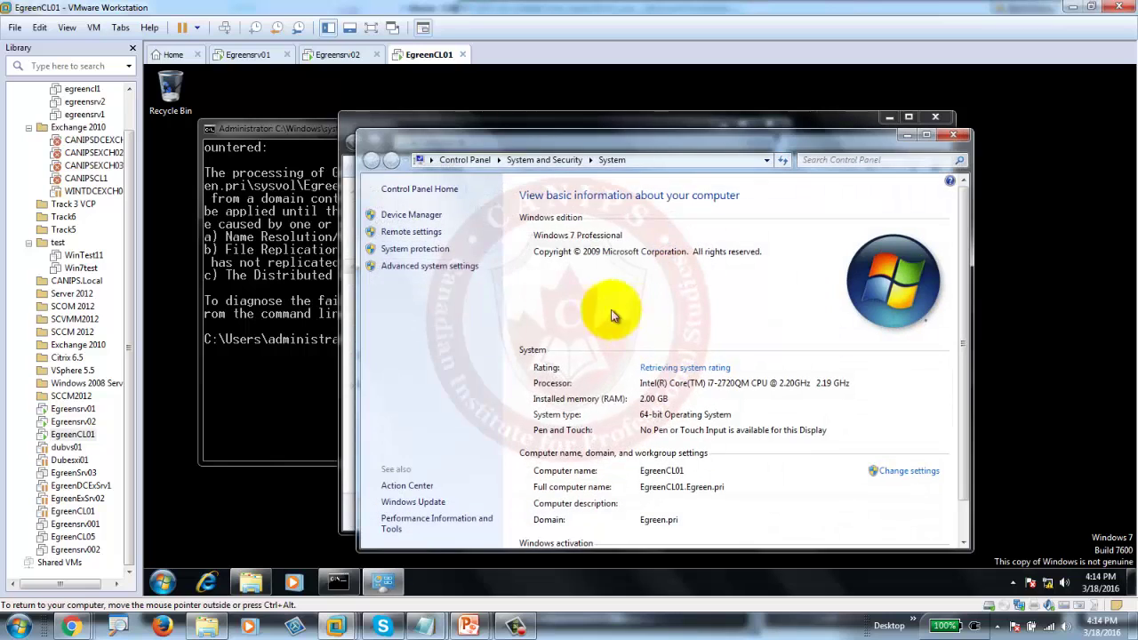
{"action": "left_click", "coordinate": [906, 480]}
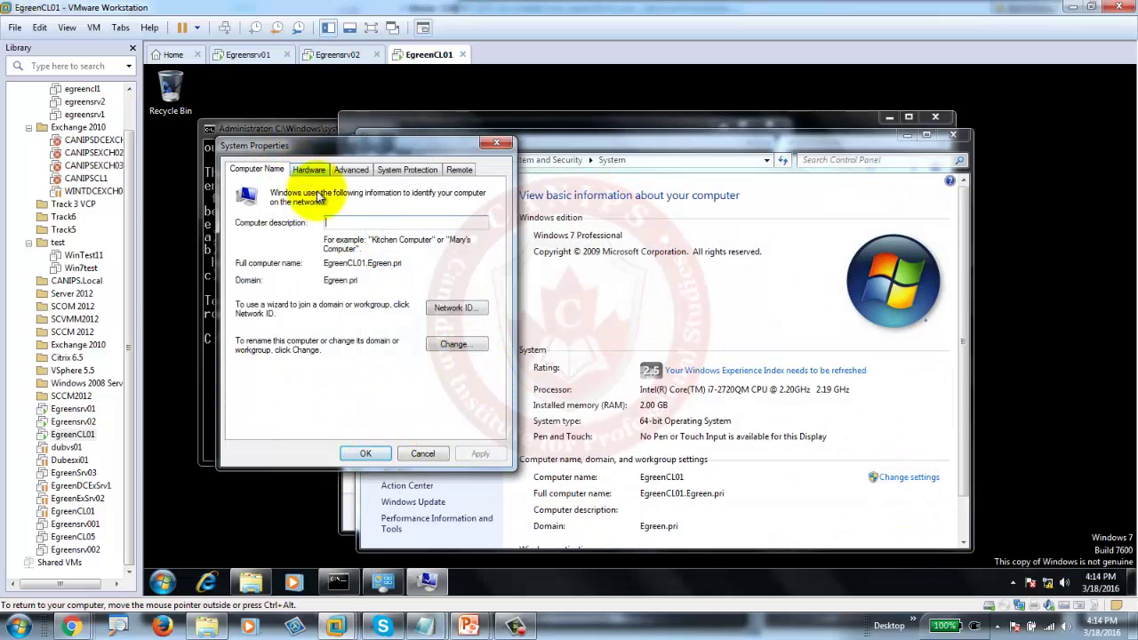
{"action": "left_click", "coordinate": [450, 343]}
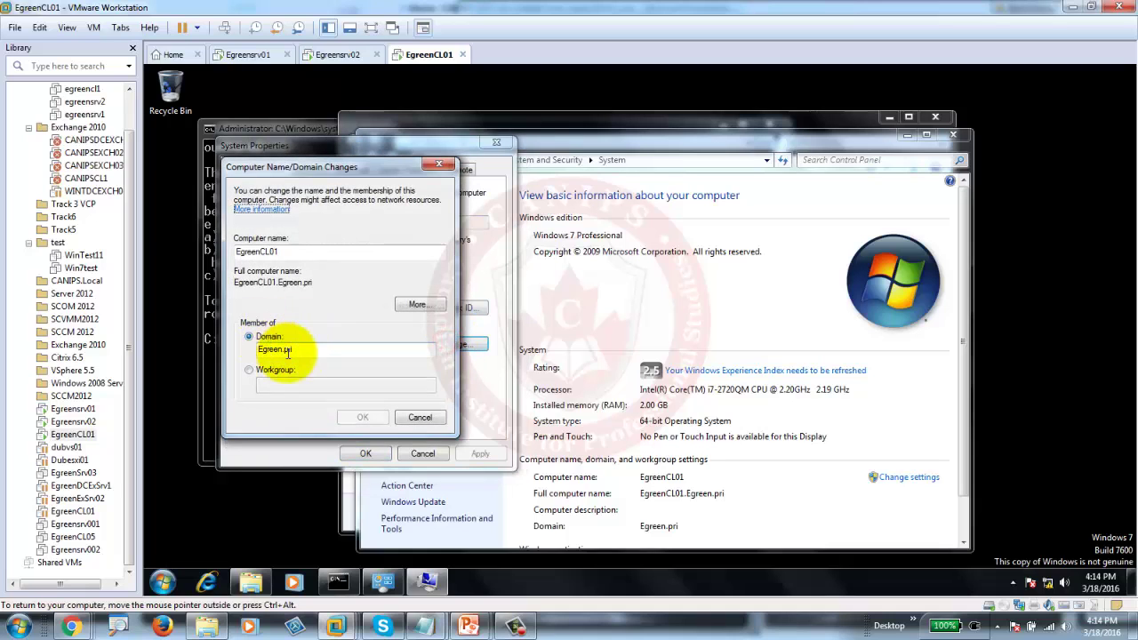
{"action": "left_click", "coordinate": [250, 369]}
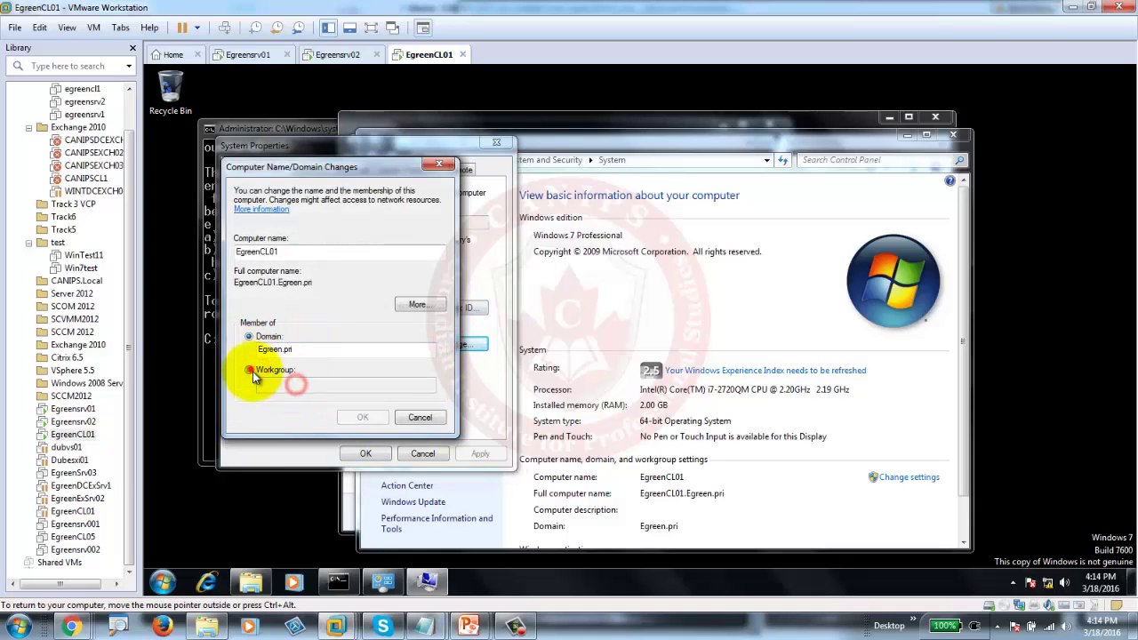
{"action": "type", "text": "AAA"}
{"action": "left_click", "coordinate": [363, 417]}
{"action": "left_click", "coordinate": [716, 379]}
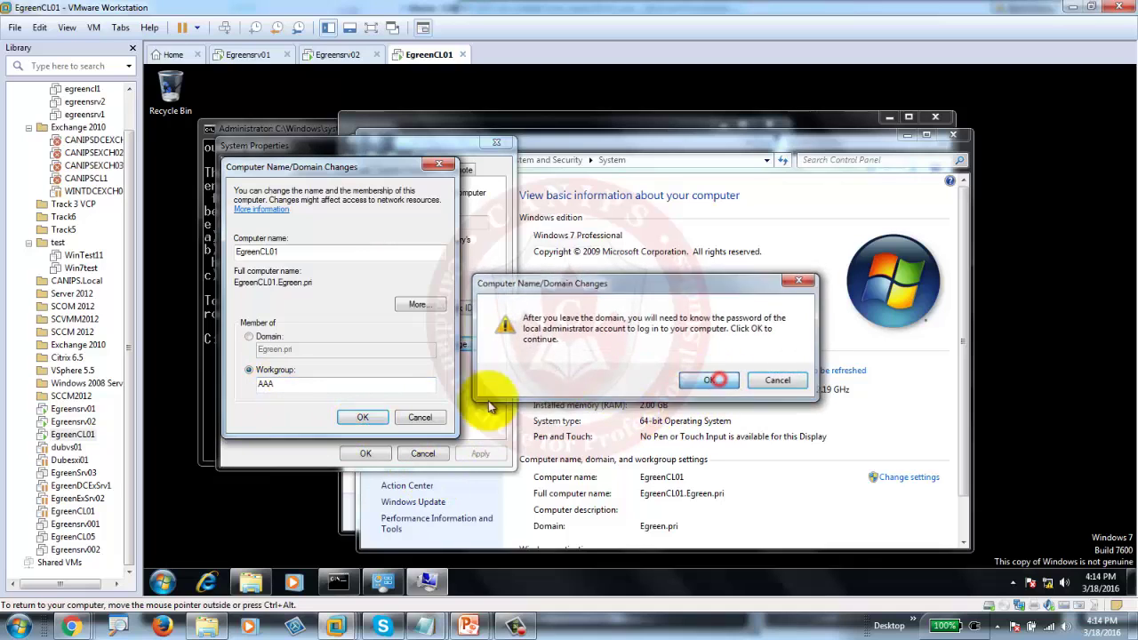
{"action": "left_click", "coordinate": [373, 423]}
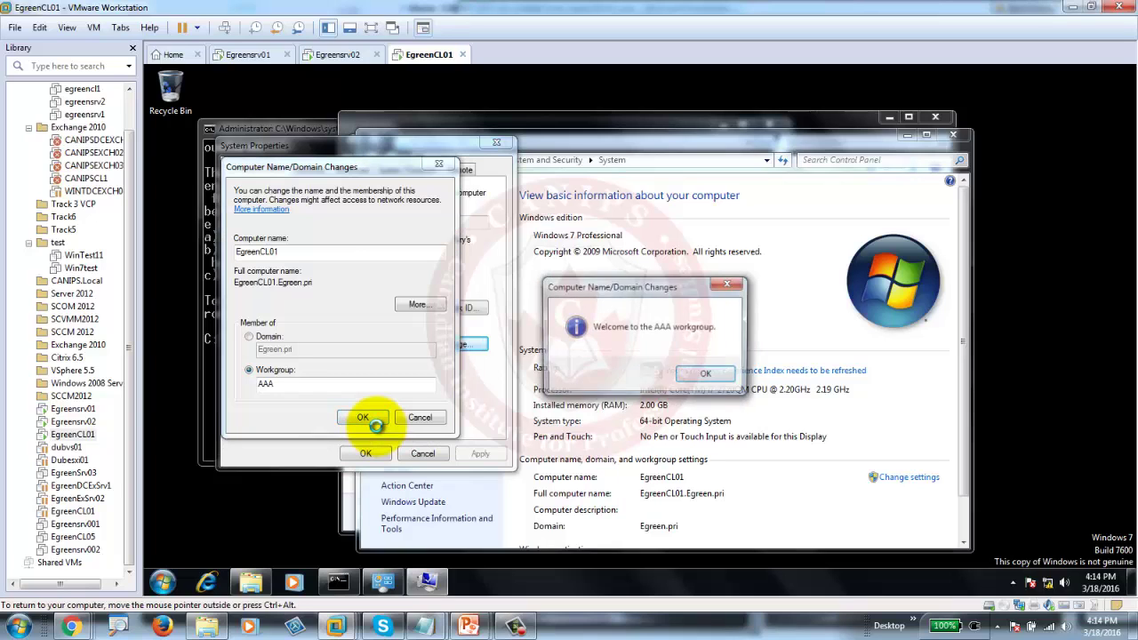
Acknowledge the welcome and restart notices and restart the client now.
{"action": "left_click", "coordinate": [703, 376]}
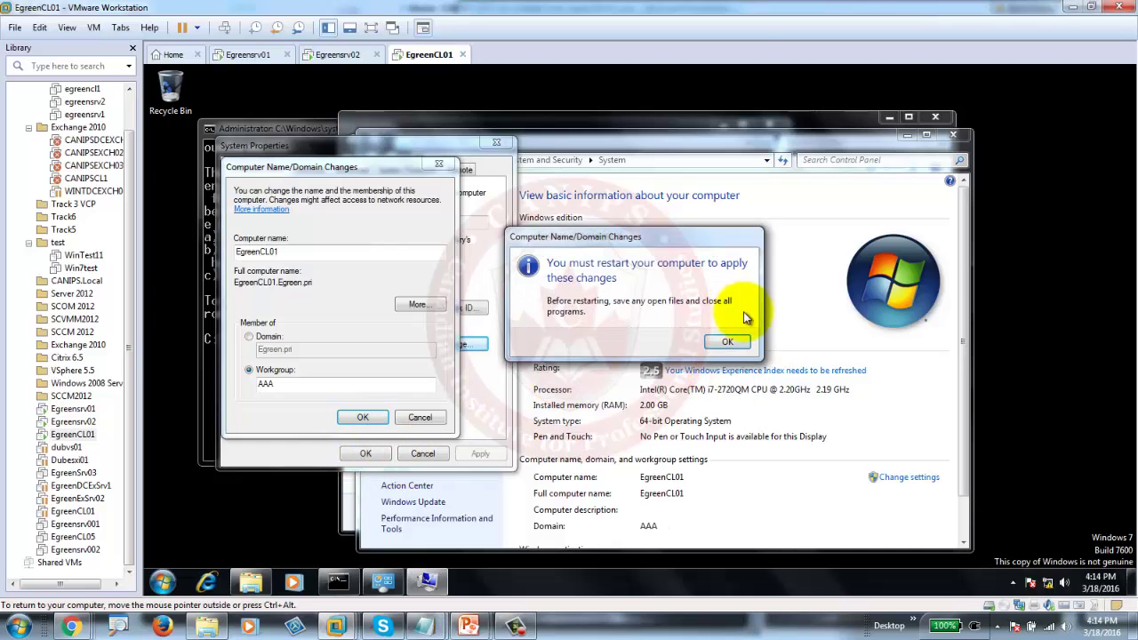
{"action": "left_click", "coordinate": [722, 340]}
{"action": "left_click", "coordinate": [366, 453]}
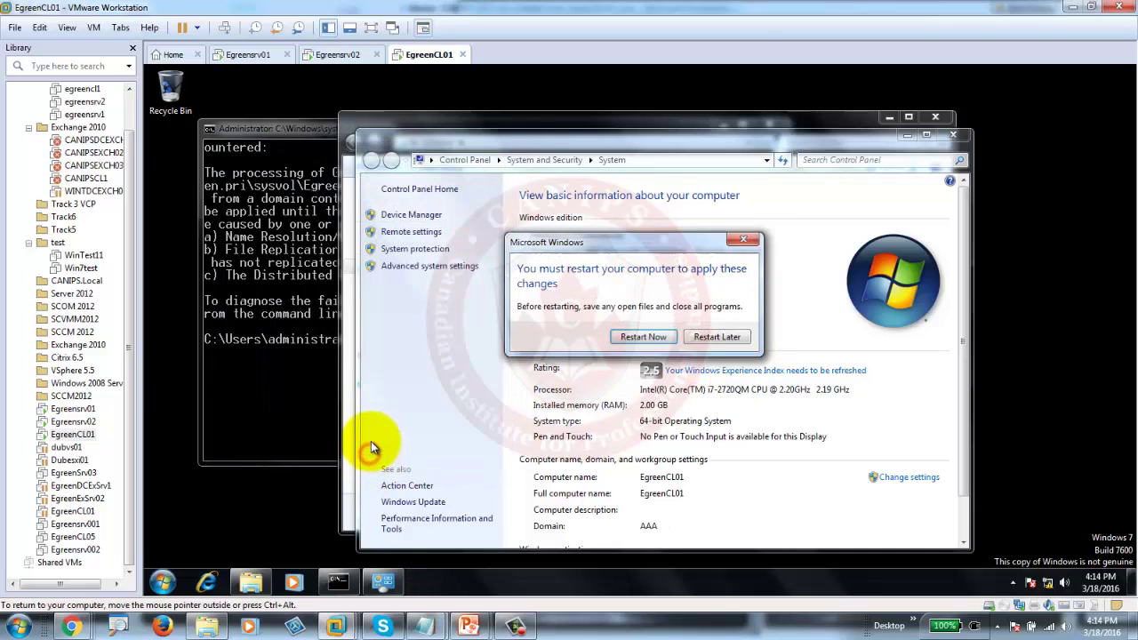
{"action": "left_click", "coordinate": [642, 341]}
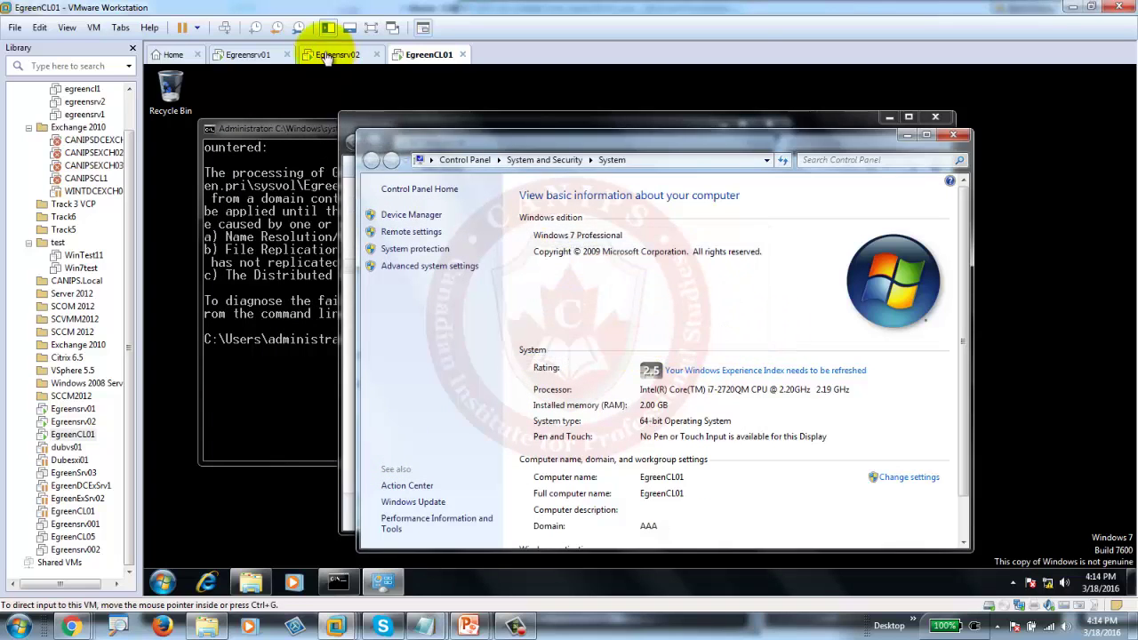
{"action": "left_click", "coordinate": [330, 55]}
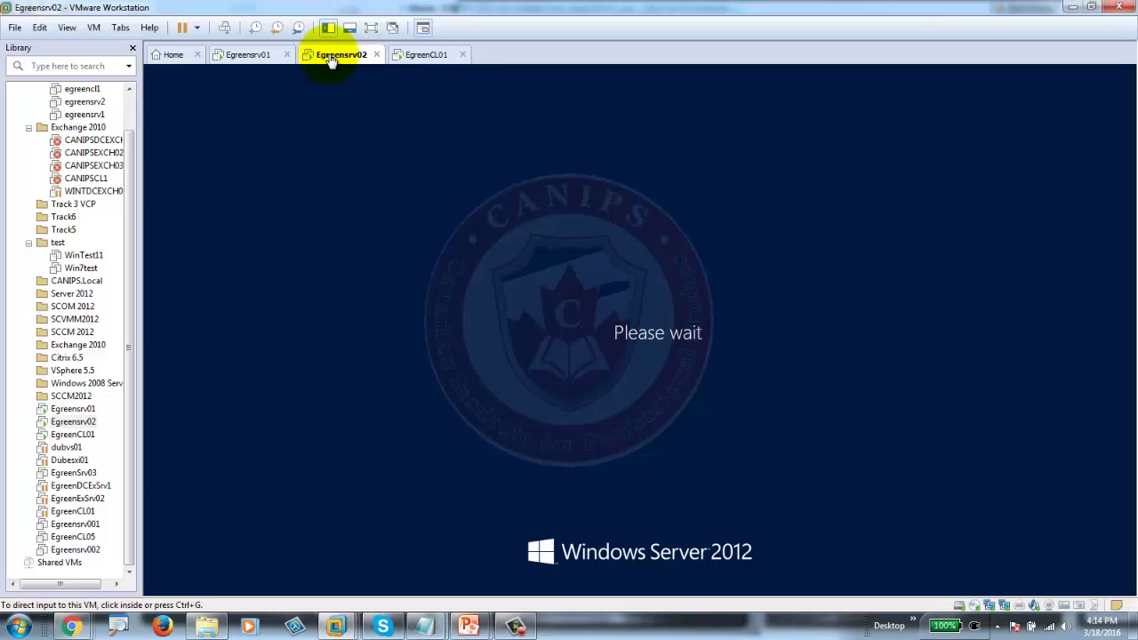
On Egreensrv01, add a new GPO named 'WSUS New Setting' under Group Policy Objects.
{"action": "left_click", "coordinate": [236, 54]}
{"action": "left_click", "coordinate": [208, 447]}
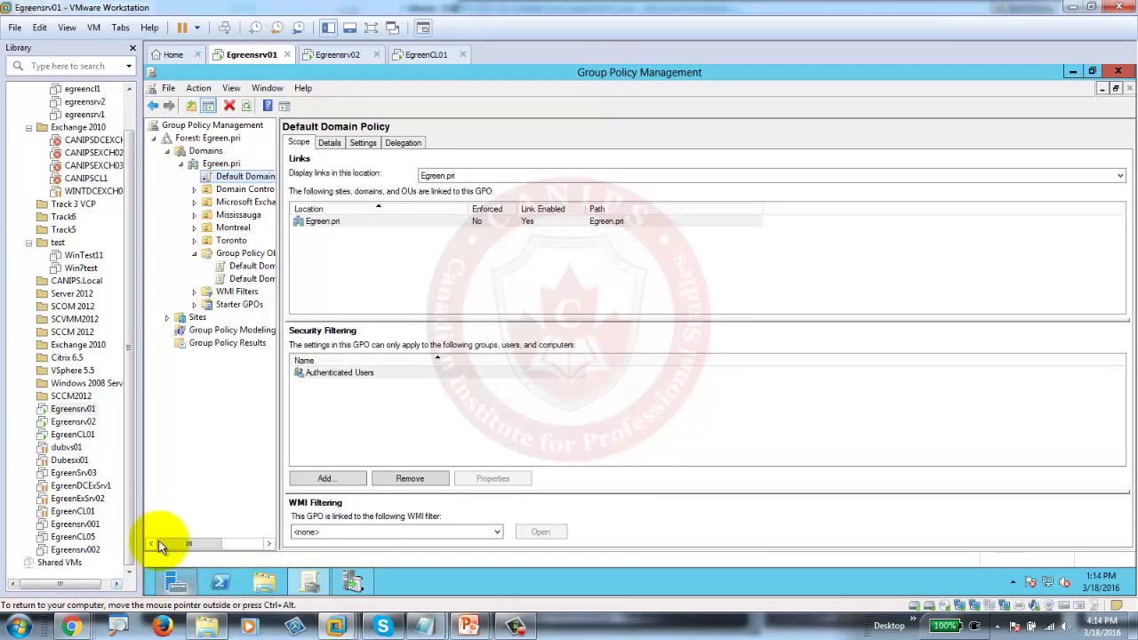
{"action": "right_click", "coordinate": [233, 254]}
{"action": "left_click", "coordinate": [266, 259]}
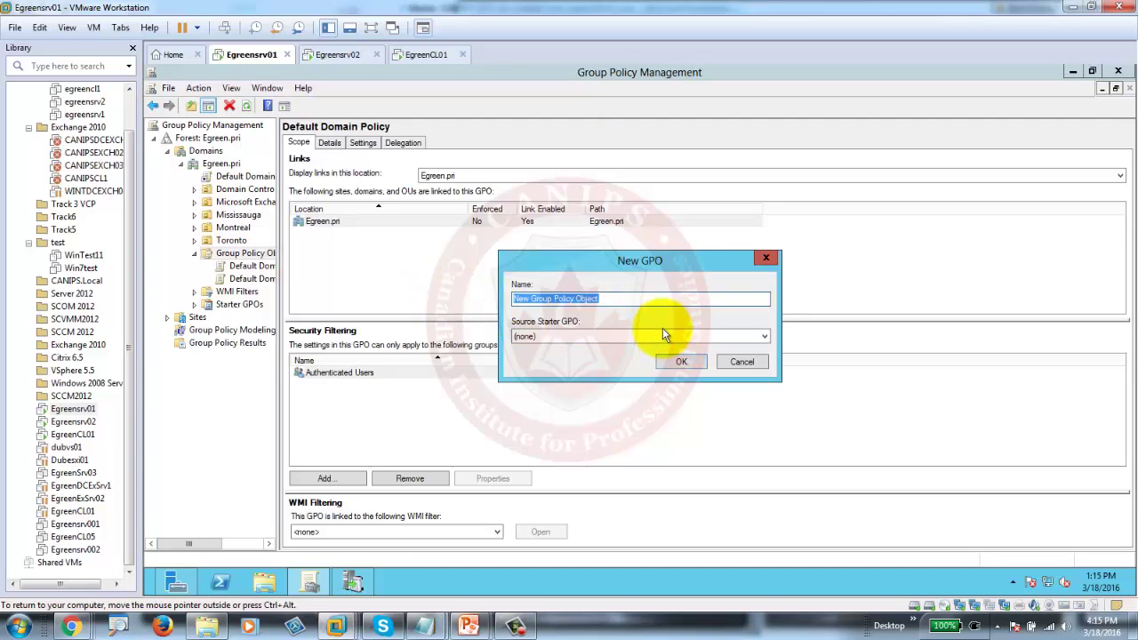
{"action": "type", "text": "WSUS New Setting"}
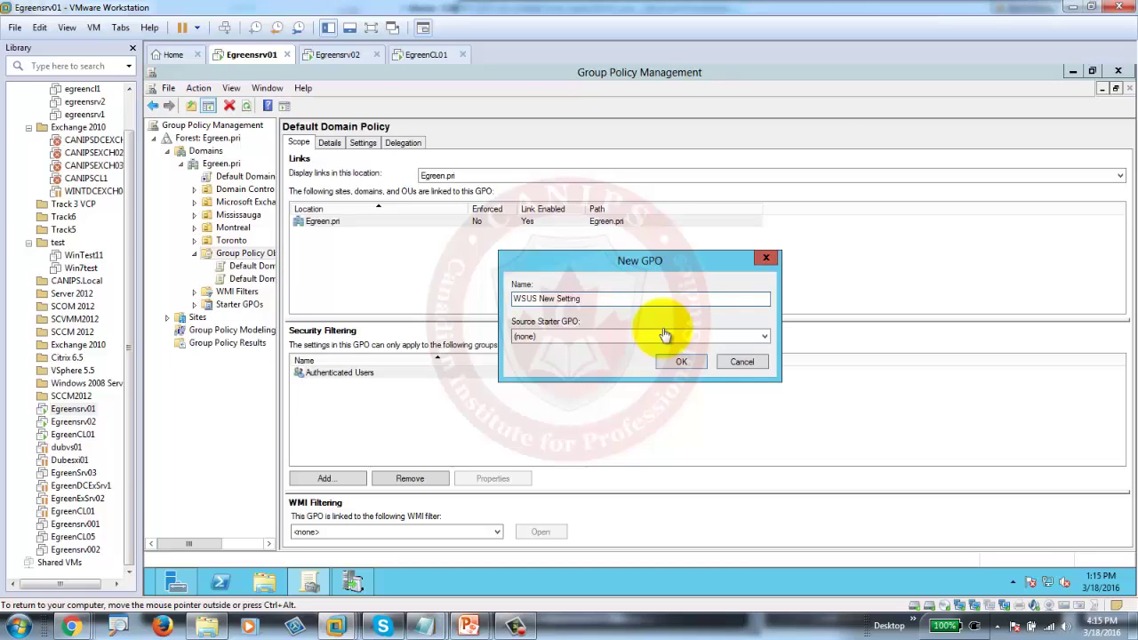
{"action": "key", "text": "Return"}
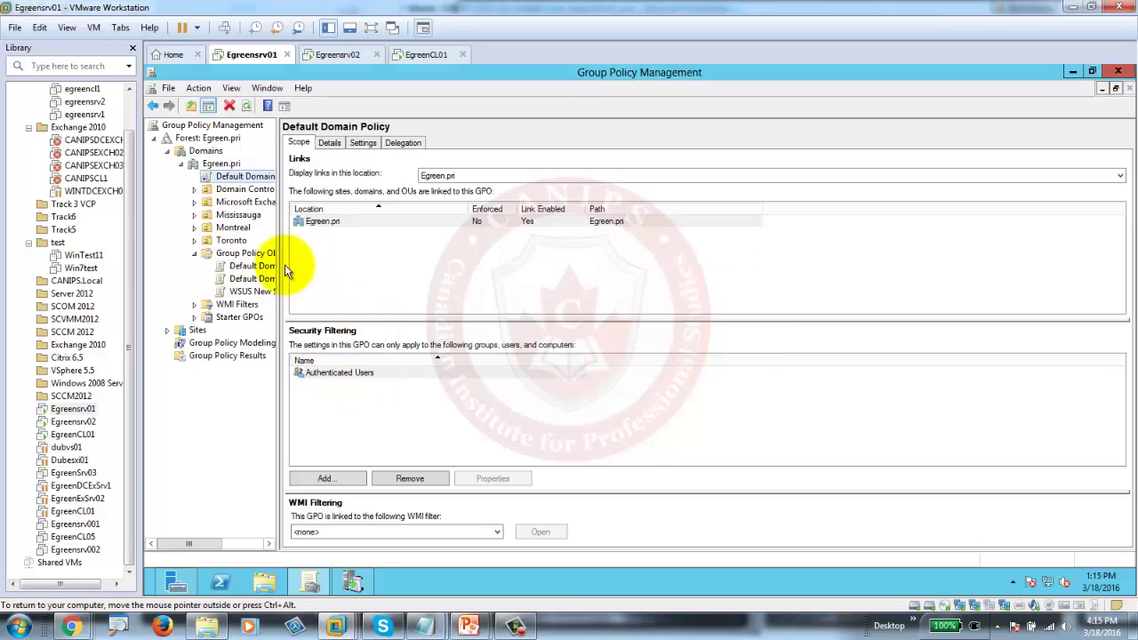
Edit the WSUS New Setting GPO and navigate to Windows Components > Windows Update > Configure Automatic Updates.
{"action": "right_click", "coordinate": [253, 292]}
{"action": "left_click", "coordinate": [306, 305]}
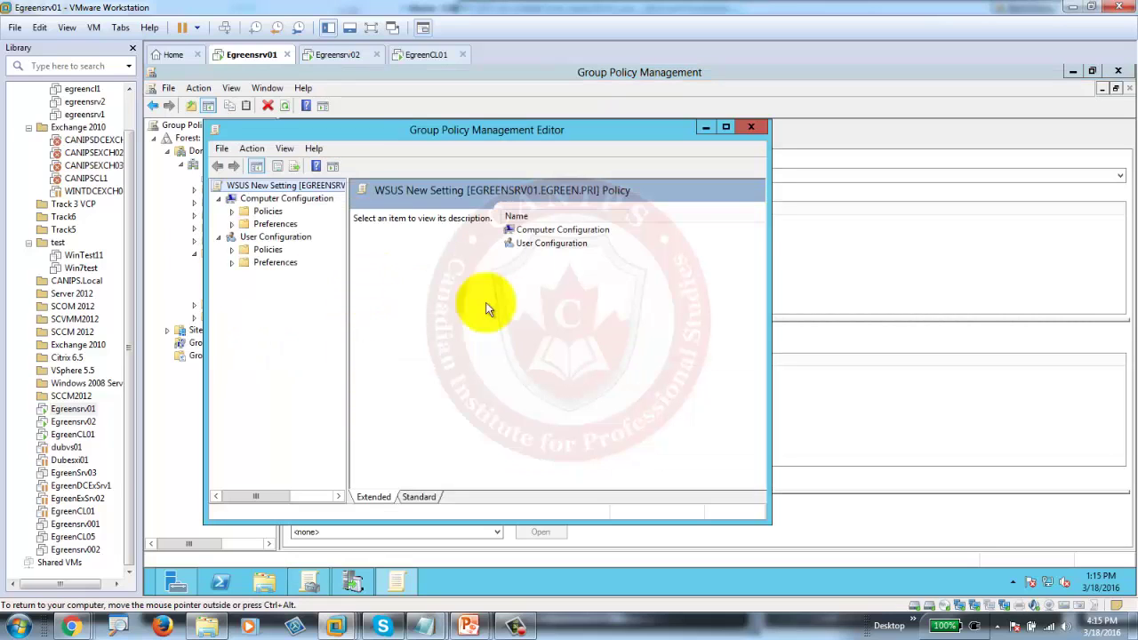
{"action": "left_click", "coordinate": [231, 211]}
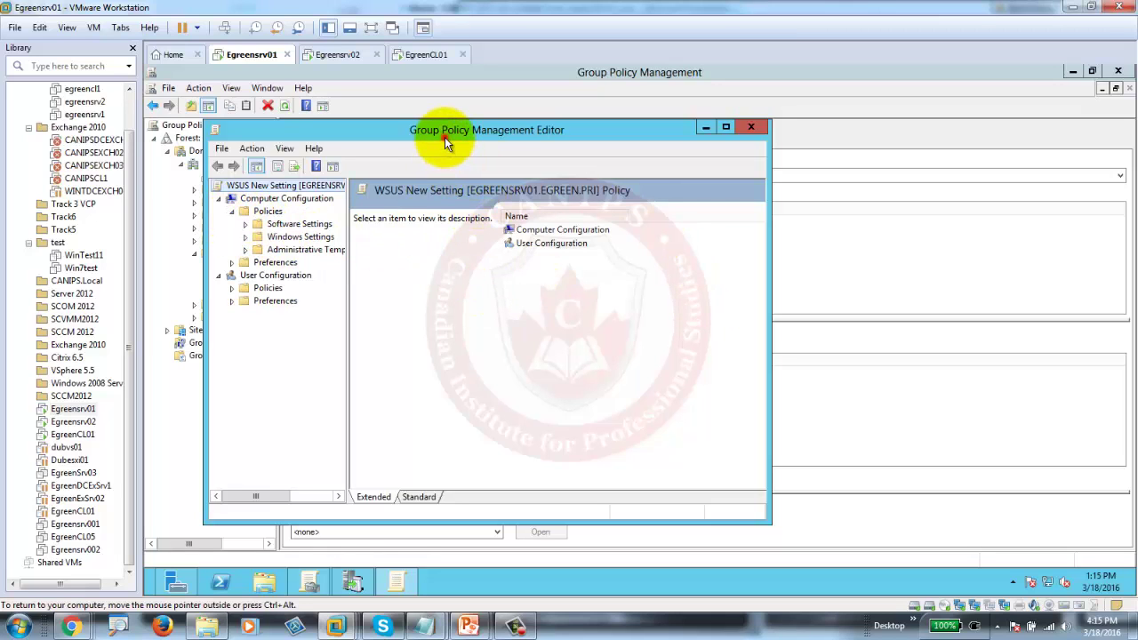
{"action": "double_click", "coordinate": [444, 137]}
{"action": "left_click", "coordinate": [182, 164]}
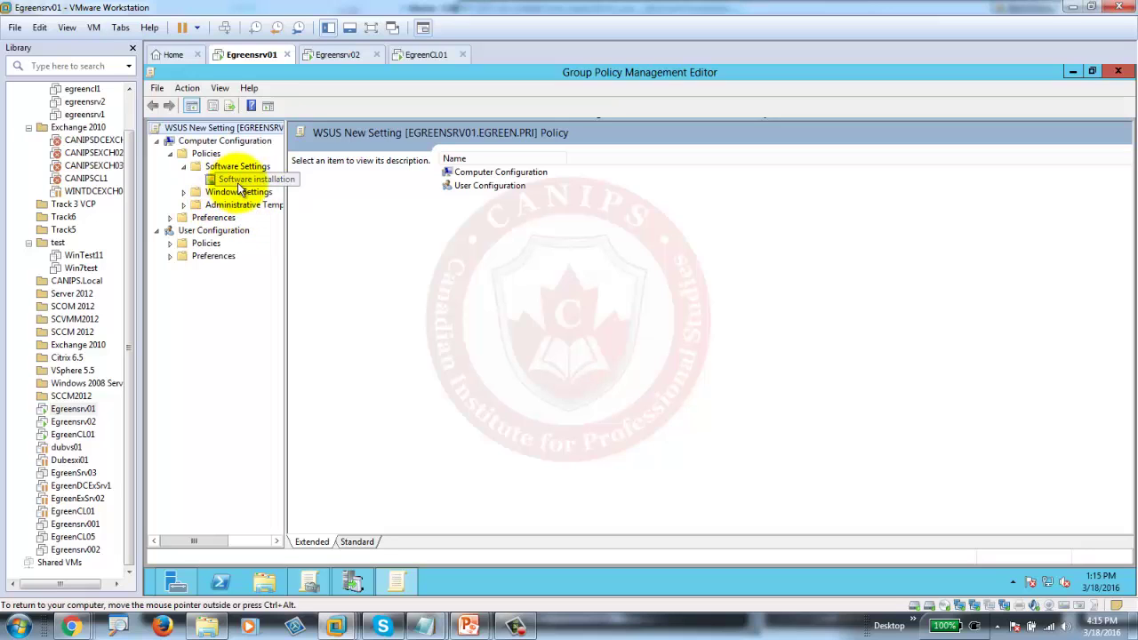
{"action": "left_click", "coordinate": [184, 205]}
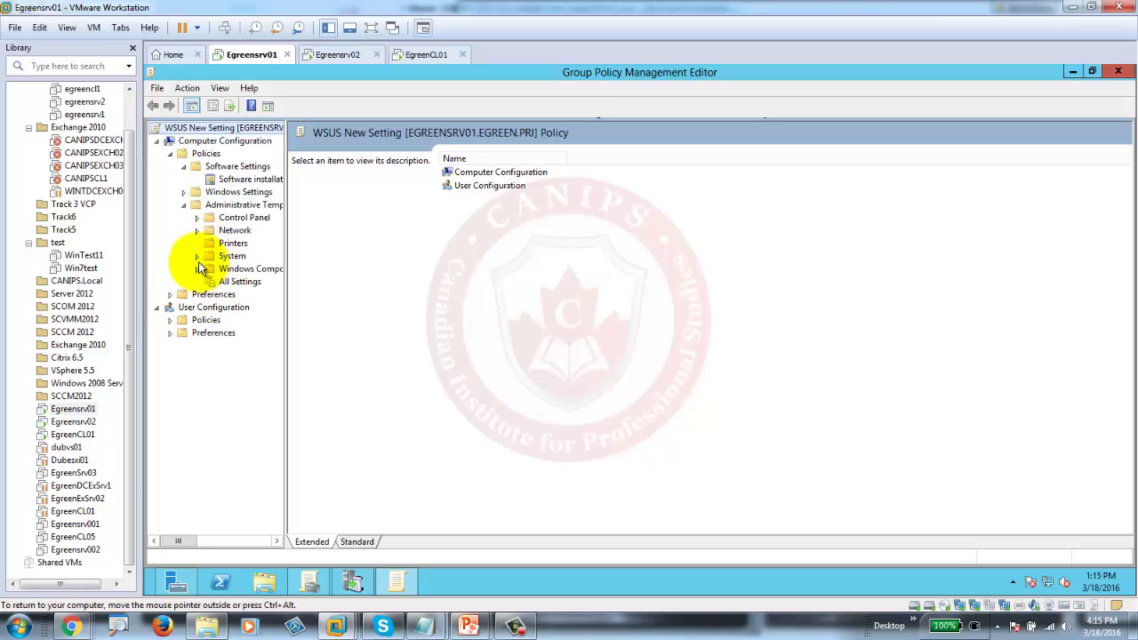
{"action": "left_click", "coordinate": [197, 268]}
{"action": "left_click_drag", "start_coordinate": [277, 320], "coordinate": [263, 500]}
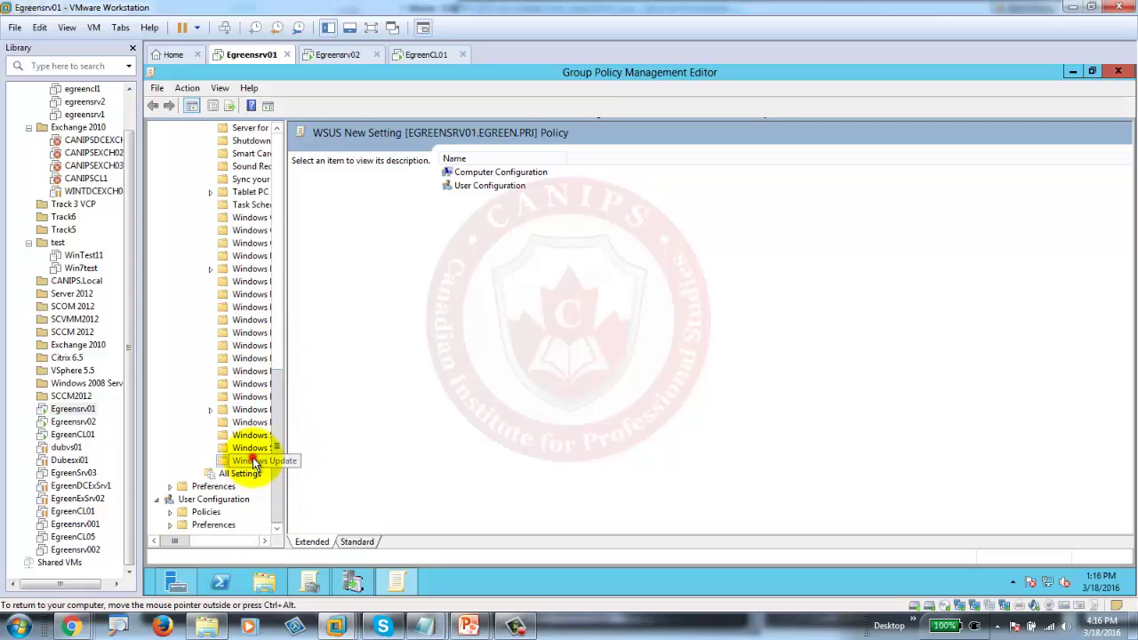
{"action": "left_click", "coordinate": [251, 460]}
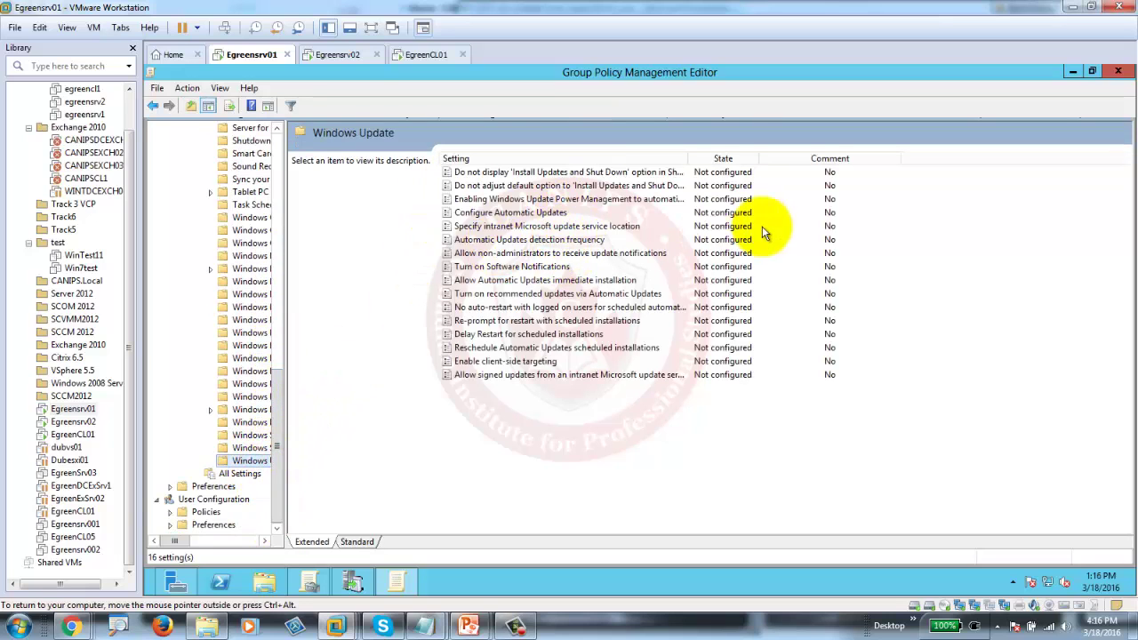
{"action": "left_click", "coordinate": [514, 214]}
Enable the Configure Automatic Updates policy.
{"action": "double_click", "coordinate": [515, 214]}
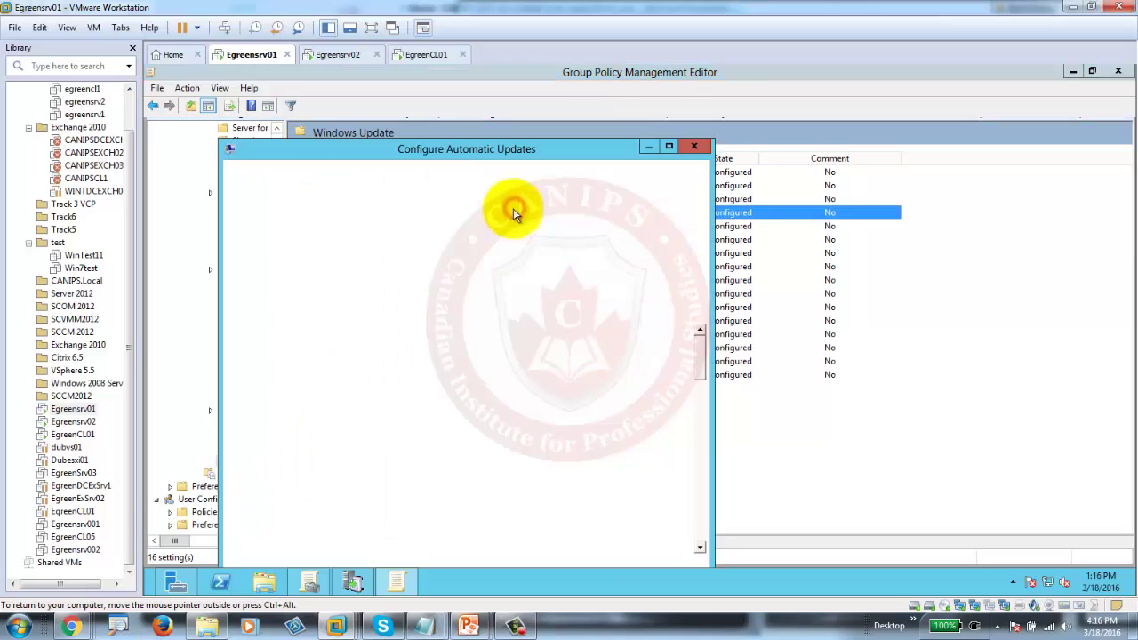
{"action": "left_click", "coordinate": [255, 229]}
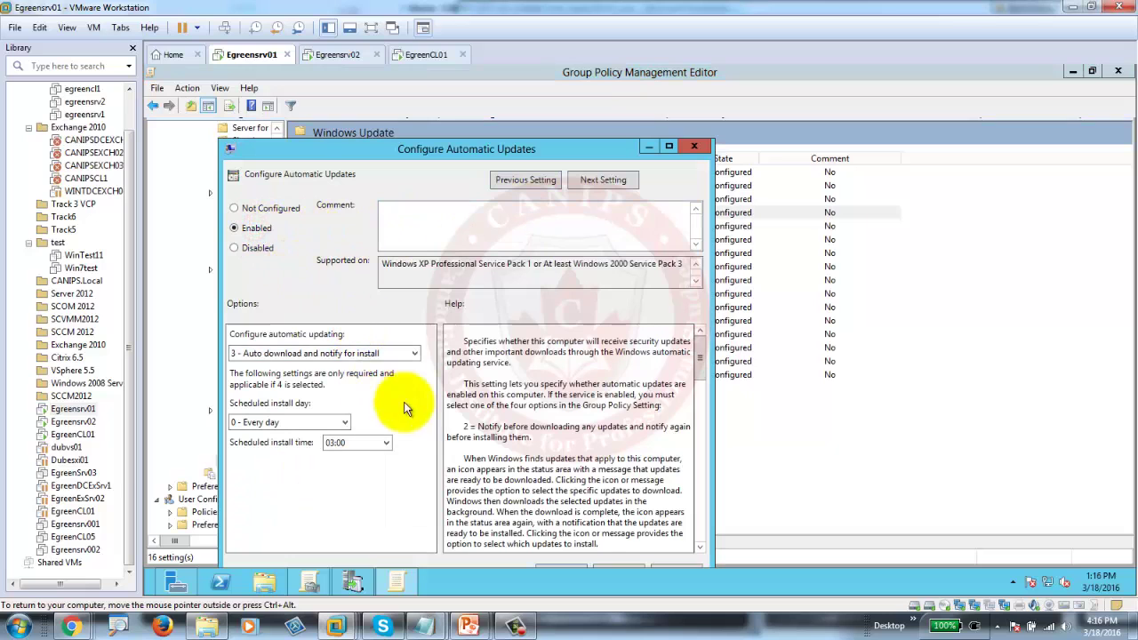
{"action": "left_click_drag", "start_coordinate": [593, 152], "coordinate": [629, 98]}
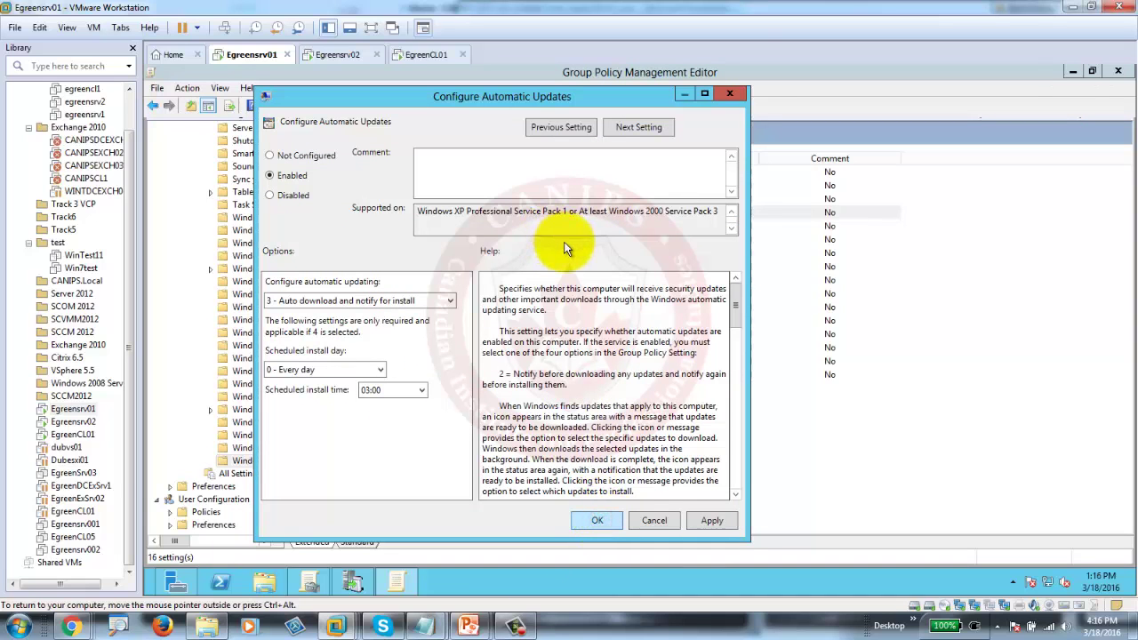
{"action": "key", "text": "Return"}
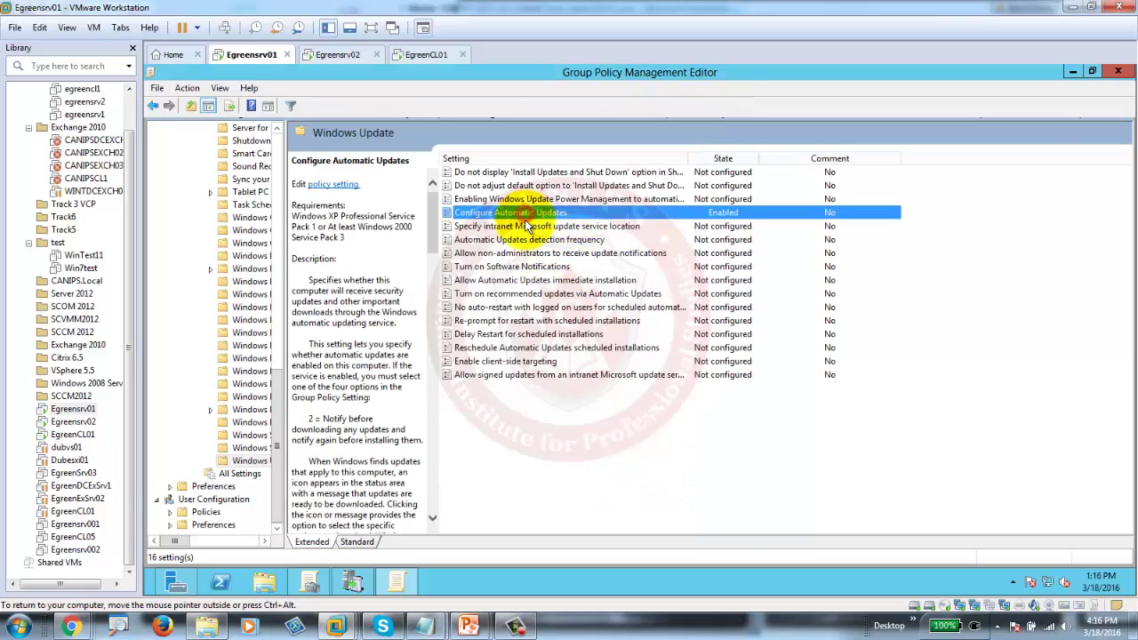
Enable the intranet update service location, using the egreensrv01 address for detection and statistics servers.
{"action": "left_click", "coordinate": [529, 228]}
{"action": "double_click", "coordinate": [529, 228]}
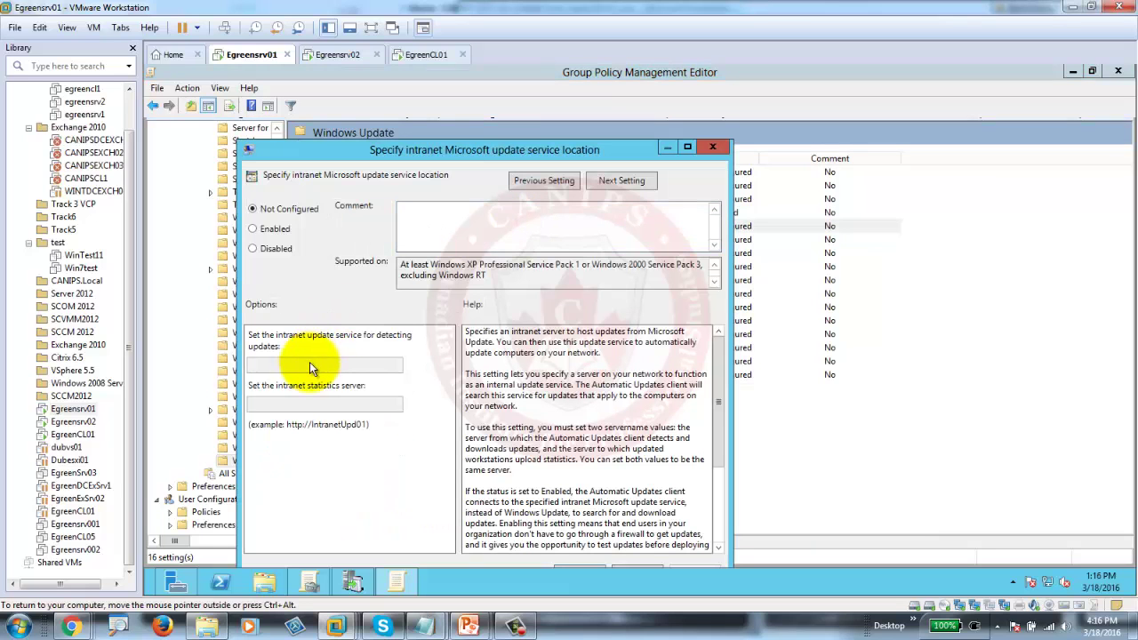
{"action": "left_click", "coordinate": [263, 228]}
{"action": "left_click", "coordinate": [294, 359]}
{"action": "type", "text": "htto"}
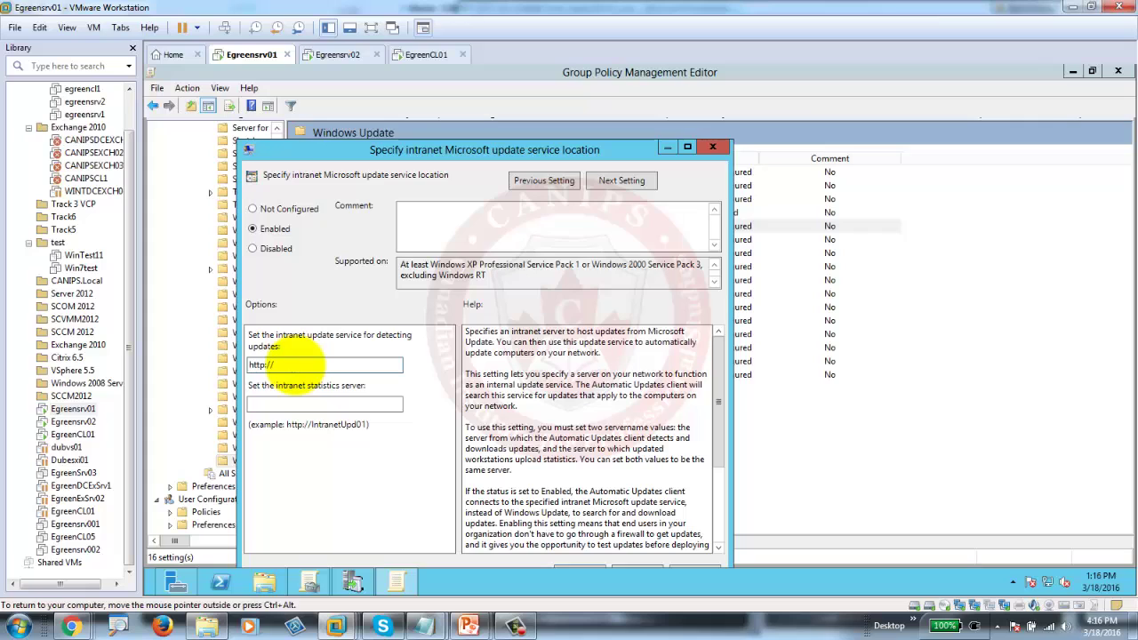
{"action": "type", "text": "://egreensrv01"}
{"action": "double_click", "coordinate": [303, 365]}
{"action": "key", "text": "ctrl+c"}
{"action": "left_click", "coordinate": [320, 405]}
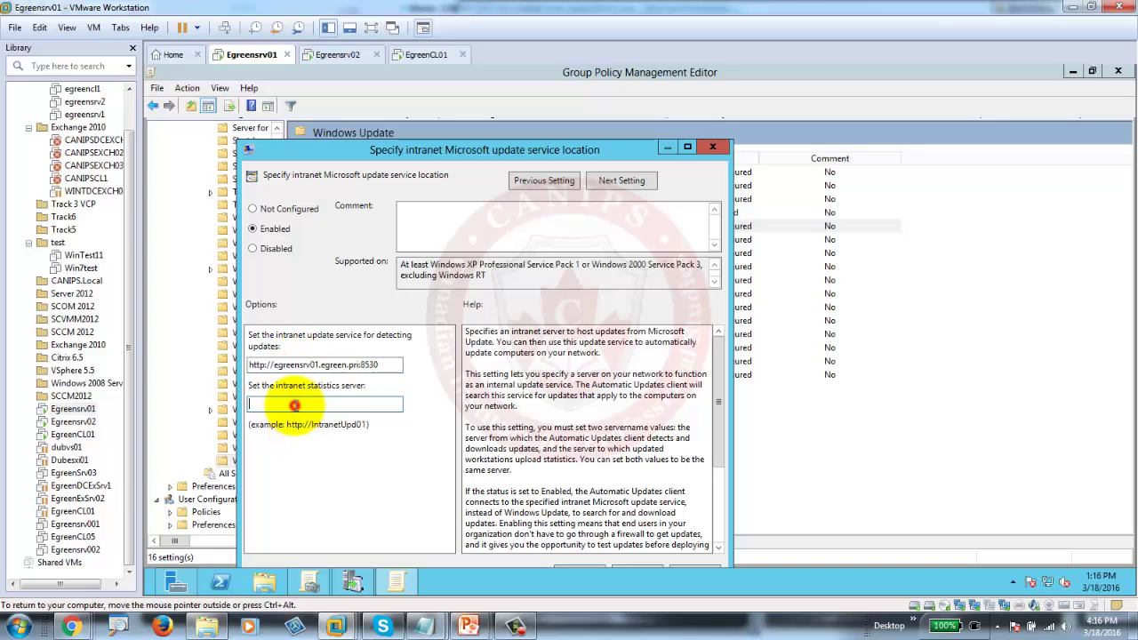
{"action": "key", "text": "ctrl+v"}
{"action": "left_click_drag", "start_coordinate": [567, 151], "coordinate": [578, 50]}
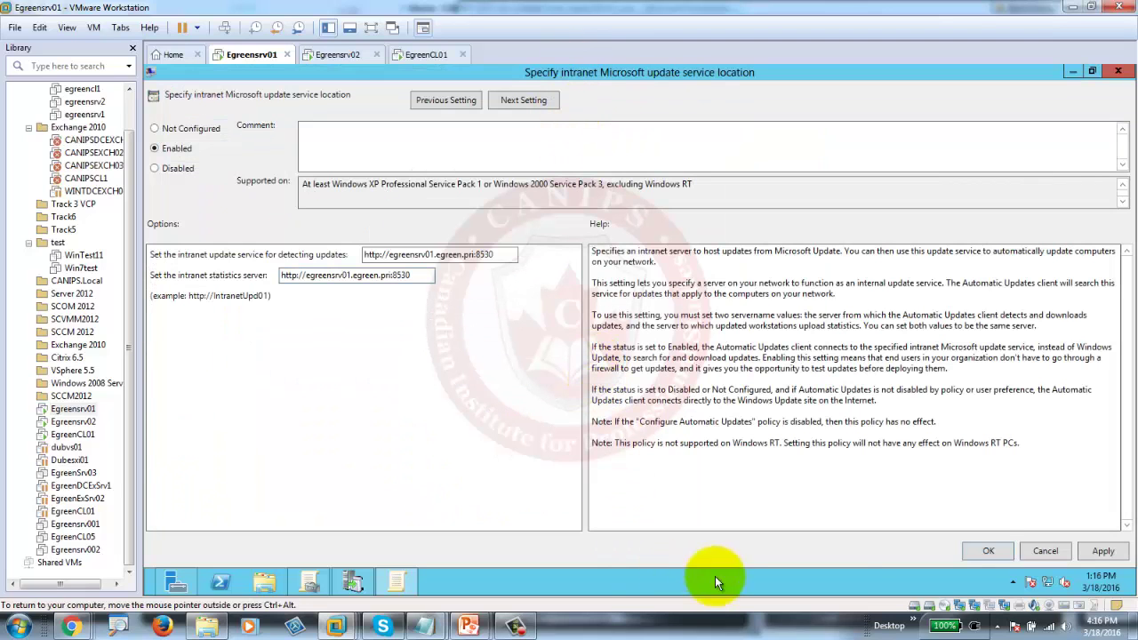
{"action": "left_click", "coordinate": [988, 552]}
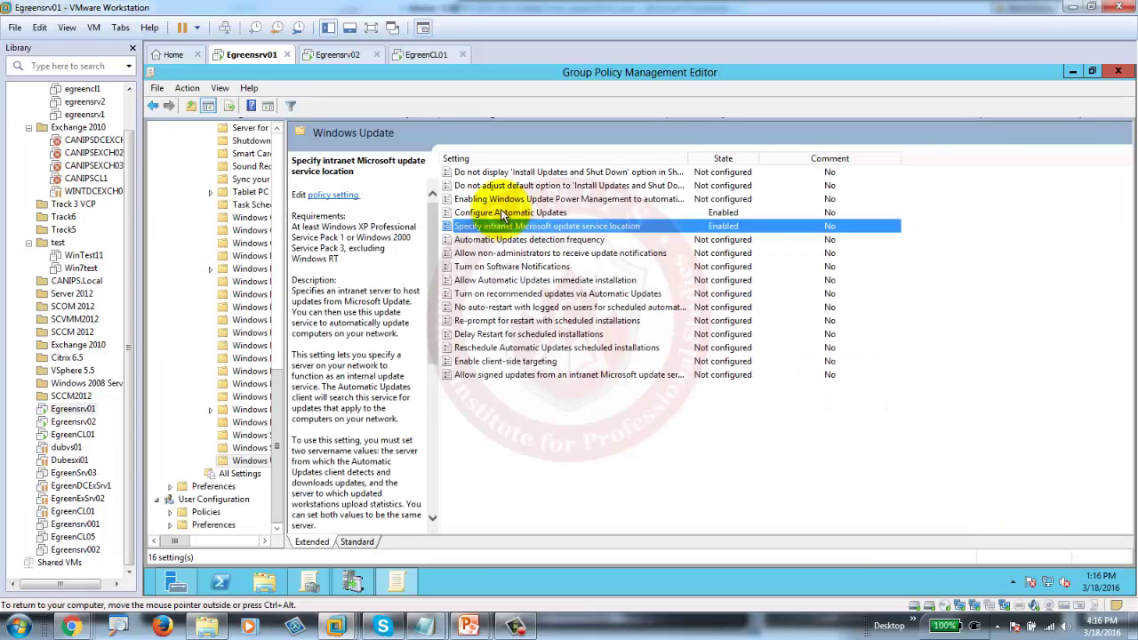
Enable update notifications for non-administrators and close the policy editor.
{"action": "double_click", "coordinate": [514, 254]}
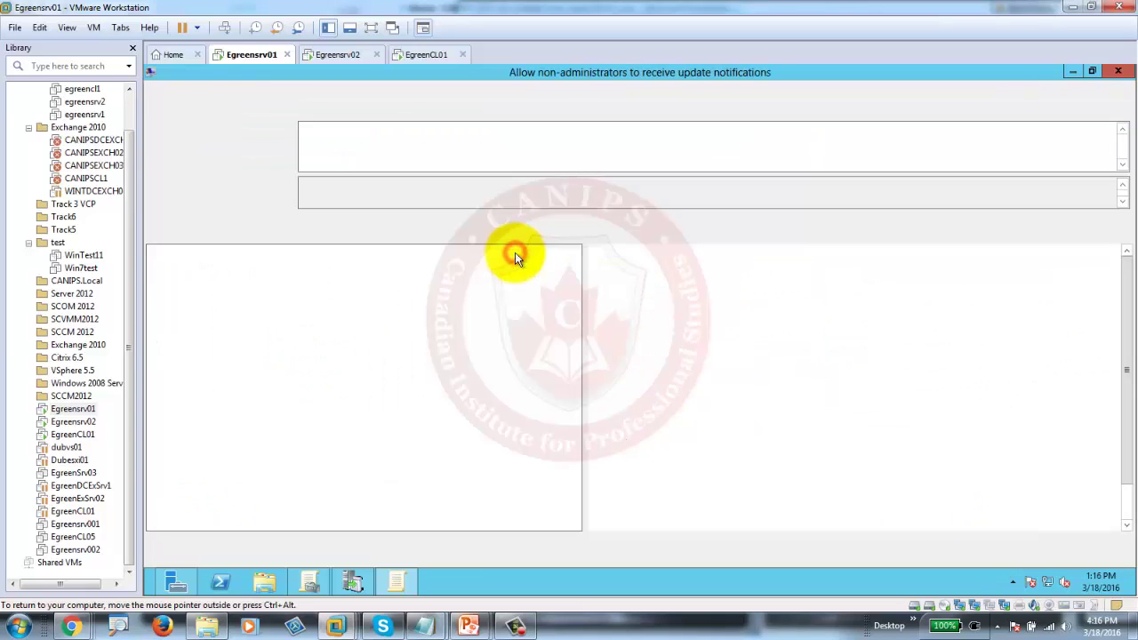
{"action": "left_click", "coordinate": [156, 149]}
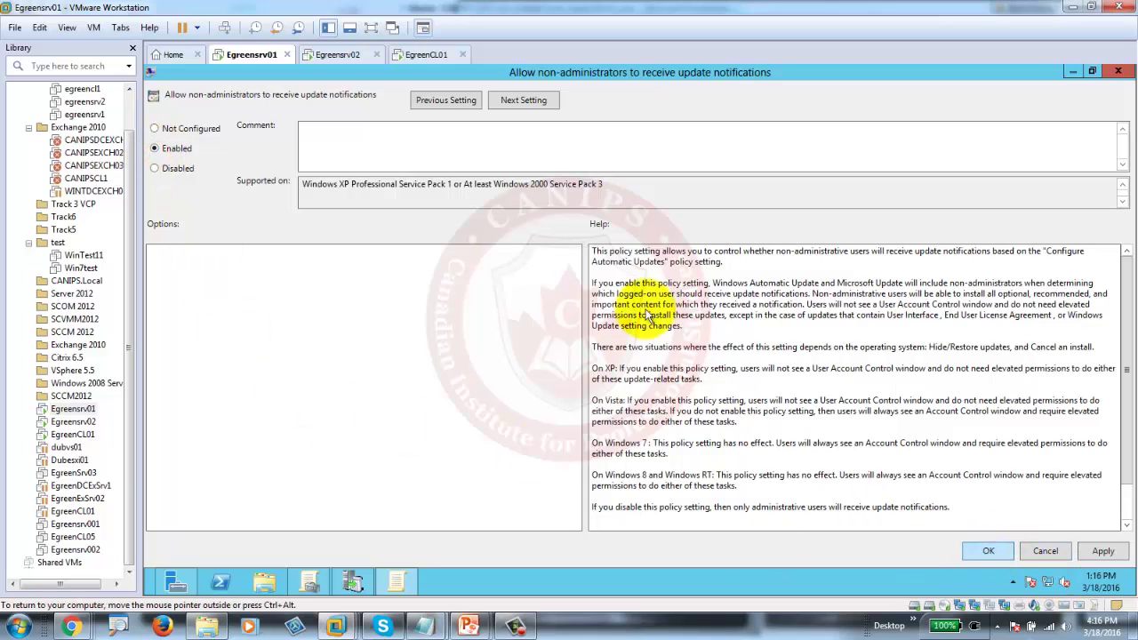
{"action": "left_click", "coordinate": [984, 551]}
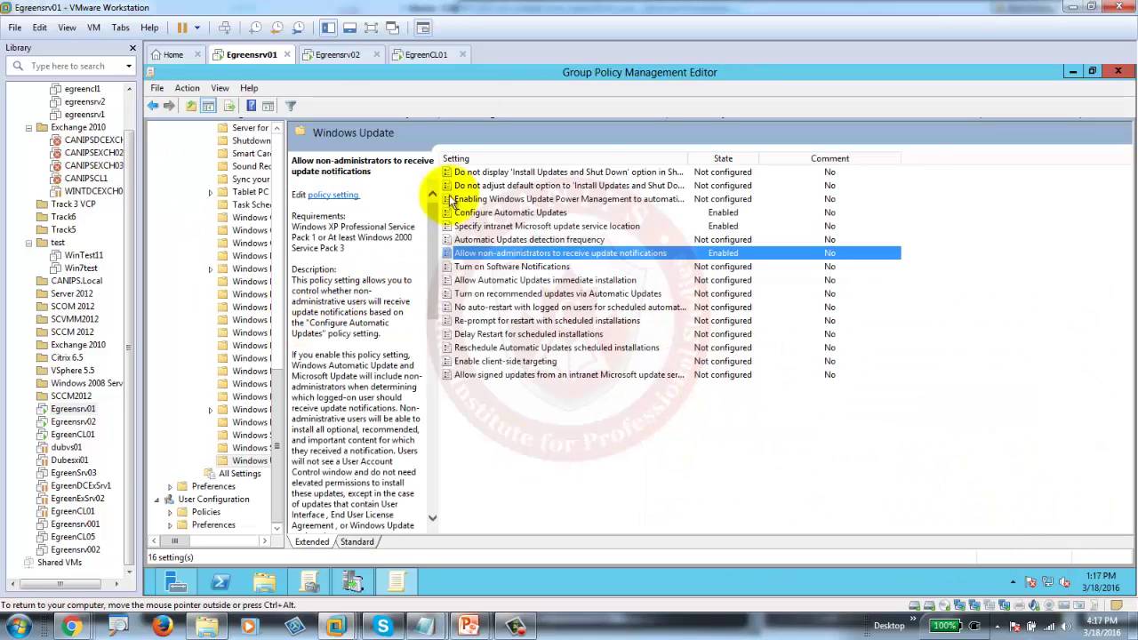
{"action": "left_click", "coordinate": [1117, 71]}
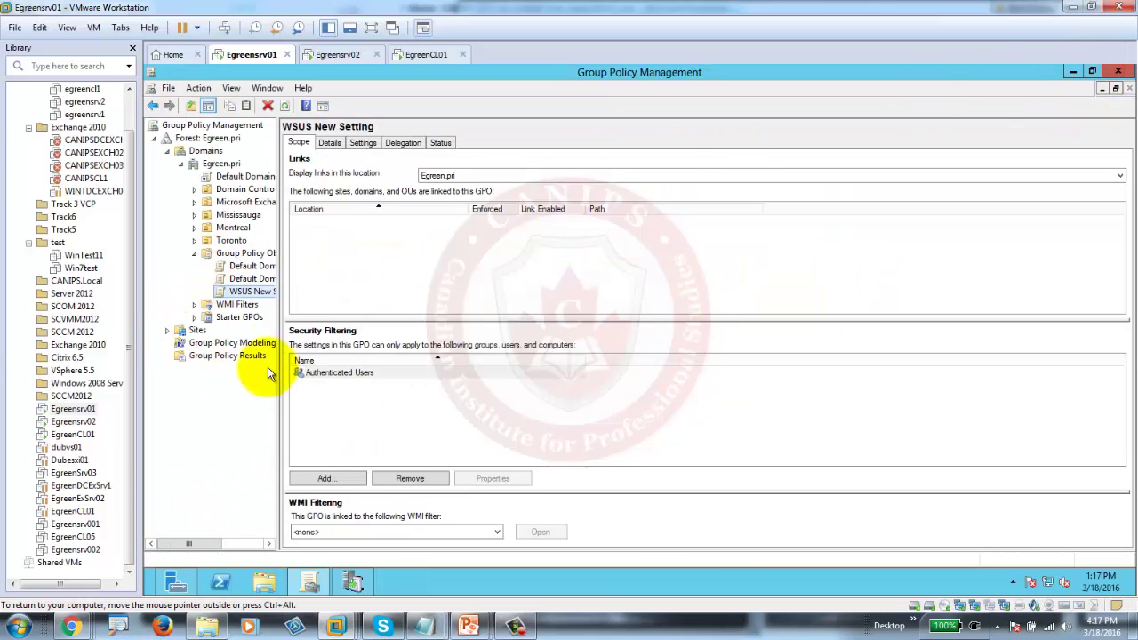
Link the WSUS New Setting GPO to Egreen.pri and run gpupdate in Command Prompt.
{"action": "left_click_drag", "start_coordinate": [220, 289], "coordinate": [221, 164]}
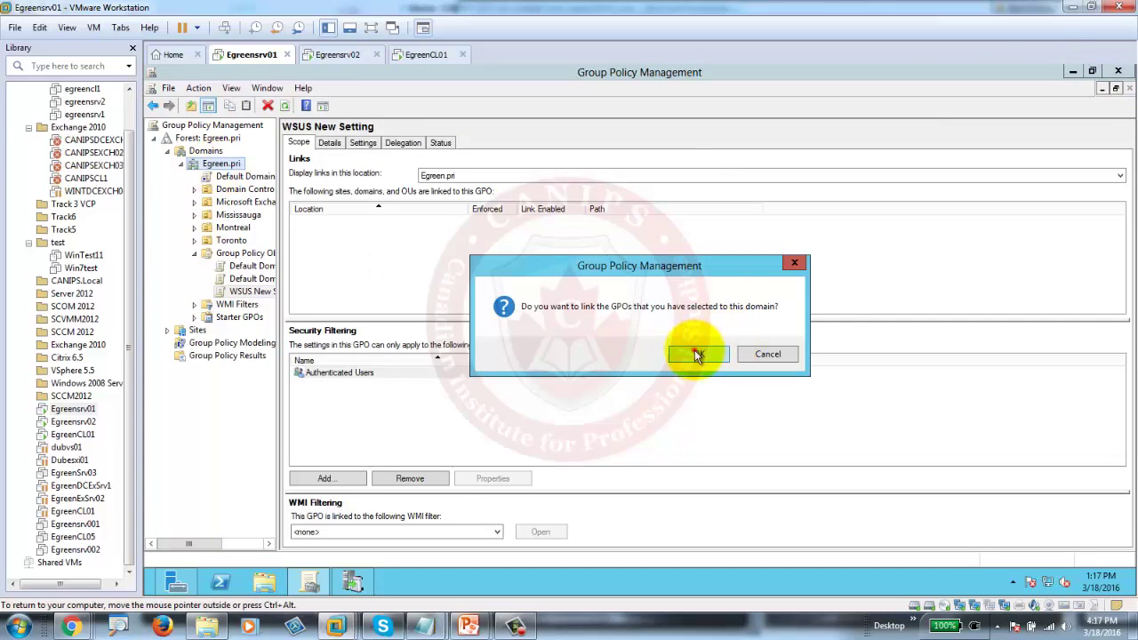
{"action": "left_click", "coordinate": [694, 352]}
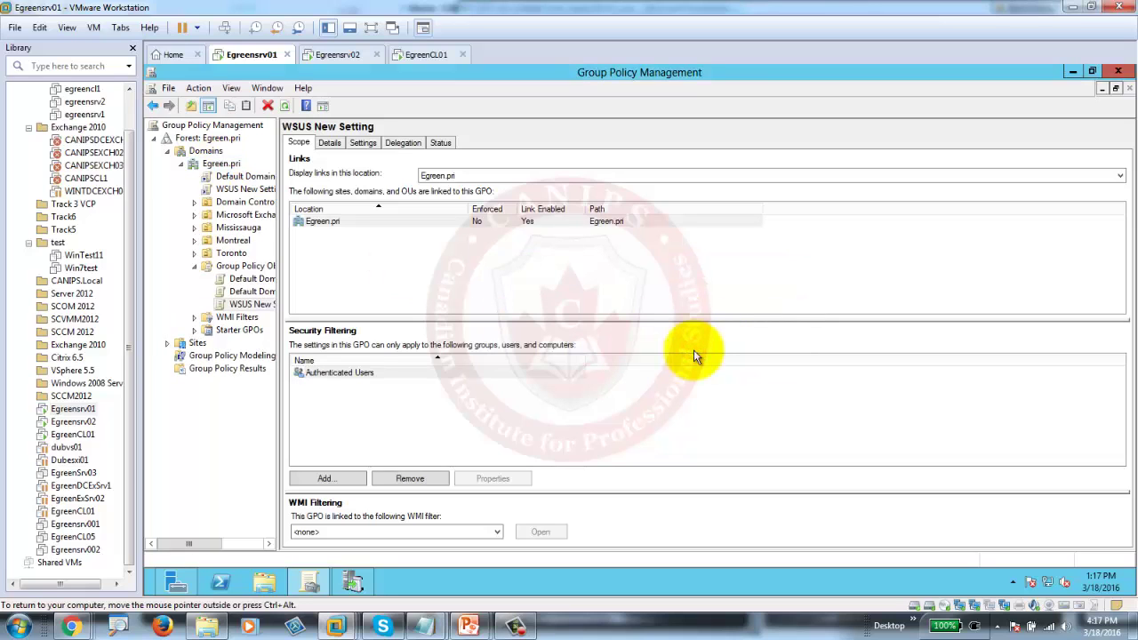
{"action": "left_click", "coordinate": [144, 588]}
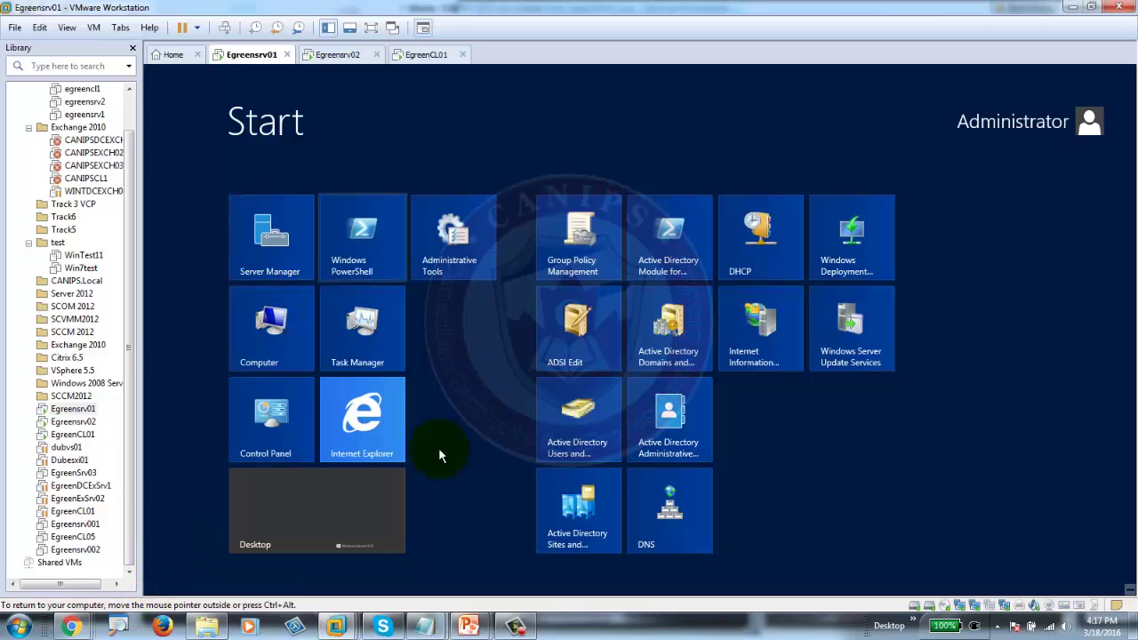
{"action": "type", "text": "cmd"}
{"action": "key", "text": "Return"}
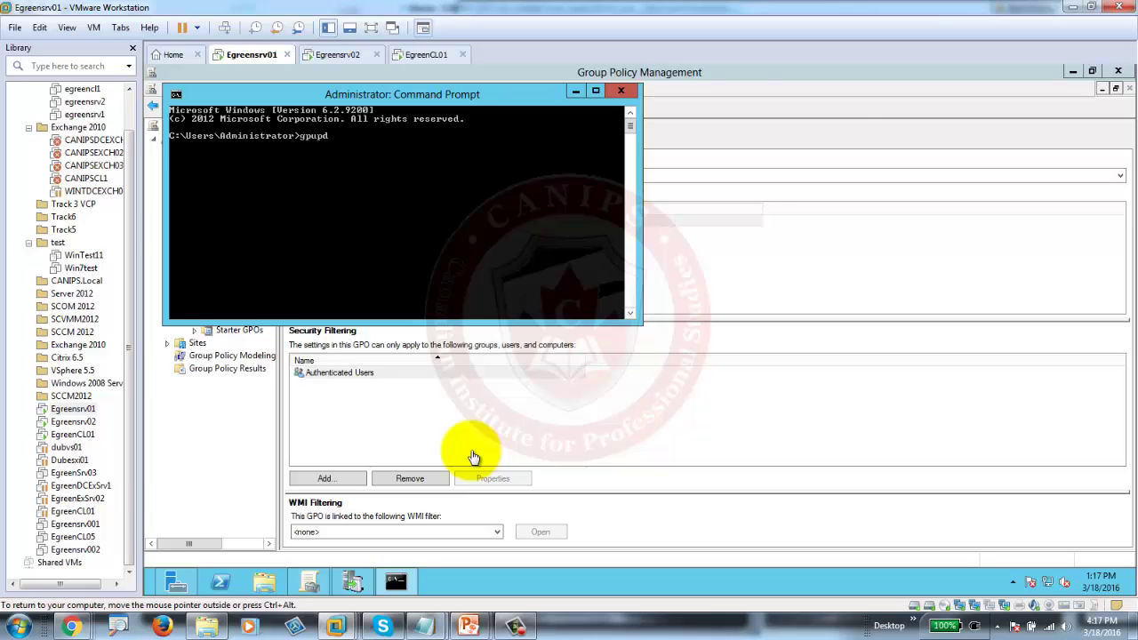
{"action": "type", "text": "gpupdate"}
{"action": "key", "text": "Return"}
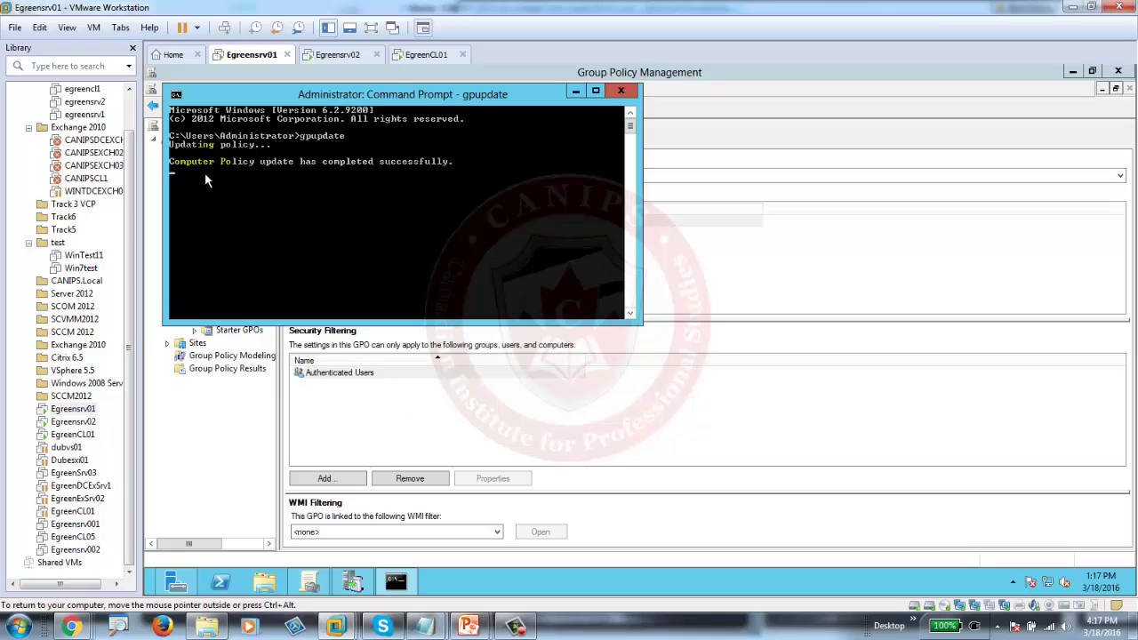
In Update Services, expand Computers and open the All Computers group.
{"action": "left_click", "coordinate": [201, 435]}
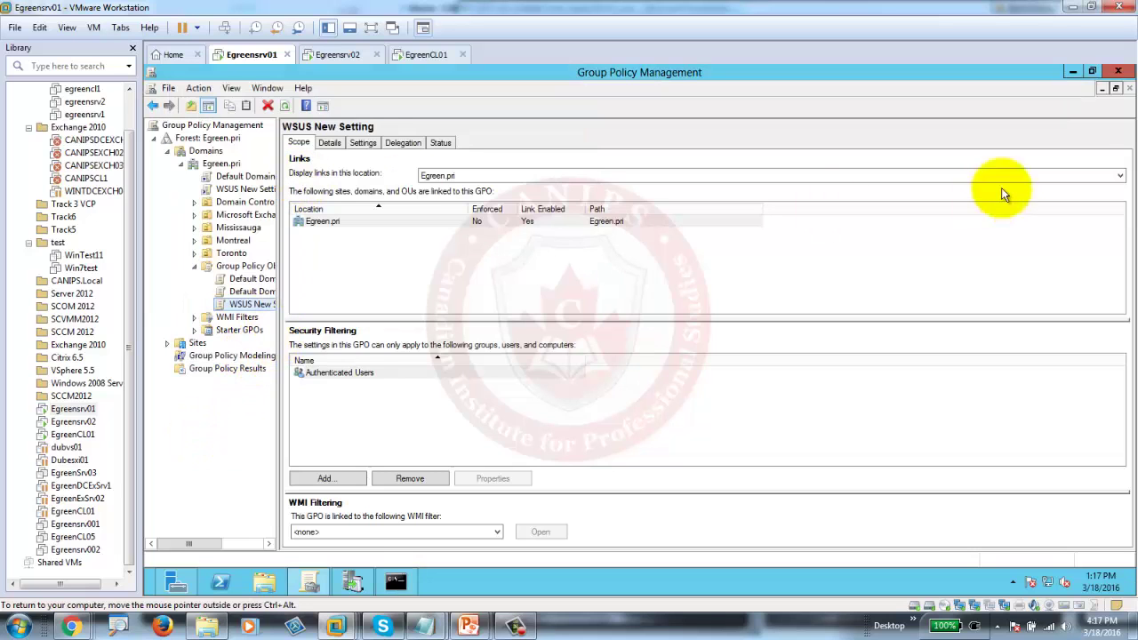
{"action": "left_click", "coordinate": [1072, 71]}
{"action": "left_click", "coordinate": [230, 452]}
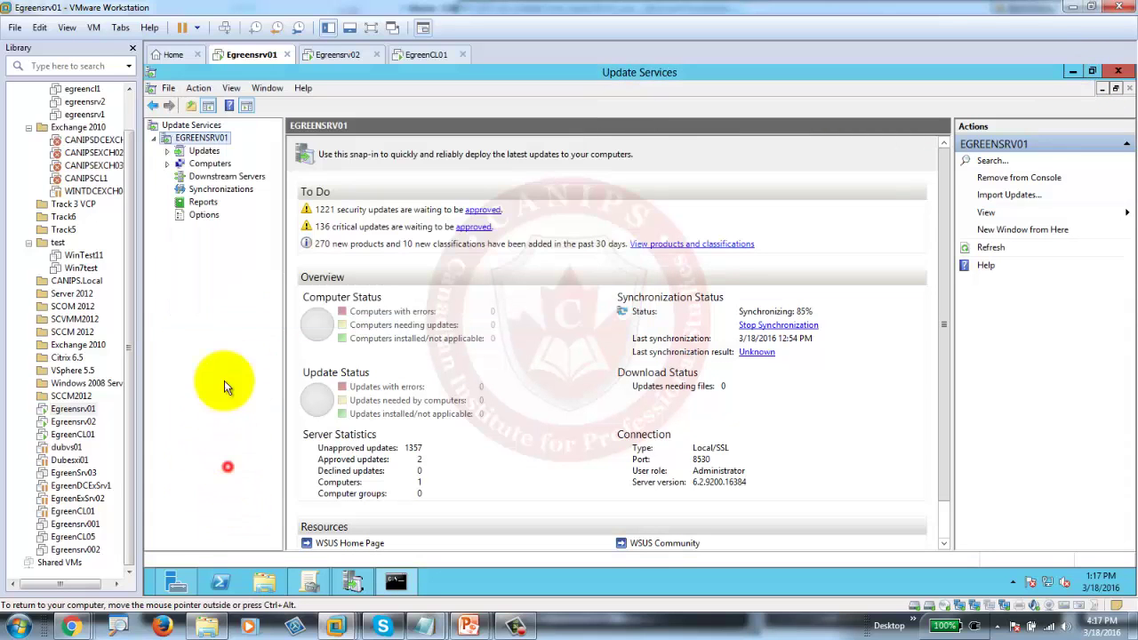
{"action": "double_click", "coordinate": [180, 163]}
{"action": "left_click", "coordinate": [213, 182]}
Filter All Computers to status Any, refresh, and select egreensrv01.egreen.pri to view its details.
{"action": "left_click", "coordinate": [182, 175]}
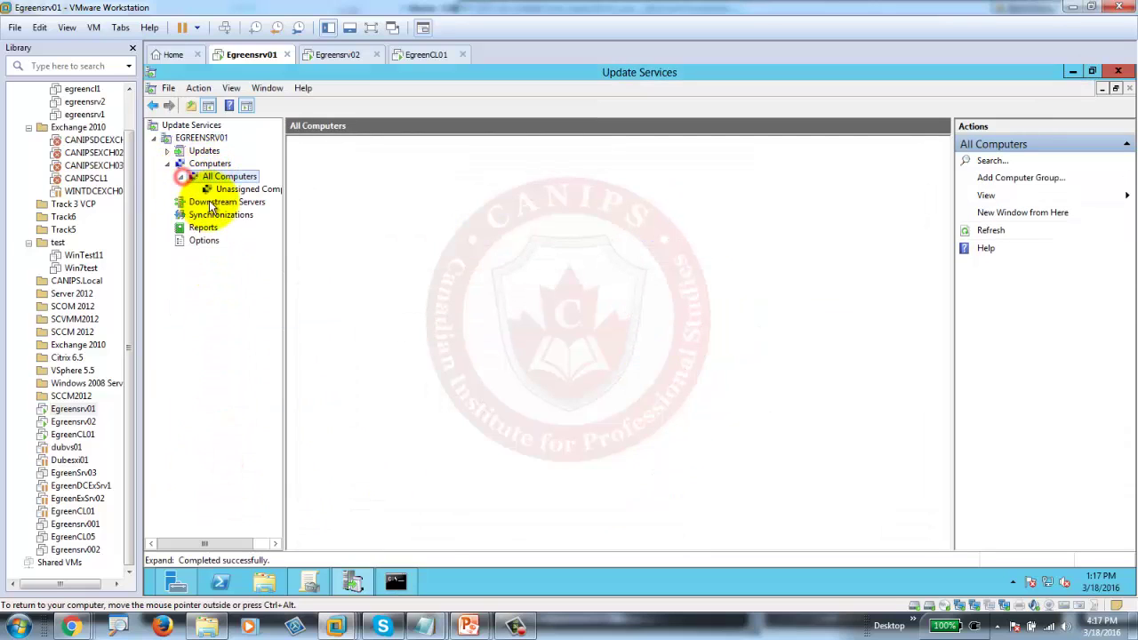
{"action": "left_click", "coordinate": [246, 189]}
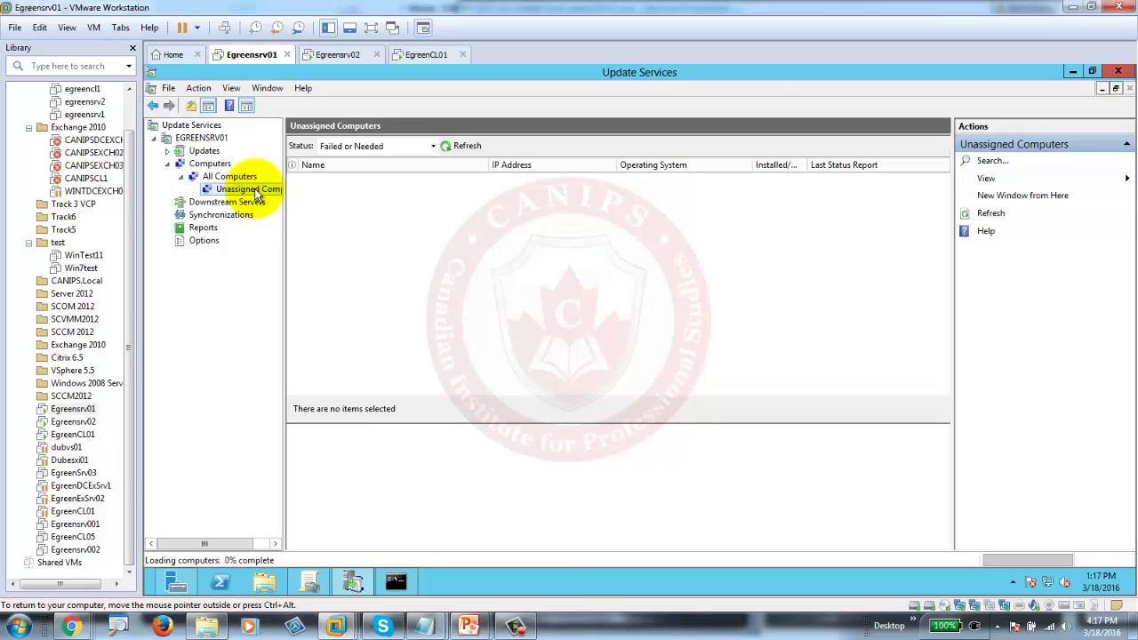
{"action": "left_click", "coordinate": [228, 176]}
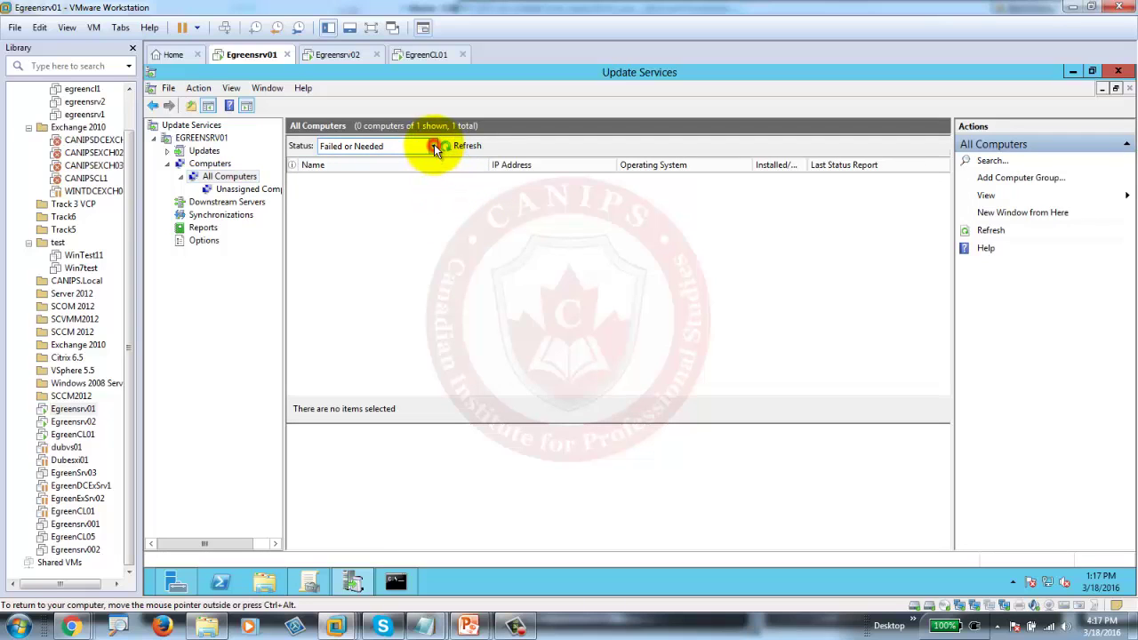
{"action": "left_click", "coordinate": [434, 146]}
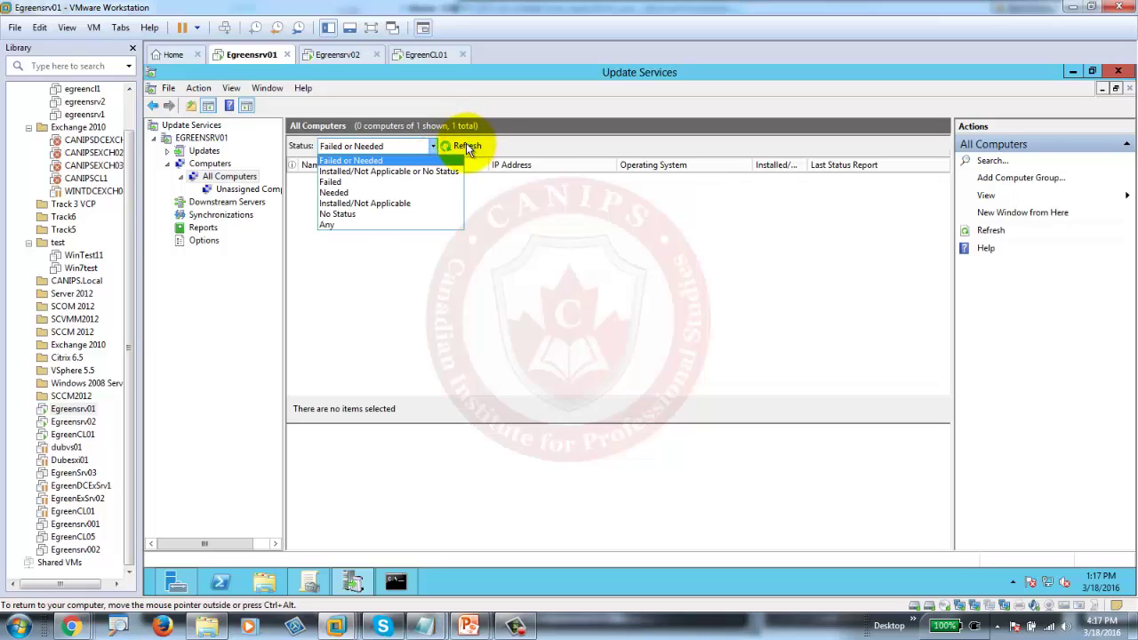
{"action": "left_click", "coordinate": [345, 223]}
{"action": "left_click", "coordinate": [457, 147]}
{"action": "left_click", "coordinate": [458, 146]}
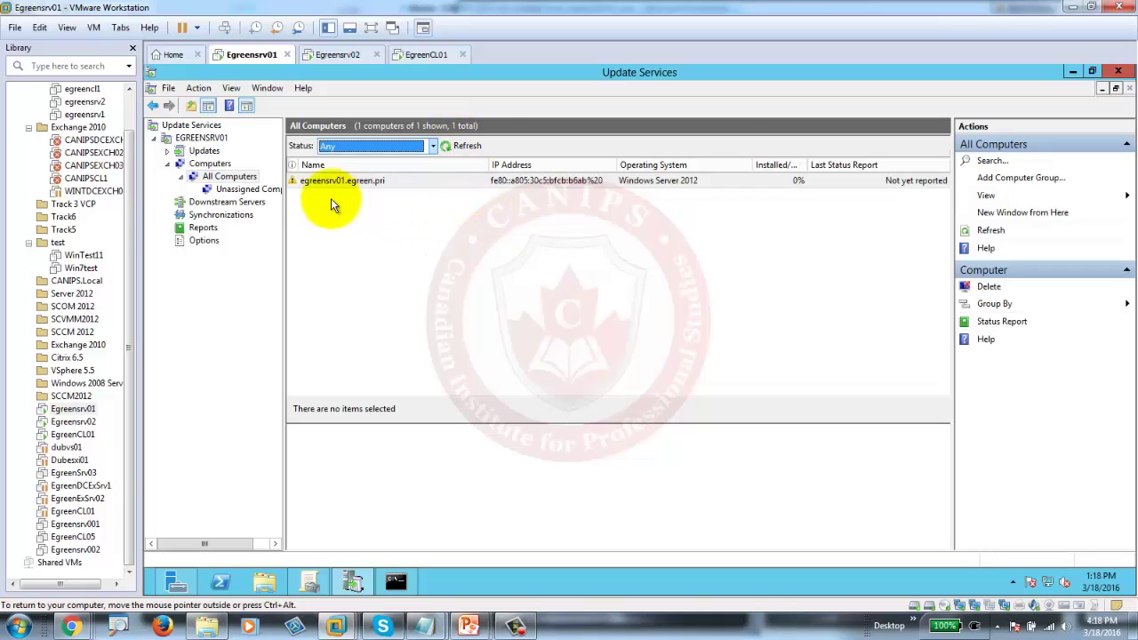
{"action": "left_click", "coordinate": [360, 190]}
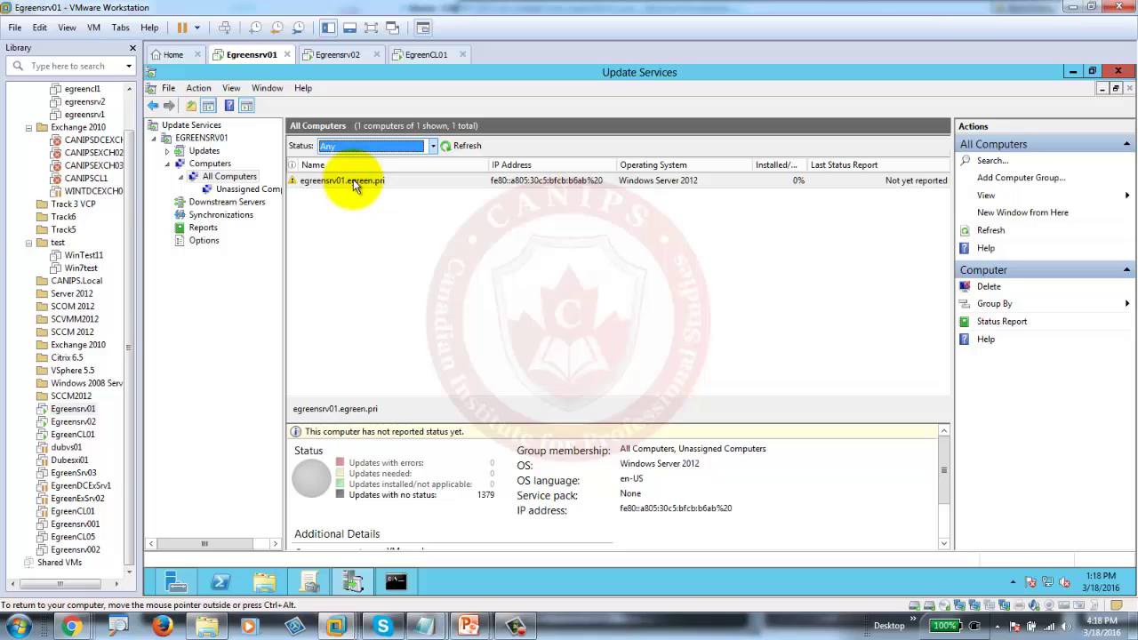
On EgreenCL01, dismiss the activation prompt and open the system properties for Computer.
{"action": "left_click", "coordinate": [419, 53]}
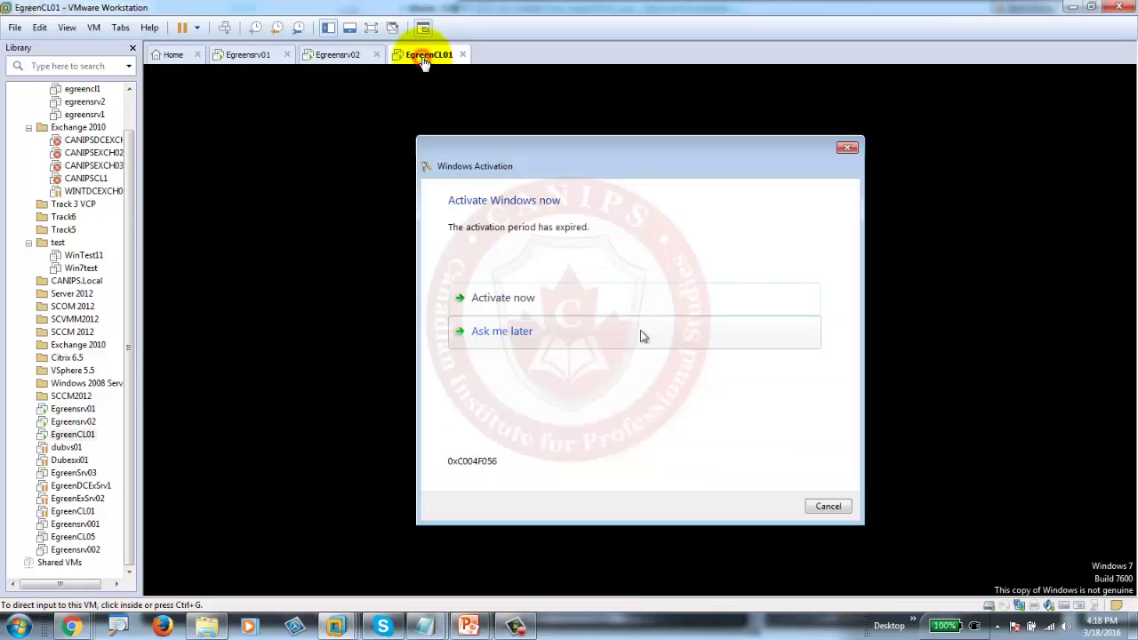
{"action": "left_click", "coordinate": [847, 147]}
{"action": "left_click", "coordinate": [429, 55]}
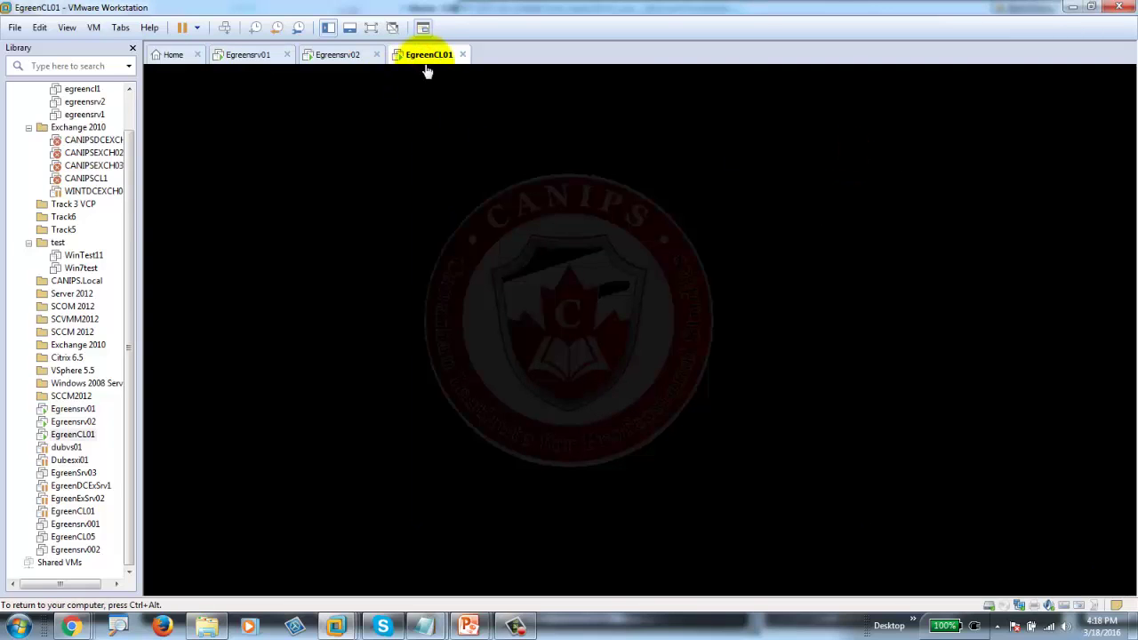
{"action": "left_click", "coordinate": [254, 582]}
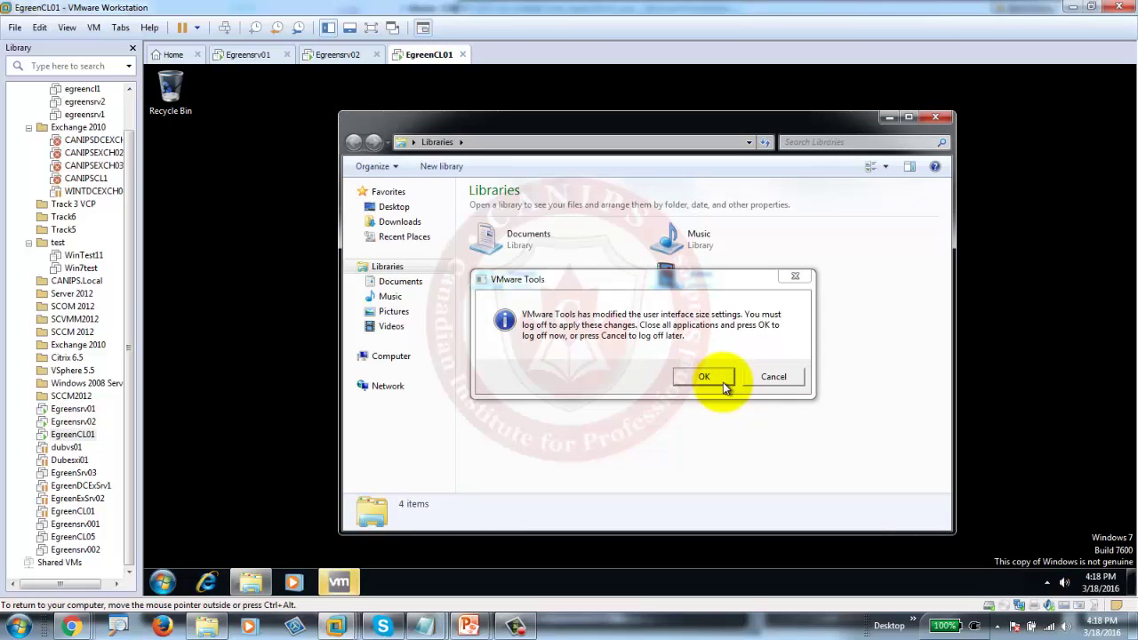
{"action": "left_click_drag", "start_coordinate": [551, 279], "coordinate": [843, 376]}
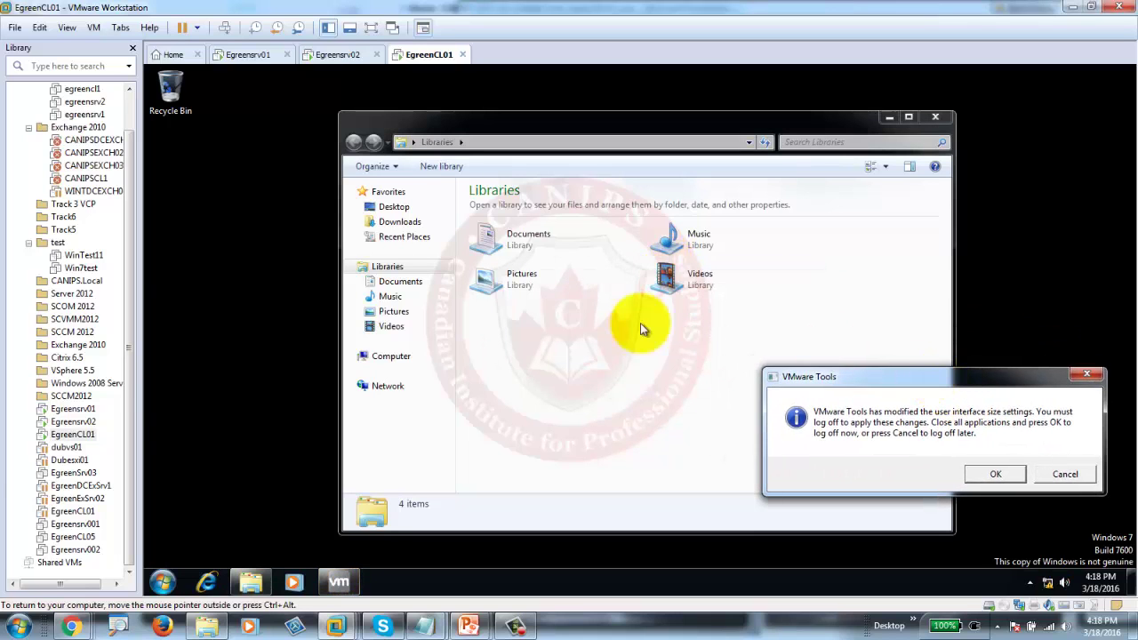
{"action": "right_click", "coordinate": [357, 357]}
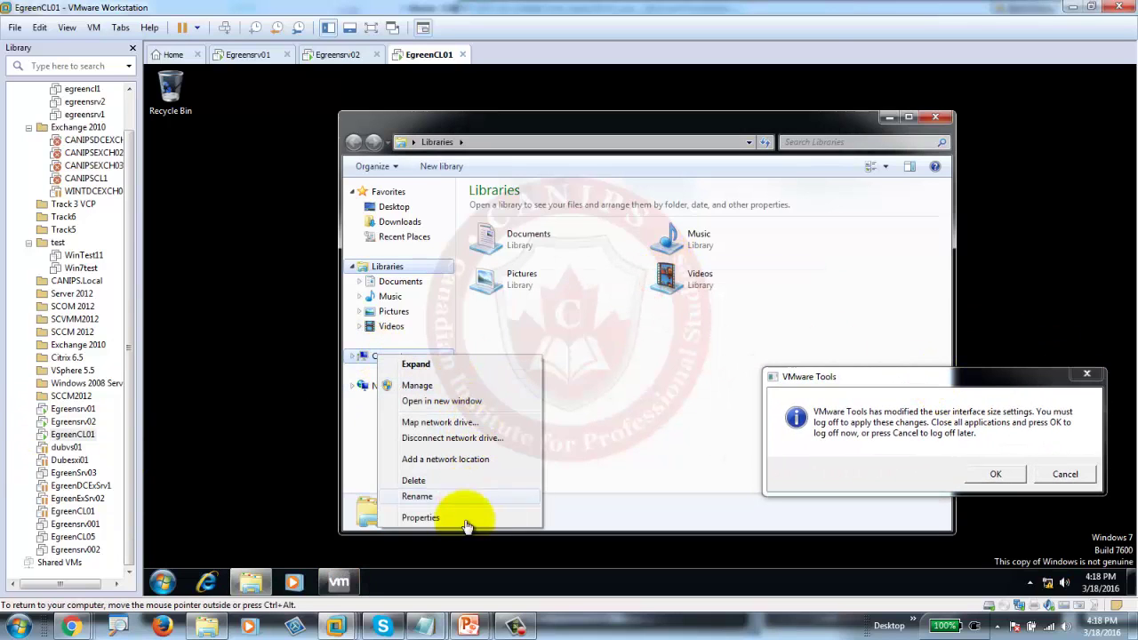
{"action": "left_click", "coordinate": [420, 517]}
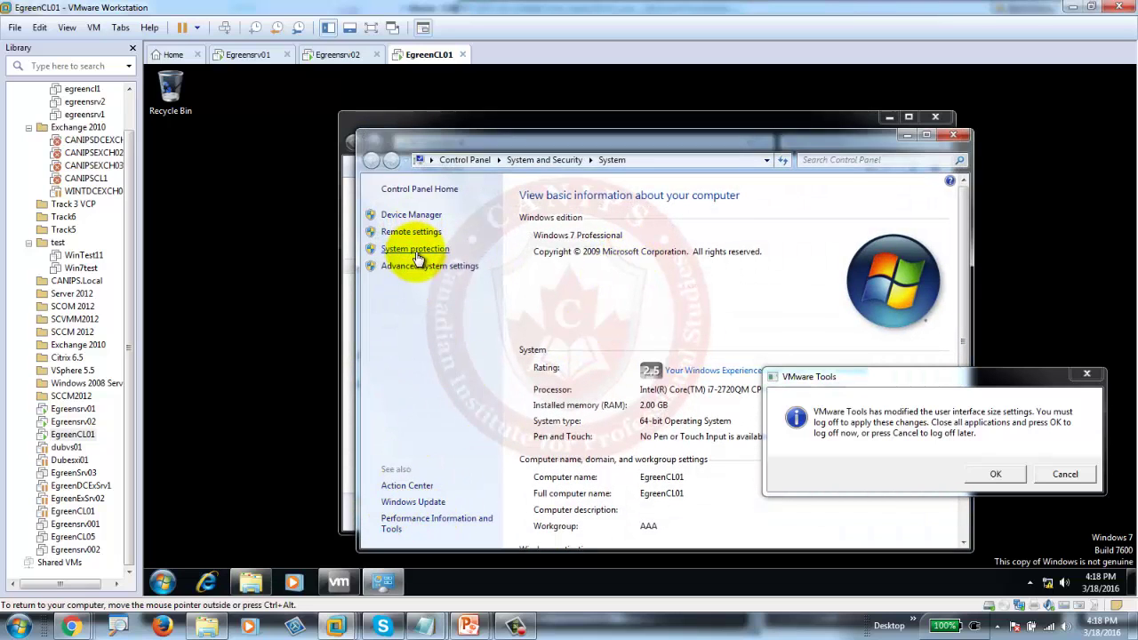
Bring up the Computer Name/Domain Changes dialog from the computer name settings.
{"action": "left_click_drag", "start_coordinate": [788, 378], "coordinate": [133, 392]}
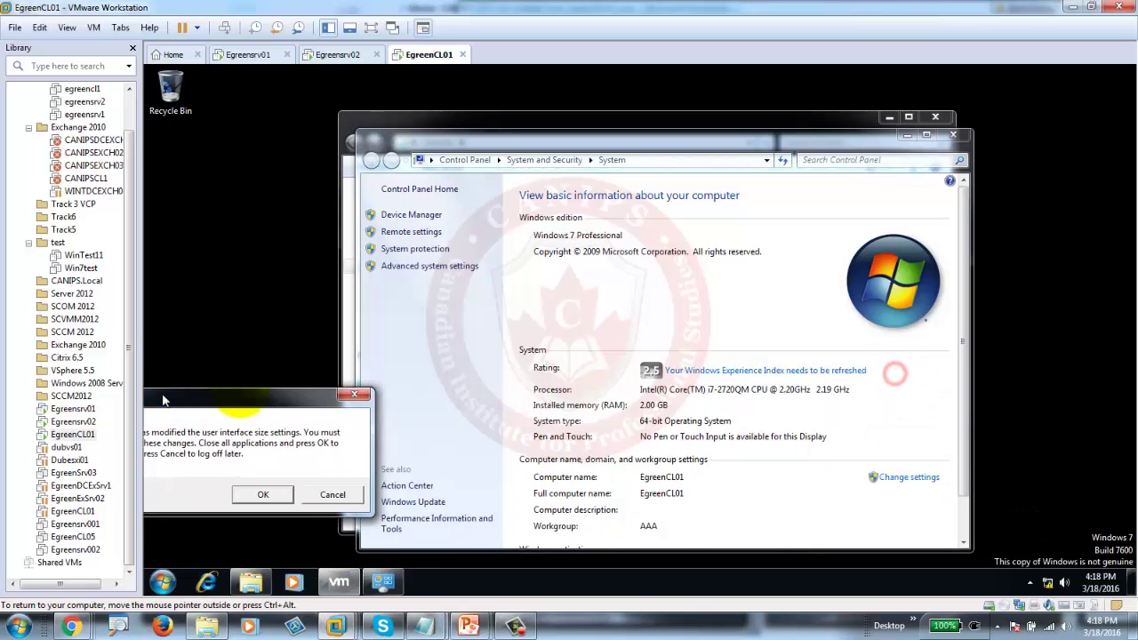
{"action": "left_click", "coordinate": [902, 477]}
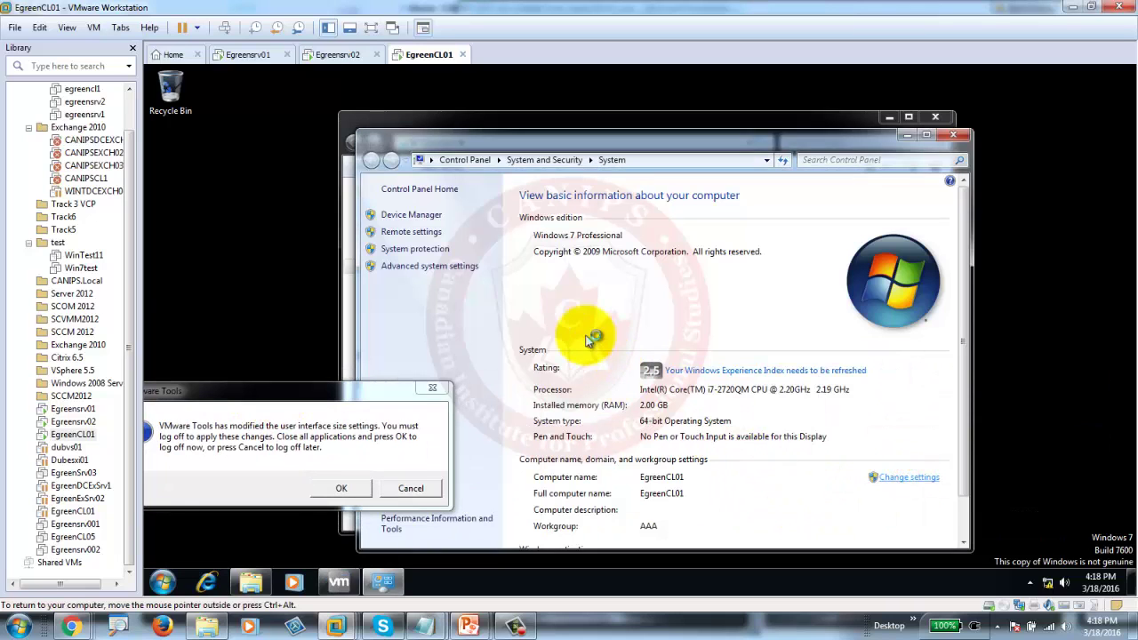
{"action": "left_click_drag", "start_coordinate": [336, 96], "coordinate": [782, 173]}
{"action": "left_click", "coordinate": [709, 197]}
{"action": "left_click", "coordinate": [654, 195]}
{"action": "left_click", "coordinate": [858, 371]}
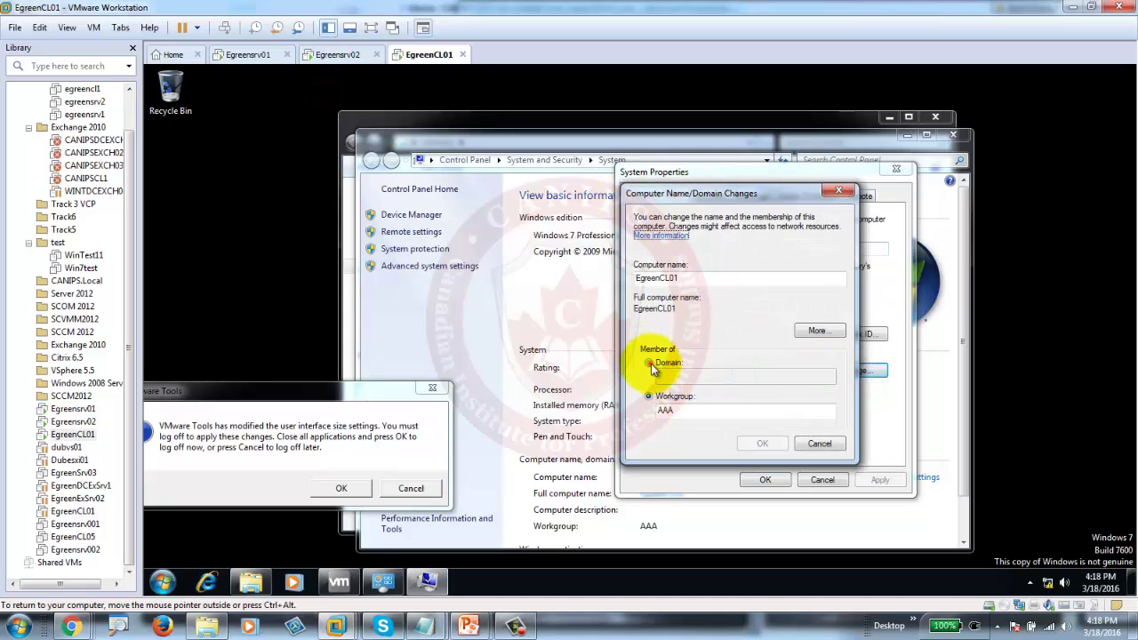
Request joining the egreen.pri domain and submit the domain administrator credentials.
{"action": "left_click", "coordinate": [649, 363]}
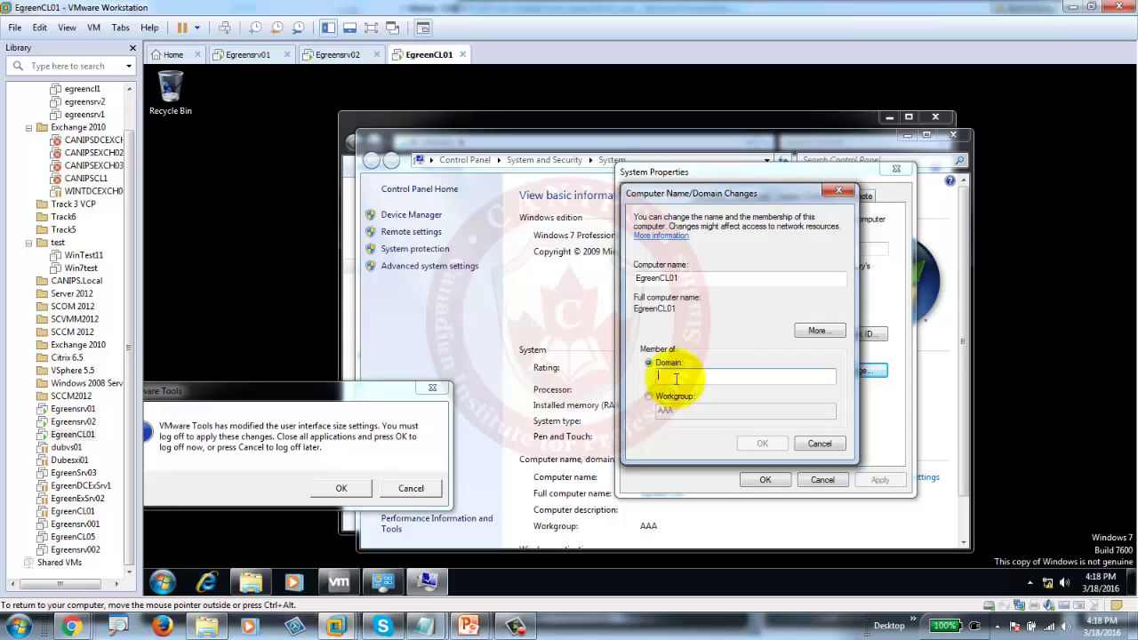
{"action": "type", "text": "egreen"}
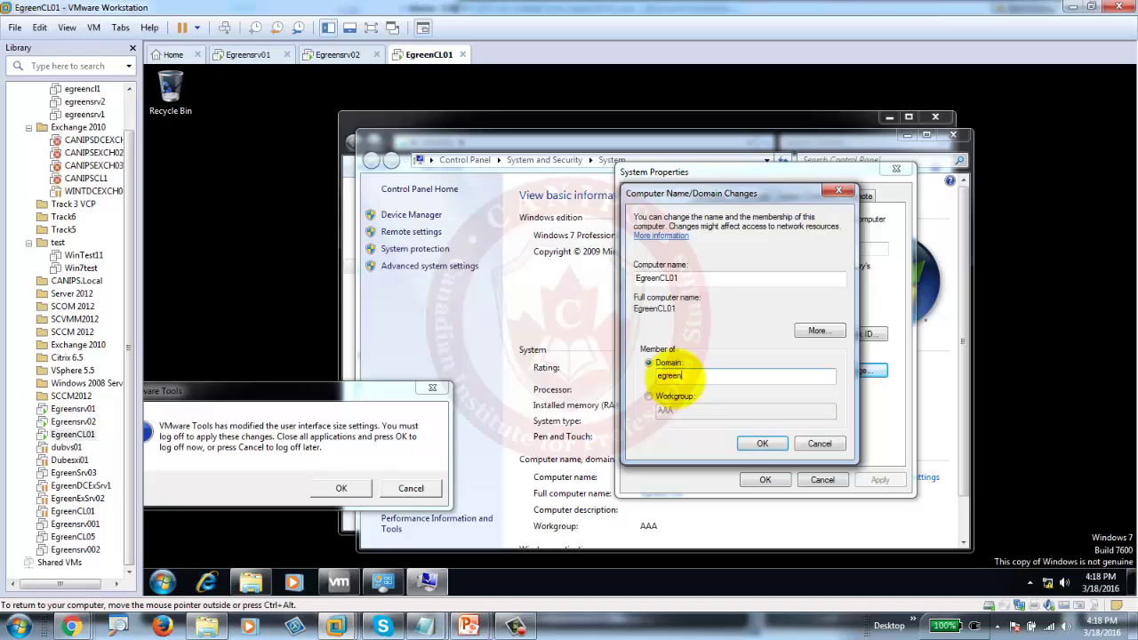
{"action": "type", "text": ".pri"}
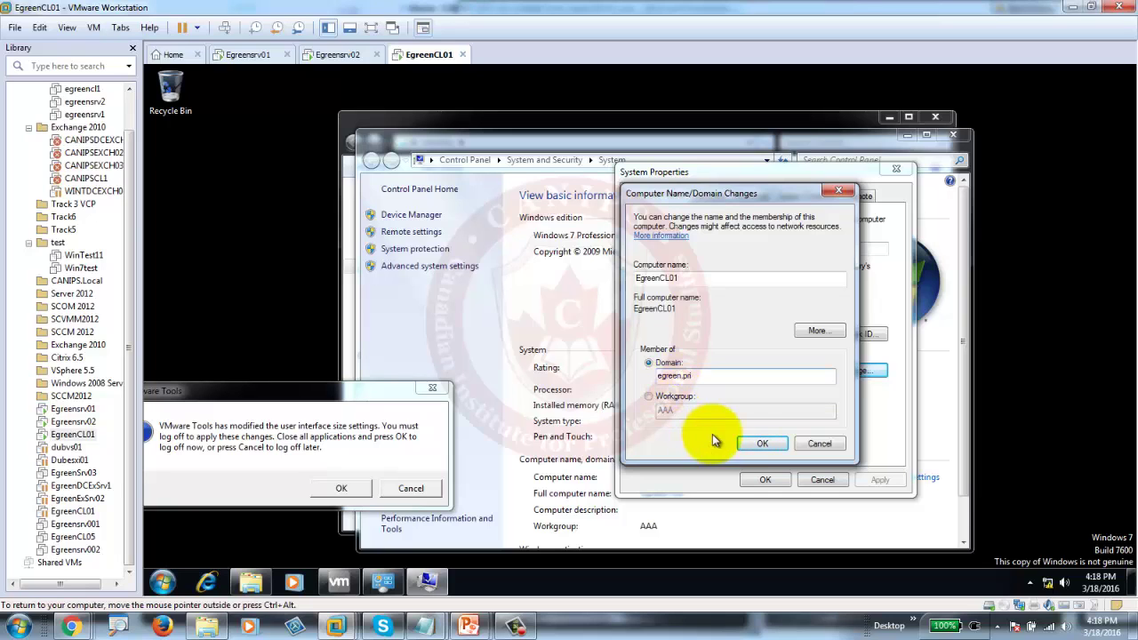
{"action": "left_click", "coordinate": [761, 443]}
{"action": "type", "text": "administrat"}
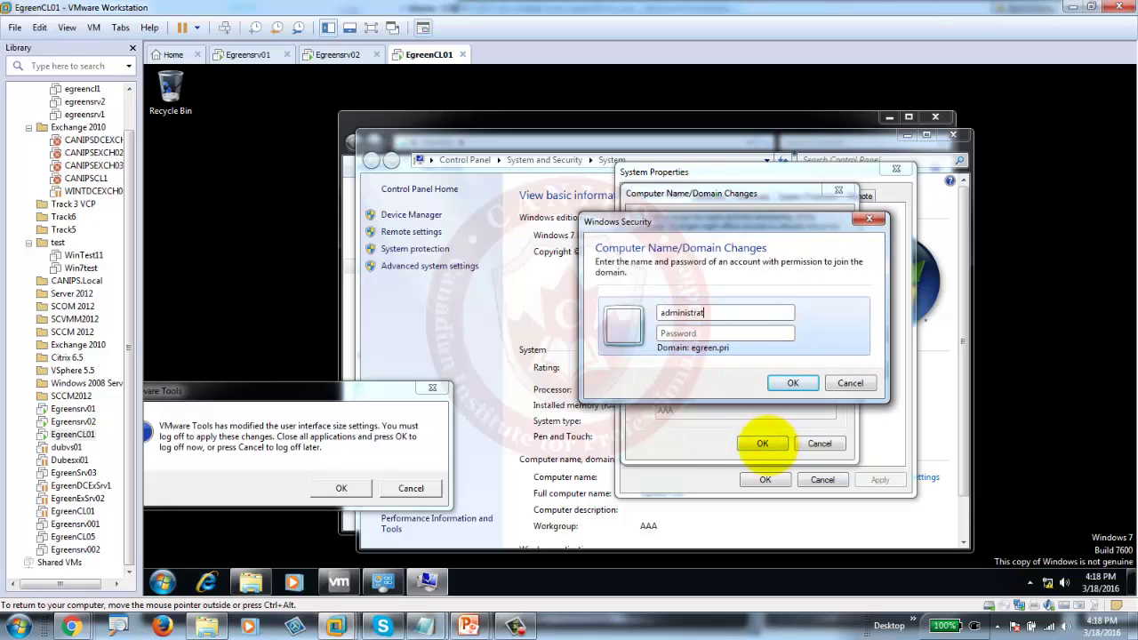
{"action": "type", "text": "P"}
{"action": "key", "text": "Return"}
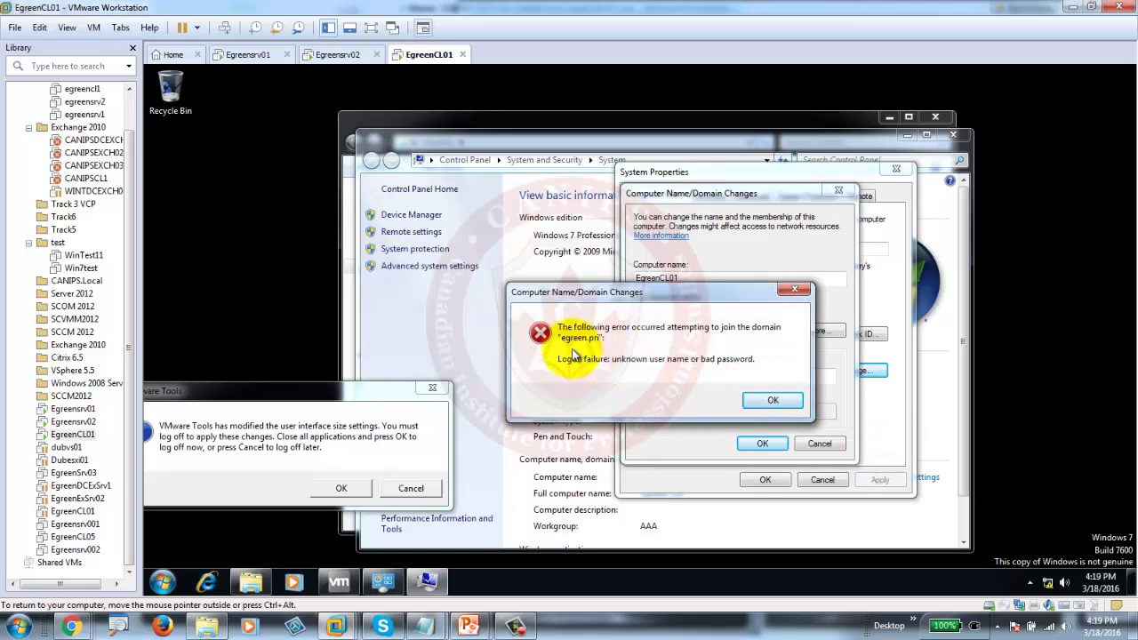
Dismiss the logon failure and retry the egreen.pri join with re-entered administrator credentials.
{"action": "left_click", "coordinate": [774, 400]}
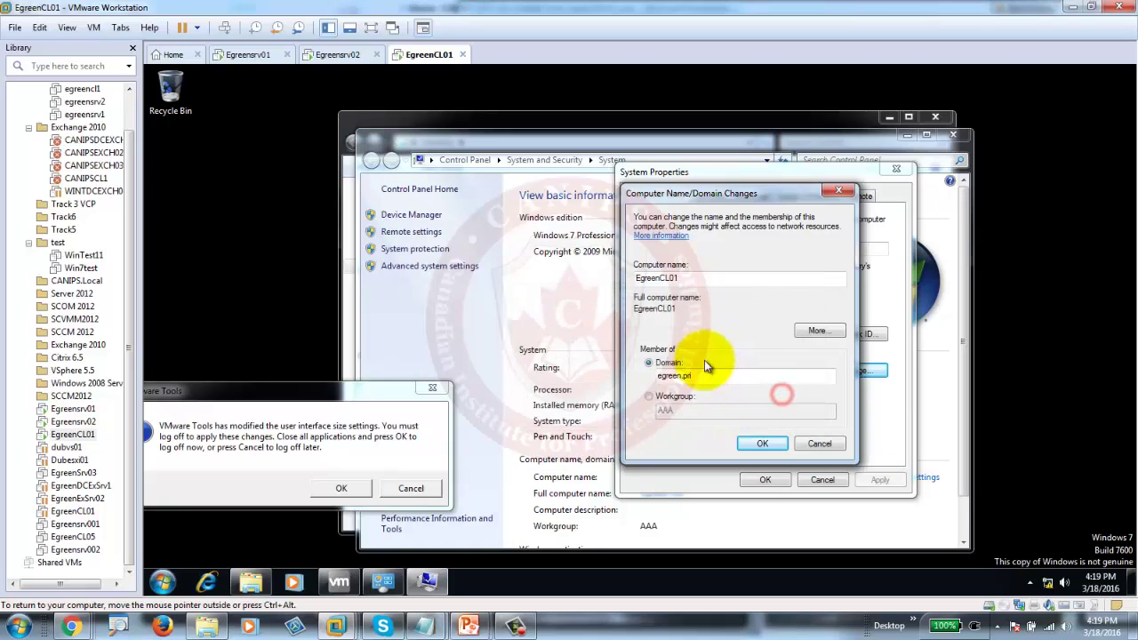
{"action": "left_click", "coordinate": [763, 443]}
{"action": "left_click", "coordinate": [716, 313]}
{"action": "type", "text": "administrat"}
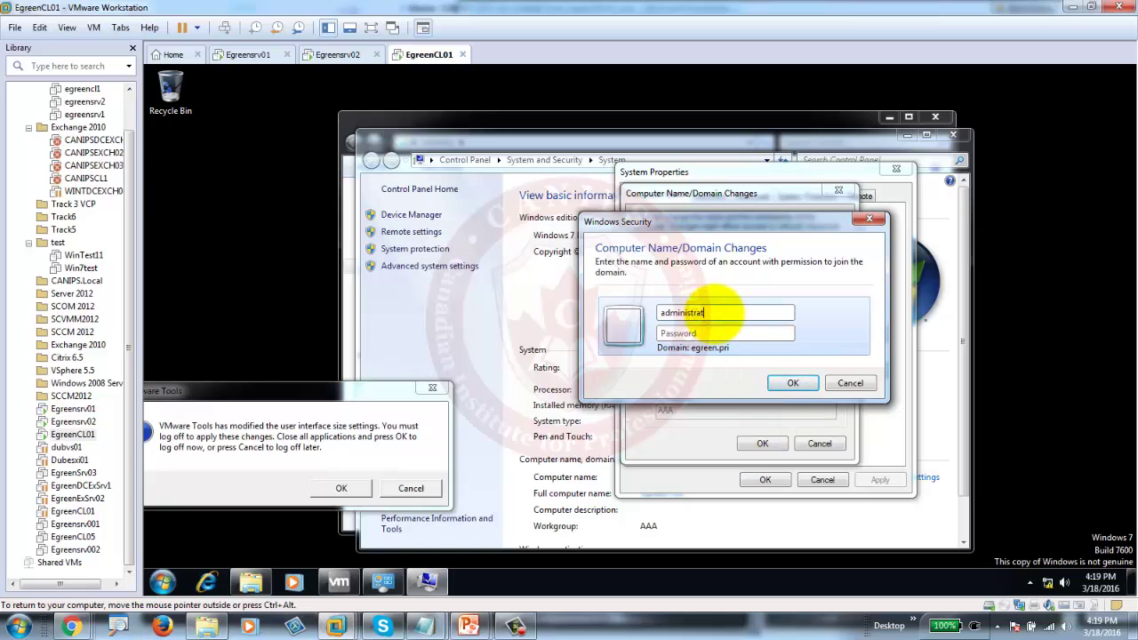
{"action": "key", "text": "Return"}
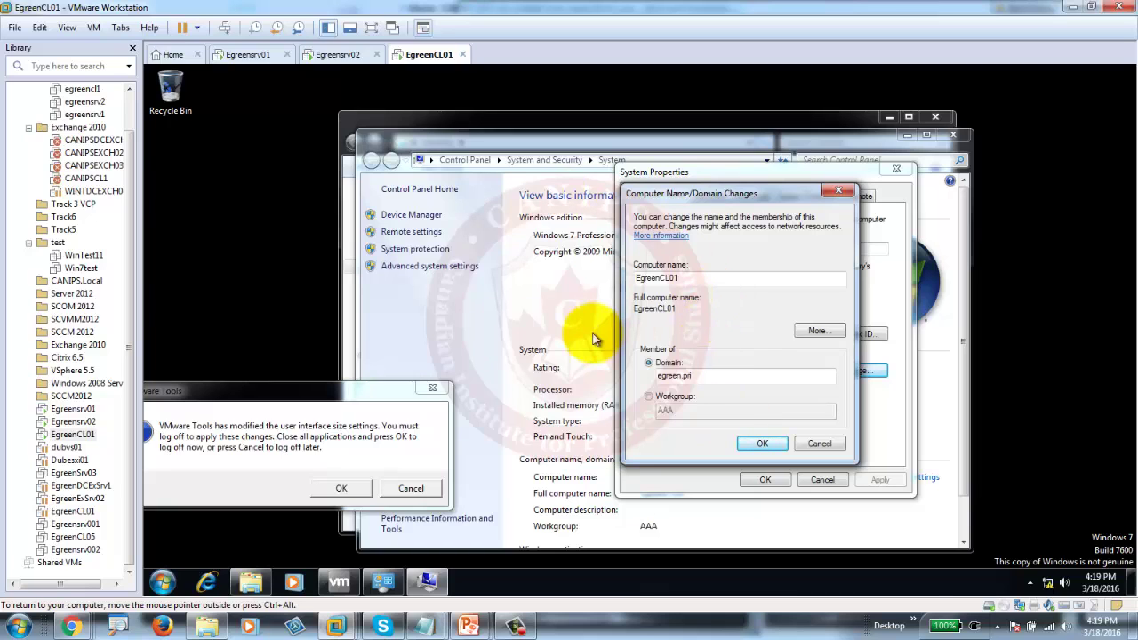
Acknowledge the domain welcome and restart notices, close System Properties, and restart the client.
{"action": "left_click", "coordinate": [725, 392]}
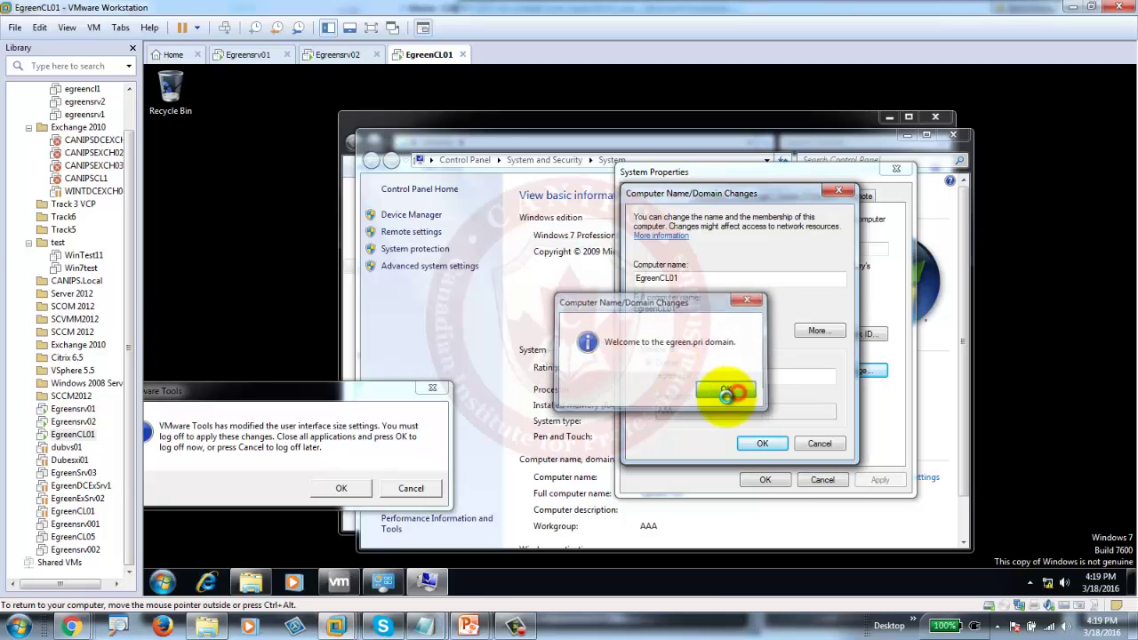
{"action": "left_click", "coordinate": [803, 443]}
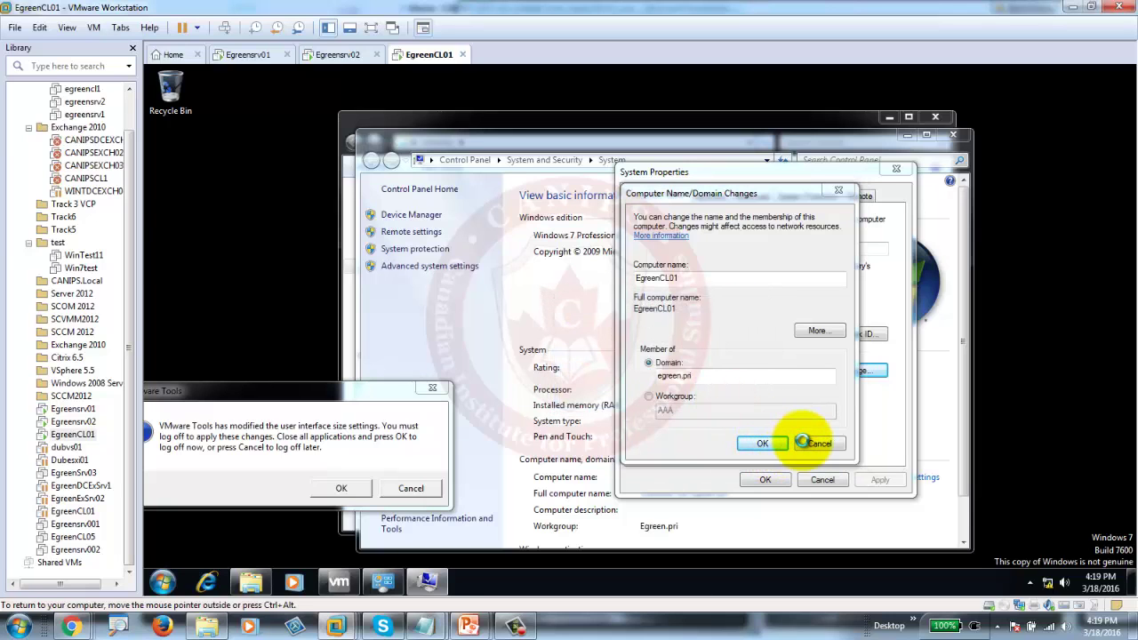
{"action": "left_click", "coordinate": [725, 338]}
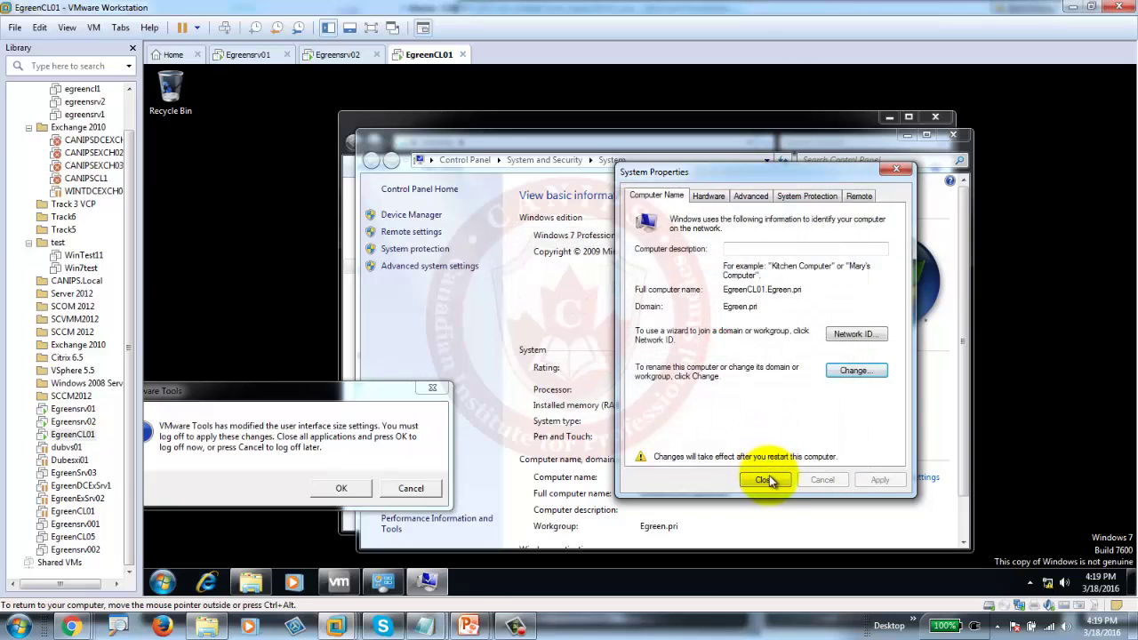
{"action": "left_click", "coordinate": [764, 479]}
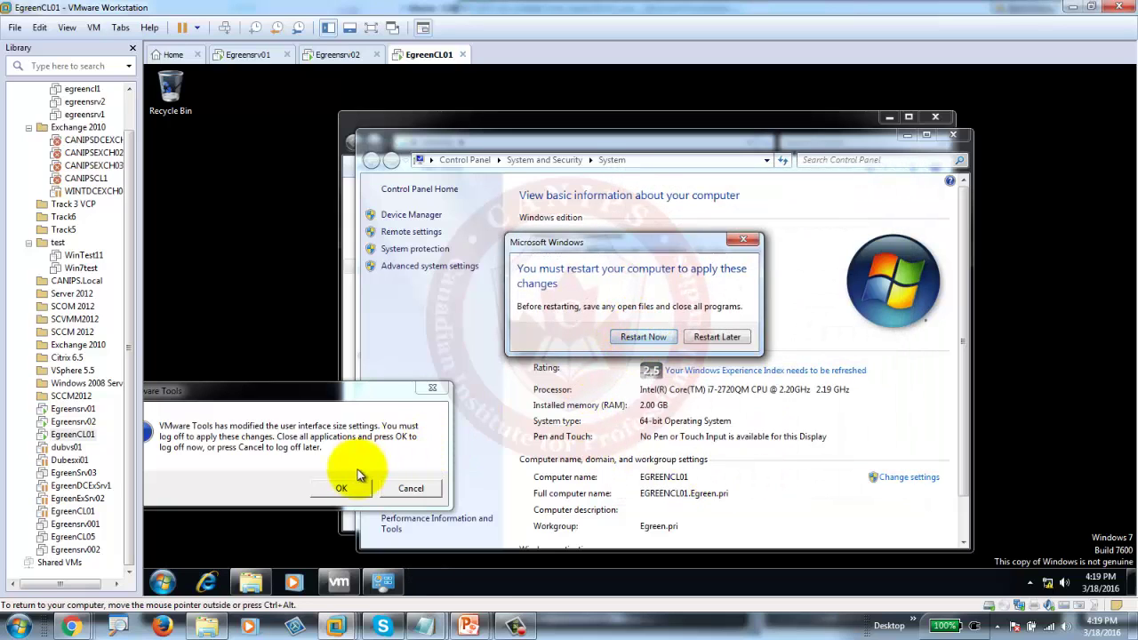
{"action": "left_click", "coordinate": [631, 337]}
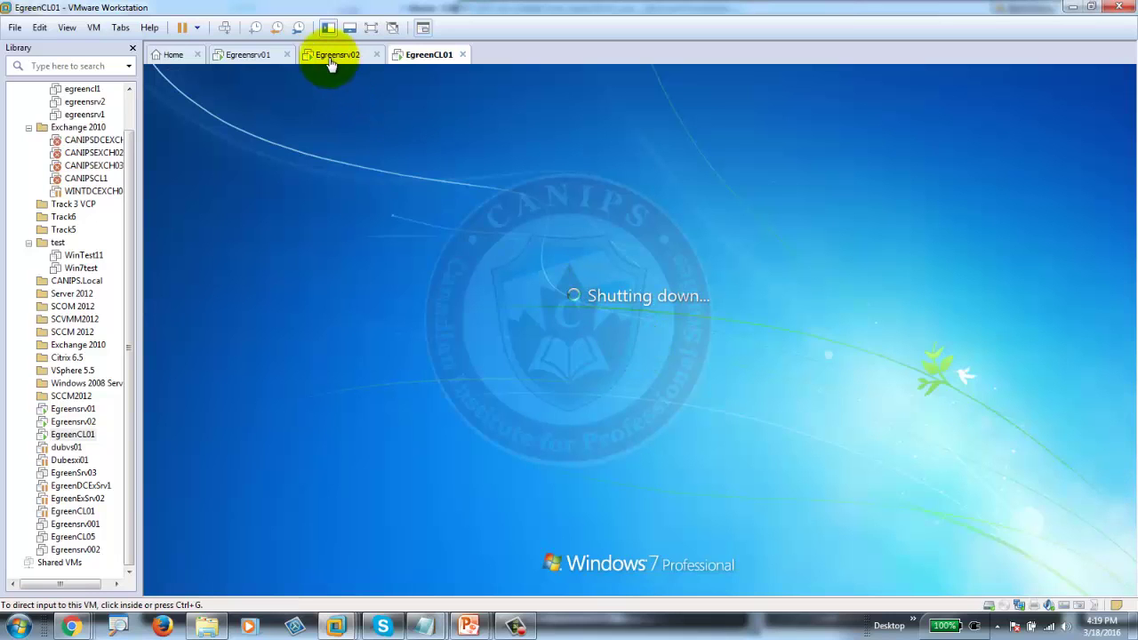
Sign in to Egreensrv02 as the domain administrator, then switch back to Egreensrv01.
{"action": "left_click", "coordinate": [329, 62]}
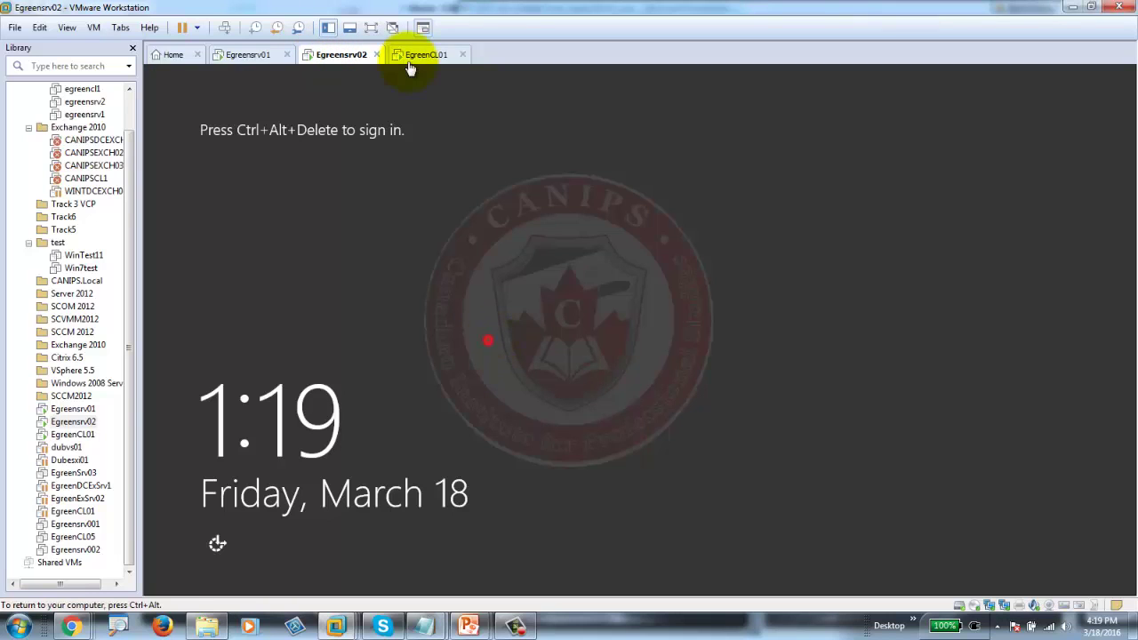
{"action": "left_click", "coordinate": [224, 28]}
{"action": "left_click", "coordinate": [626, 231]}
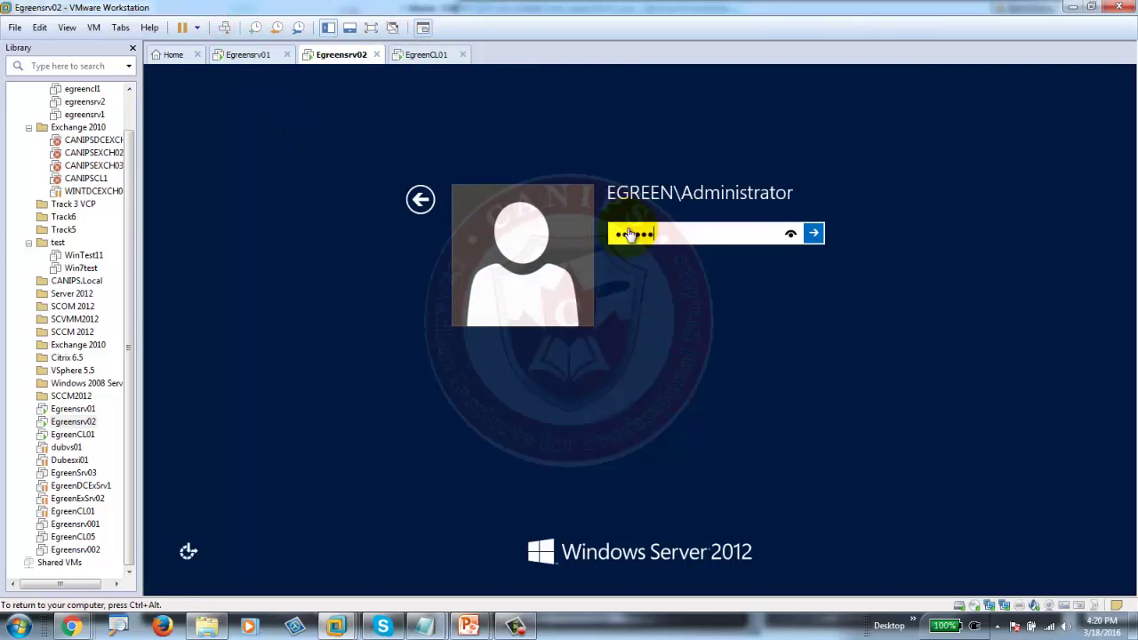
{"action": "key", "text": "Return"}
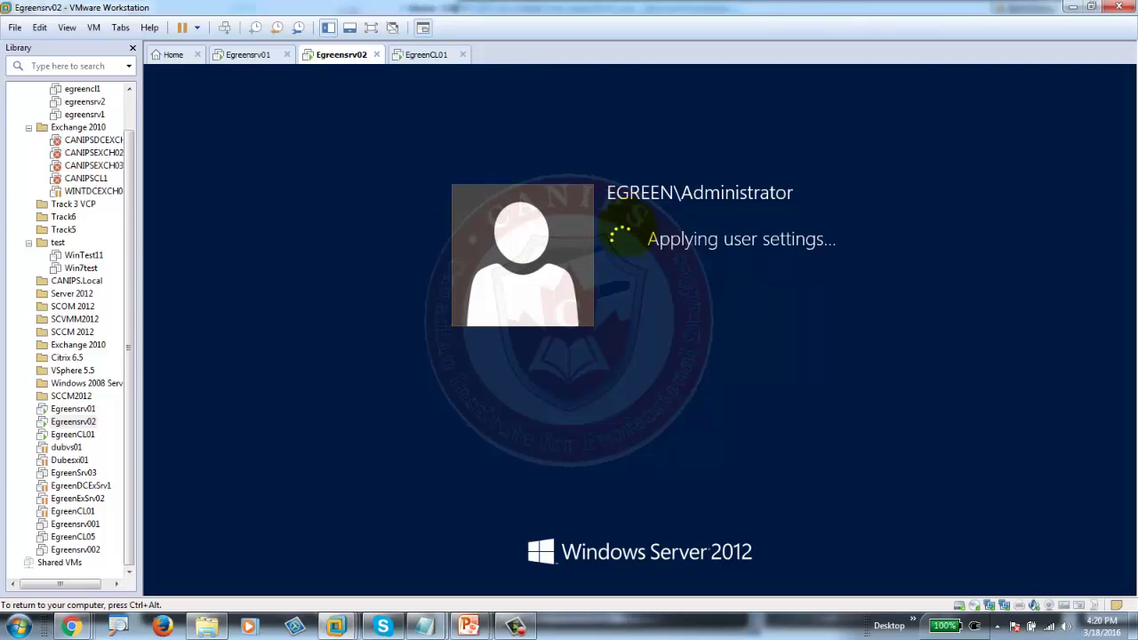
{"action": "left_click", "coordinate": [243, 55]}
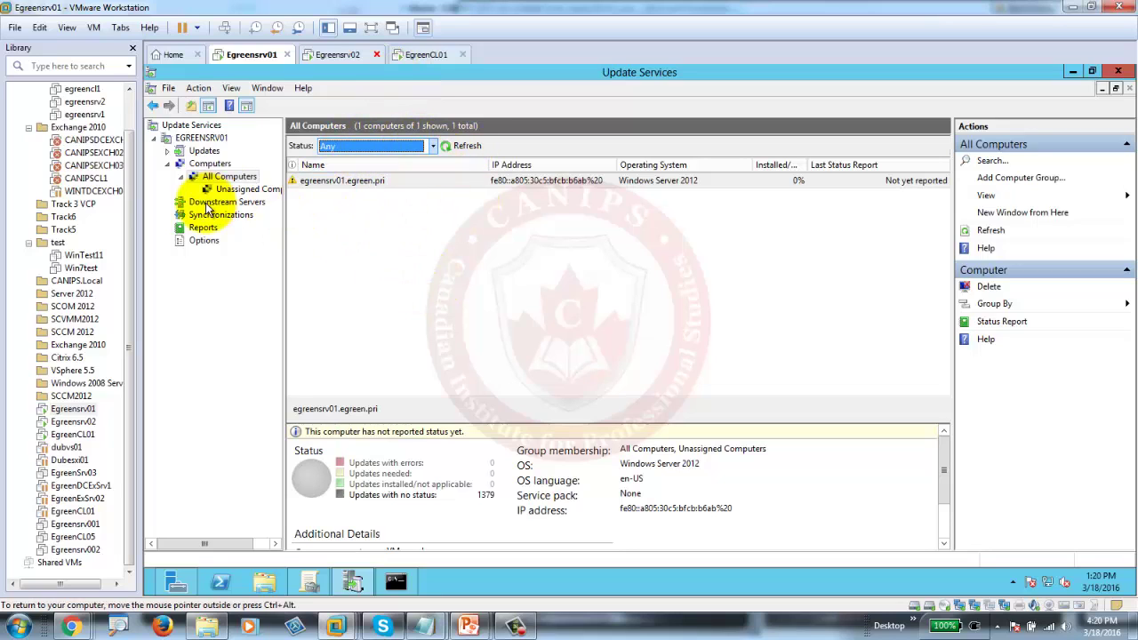
Expand Updates in the WSUS console and show the Critical Updates list.
{"action": "left_click", "coordinate": [202, 152]}
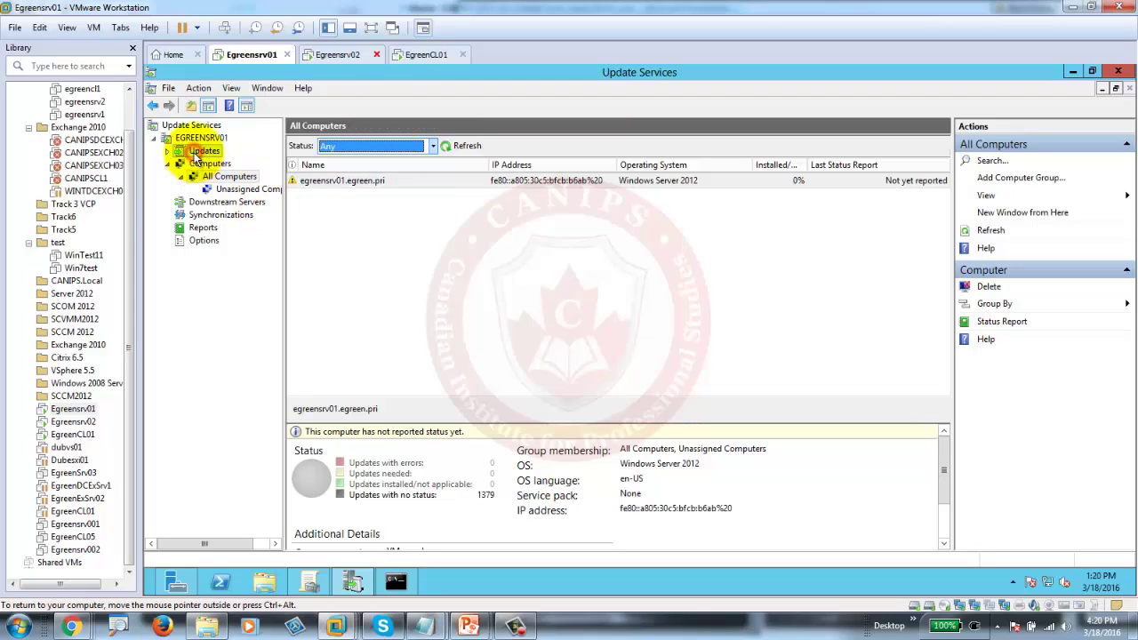
{"action": "left_click", "coordinate": [166, 151]}
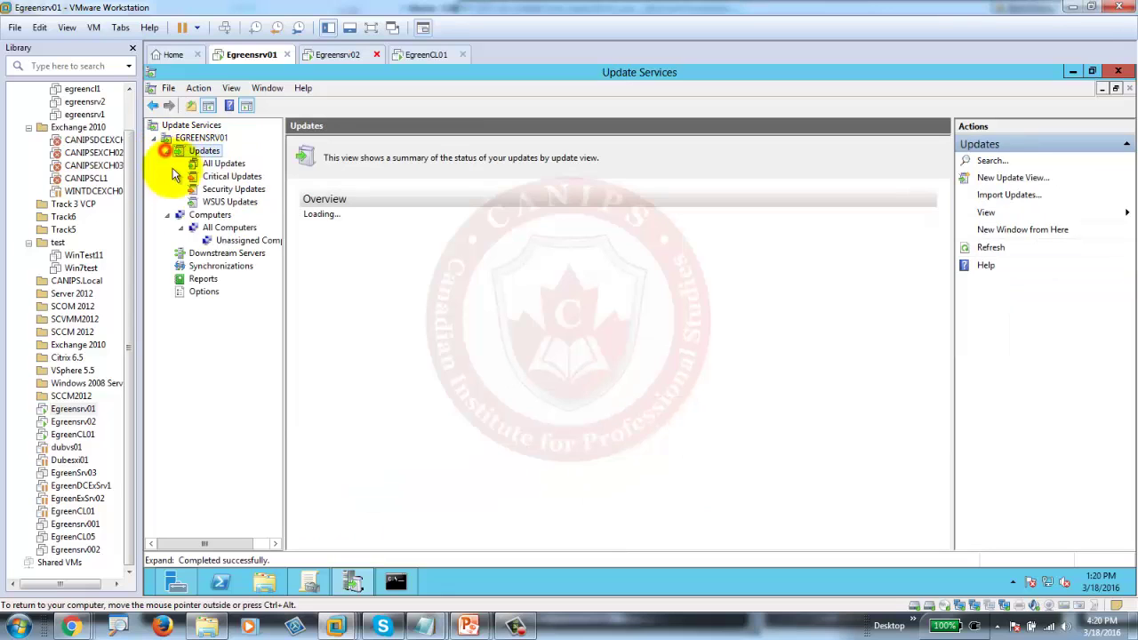
{"action": "left_click", "coordinate": [218, 165]}
{"action": "left_click", "coordinate": [224, 177]}
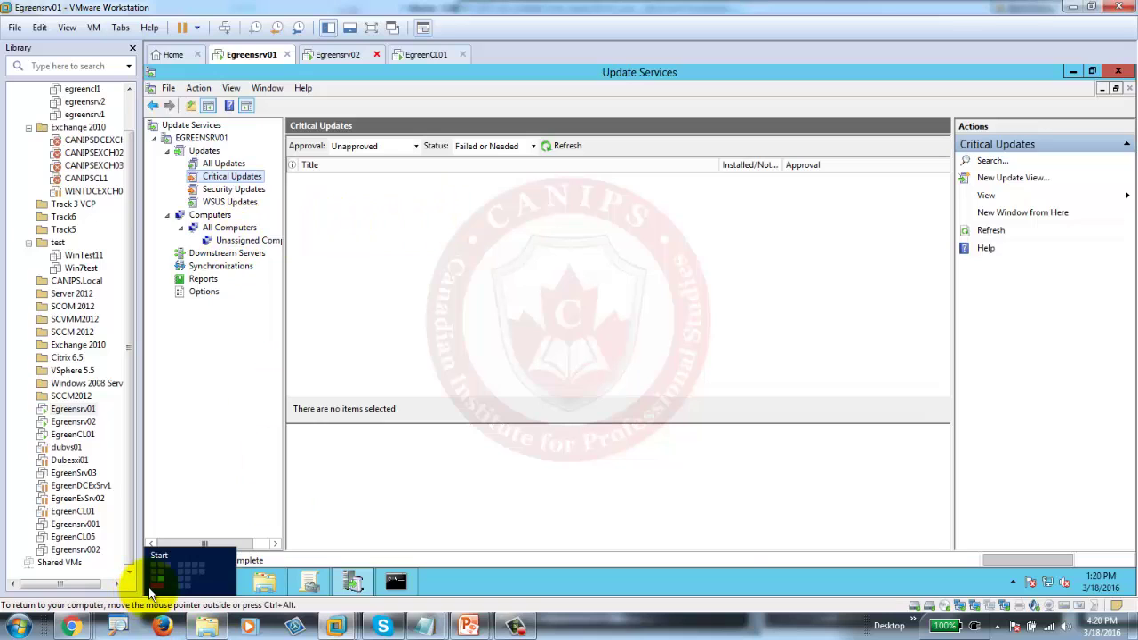
Search 'windows up' from Start and open the server's Windows Update history, which is empty.
{"action": "left_click", "coordinate": [150, 592]}
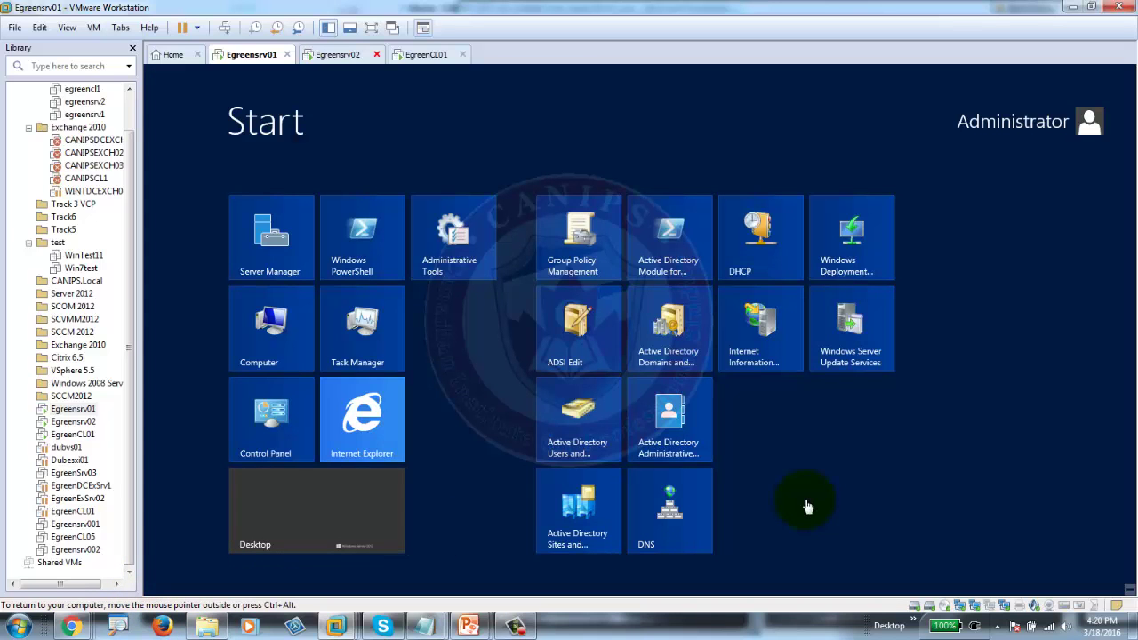
{"action": "type", "text": "windows"}
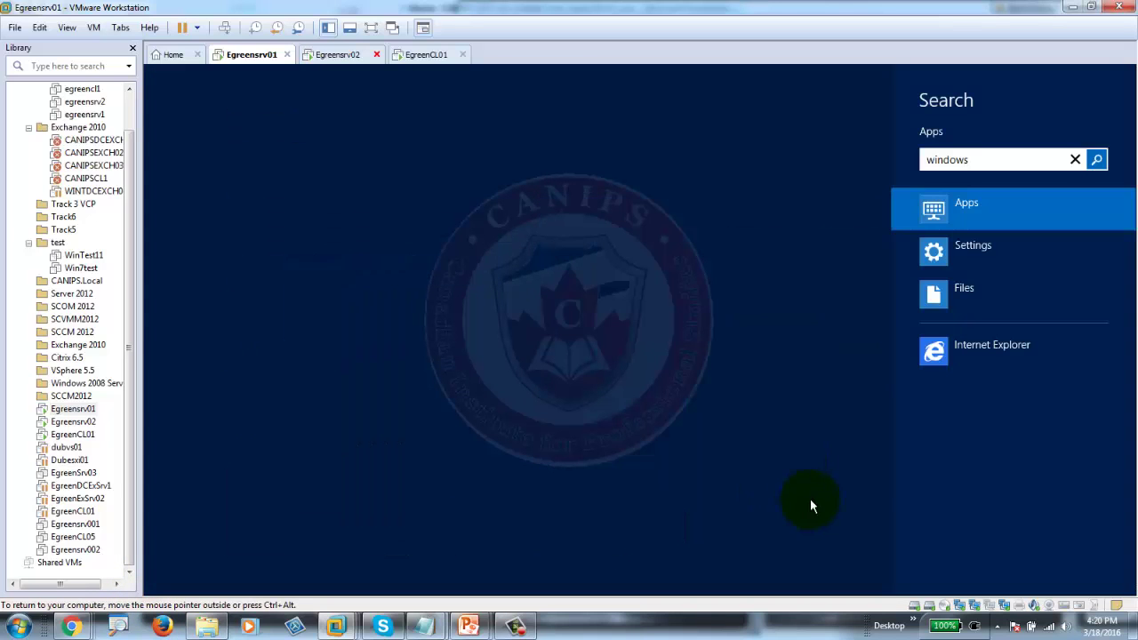
{"action": "type", "text": " up"}
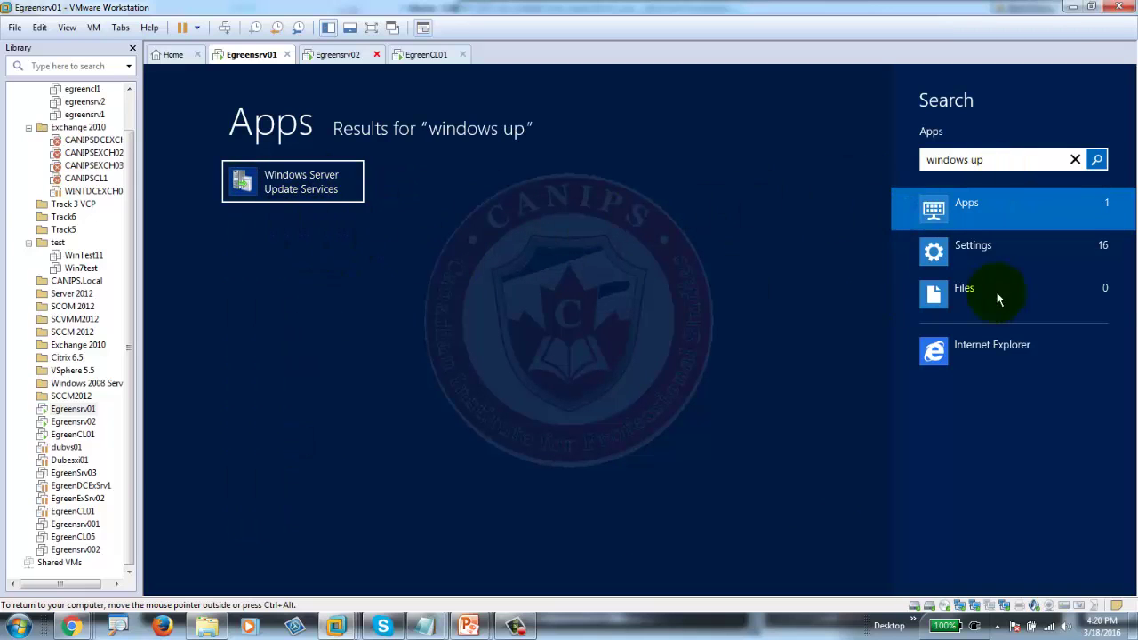
{"action": "left_click", "coordinate": [247, 185]}
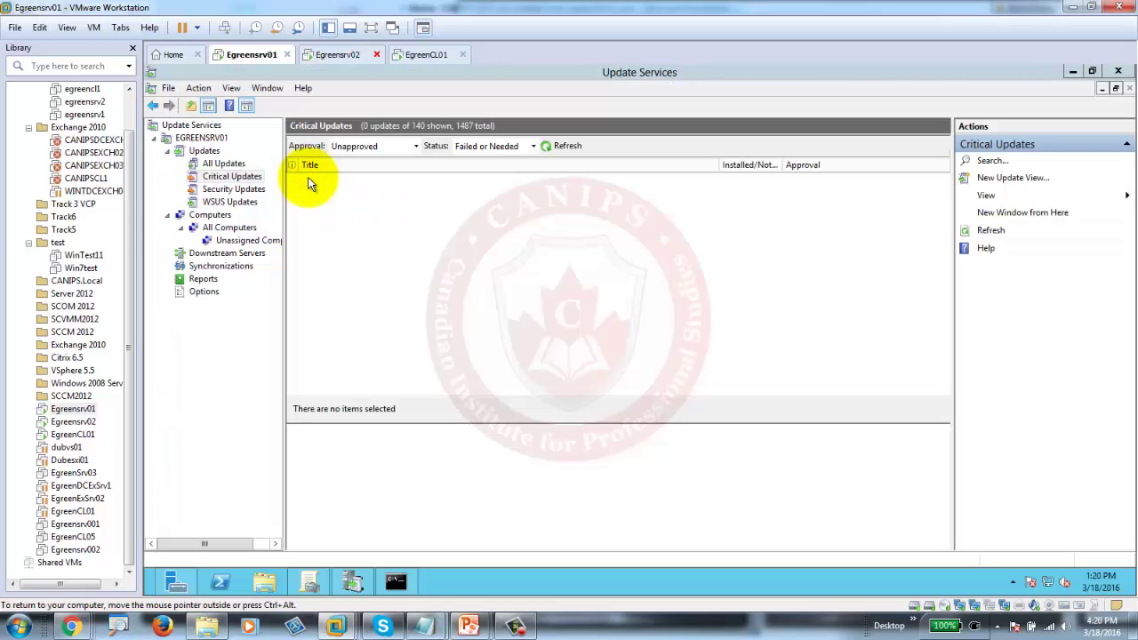
{"action": "left_click", "coordinate": [147, 587]}
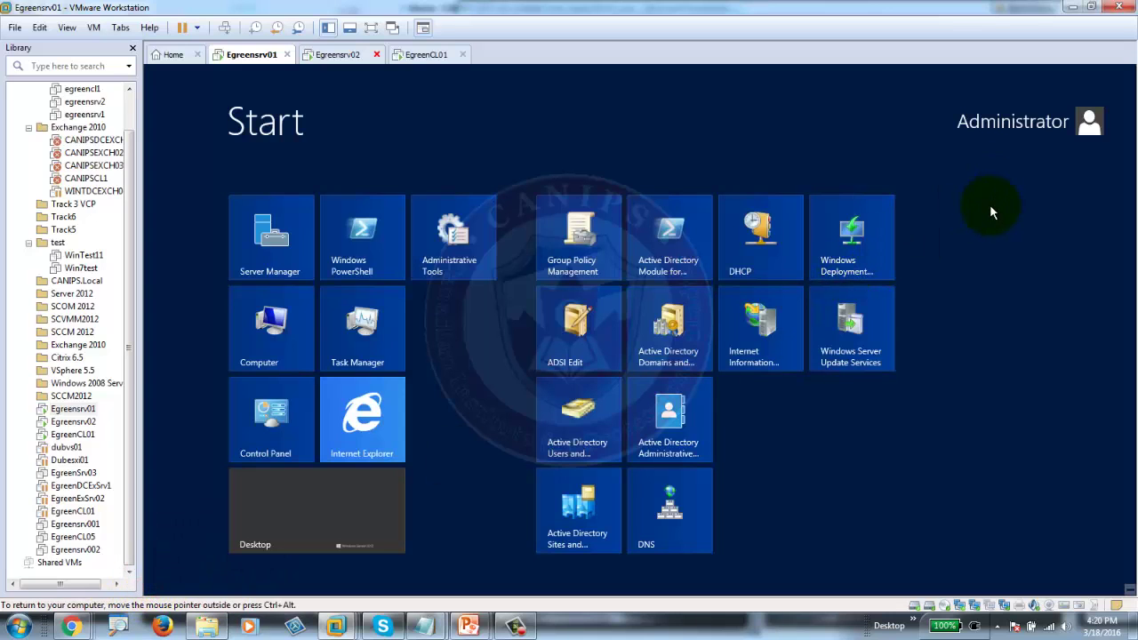
{"action": "type", "text": "window"}
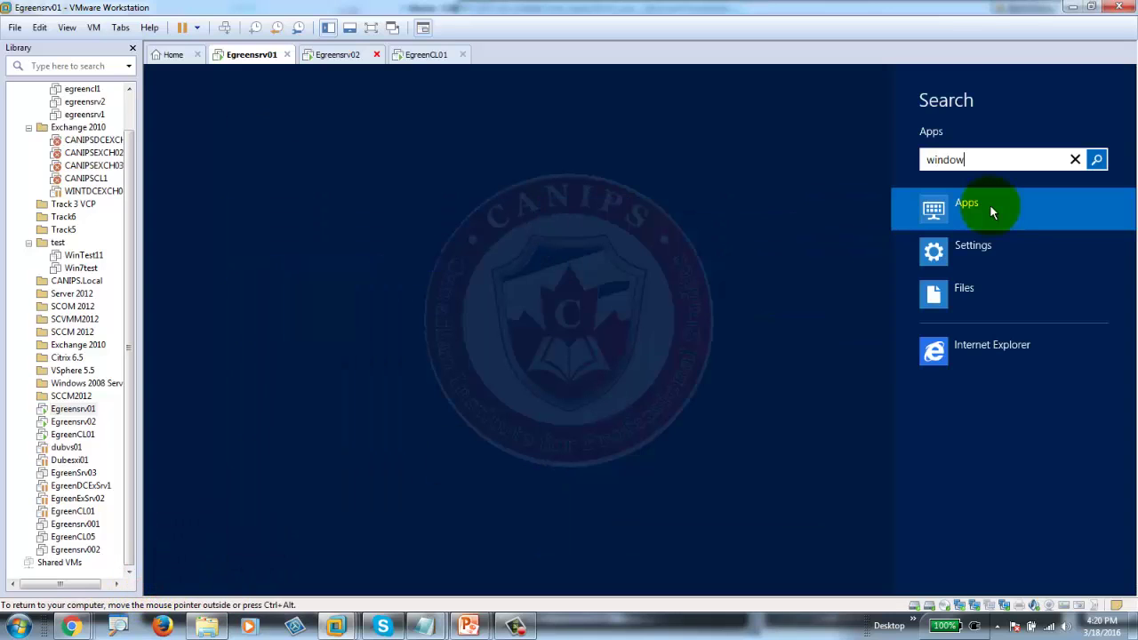
{"action": "type", "text": "s up"}
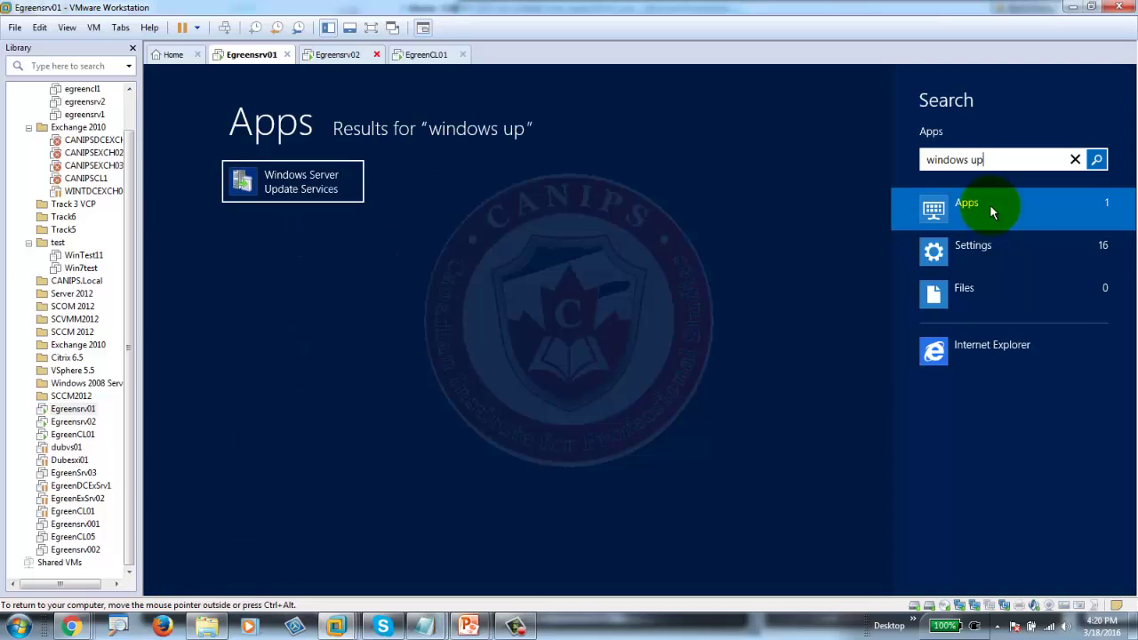
{"action": "left_click", "coordinate": [989, 250]}
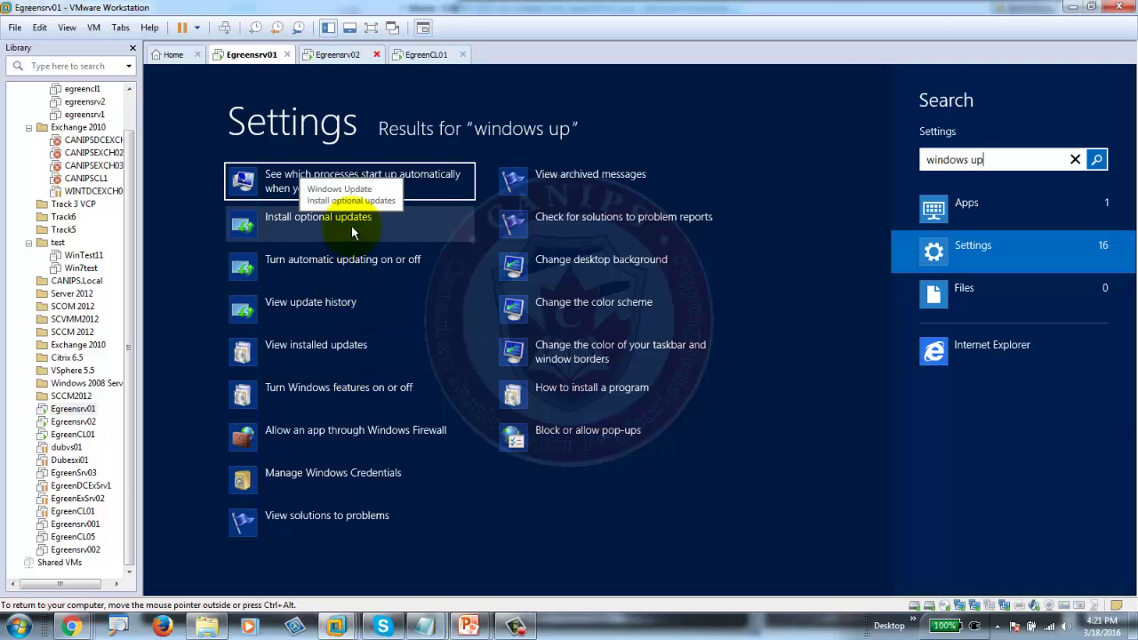
{"action": "left_click", "coordinate": [345, 306]}
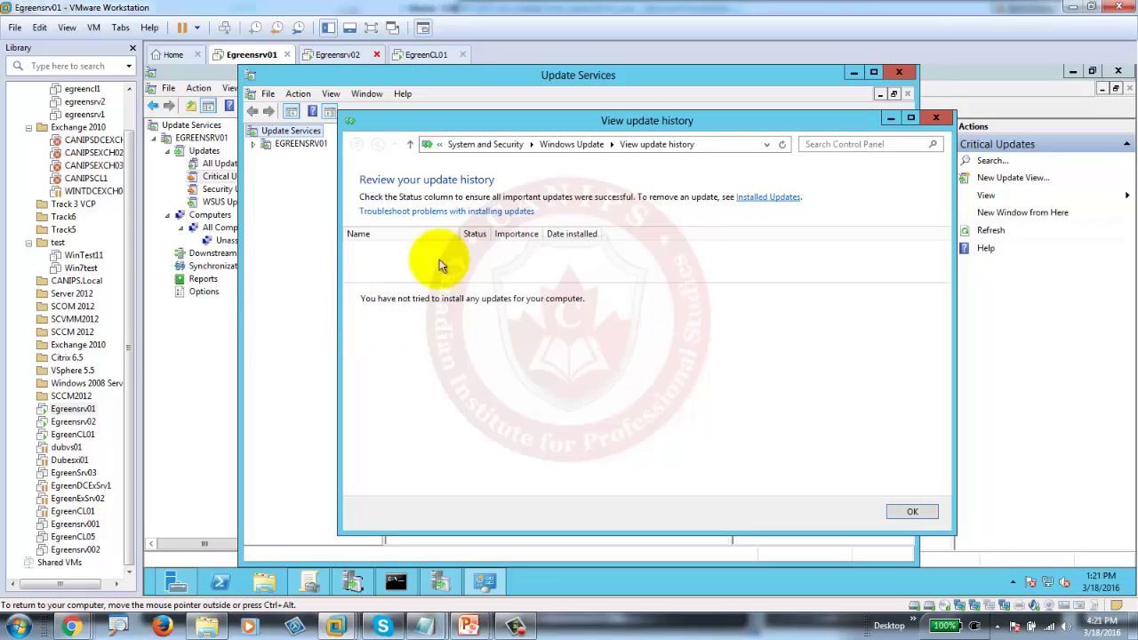
Show the main Windows Update page, move it aside, and close the duplicate WSUS console.
{"action": "left_click", "coordinate": [573, 144]}
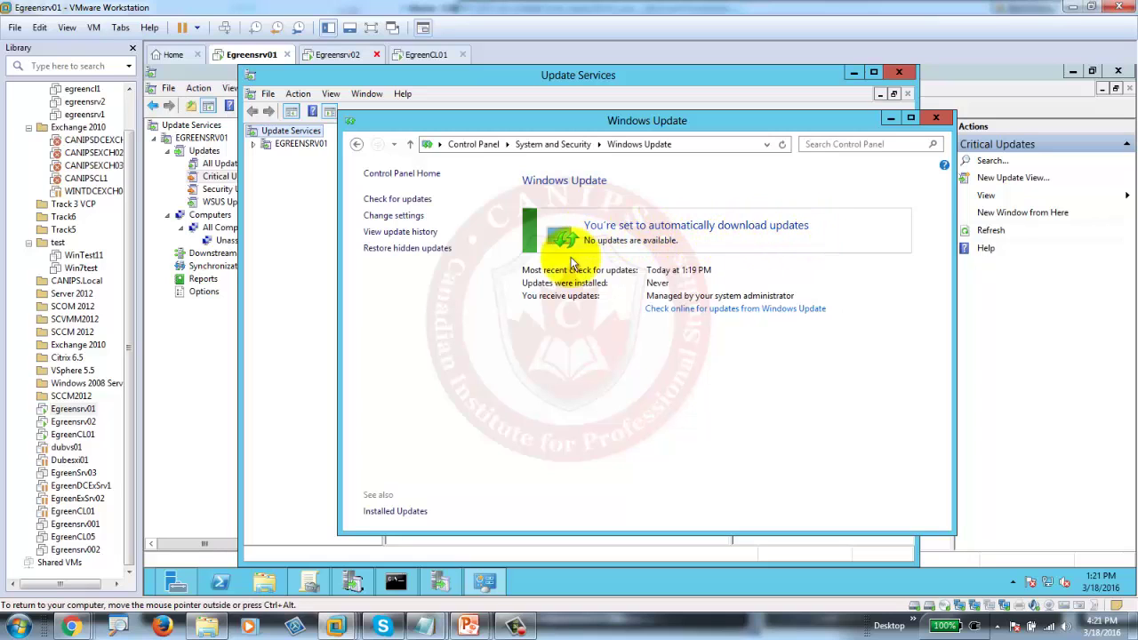
{"action": "left_click_drag", "start_coordinate": [657, 134], "coordinate": [825, 152]}
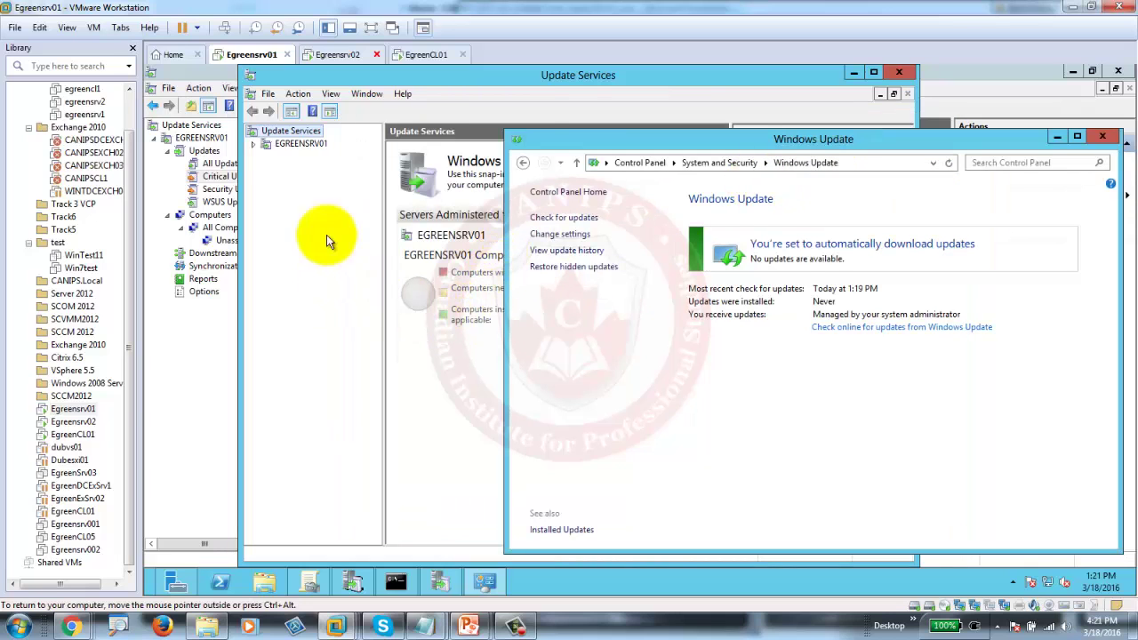
{"action": "left_click", "coordinate": [906, 74]}
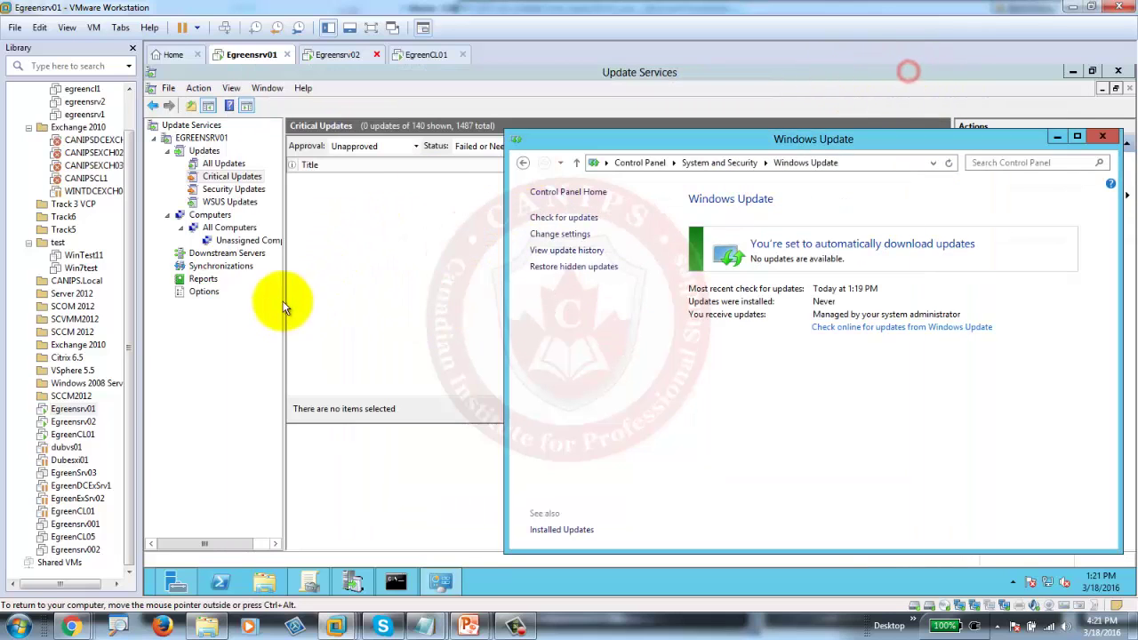
{"action": "left_click", "coordinate": [223, 368]}
{"action": "left_click_drag", "start_coordinate": [674, 71], "coordinate": [145, 73]}
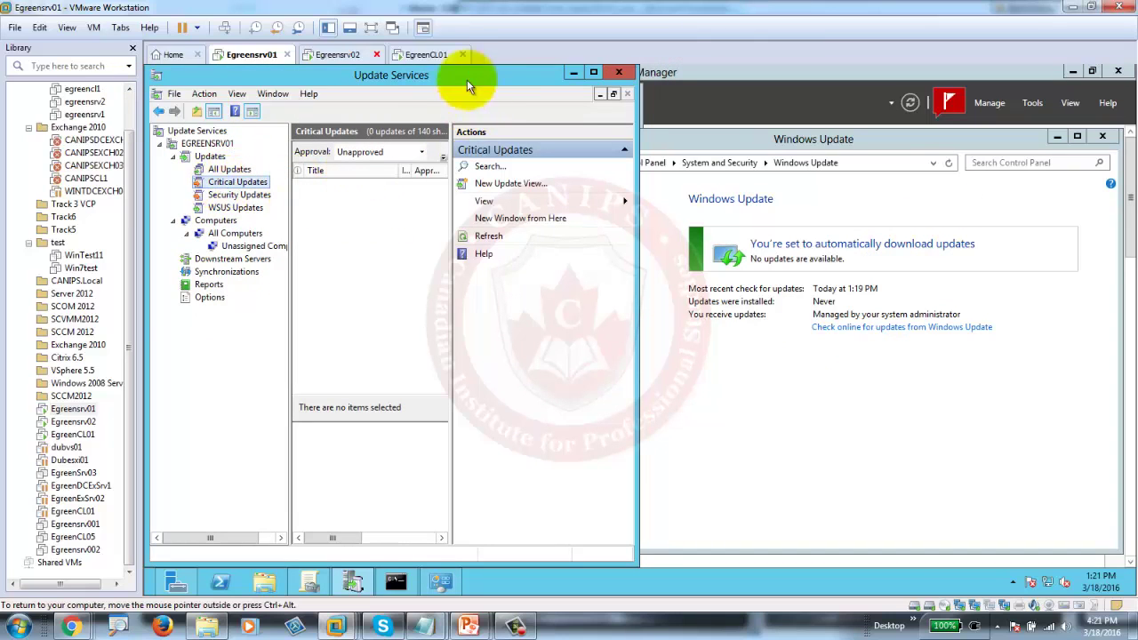
{"action": "left_click_drag", "start_coordinate": [462, 75], "coordinate": [456, 85]}
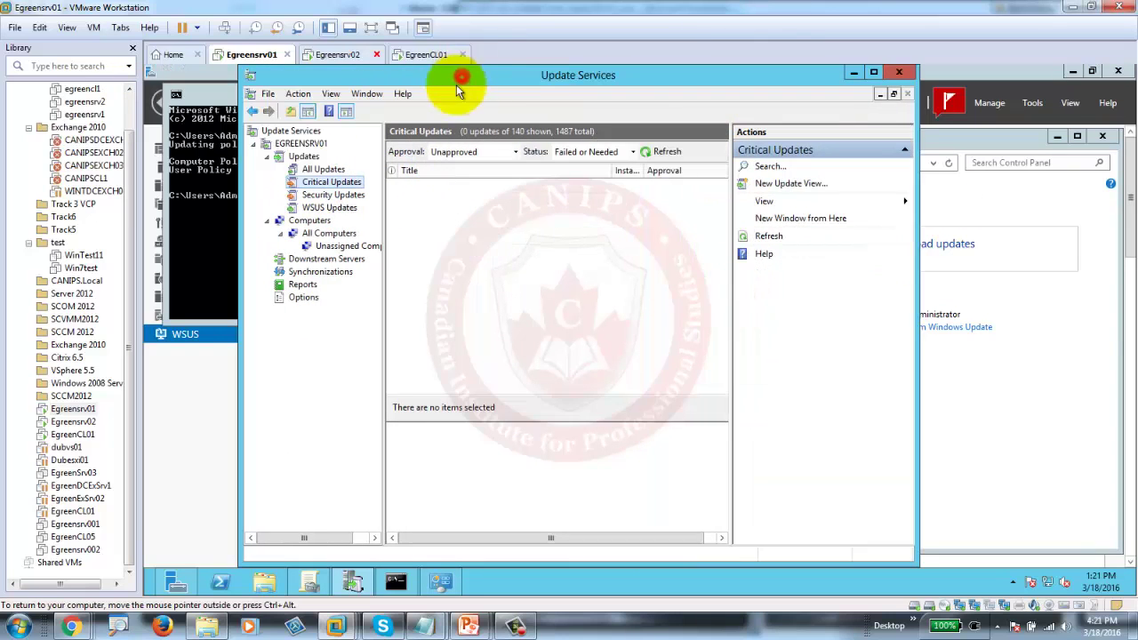
Filter Critical Updates to approval 'Any except declined' and status 'Any', then refresh.
{"action": "left_click", "coordinate": [516, 152]}
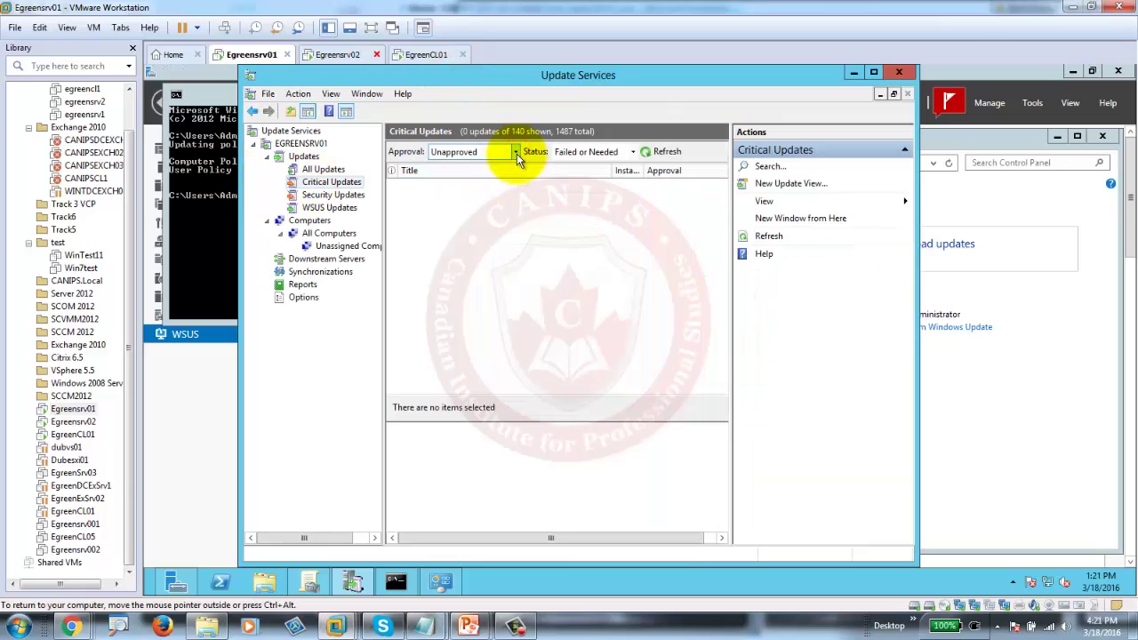
{"action": "left_click", "coordinate": [516, 152]}
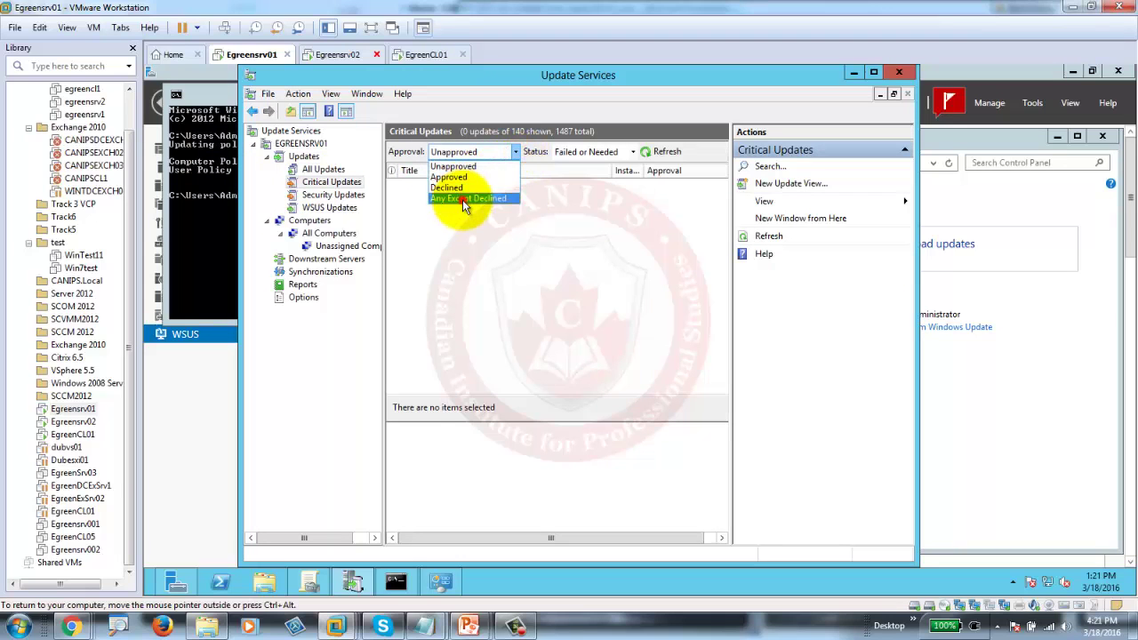
{"action": "left_click", "coordinate": [462, 199]}
{"action": "left_click", "coordinate": [634, 153]}
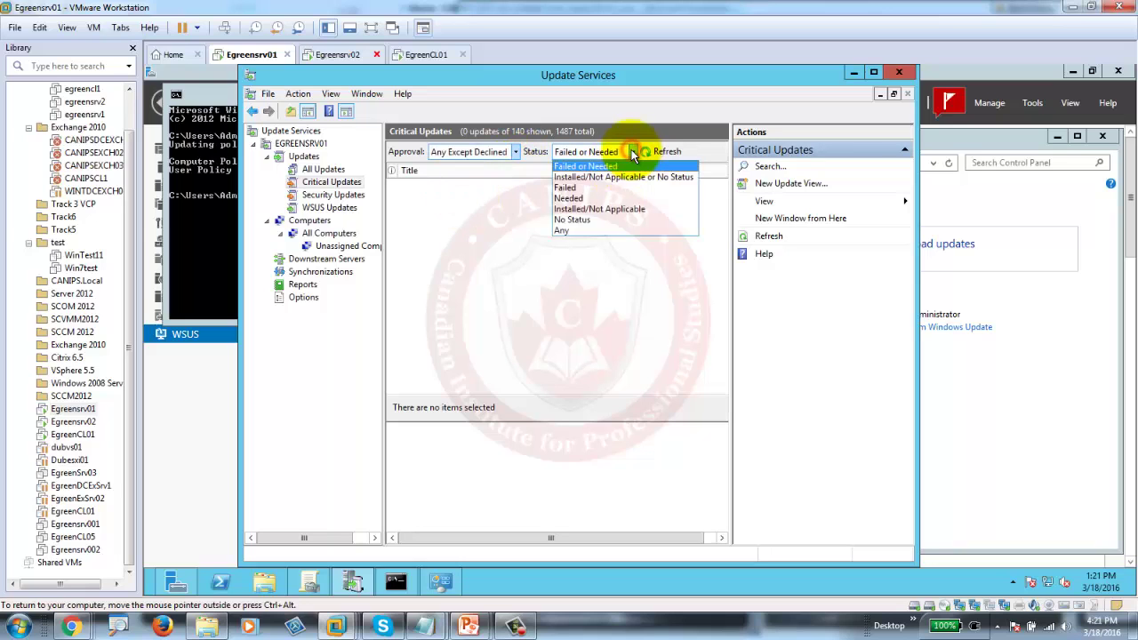
{"action": "left_click", "coordinate": [583, 228]}
{"action": "left_click", "coordinate": [662, 152]}
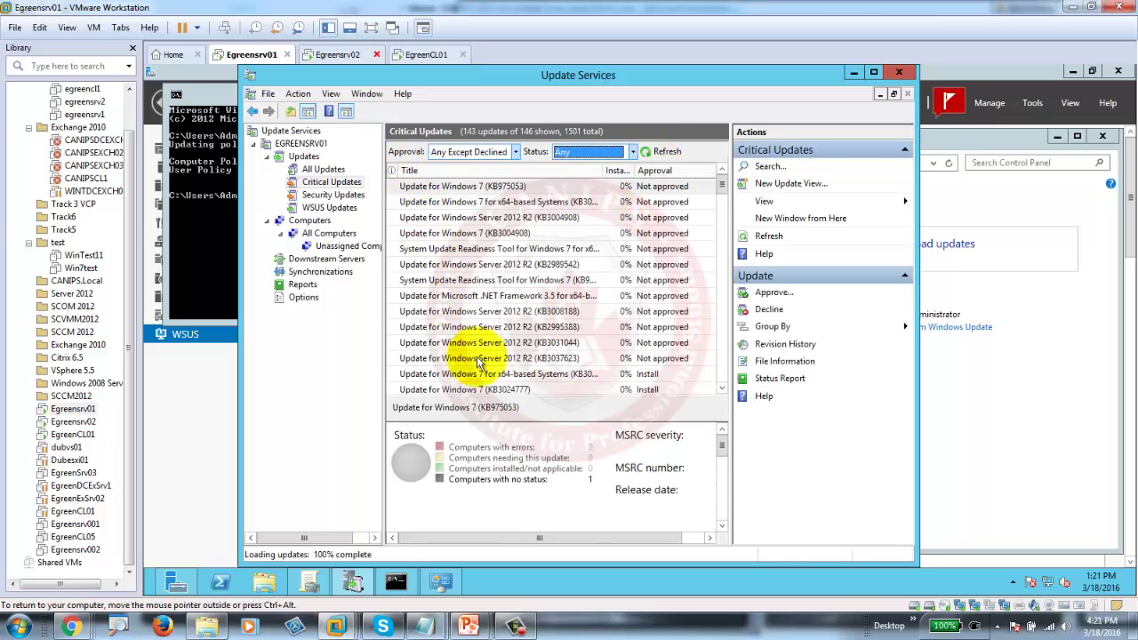
Approve KB3004908 for install on All Computers and Unassigned Computers.
{"action": "left_click", "coordinate": [536, 221]}
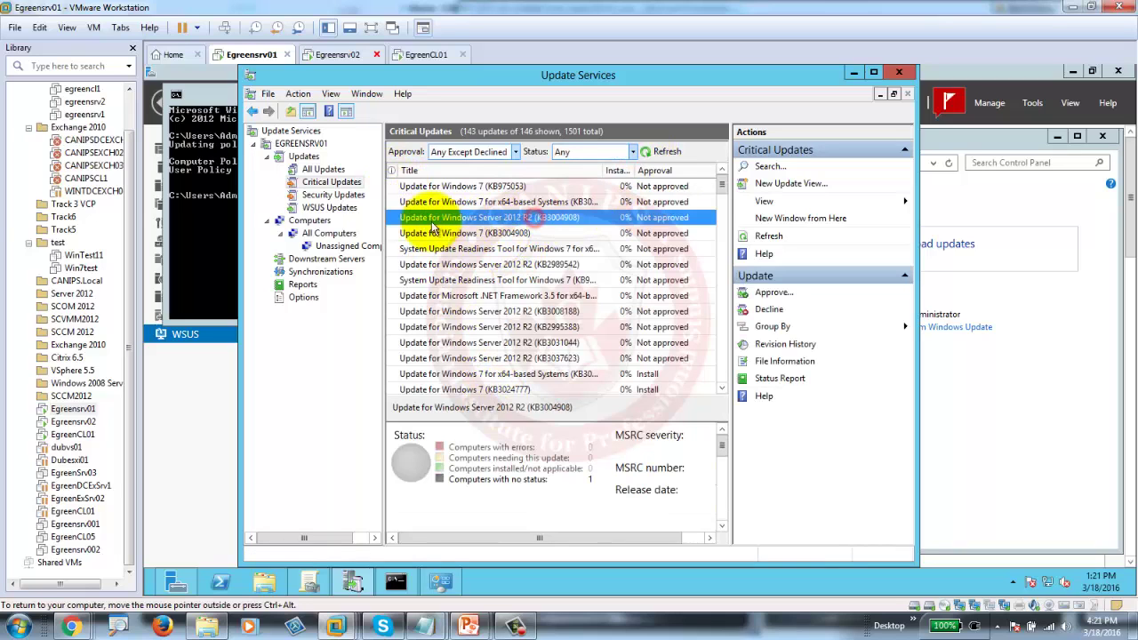
{"action": "right_click", "coordinate": [573, 225]}
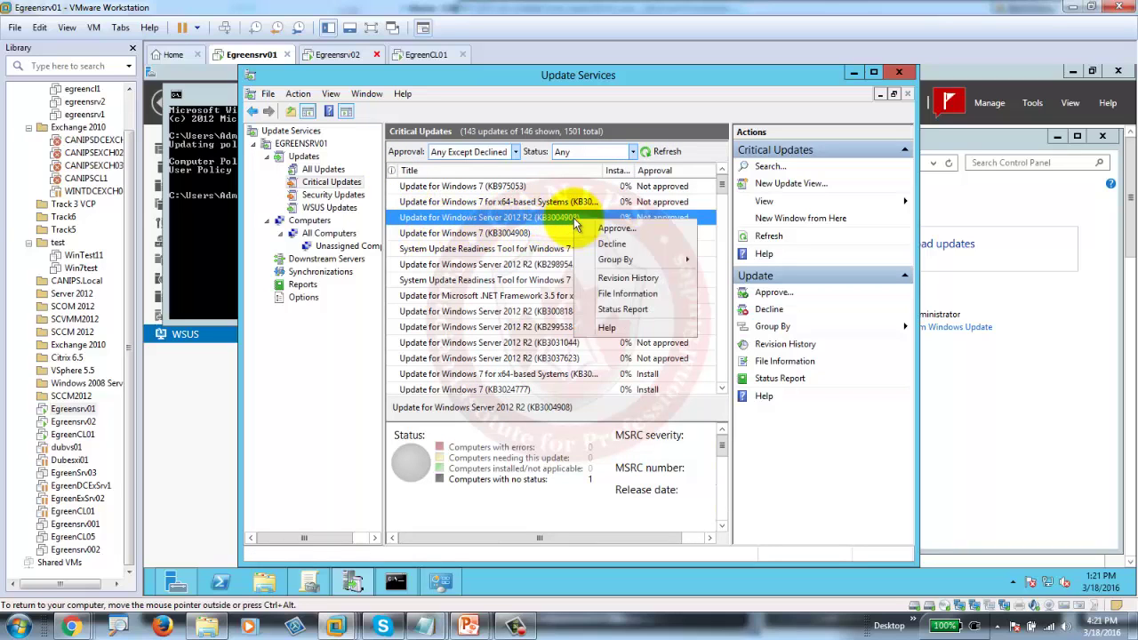
{"action": "left_click", "coordinate": [616, 228]}
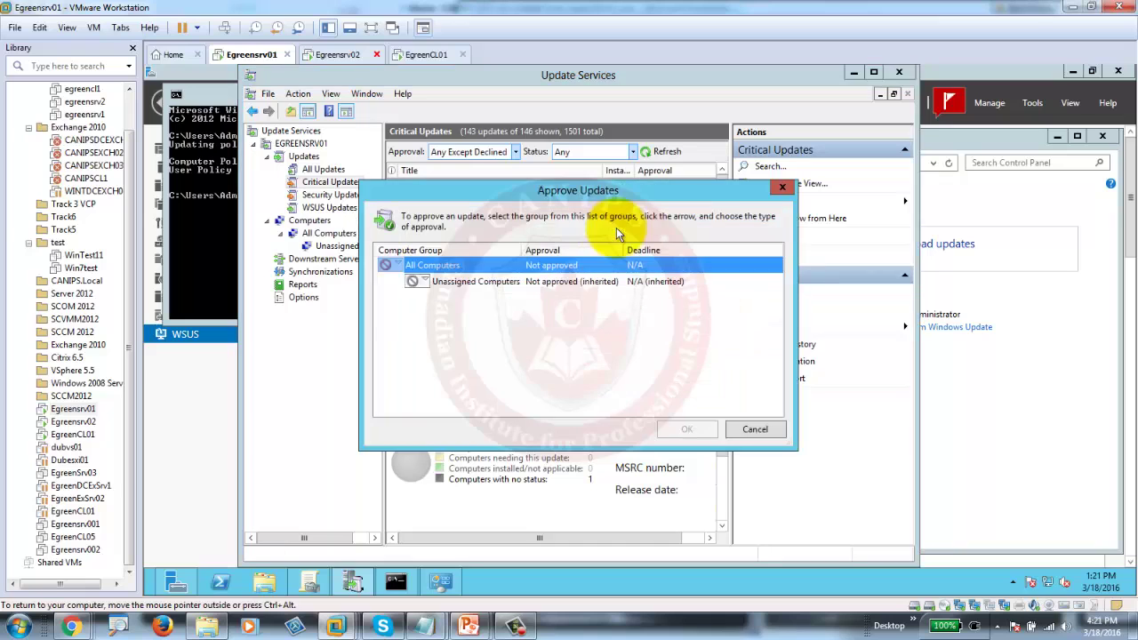
{"action": "left_click", "coordinate": [397, 266]}
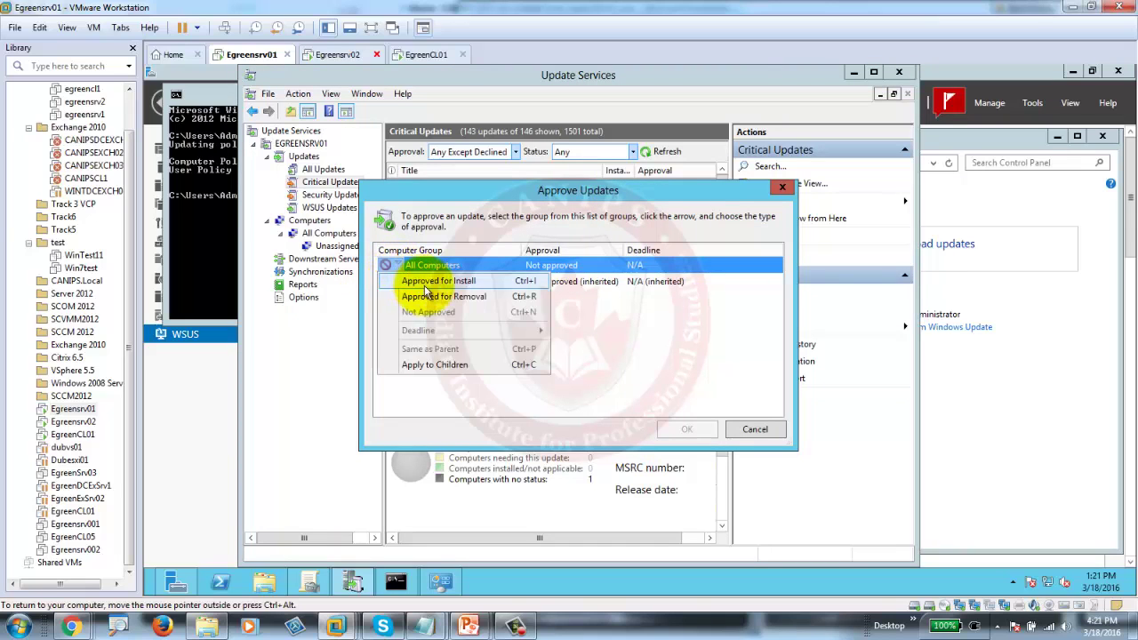
{"action": "left_click", "coordinate": [416, 281]}
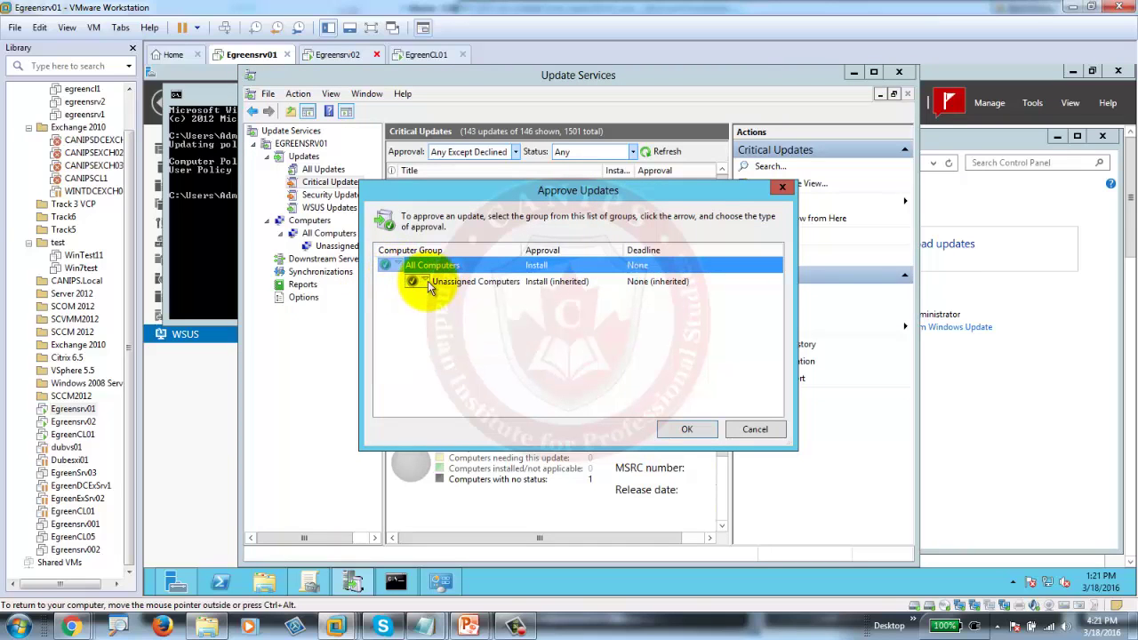
{"action": "left_click", "coordinate": [416, 283]}
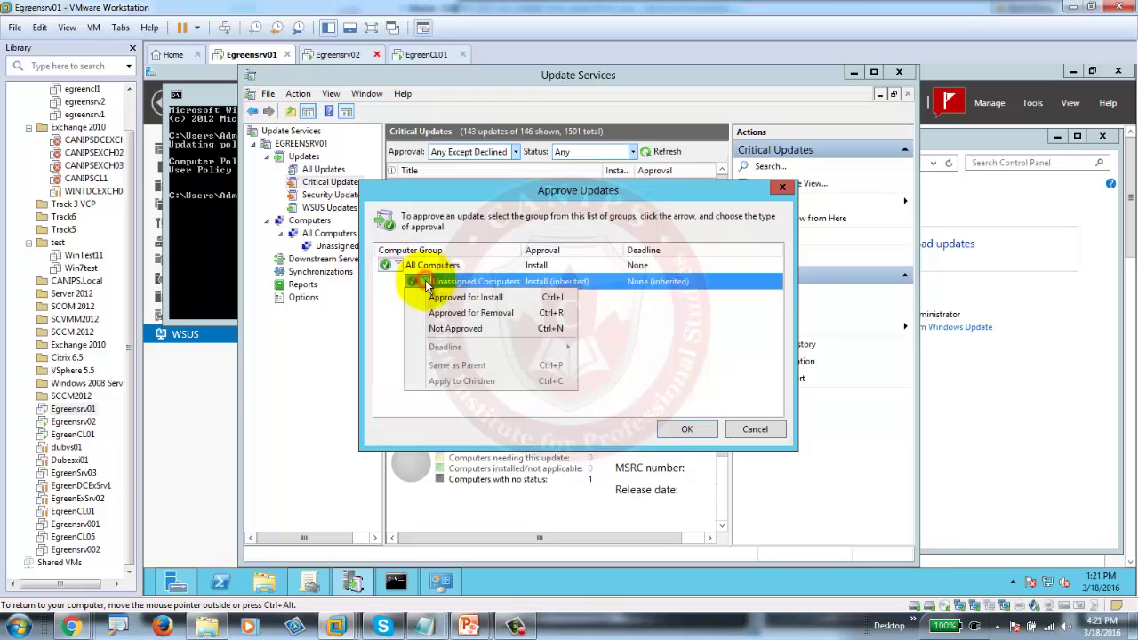
{"action": "left_click", "coordinate": [451, 298]}
{"action": "left_click", "coordinate": [687, 429]}
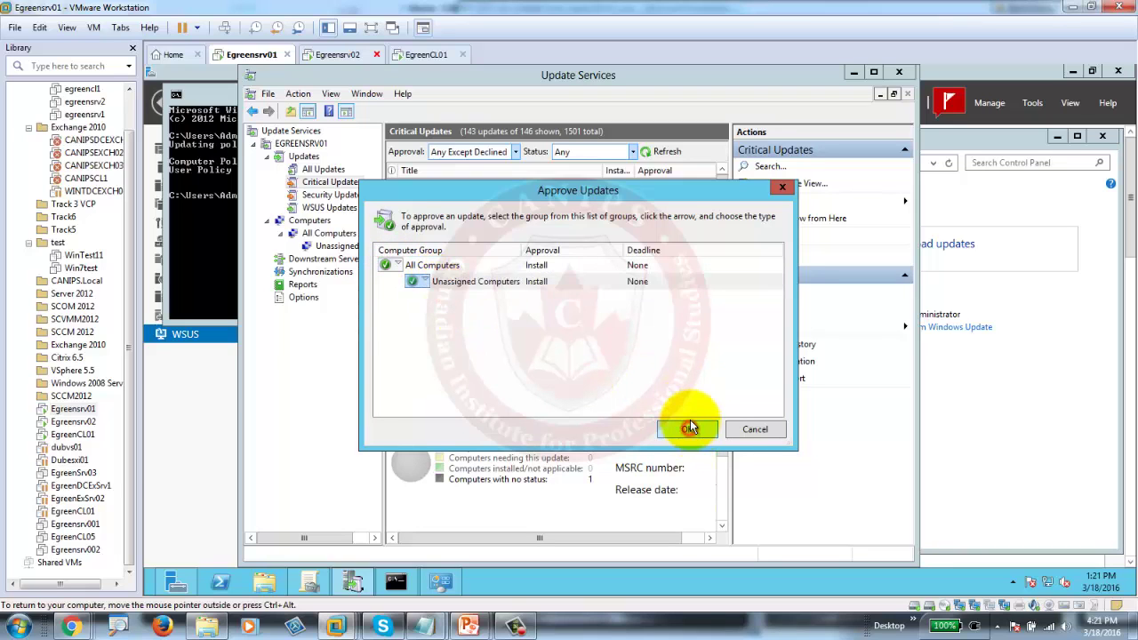
Close the approval results and bring Windows Update back to the front.
{"action": "left_click", "coordinate": [1004, 374]}
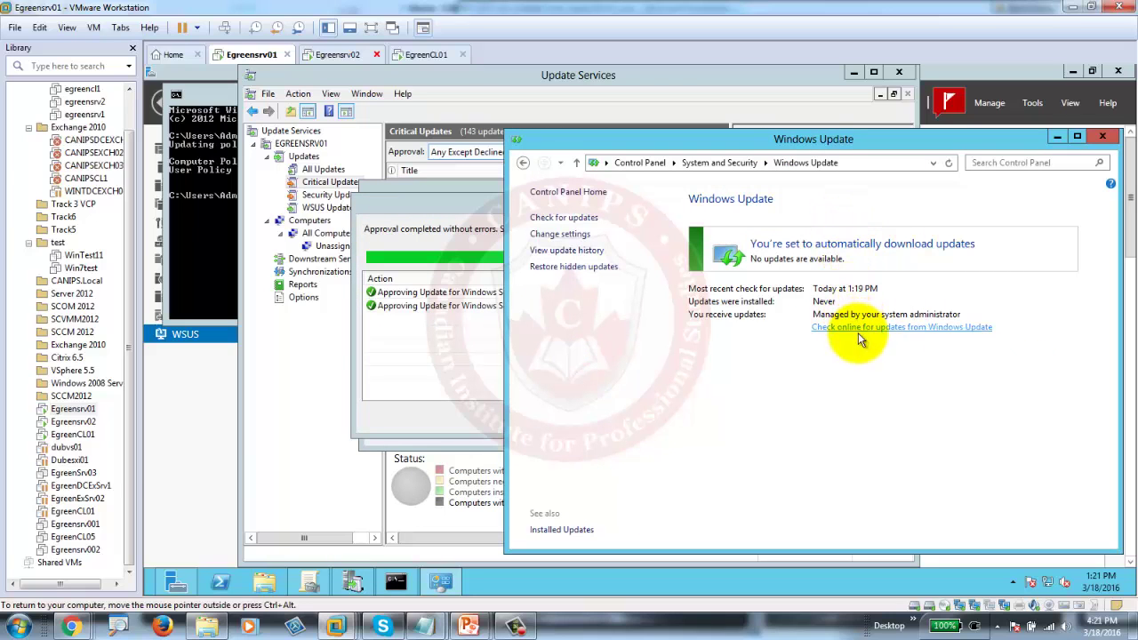
{"action": "left_click", "coordinate": [471, 360]}
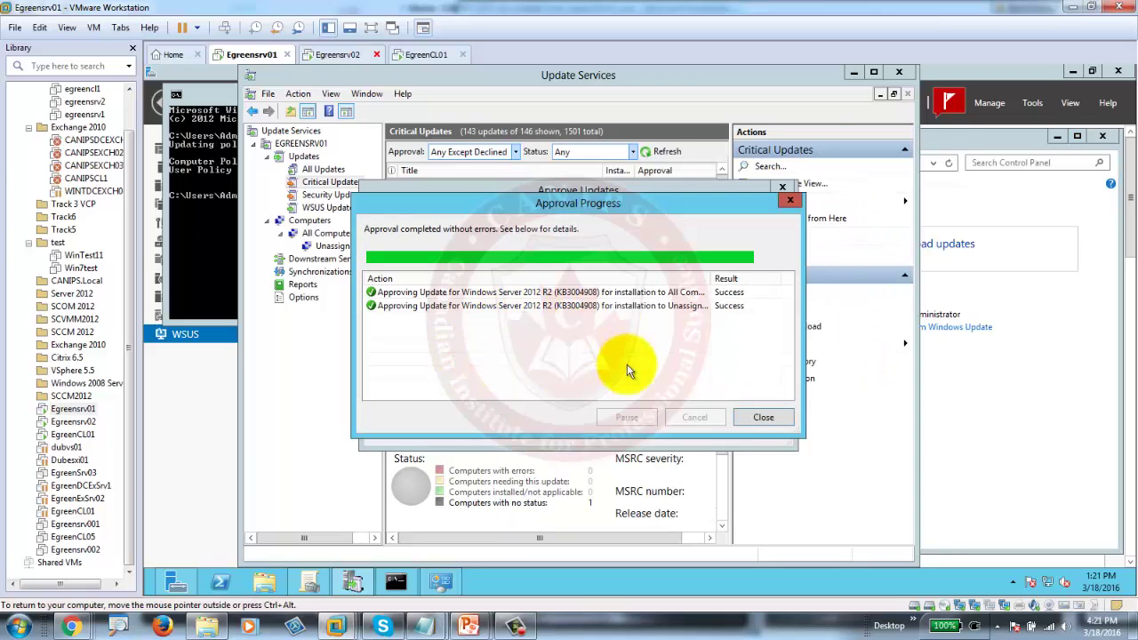
{"action": "left_click", "coordinate": [765, 418]}
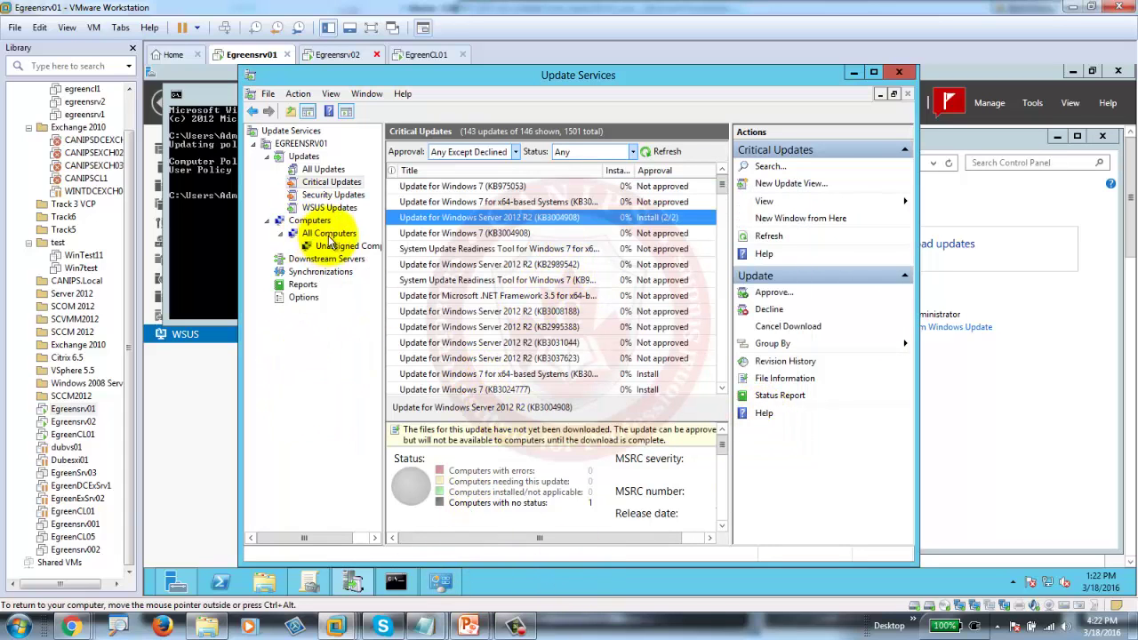
{"action": "left_click", "coordinate": [1004, 410]}
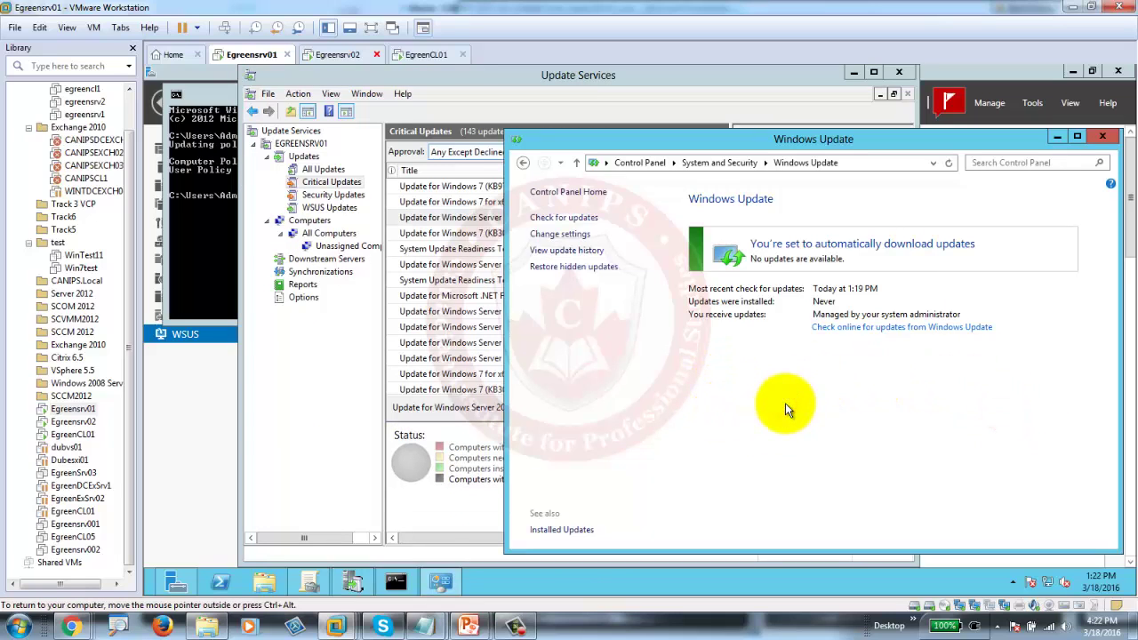
Check online for updates from Windows Update and install the required new Windows Update software.
{"action": "left_click", "coordinate": [877, 327]}
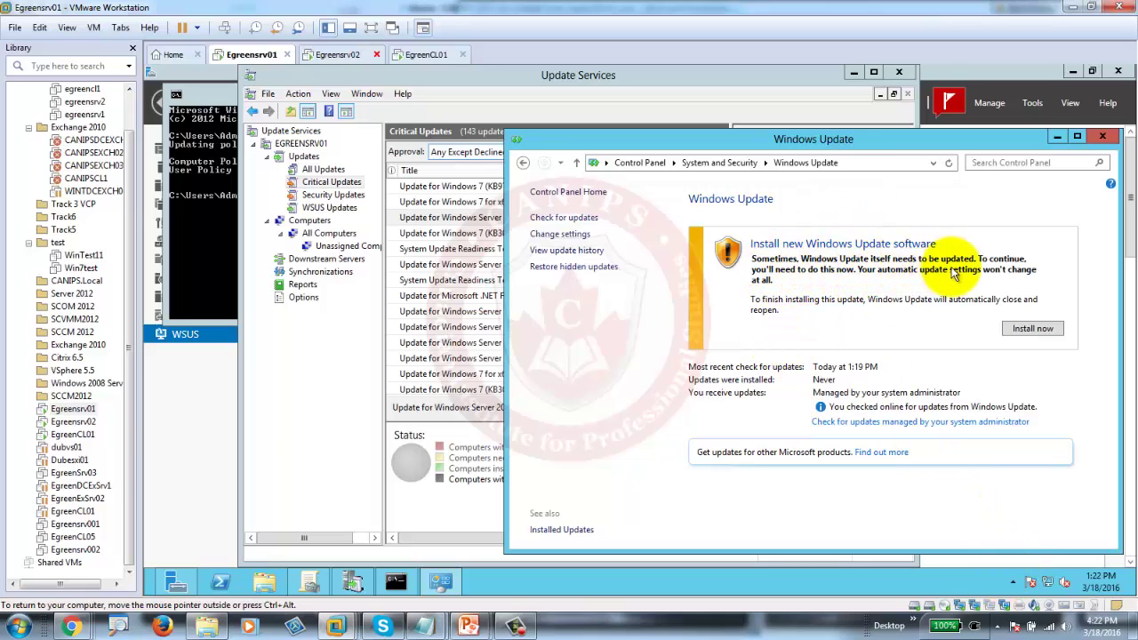
{"action": "left_click", "coordinate": [1033, 330]}
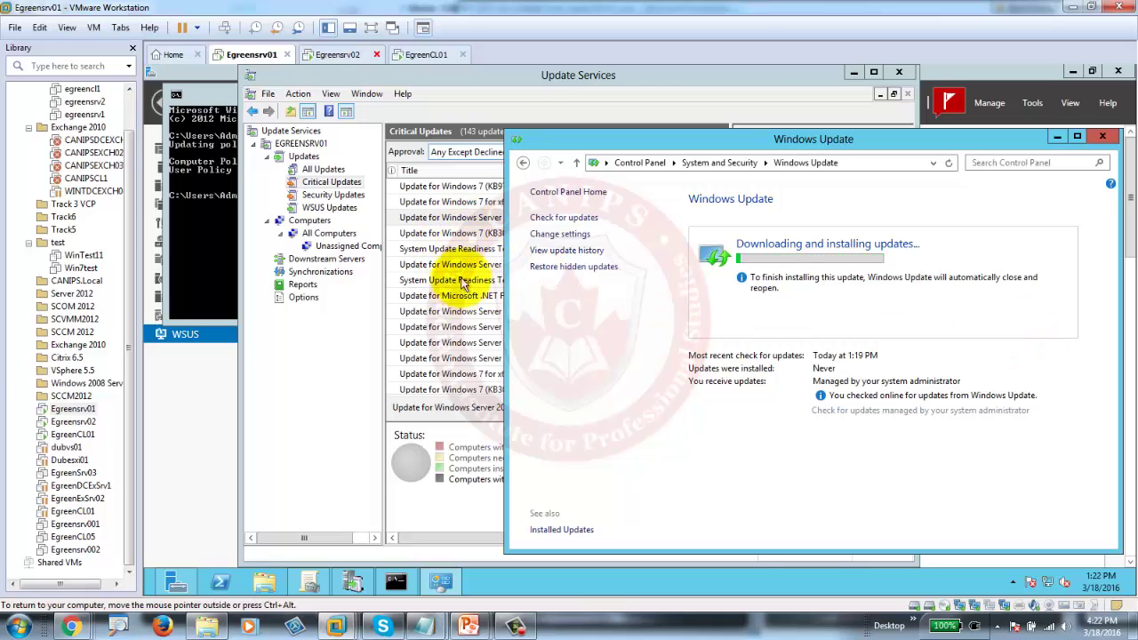
{"action": "left_click", "coordinate": [453, 253]}
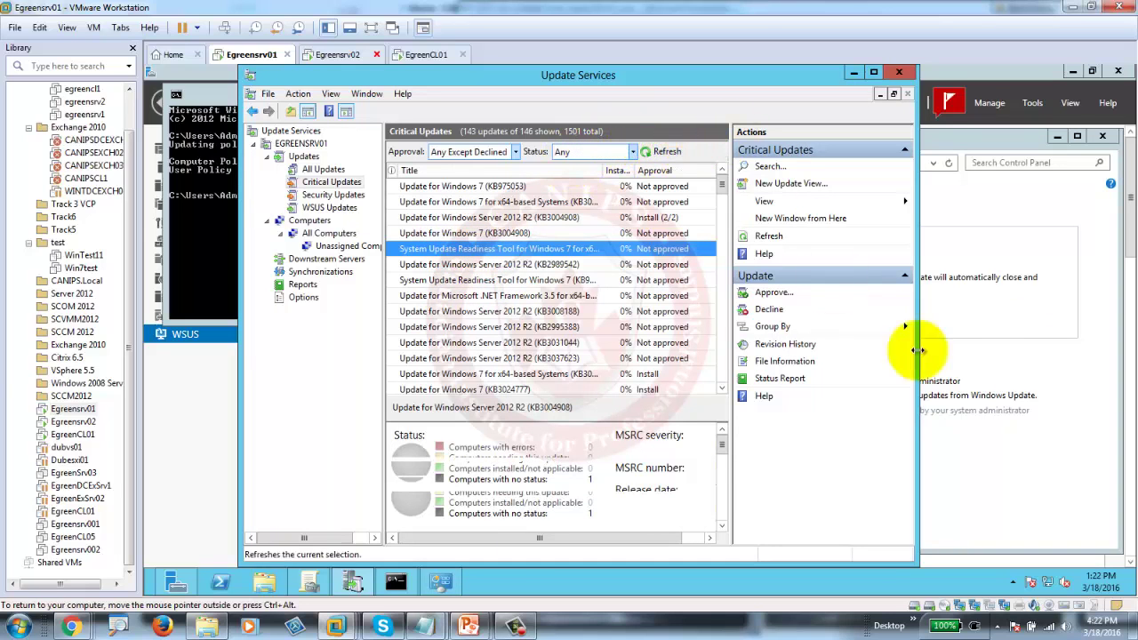
{"action": "left_click", "coordinate": [1018, 365]}
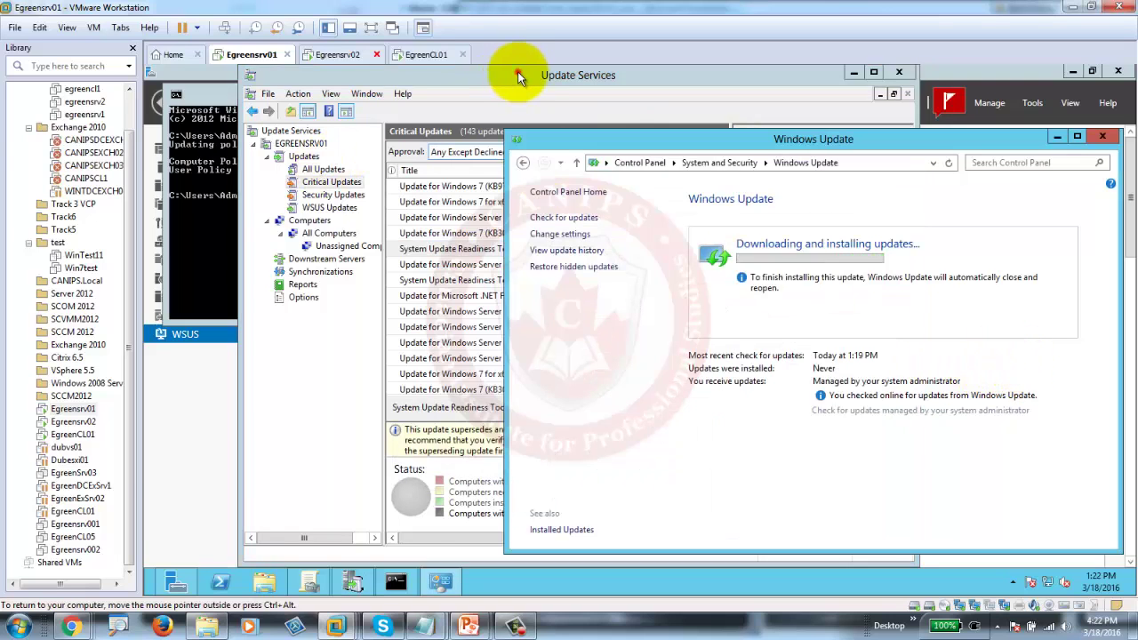
{"action": "double_click", "coordinate": [517, 73]}
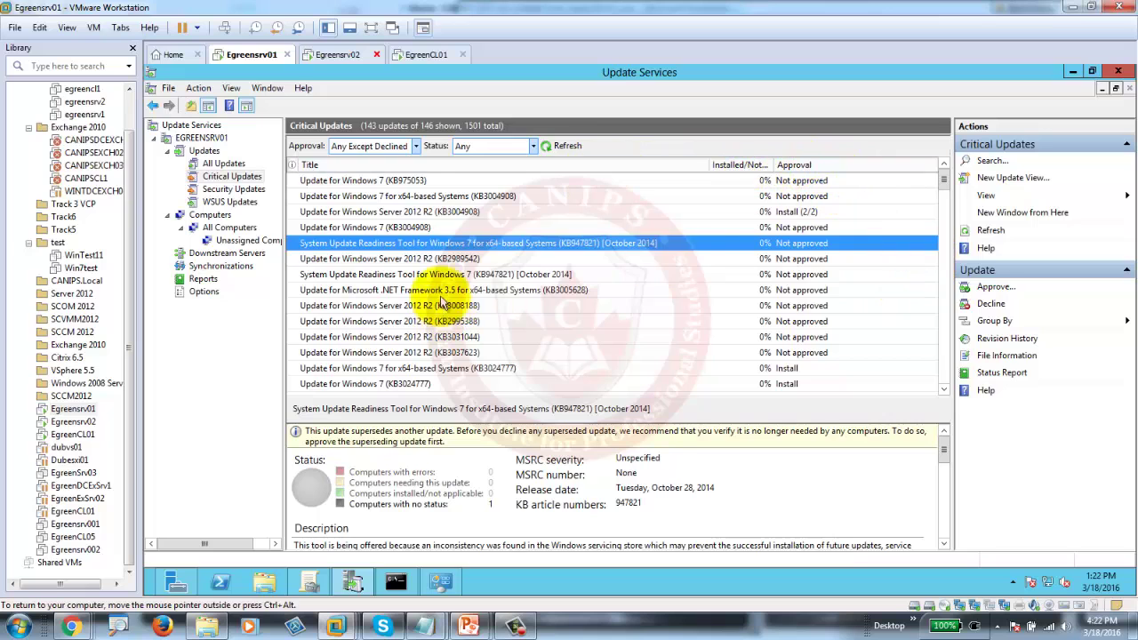
Sort updates by title and select KB2928680 through KB2956575.
{"action": "left_click", "coordinate": [401, 163]}
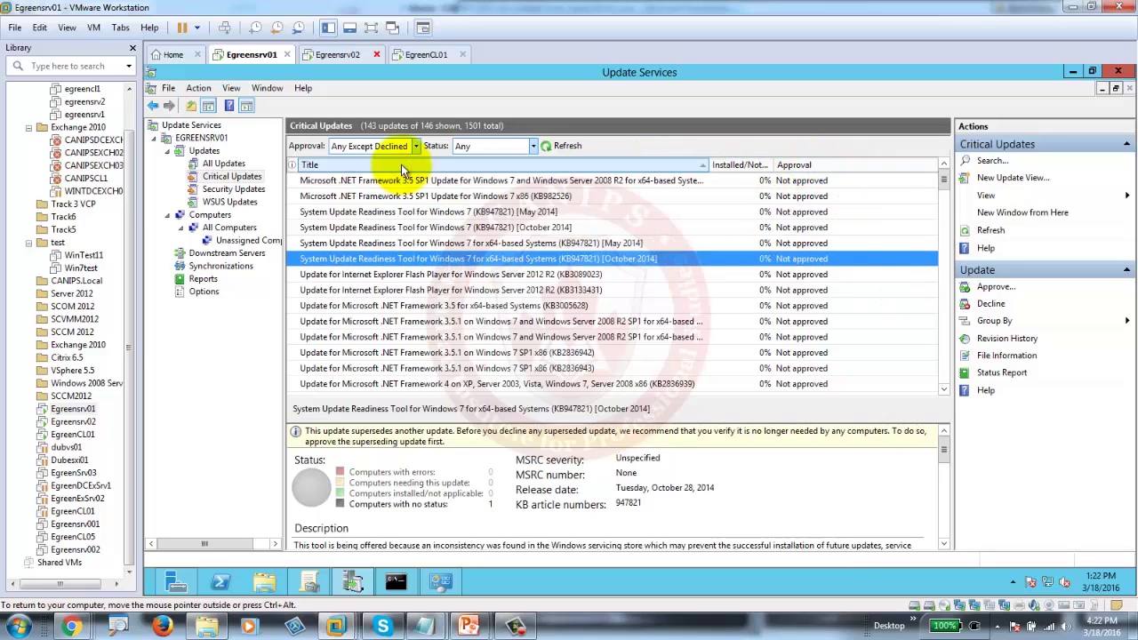
{"action": "scroll", "coordinate": [514, 332], "scroll_direction": "down", "scroll_amount": 5}
{"action": "scroll", "coordinate": [514, 332], "scroll_direction": "down", "scroll_amount": 8}
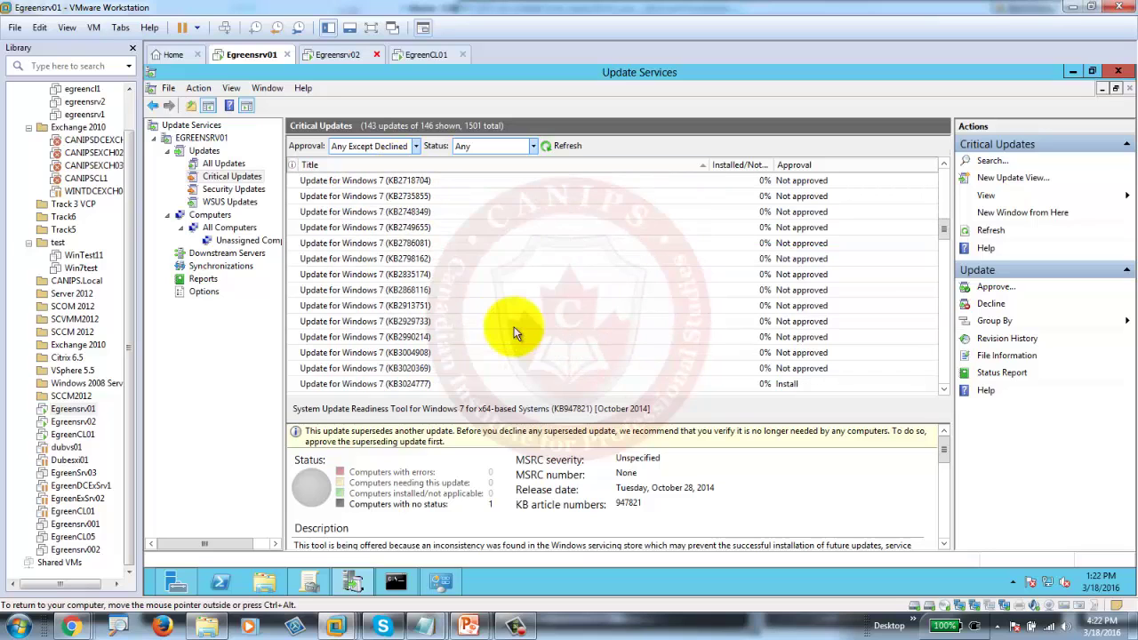
{"action": "scroll", "coordinate": [514, 333], "scroll_direction": "down", "scroll_amount": 5}
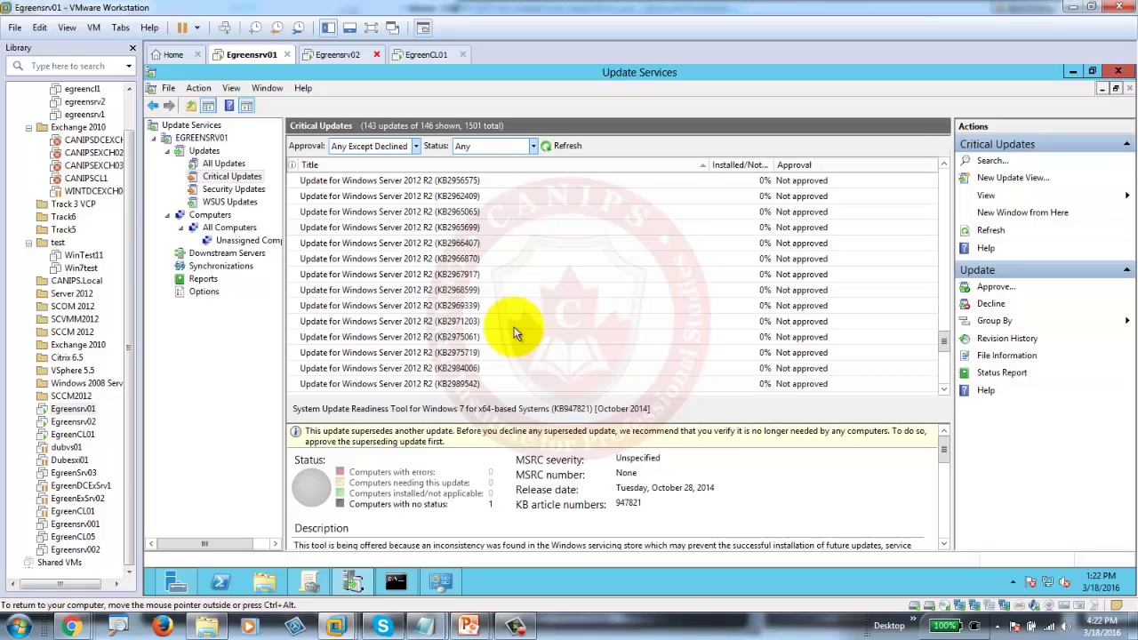
{"action": "scroll", "coordinate": [513, 333], "scroll_direction": "up", "scroll_amount": 3}
{"action": "left_click", "coordinate": [420, 211]}
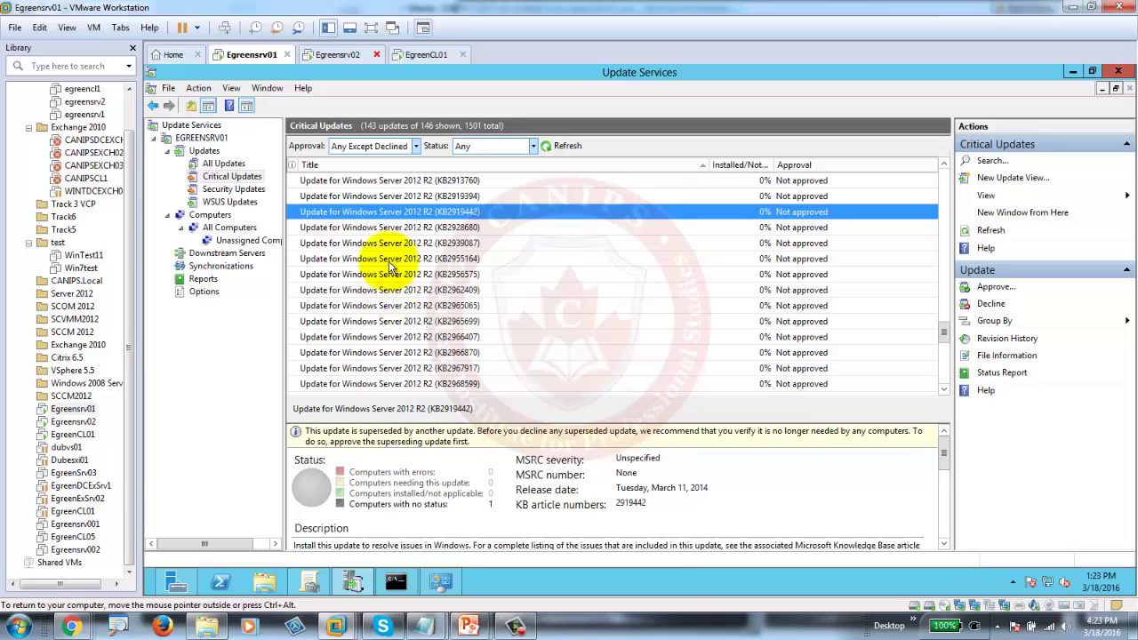
{"action": "left_click", "coordinate": [393, 228]}
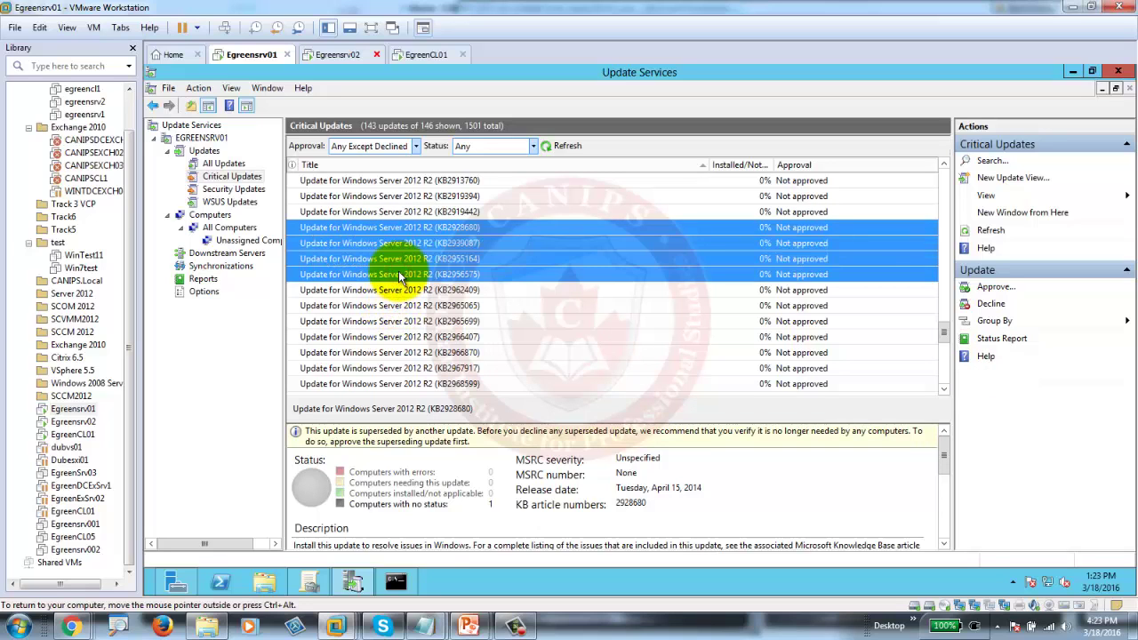
Approve the four selected updates for install on All Computers and Unassigned Computers.
{"action": "right_click", "coordinate": [399, 277]}
{"action": "left_click", "coordinate": [444, 283]}
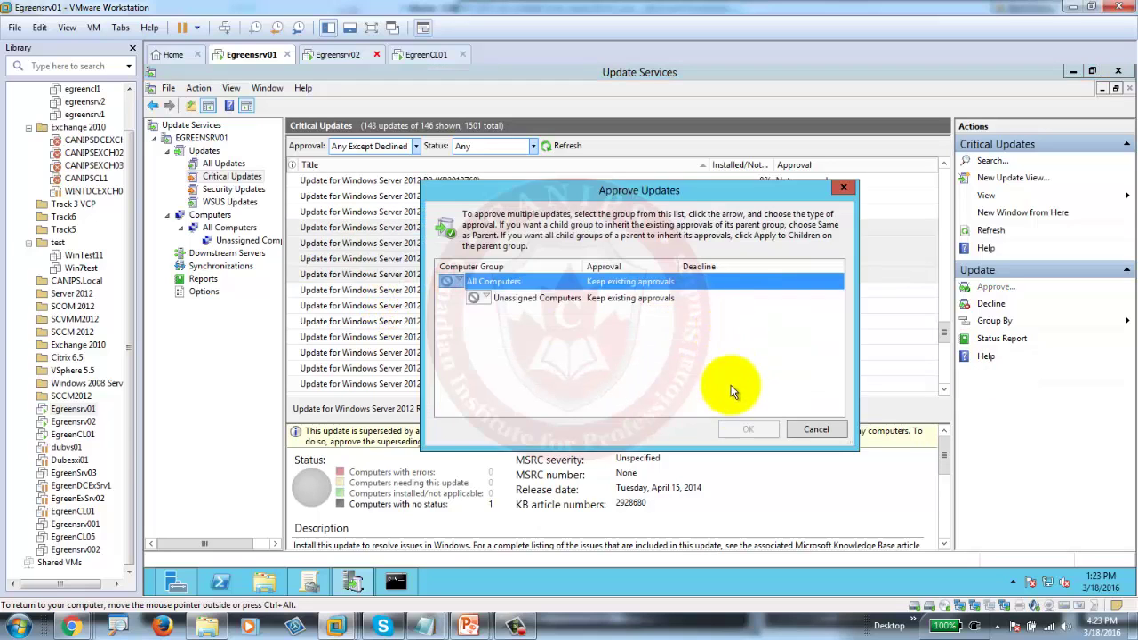
{"action": "left_click", "coordinate": [456, 282]}
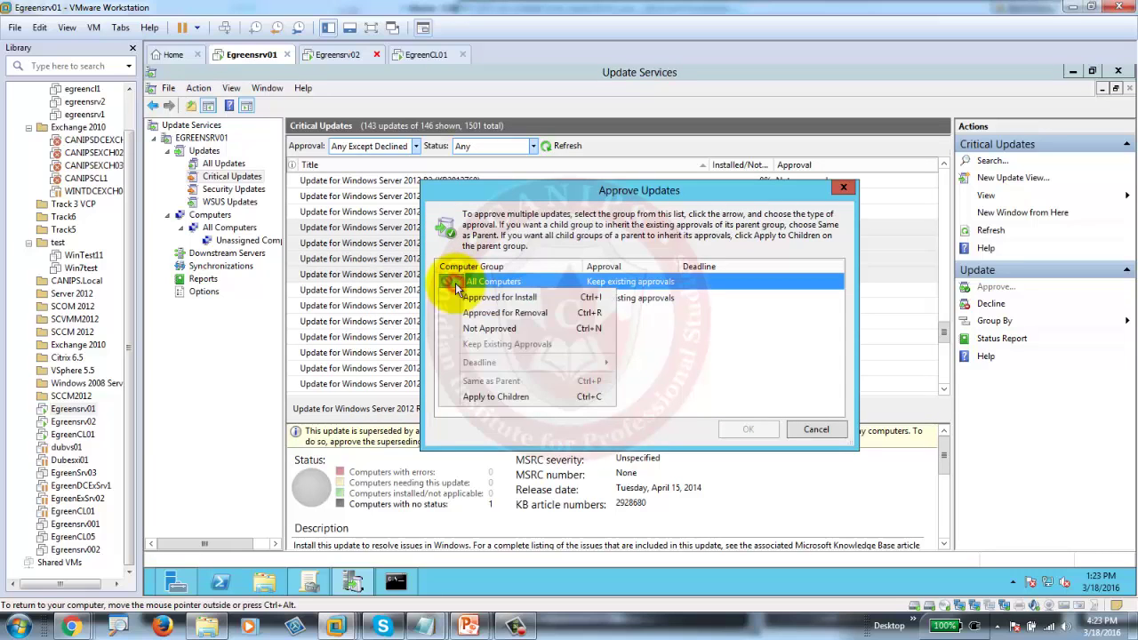
{"action": "left_click", "coordinate": [460, 299]}
{"action": "left_click", "coordinate": [486, 299]}
{"action": "left_click", "coordinate": [504, 307]}
{"action": "left_click", "coordinate": [737, 431]}
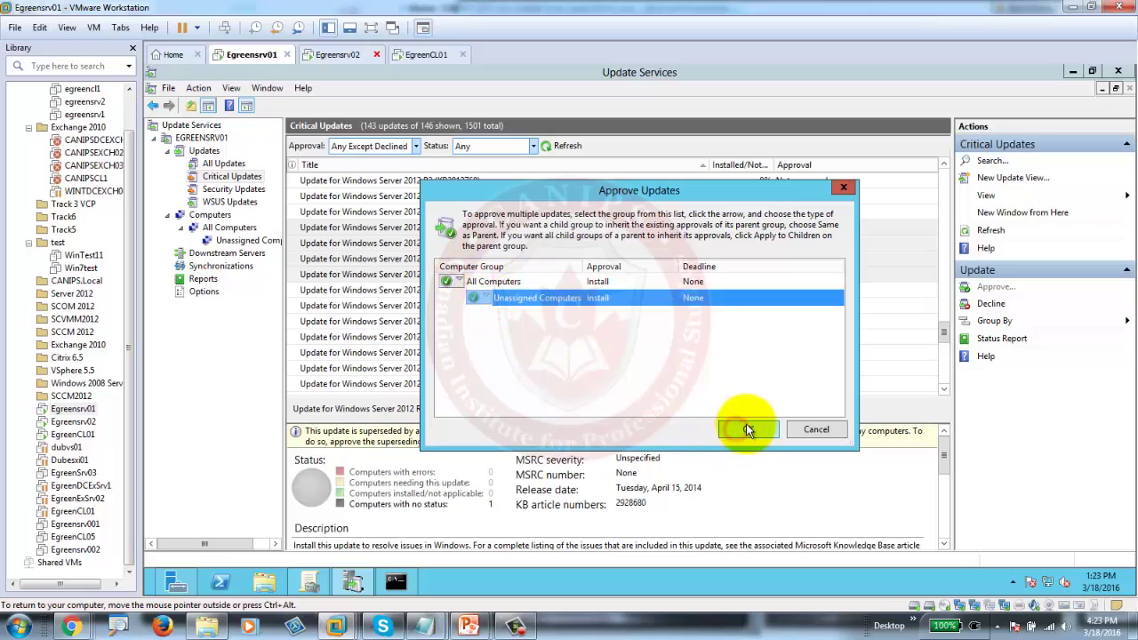
{"action": "left_click", "coordinate": [748, 431]}
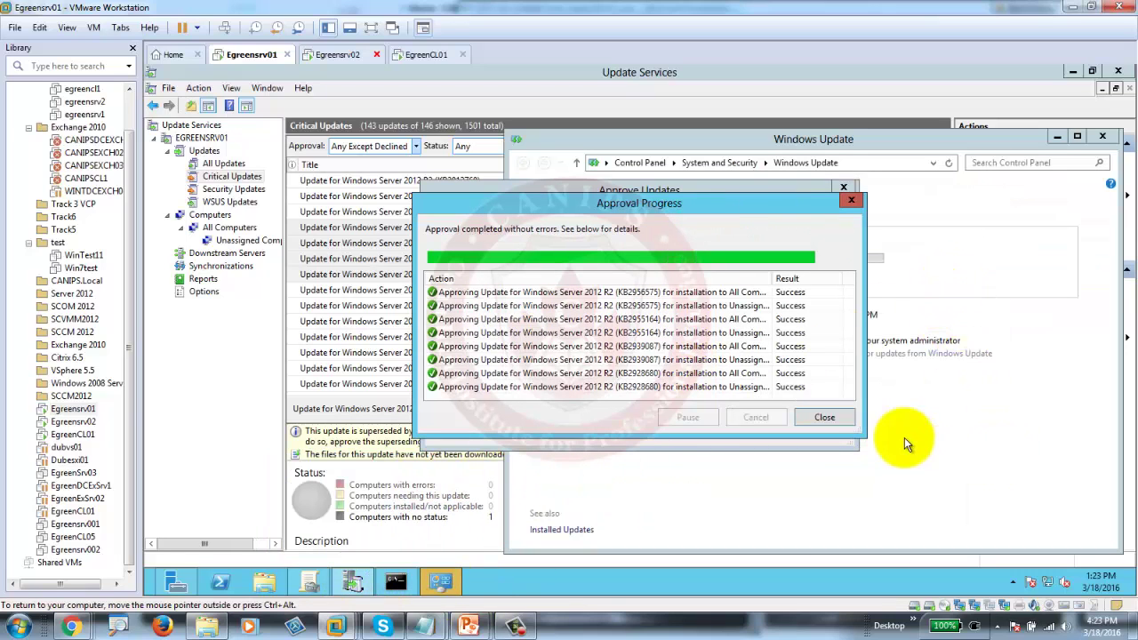
{"action": "left_click", "coordinate": [816, 417]}
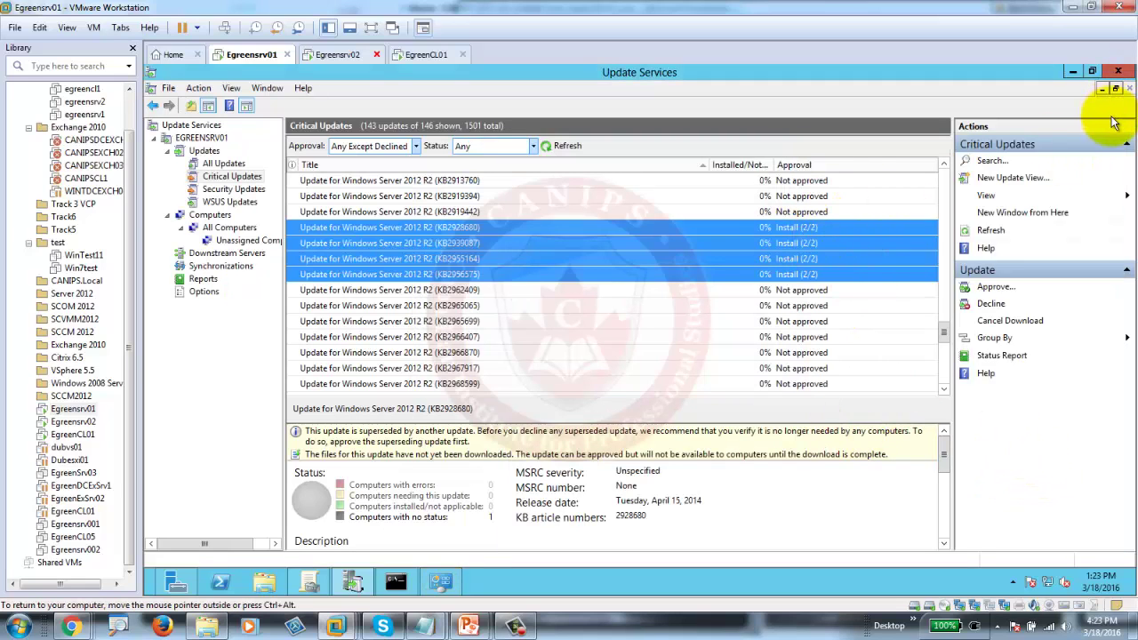
Open Windows Update's installed updates, showing KB2887537, KB2887536 and KB2887535.
{"action": "left_click", "coordinate": [1075, 71]}
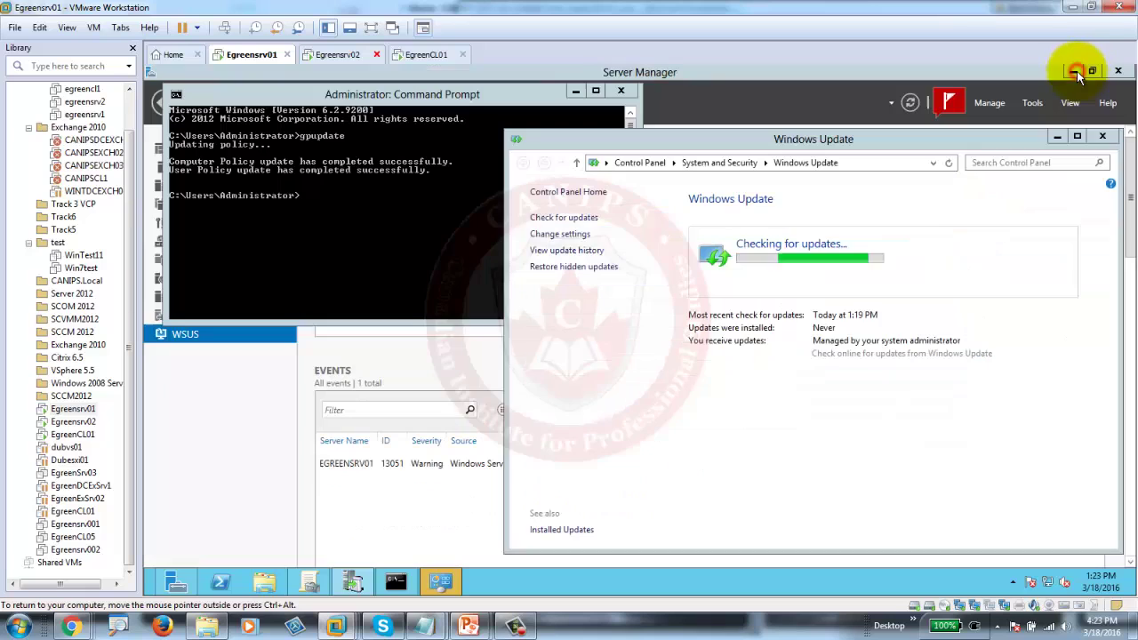
{"action": "left_click", "coordinate": [559, 249]}
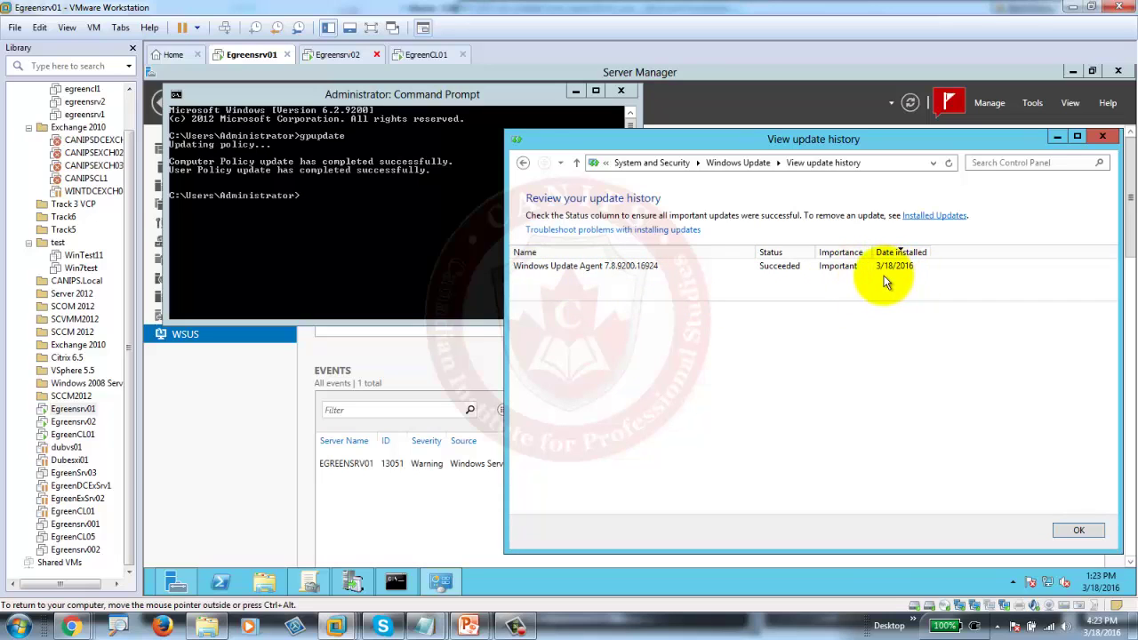
{"action": "left_click", "coordinate": [933, 219]}
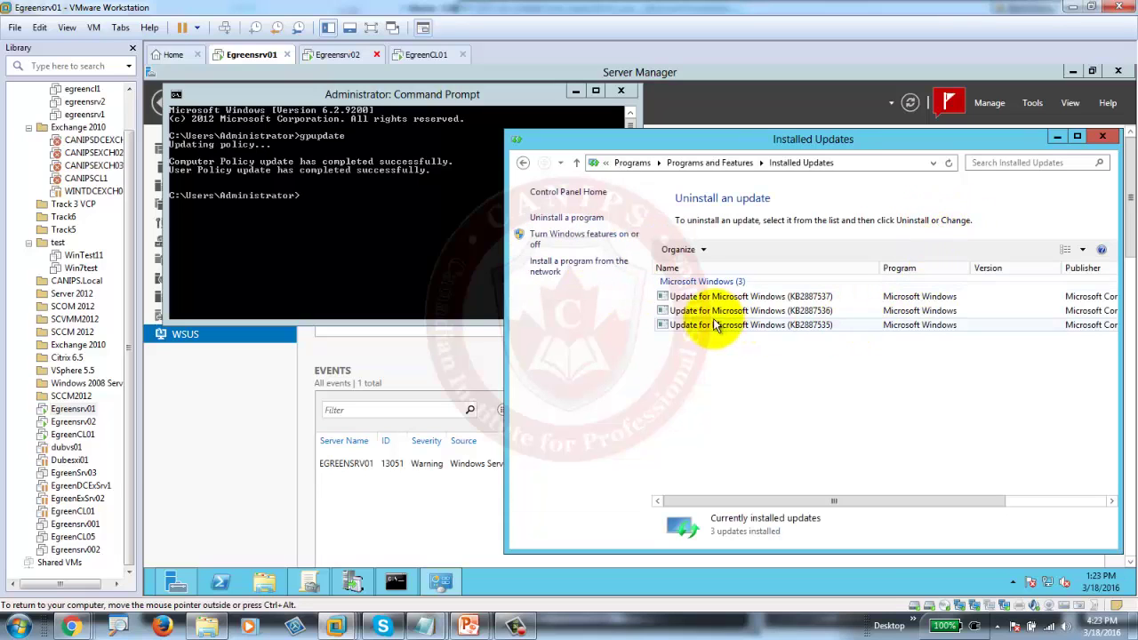
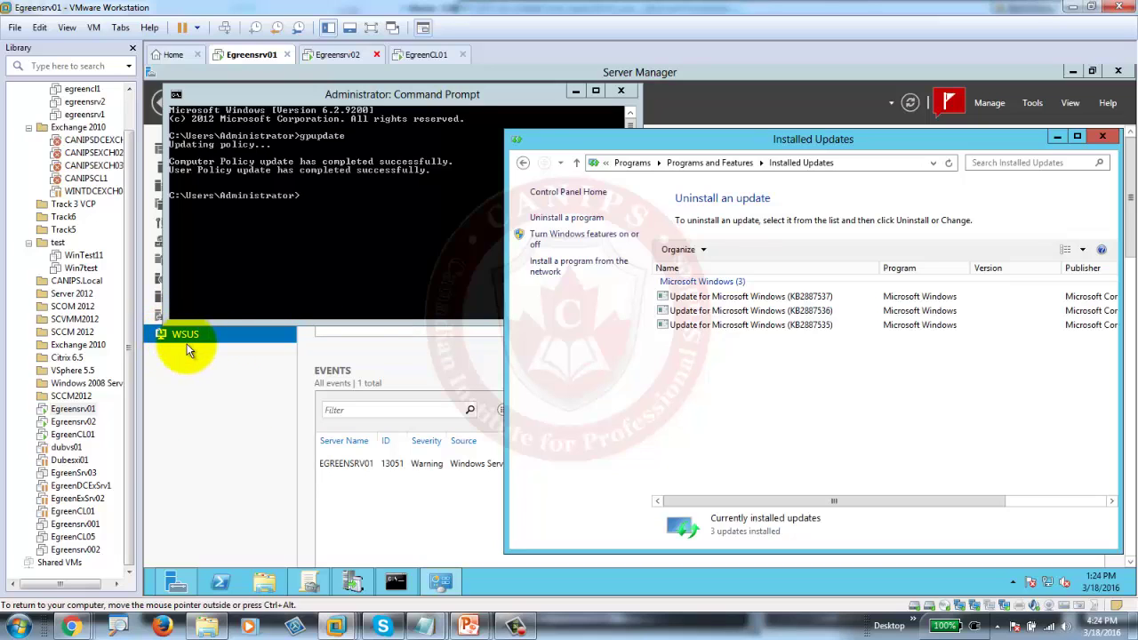
Bring the Egreensrv01 Server Manager WSUS page to the front.
{"action": "left_click", "coordinate": [195, 400]}
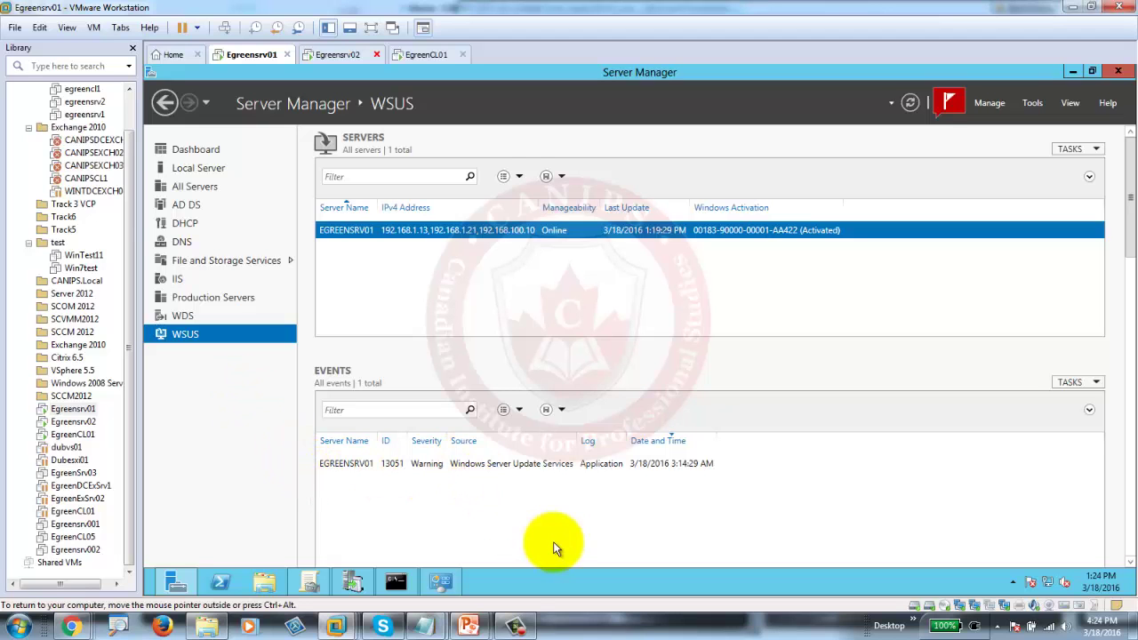
{"action": "left_click", "coordinate": [516, 626]}
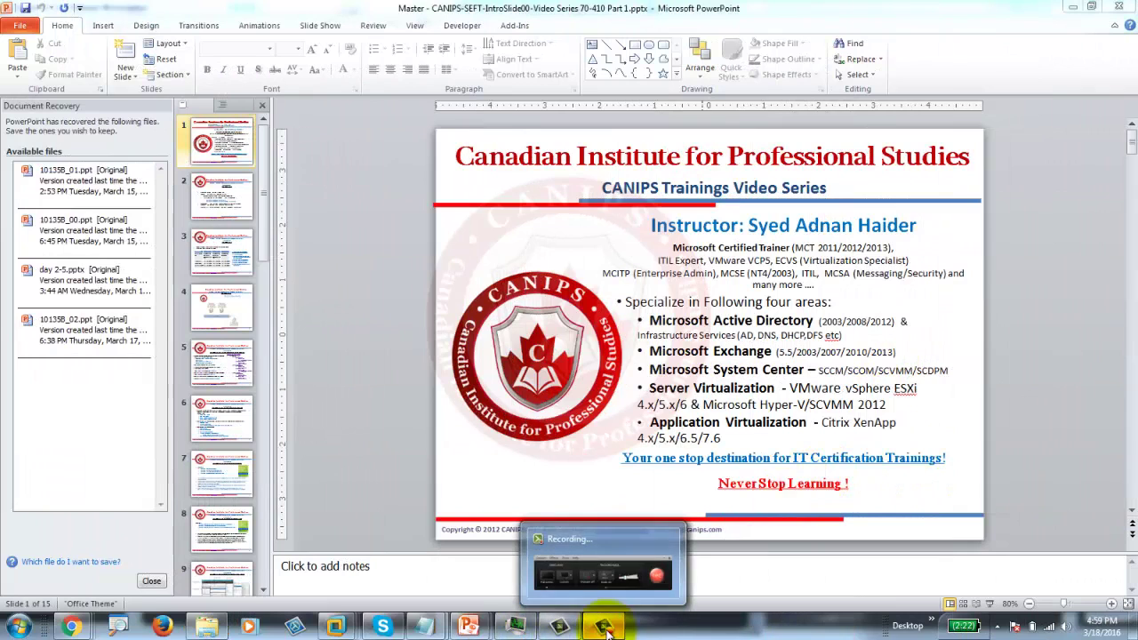
Switch to the EgreenCL01 Windows 7 client virtual machine.
{"action": "mouse_move", "coordinate": [569, 627]}
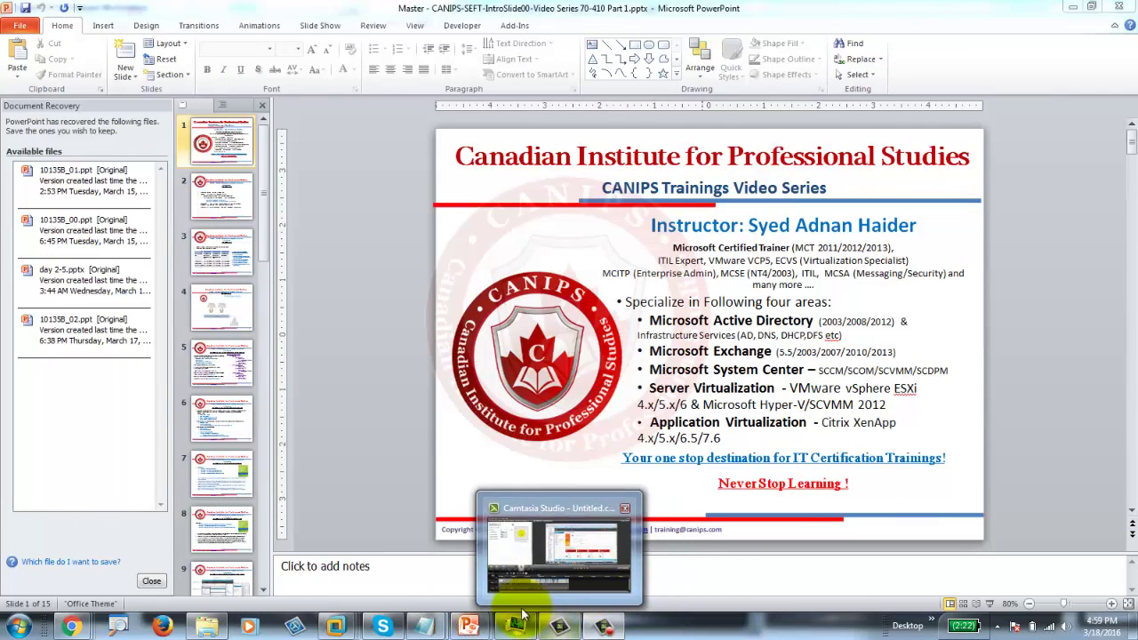
{"action": "mouse_move", "coordinate": [353, 631]}
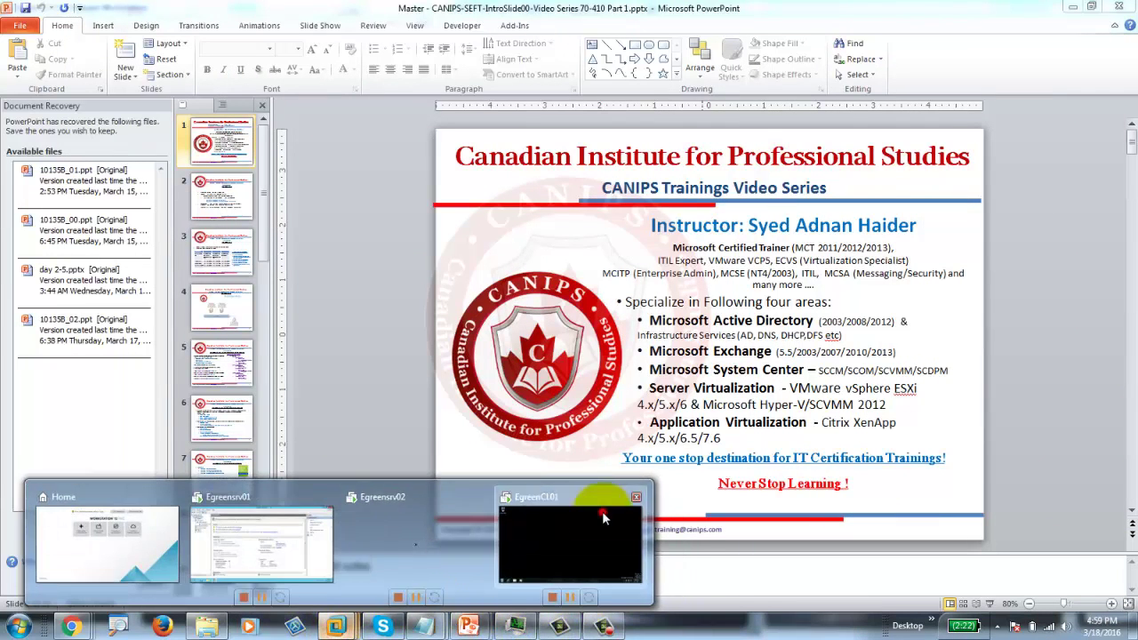
{"action": "left_click", "coordinate": [602, 520]}
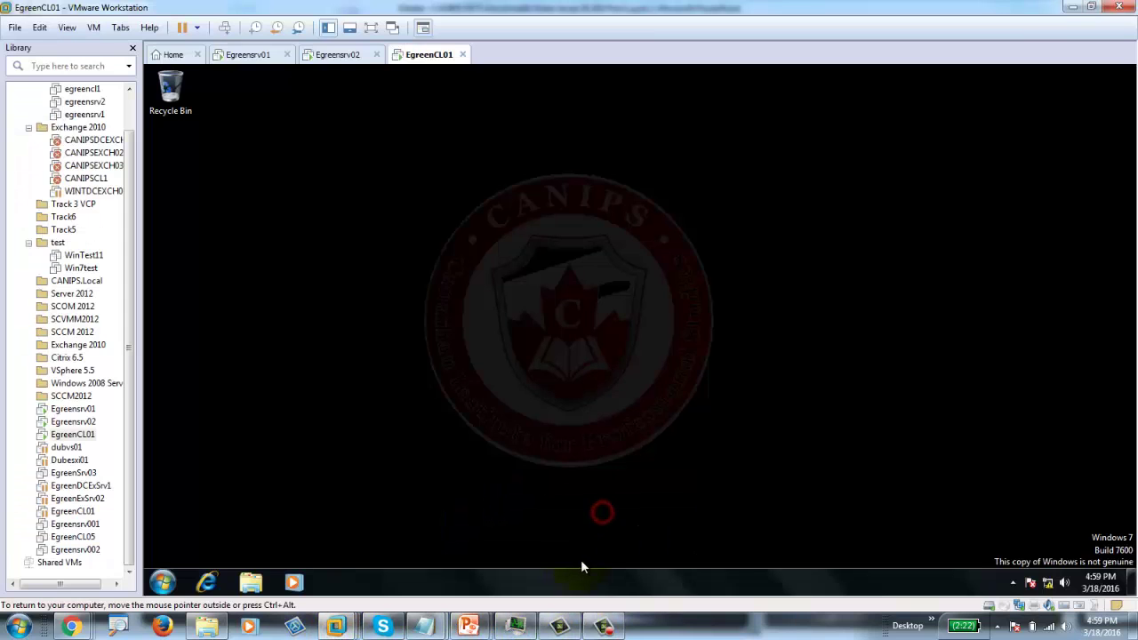
{"action": "left_click", "coordinate": [428, 57]}
Search the client's Start menu for cmd and launch it as administrator.
{"action": "left_click", "coordinate": [163, 585]}
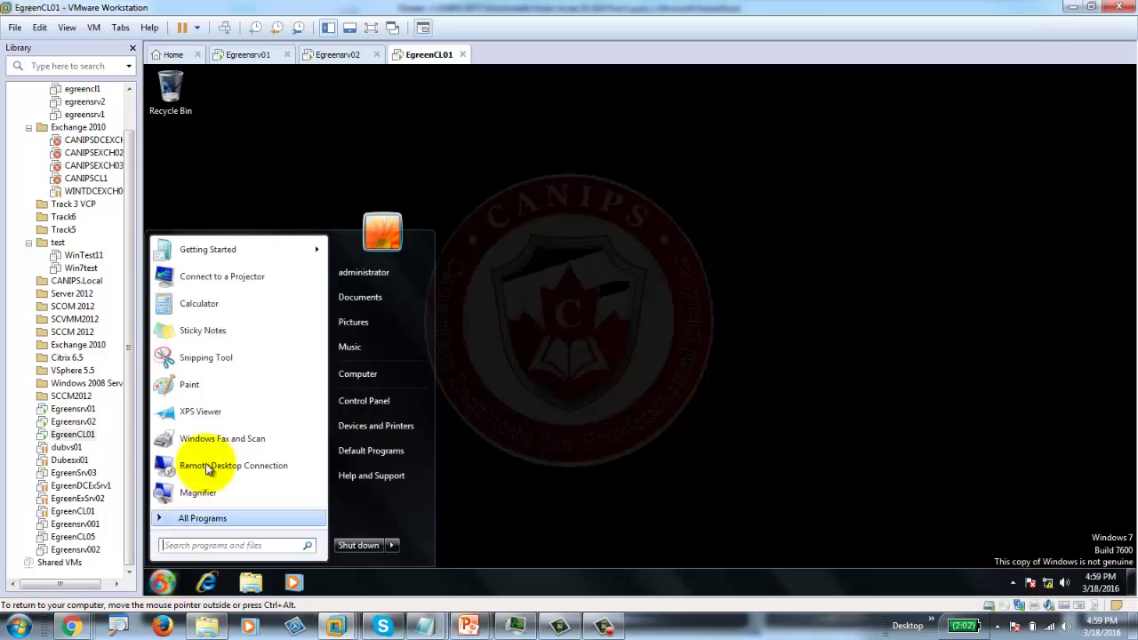
{"action": "left_click", "coordinate": [232, 546]}
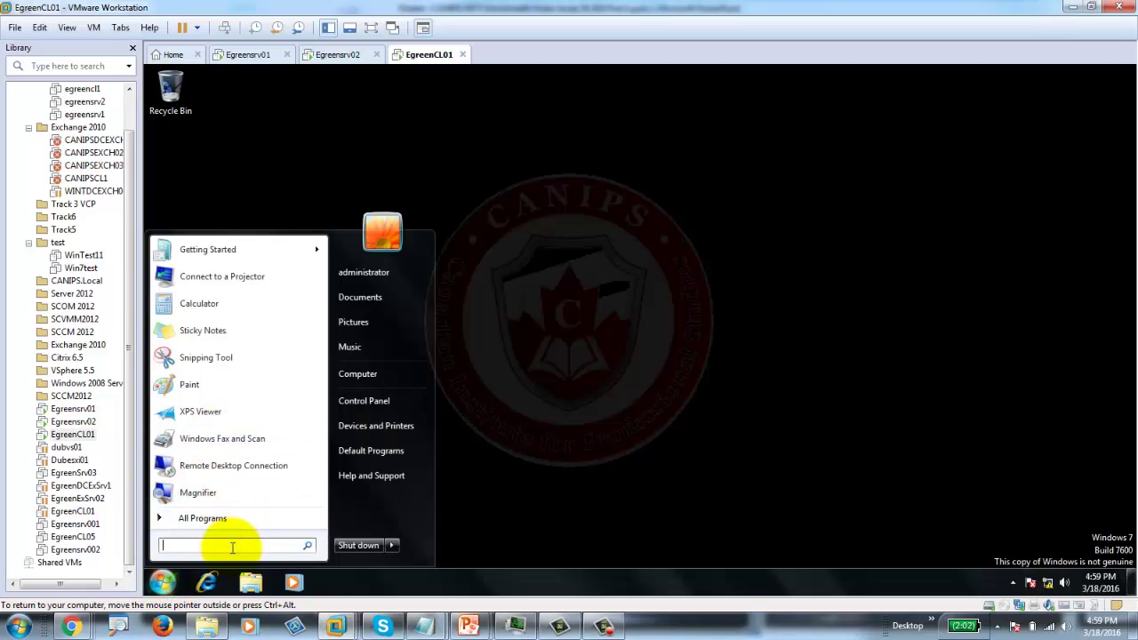
{"action": "type", "text": "cmd"}
{"action": "key", "text": "Return"}
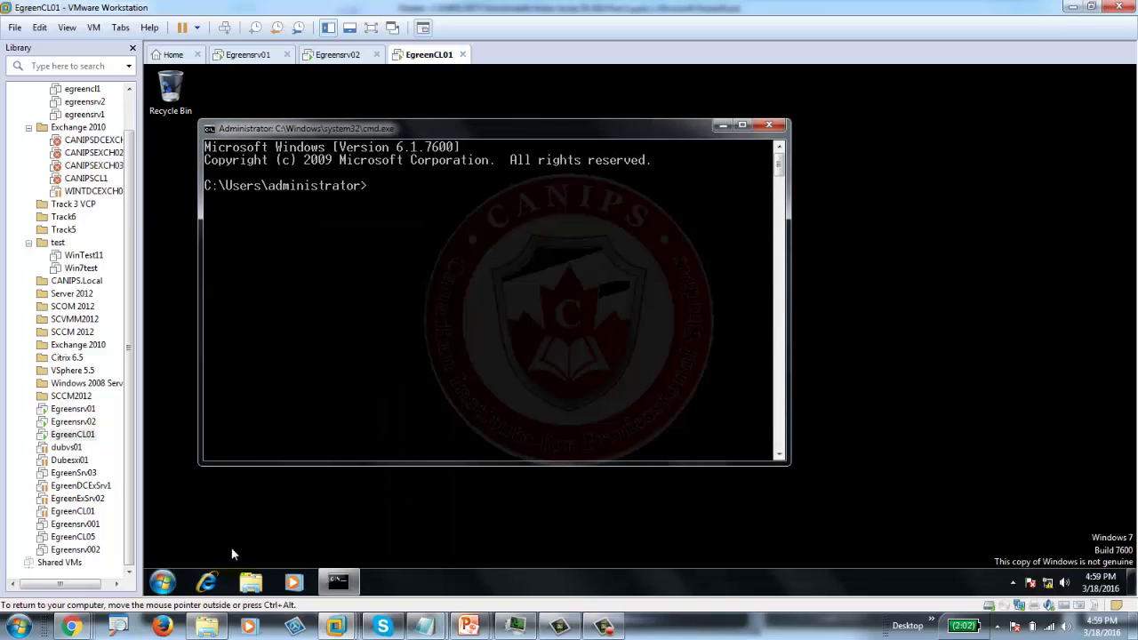
Run gpupdate, then gpresult /r, and confirm WSUS New Setting is among applied GPOs.
{"action": "type", "text": "gpupdate"}
{"action": "key", "text": "Return"}
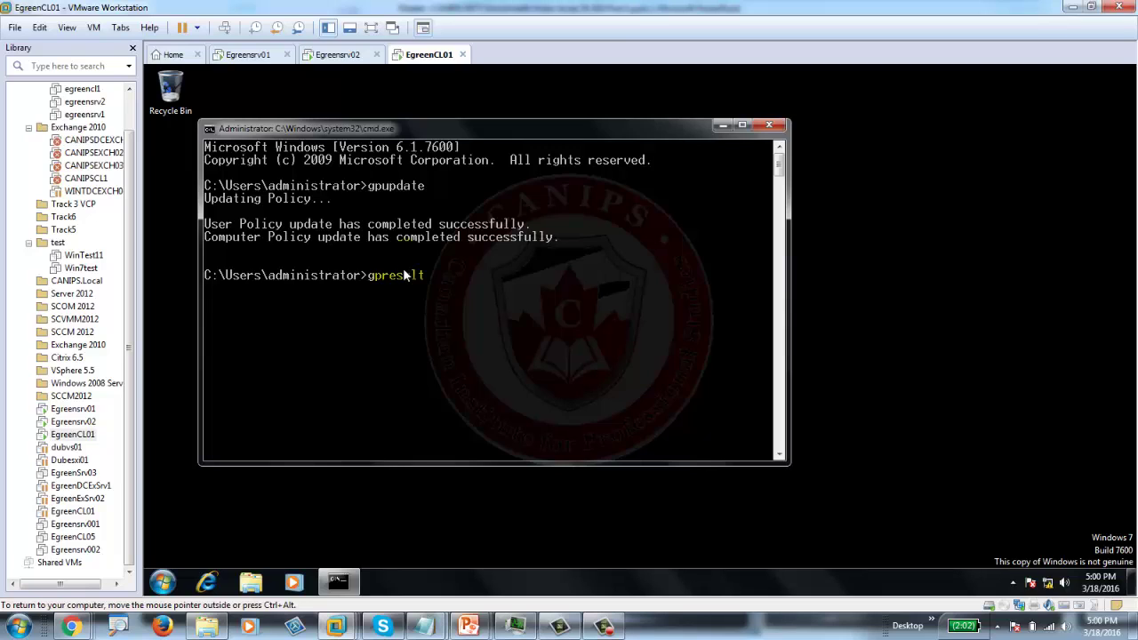
{"action": "type", "text": "/r"}
{"action": "key", "text": "Return"}
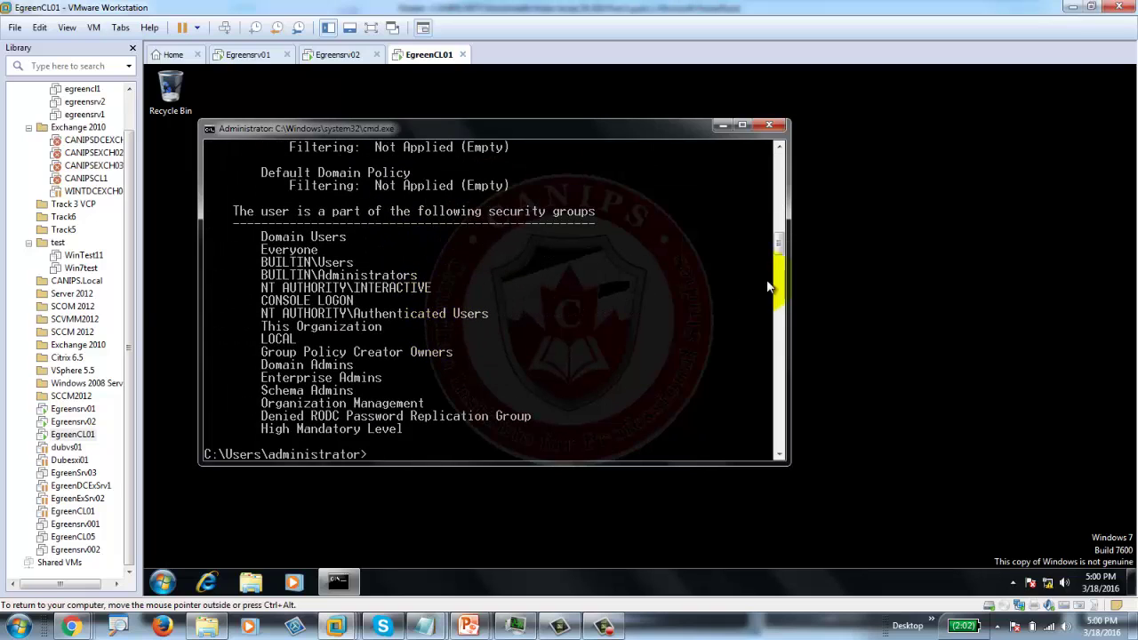
{"action": "left_click_drag", "start_coordinate": [778, 253], "coordinate": [778, 147]}
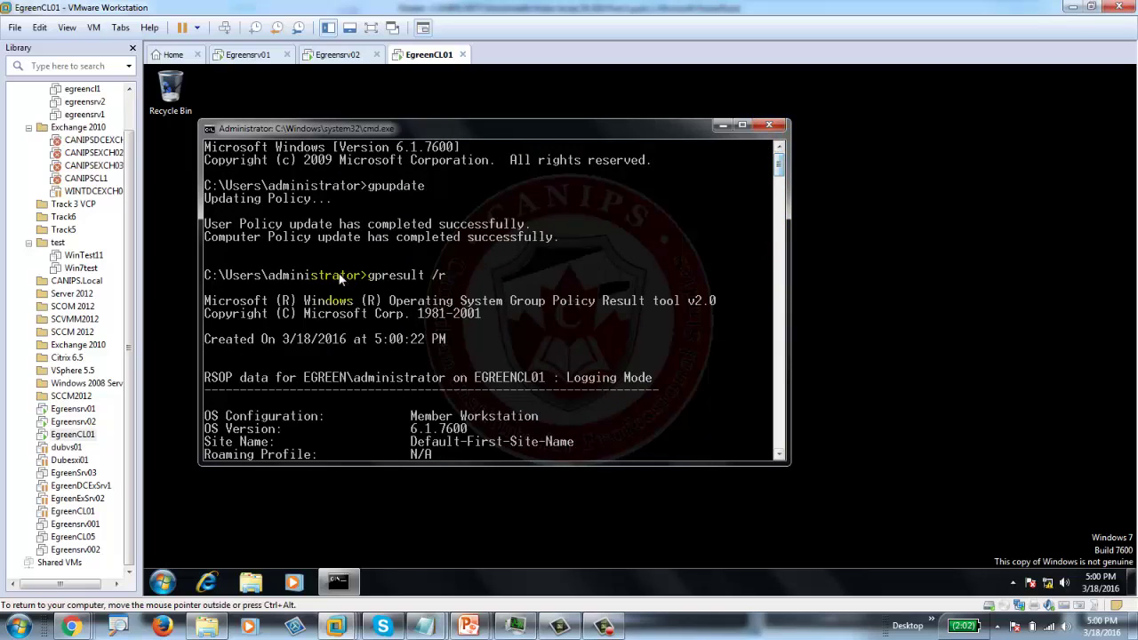
{"action": "scroll", "coordinate": [344, 300], "scroll_direction": "down", "scroll_amount": 4}
{"action": "scroll", "coordinate": [347, 297], "scroll_direction": "down", "scroll_amount": 1}
{"action": "scroll", "coordinate": [329, 209], "scroll_direction": "up", "scroll_amount": 4}
{"action": "scroll", "coordinate": [388, 201], "scroll_direction": "down", "scroll_amount": 4}
{"action": "scroll", "coordinate": [423, 354], "scroll_direction": "down", "scroll_amount": 2}
{"action": "scroll", "coordinate": [363, 375], "scroll_direction": "down", "scroll_amount": 2}
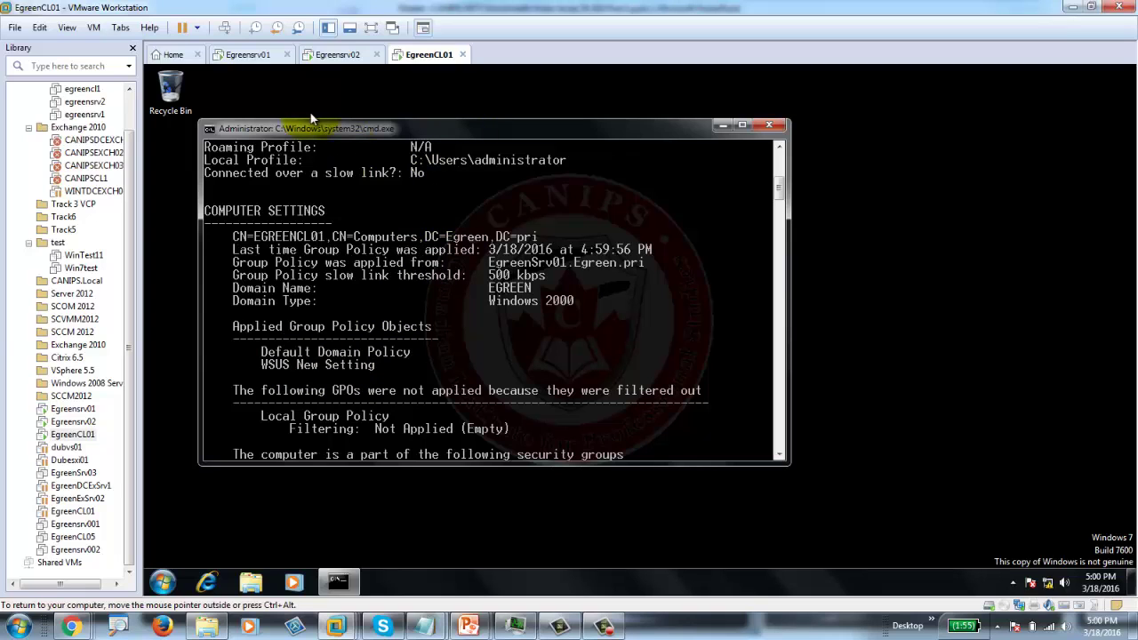
On Egreensrv01, view egreencl01.egreen.pri's details in WSUS All Computers, not yet reported.
{"action": "left_click", "coordinate": [247, 54]}
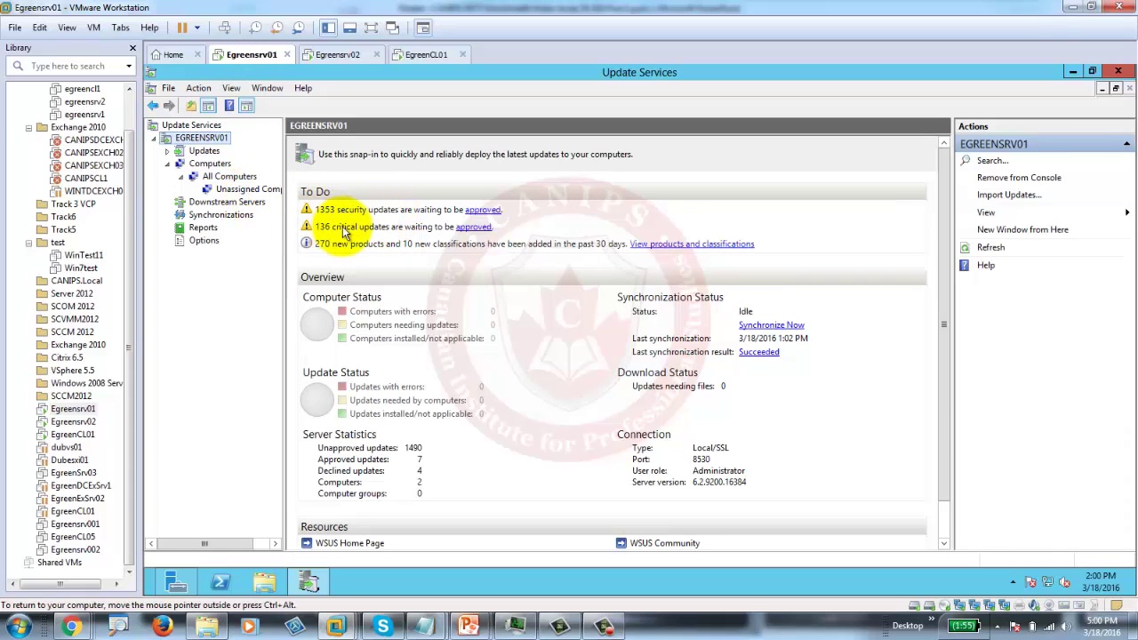
{"action": "left_click", "coordinate": [218, 177]}
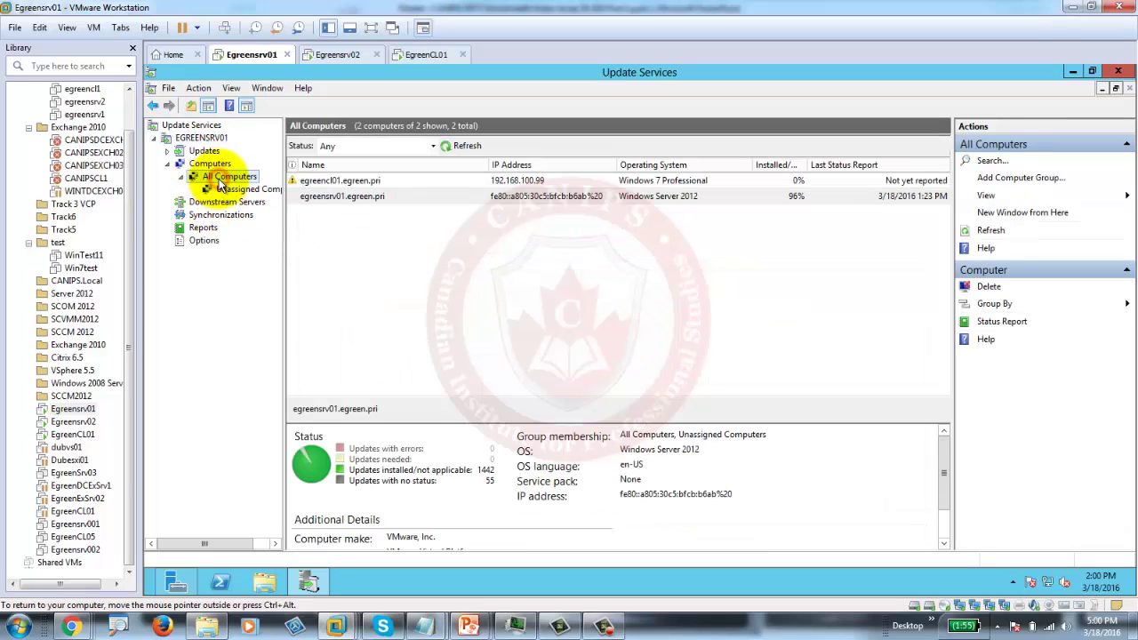
{"action": "left_click", "coordinate": [334, 197]}
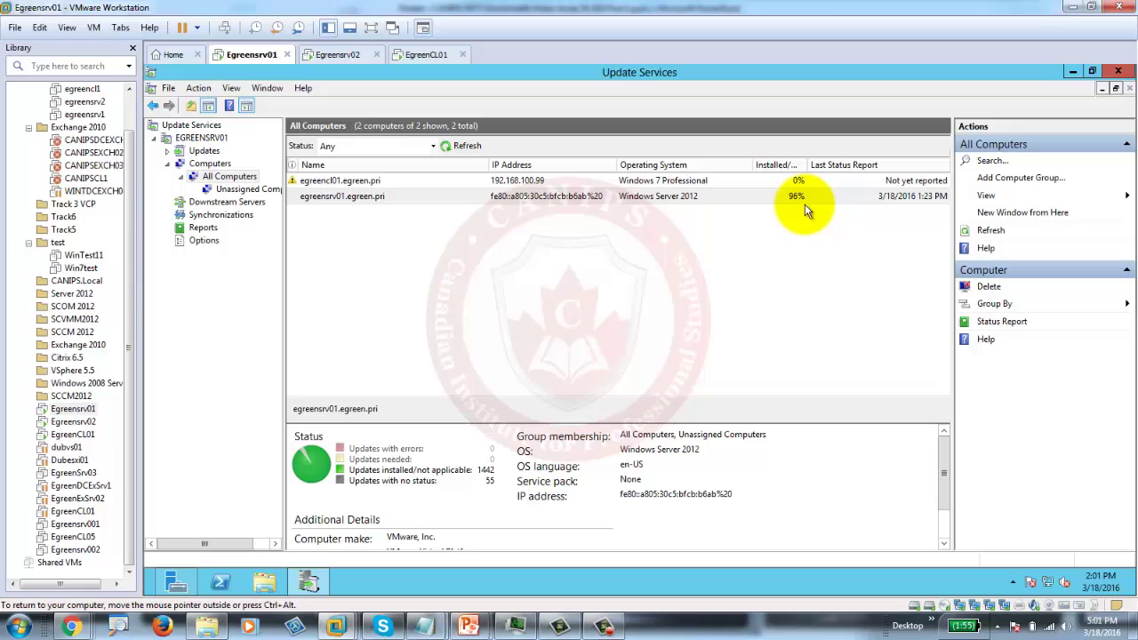
{"action": "left_click", "coordinate": [353, 183]}
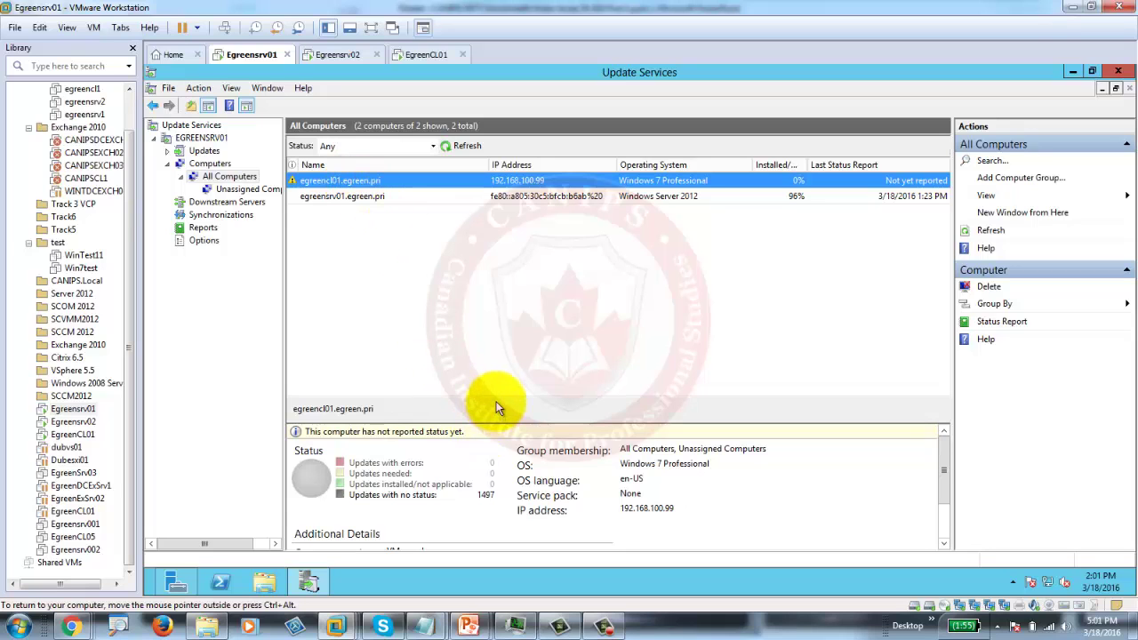
{"action": "mouse_move", "coordinate": [493, 398]}
{"action": "left_mouse_down"}
{"action": "mouse_move", "coordinate": [489, 274]}
{"action": "mouse_move", "coordinate": [495, 300]}
{"action": "left_mouse_up"}
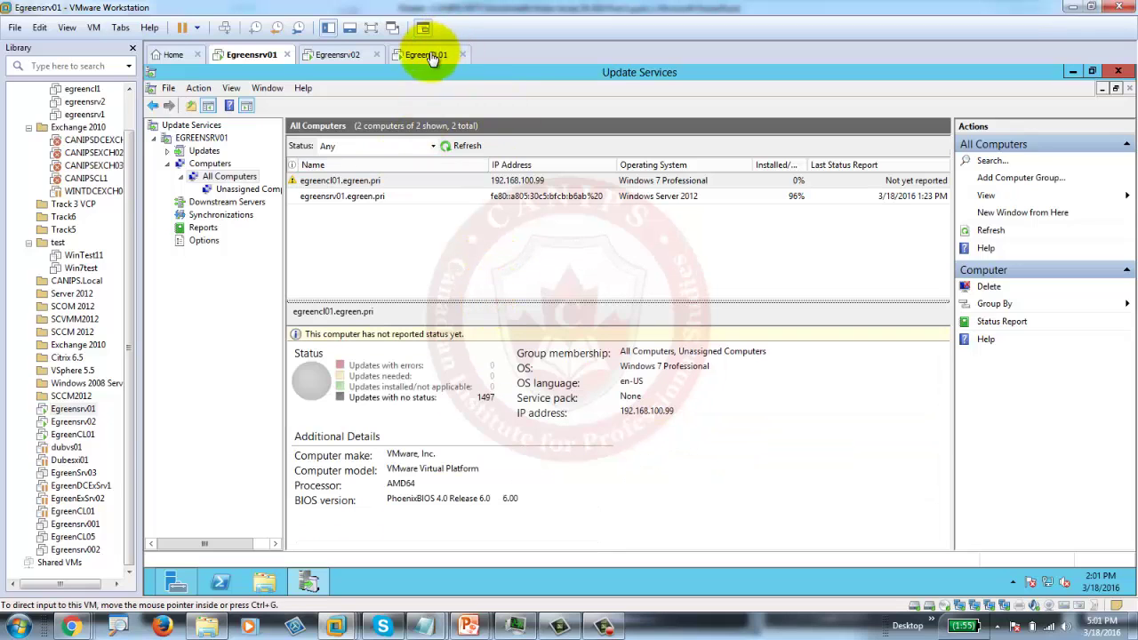
{"action": "left_click", "coordinate": [427, 55]}
Review the client's Windows Update history and check for updates, finding Windows up to date.
{"action": "left_click", "coordinate": [162, 582]}
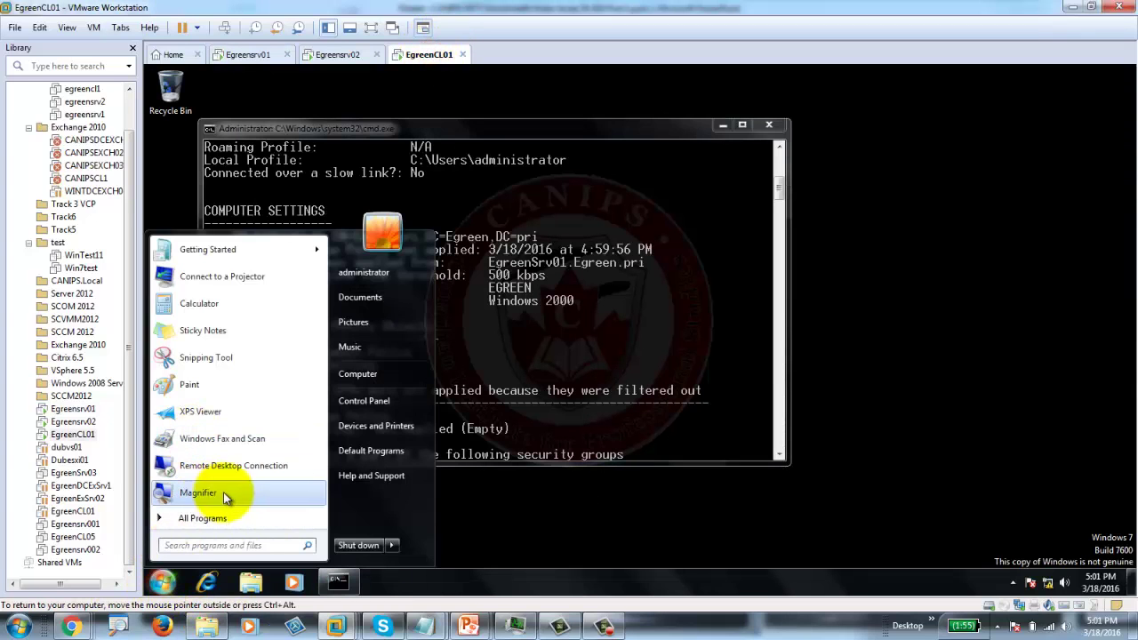
{"action": "left_click", "coordinate": [225, 521]}
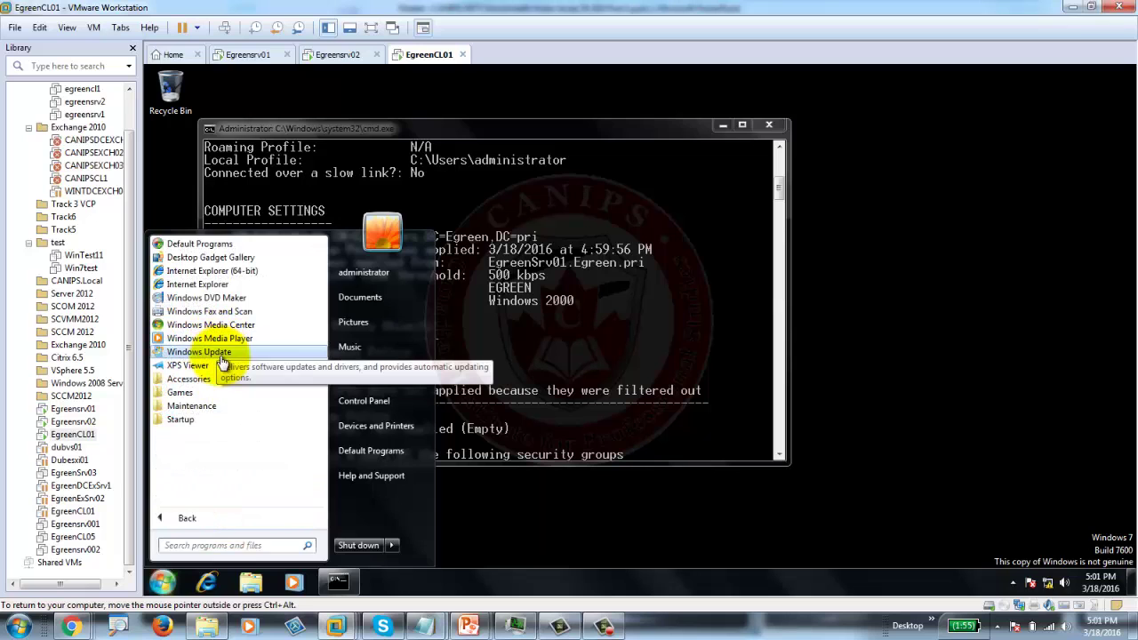
{"action": "left_click", "coordinate": [211, 351]}
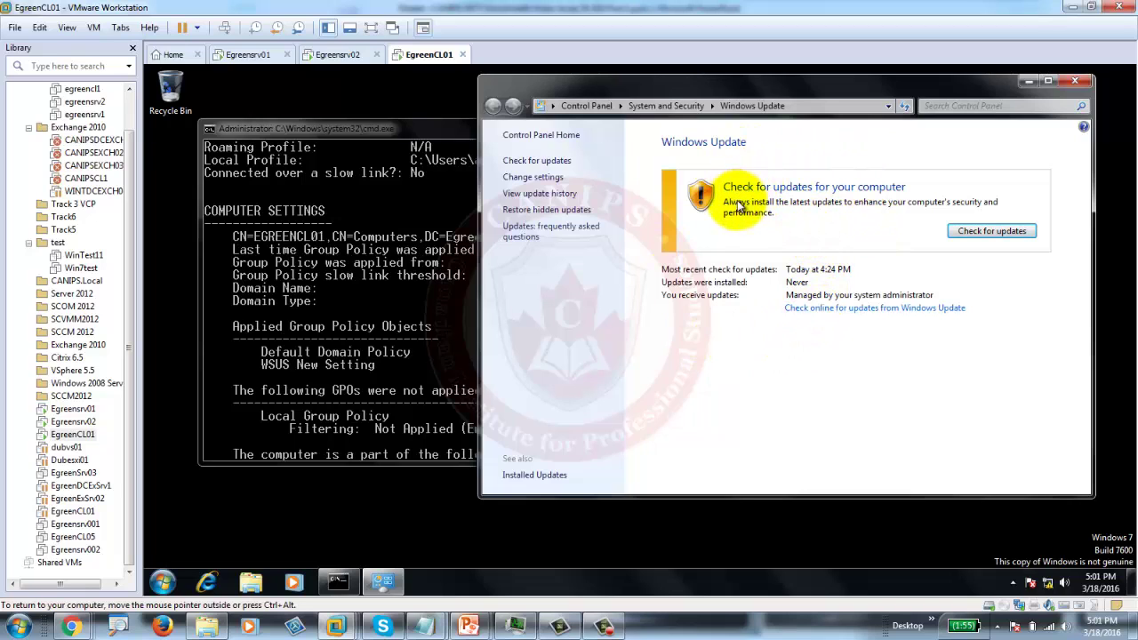
{"action": "left_click", "coordinate": [540, 196]}
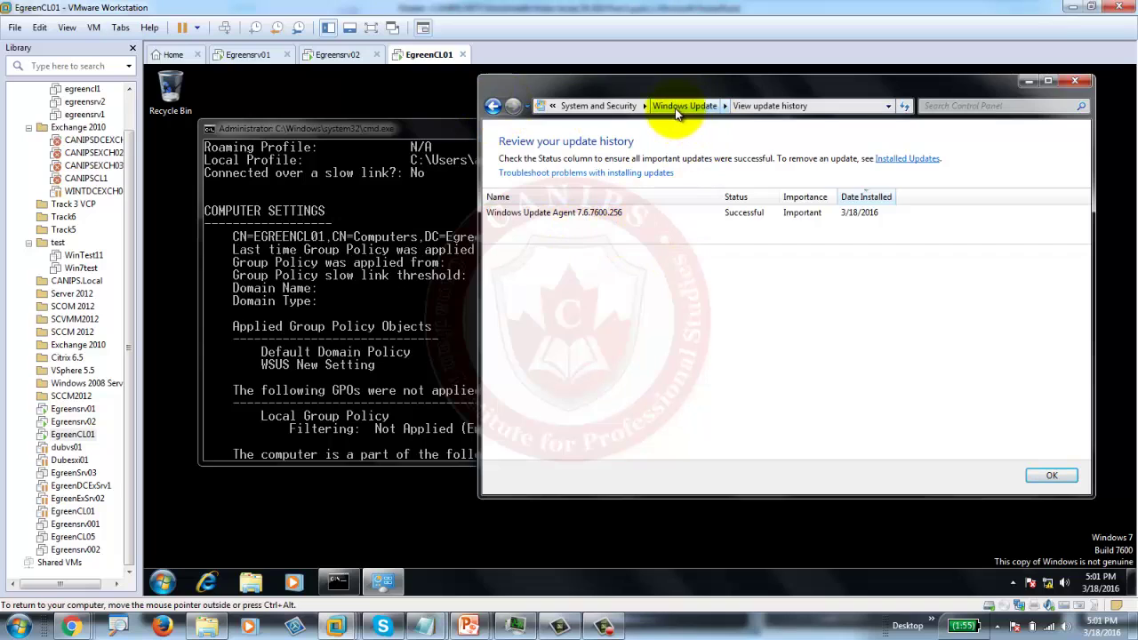
{"action": "left_click", "coordinate": [494, 105]}
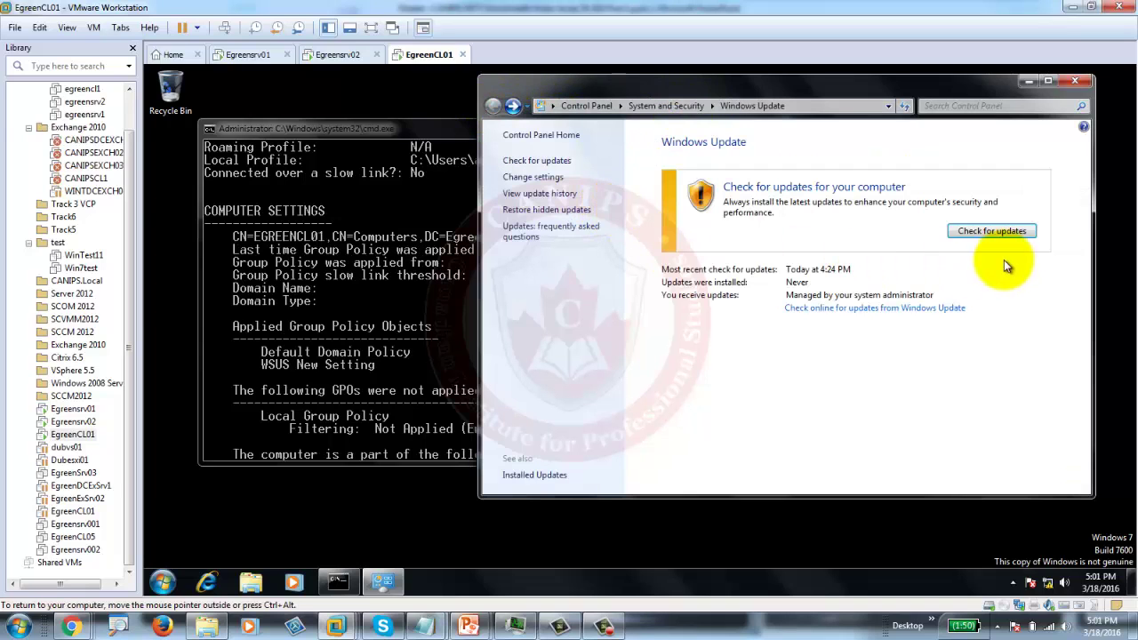
{"action": "left_click", "coordinate": [960, 228]}
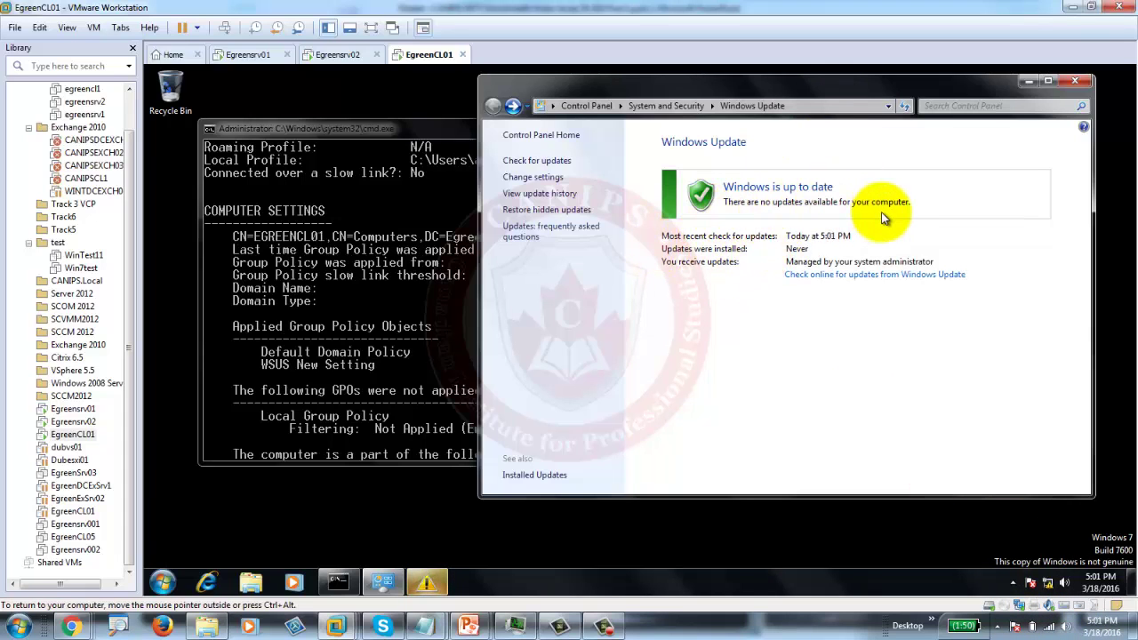
{"action": "left_click", "coordinate": [243, 55]}
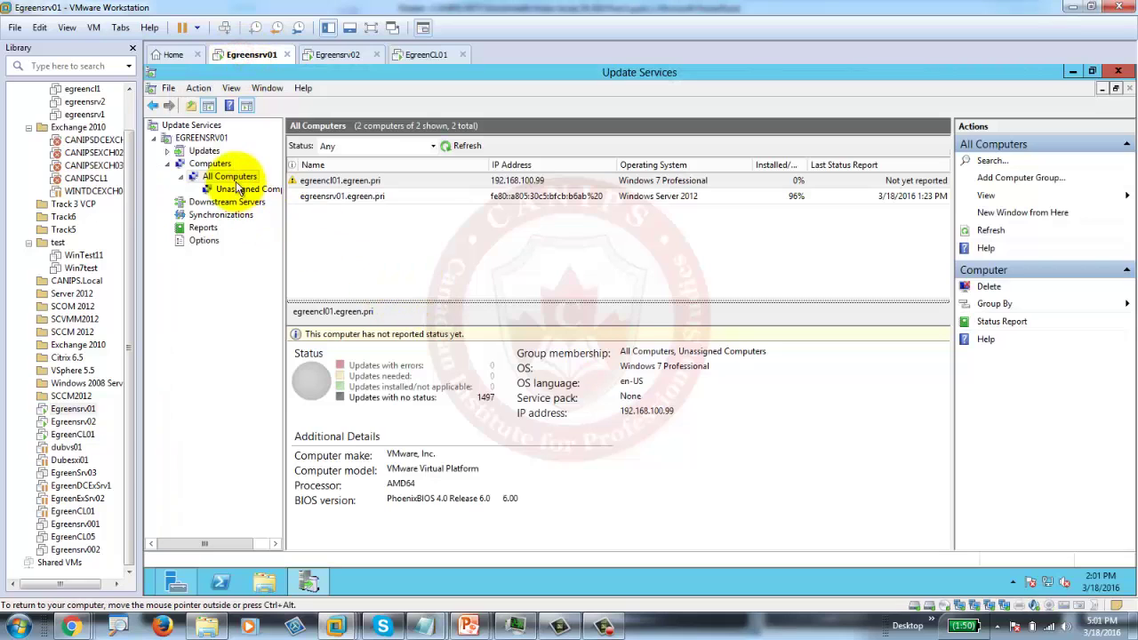
List All Updates with status Any, refreshed and sorted by title, showing 1490 unapproved.
{"action": "left_click", "coordinate": [197, 152]}
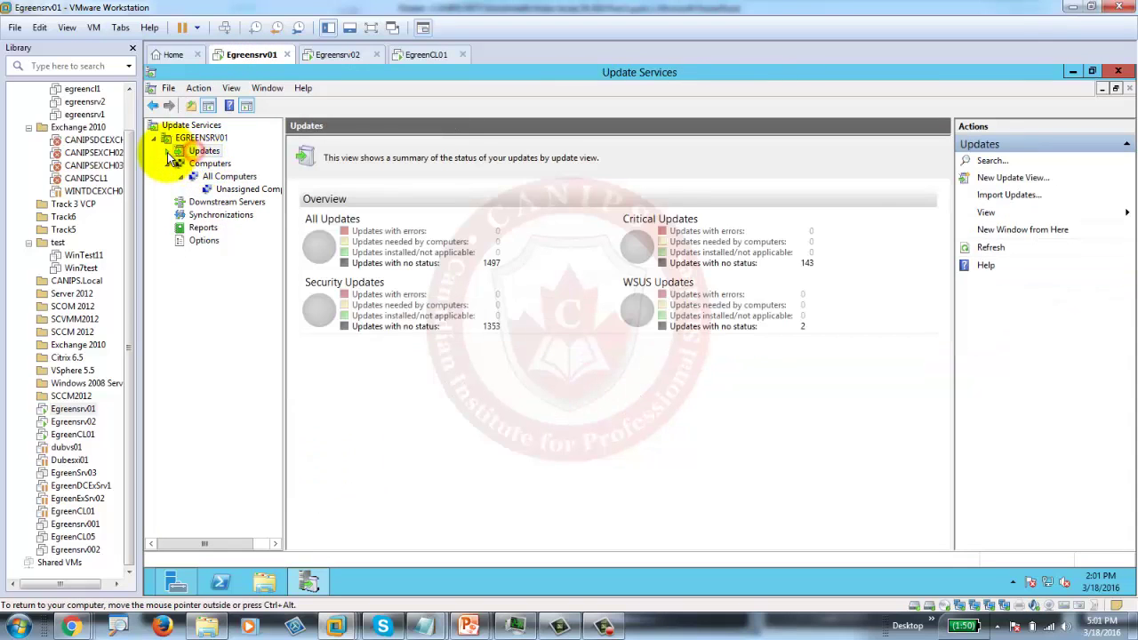
{"action": "left_click", "coordinate": [166, 151]}
{"action": "left_click", "coordinate": [222, 164]}
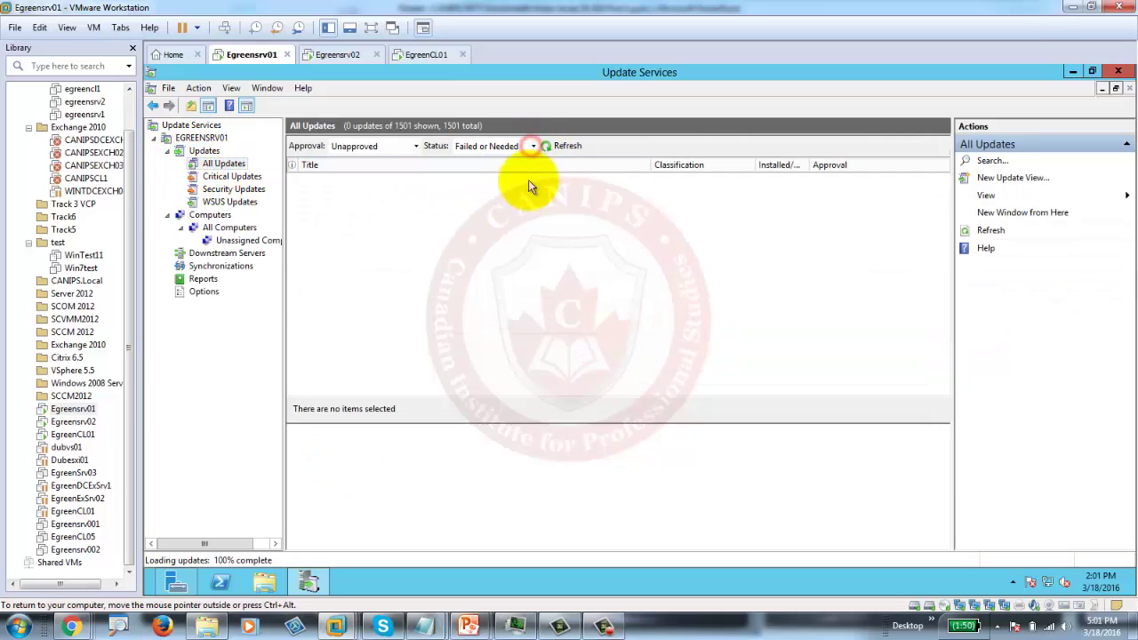
{"action": "left_click", "coordinate": [532, 147]}
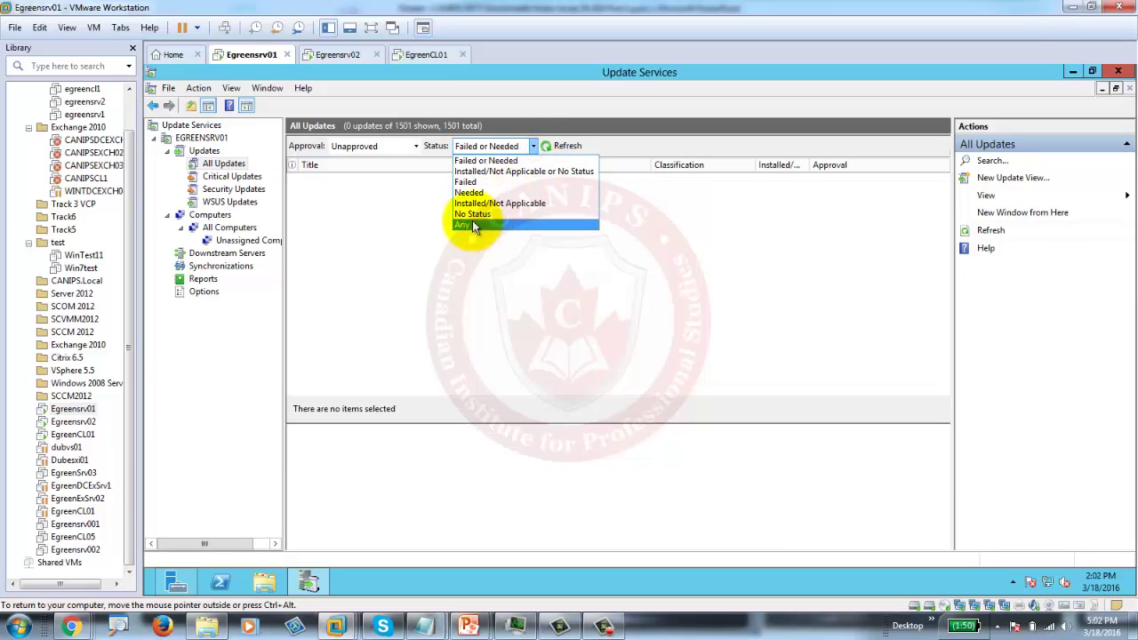
{"action": "left_click", "coordinate": [472, 224]}
{"action": "left_click", "coordinate": [556, 144]}
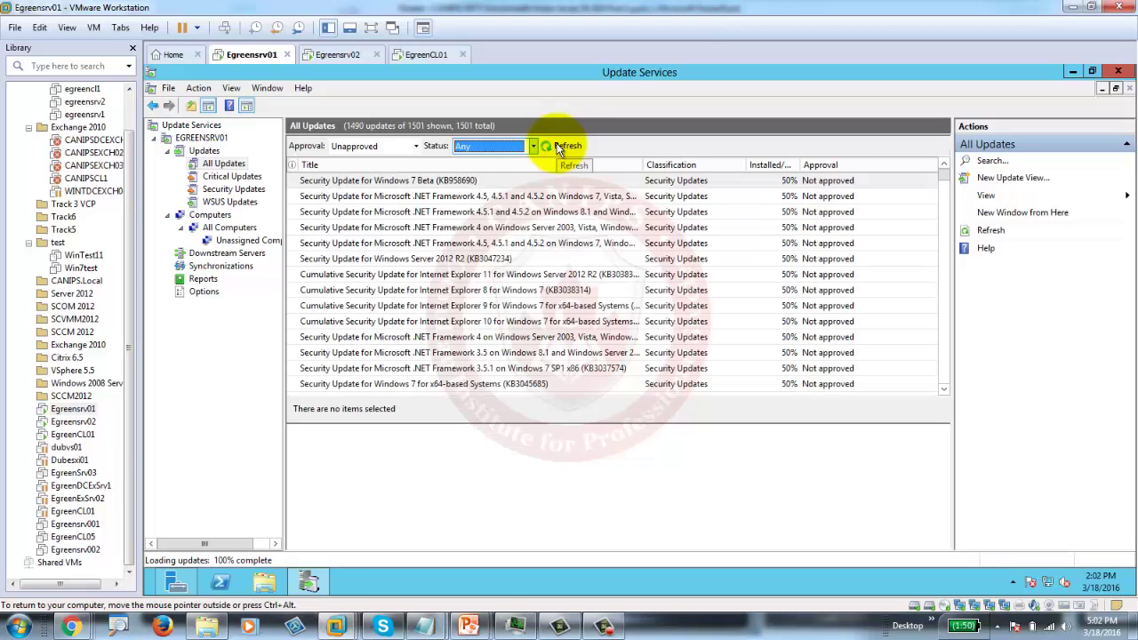
{"action": "left_click", "coordinate": [435, 181]}
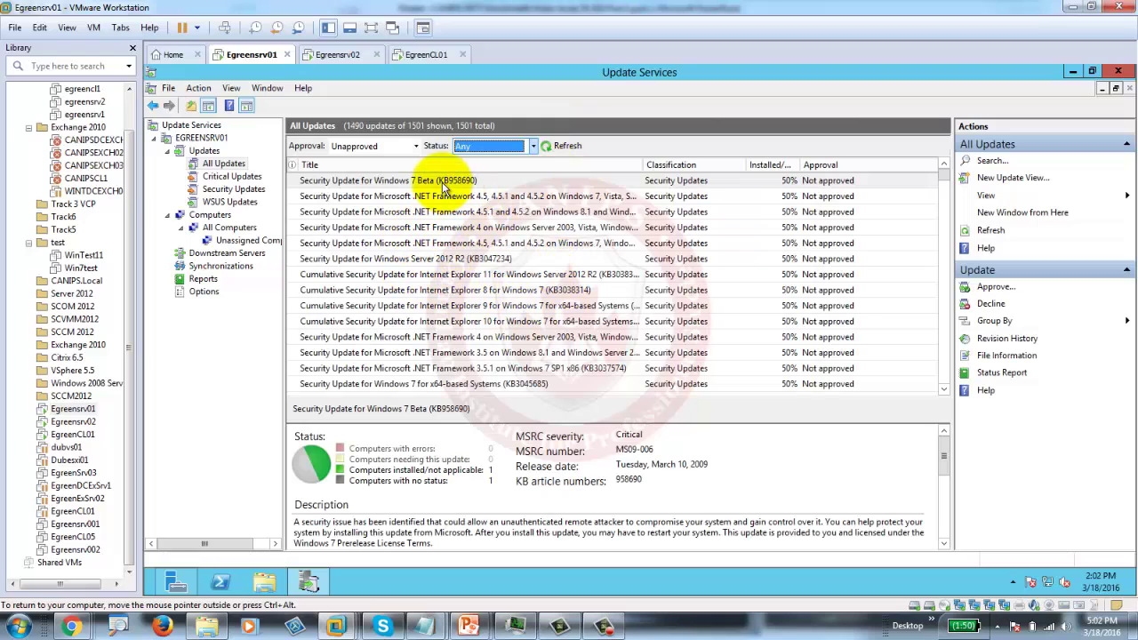
{"action": "left_click", "coordinate": [423, 165]}
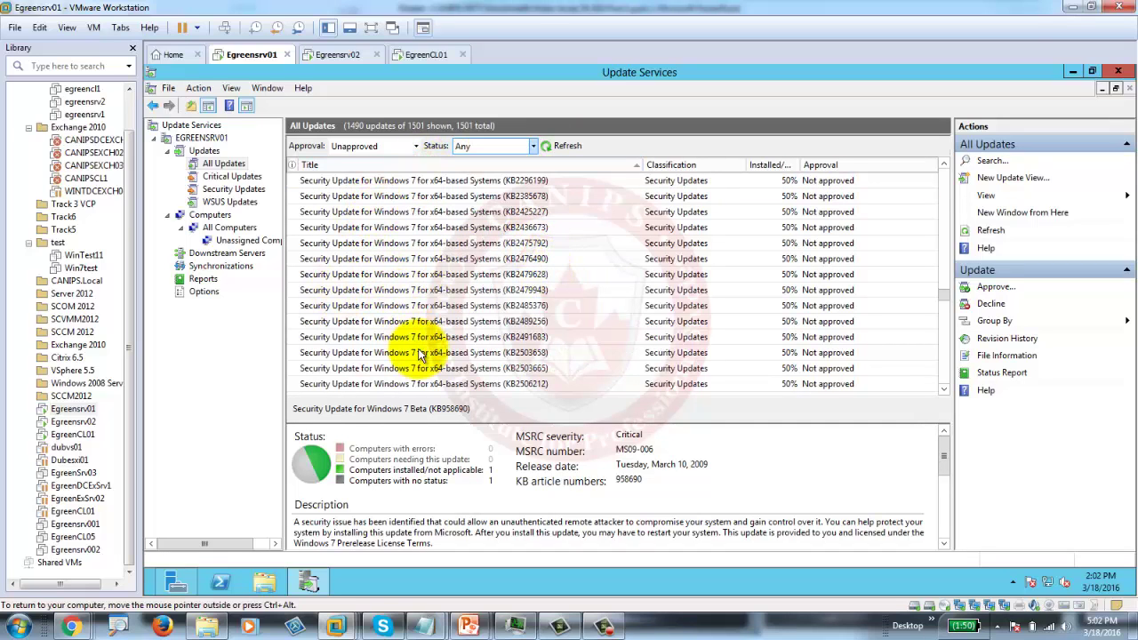
Approve updates KB2475792 through KB2485376 for install on All Computers and Unassigned Computers.
{"action": "left_click", "coordinate": [416, 244]}
{"action": "left_click", "coordinate": [449, 304], "text": "shift"}
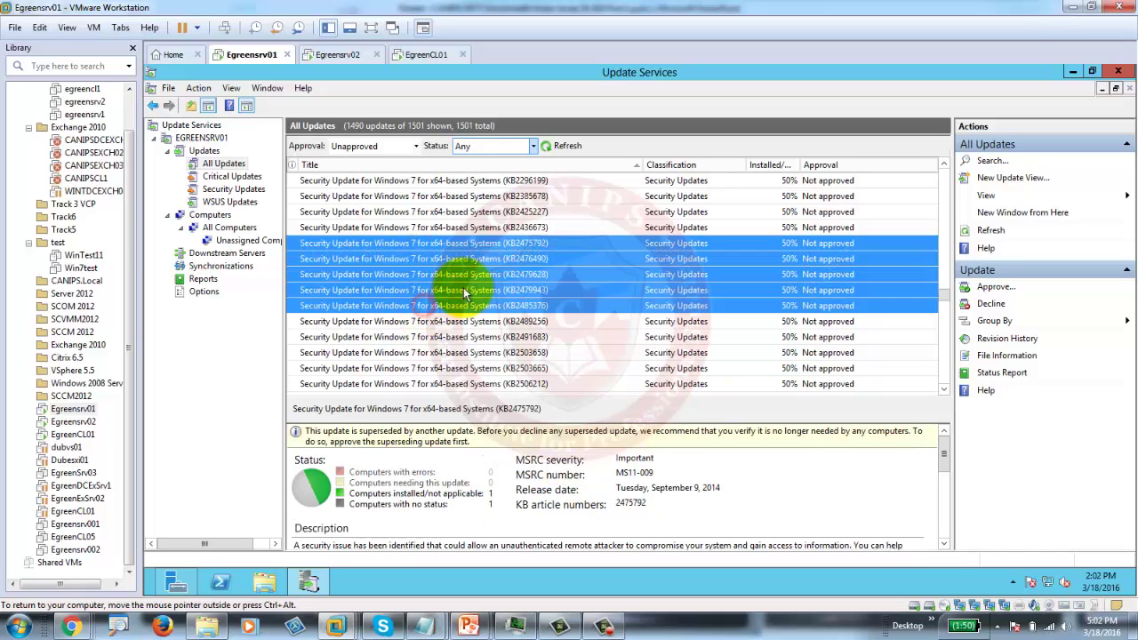
{"action": "right_click", "coordinate": [461, 296]}
{"action": "left_click", "coordinate": [484, 294]}
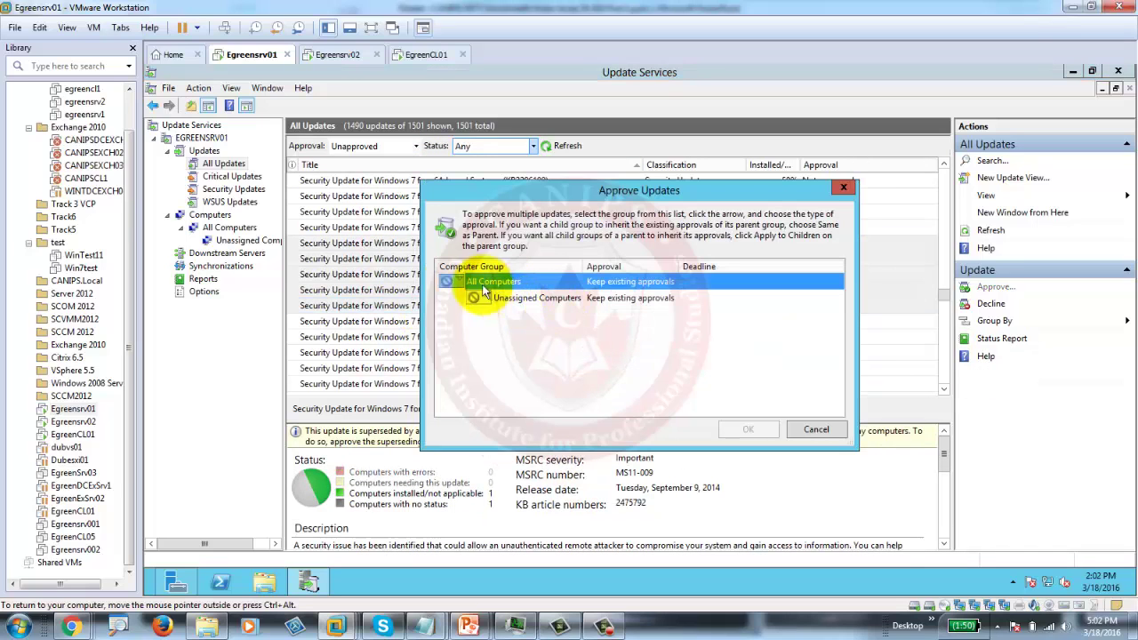
{"action": "left_click", "coordinate": [458, 282]}
{"action": "left_click", "coordinate": [494, 297]}
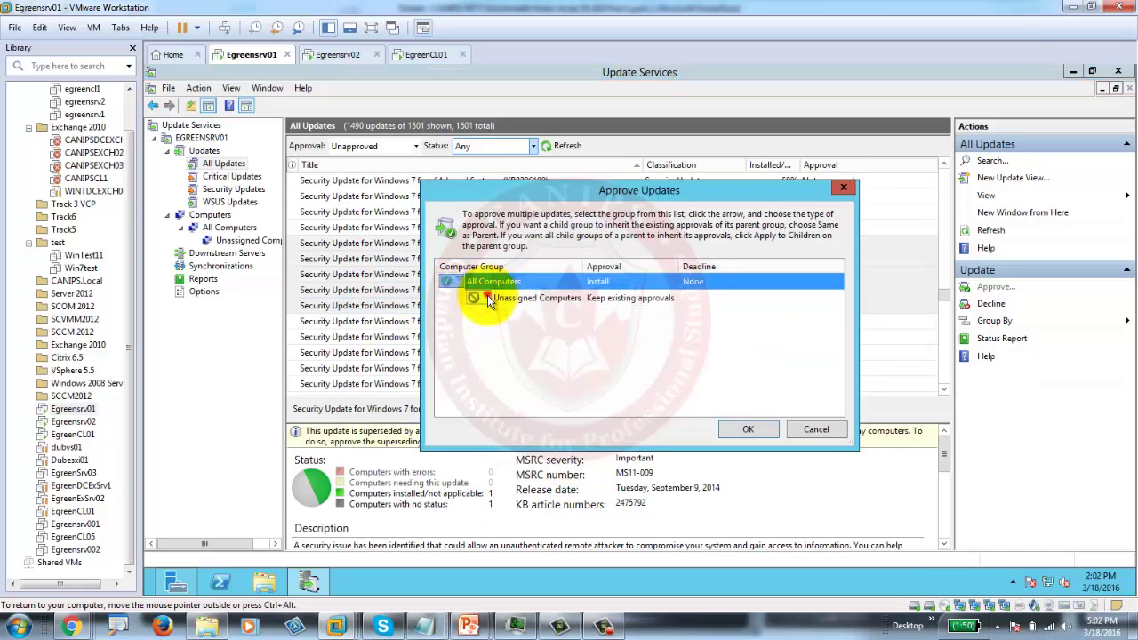
{"action": "left_click", "coordinate": [487, 298]}
{"action": "left_click", "coordinate": [533, 328]}
{"action": "left_click", "coordinate": [742, 430]}
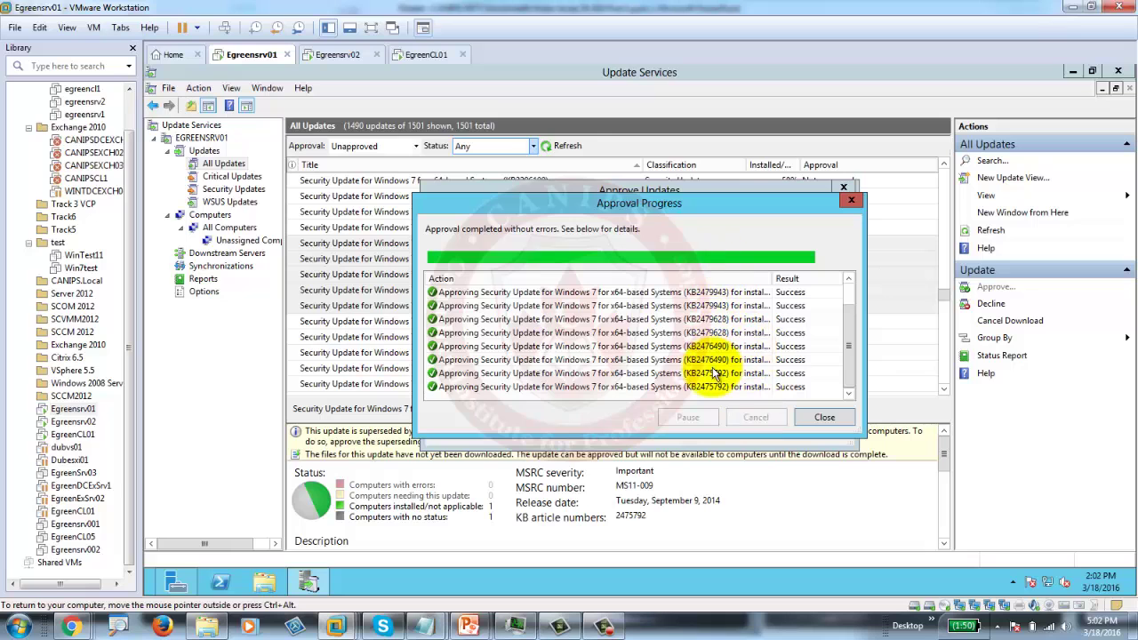
{"action": "left_click", "coordinate": [429, 54]}
Start an online update check on the client and select the wuauclt /detectnow line in Notepad.
{"action": "left_click", "coordinate": [837, 276]}
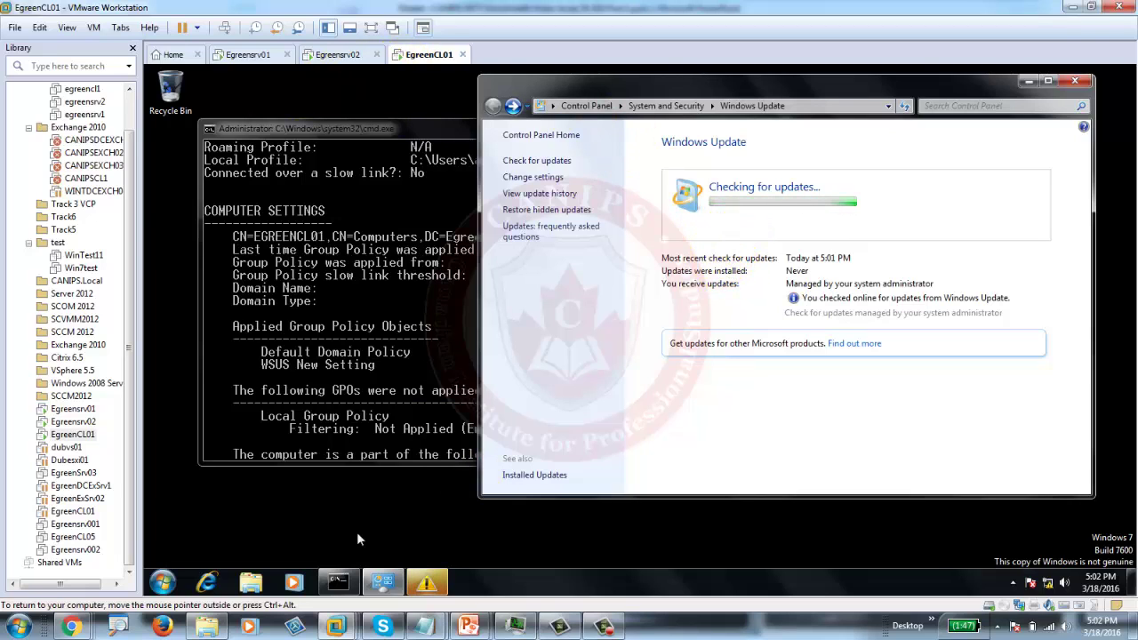
{"action": "mouse_move", "coordinate": [426, 582]}
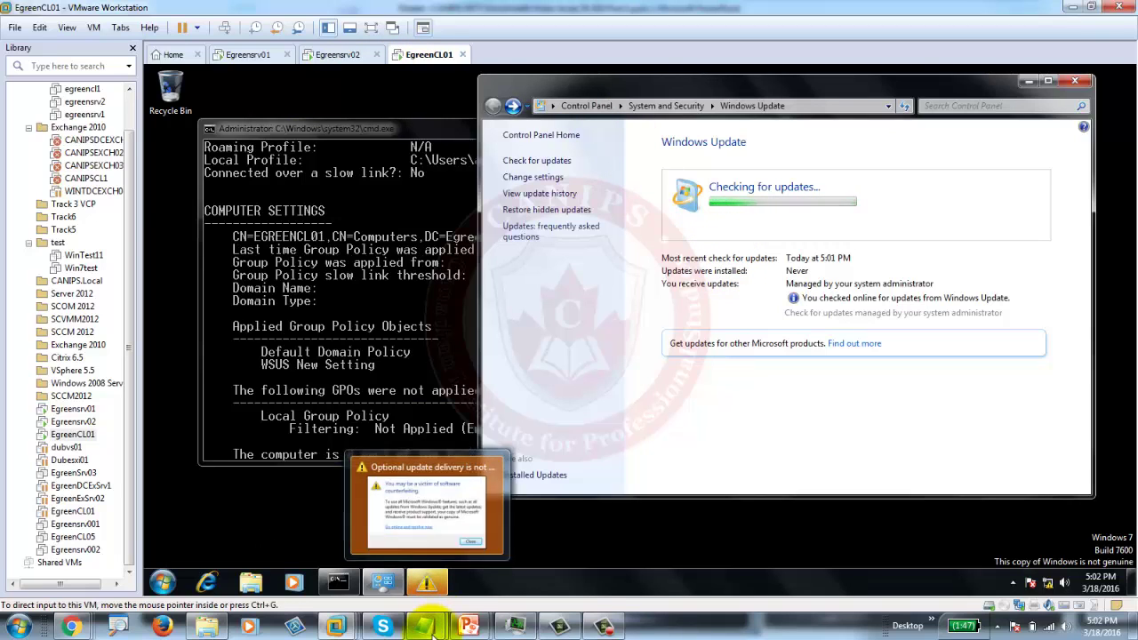
{"action": "left_click", "coordinate": [424, 626]}
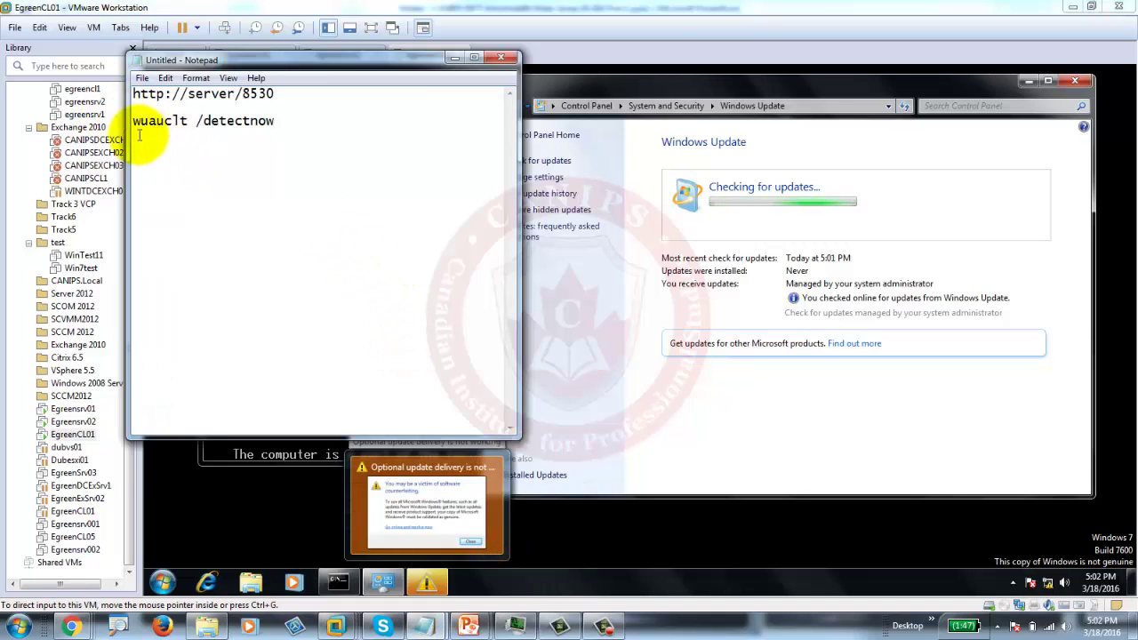
{"action": "left_click_drag", "start_coordinate": [275, 121], "coordinate": [129, 133]}
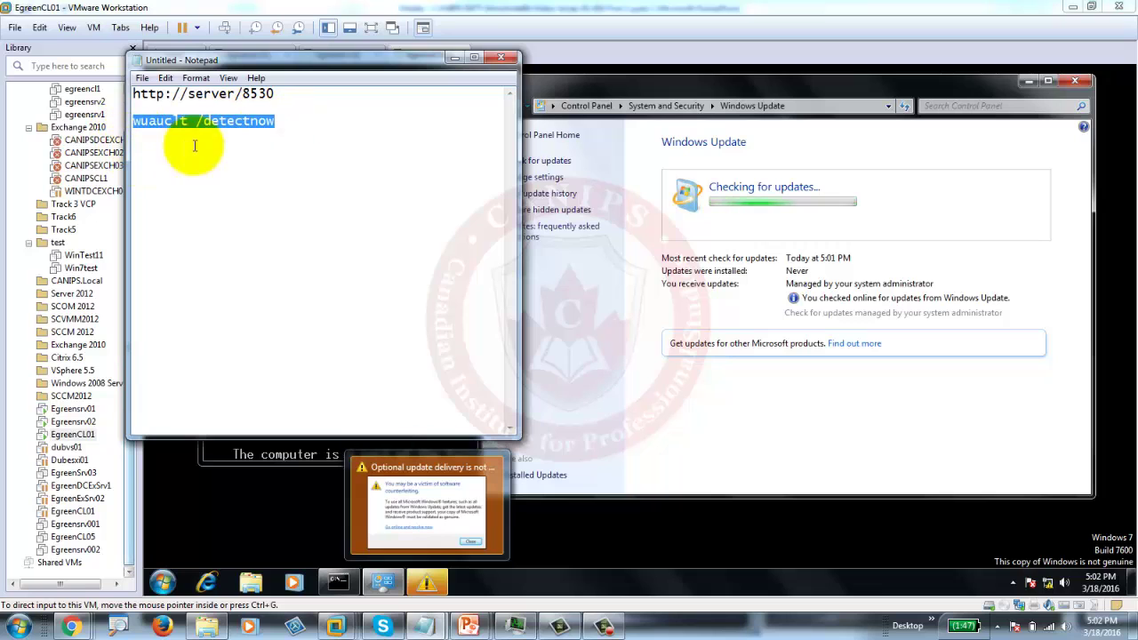
{"action": "left_click", "coordinate": [772, 442]}
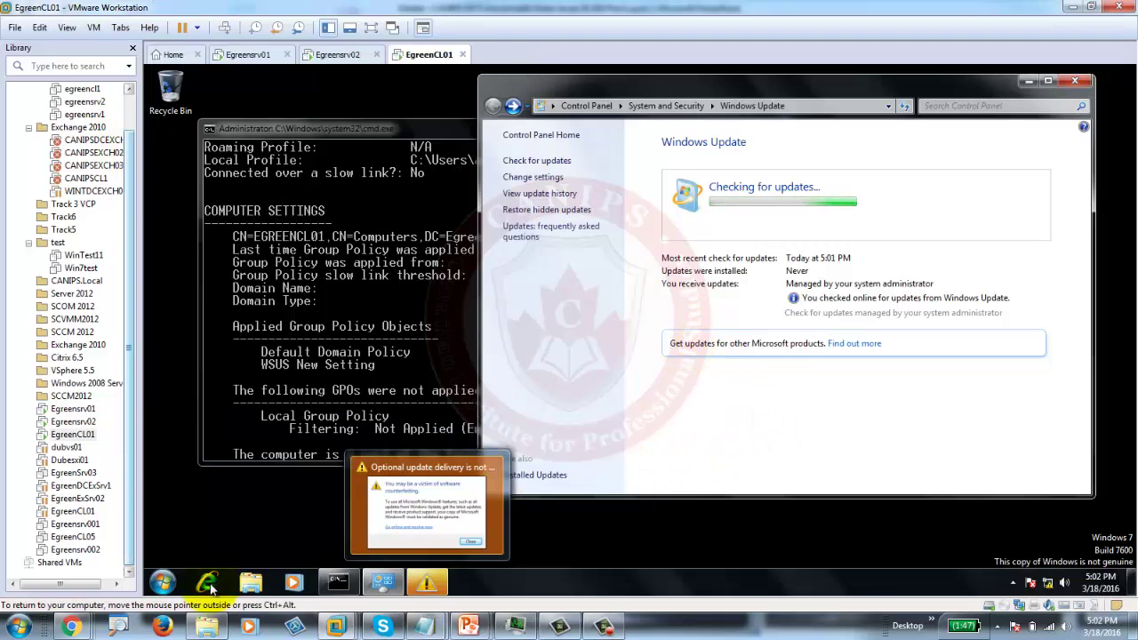
{"action": "left_click", "coordinate": [163, 582]}
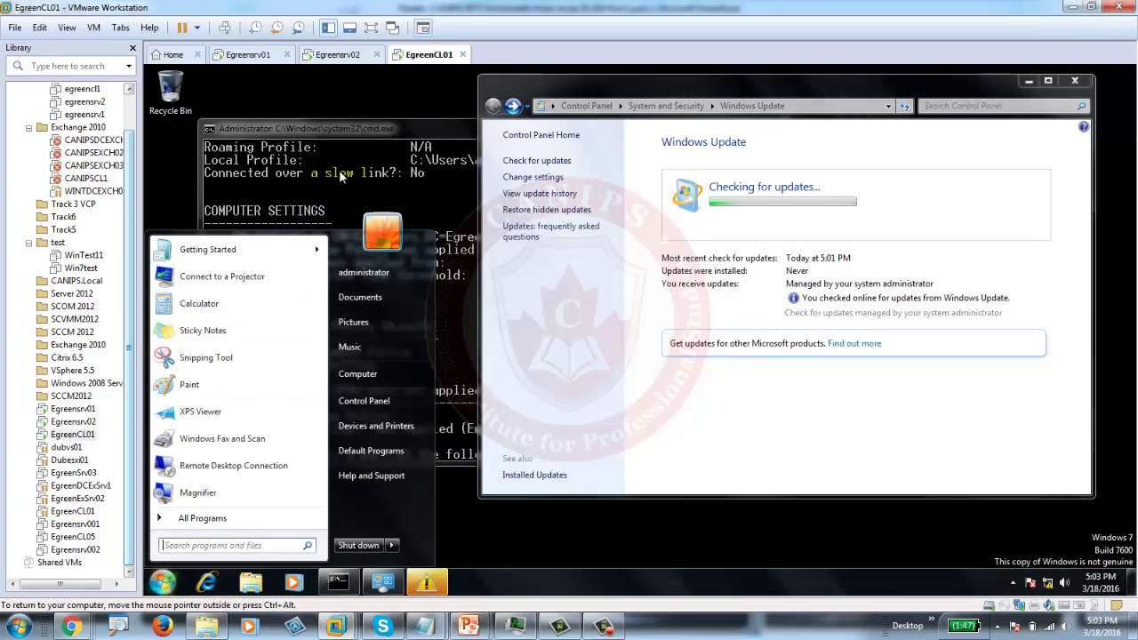
{"action": "left_click", "coordinate": [337, 170]}
Run wuauclt /detectnow in the client's command prompt and close the counterfeiting warning.
{"action": "key", "text": "Return"}
{"action": "key", "text": "Return"}
{"action": "key", "text": "Return"}
{"action": "key", "text": "Return"}
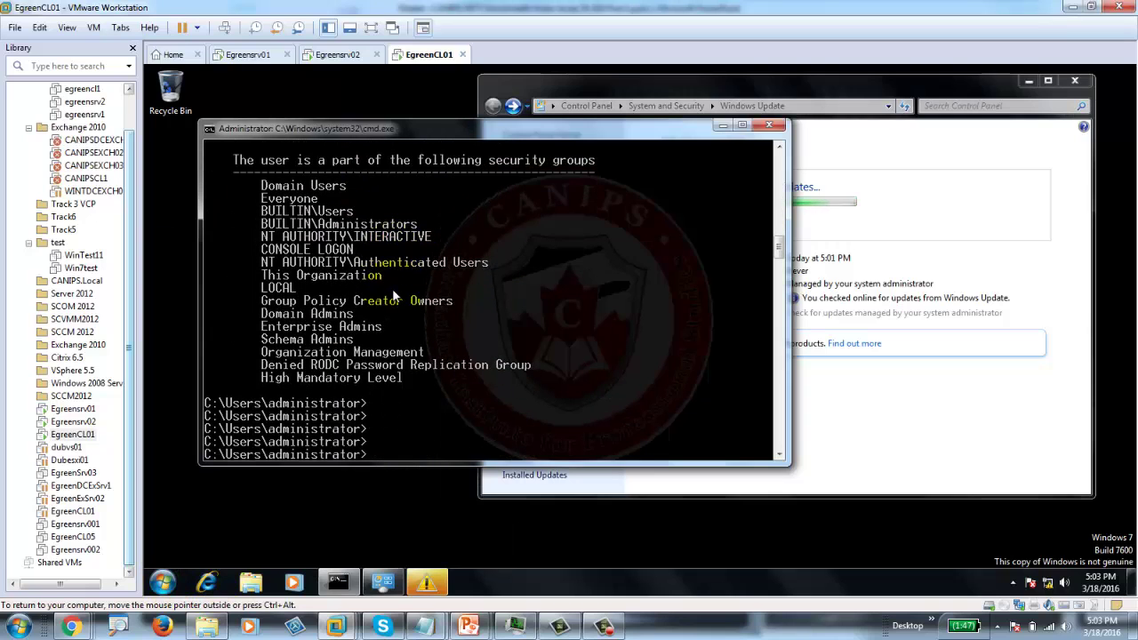
{"action": "type", "text": "wuau"}
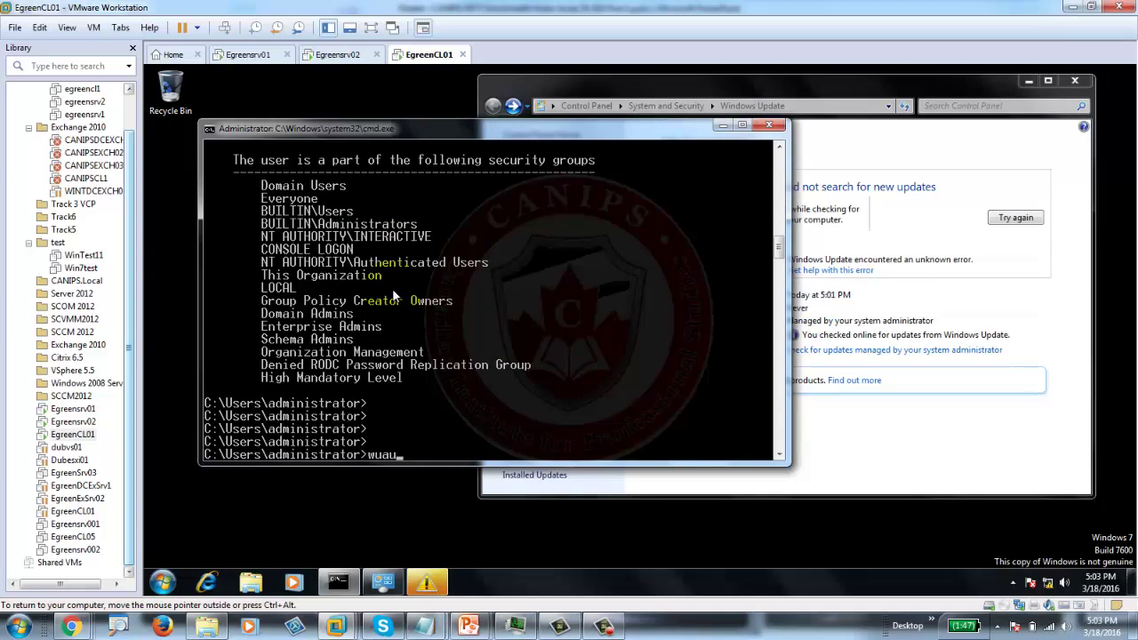
{"action": "left_click", "coordinate": [969, 462]}
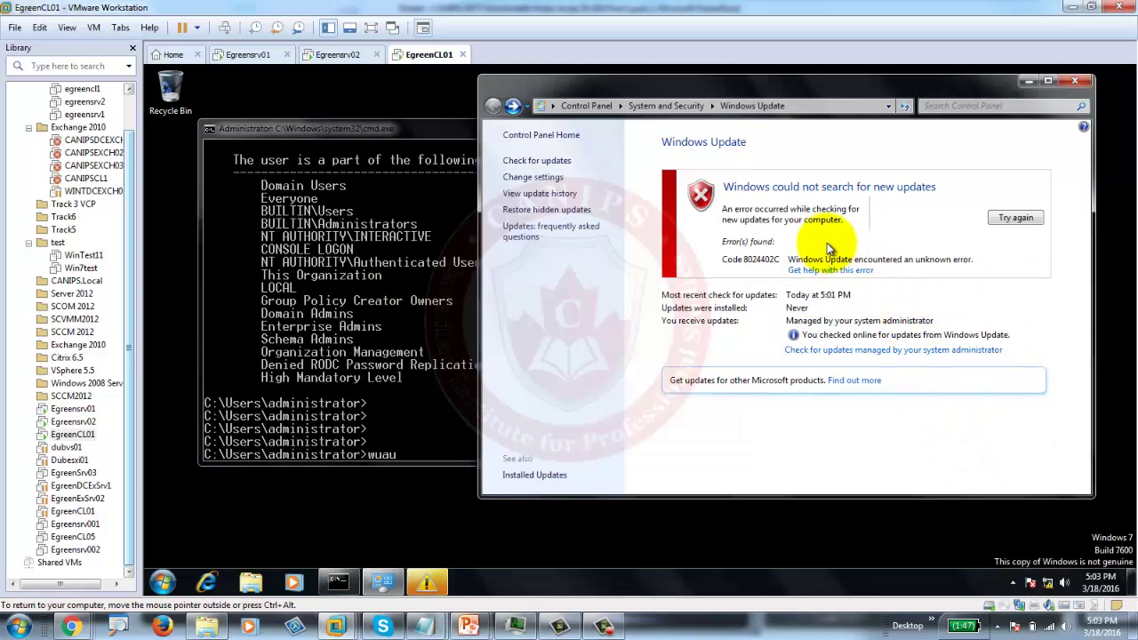
{"action": "left_click", "coordinate": [418, 451]}
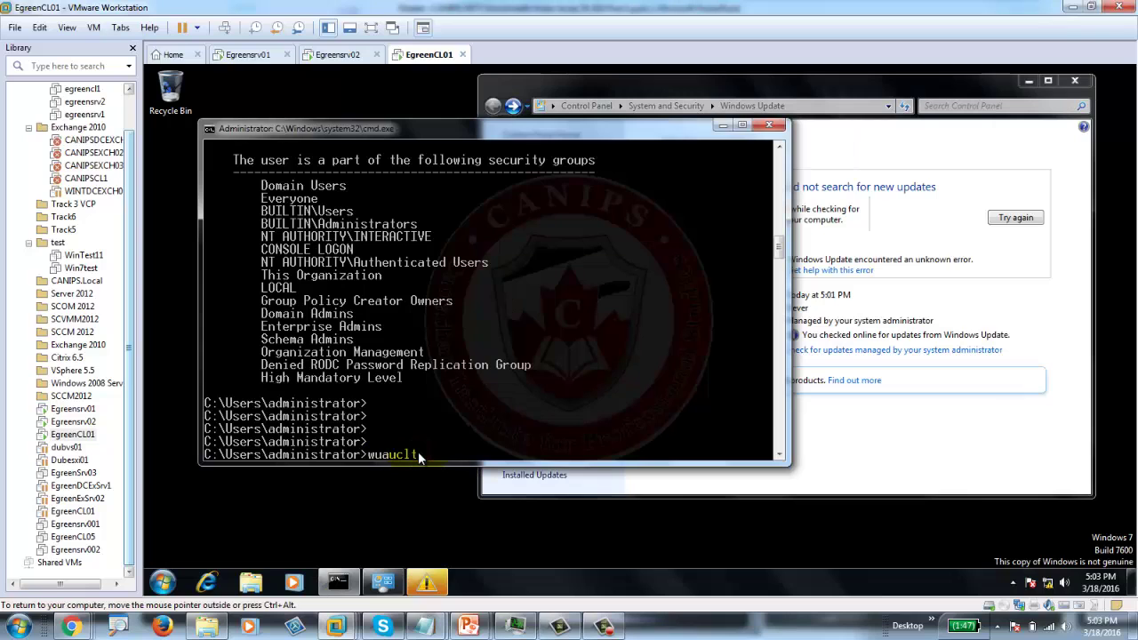
{"action": "mouse_move", "coordinate": [424, 627]}
{"action": "left_click", "coordinate": [503, 560]}
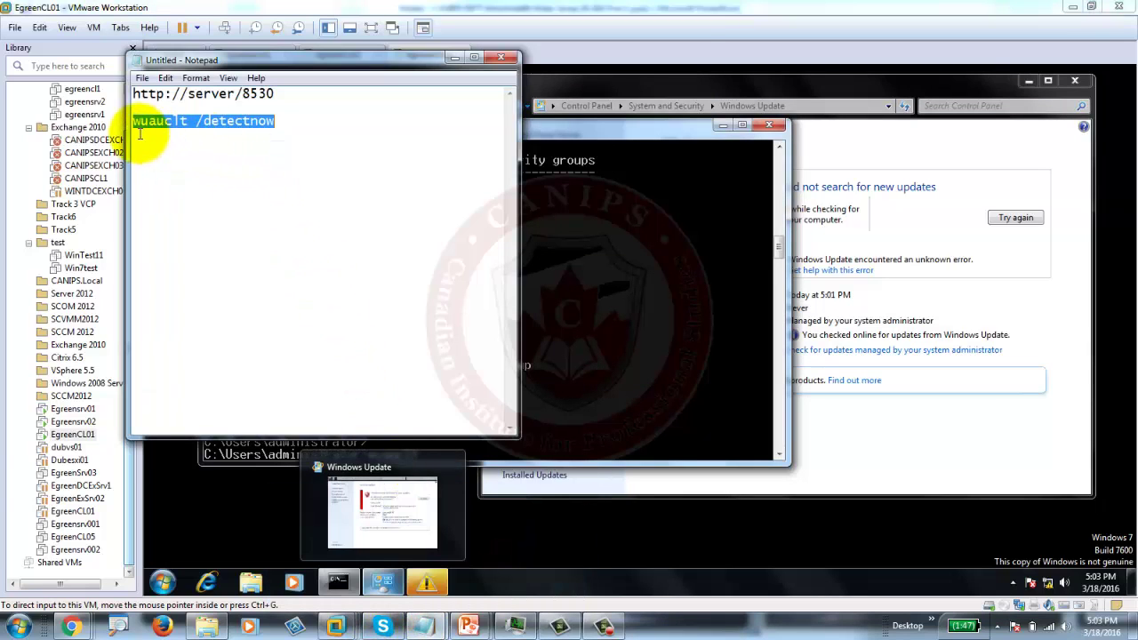
{"action": "left_click", "coordinate": [604, 374]}
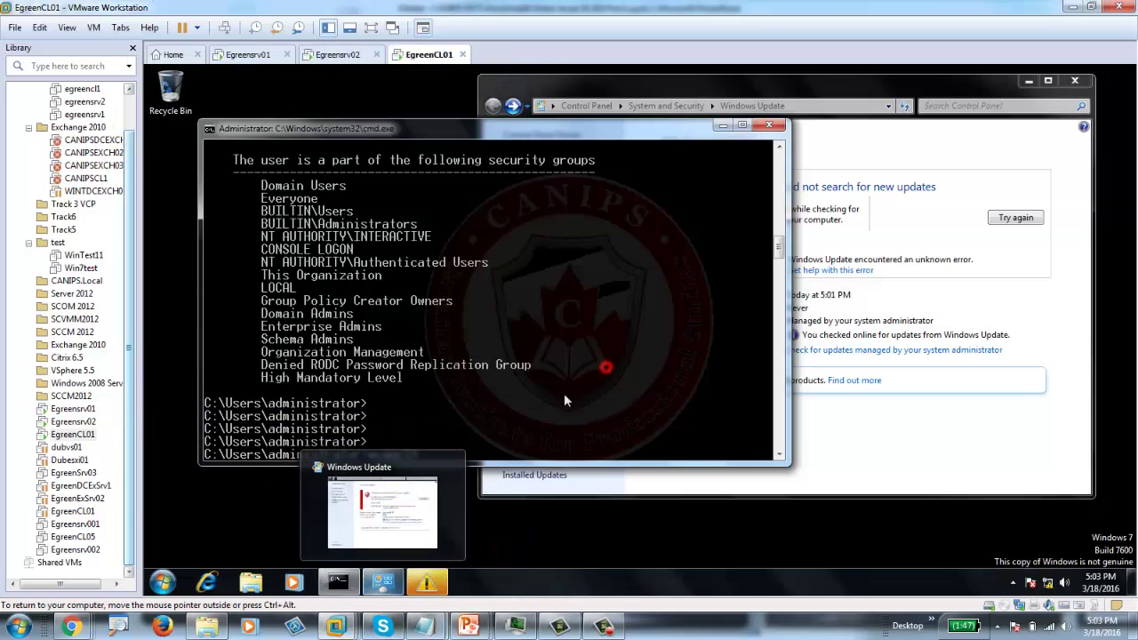
{"action": "type", "text": "wuauclt /detec"}
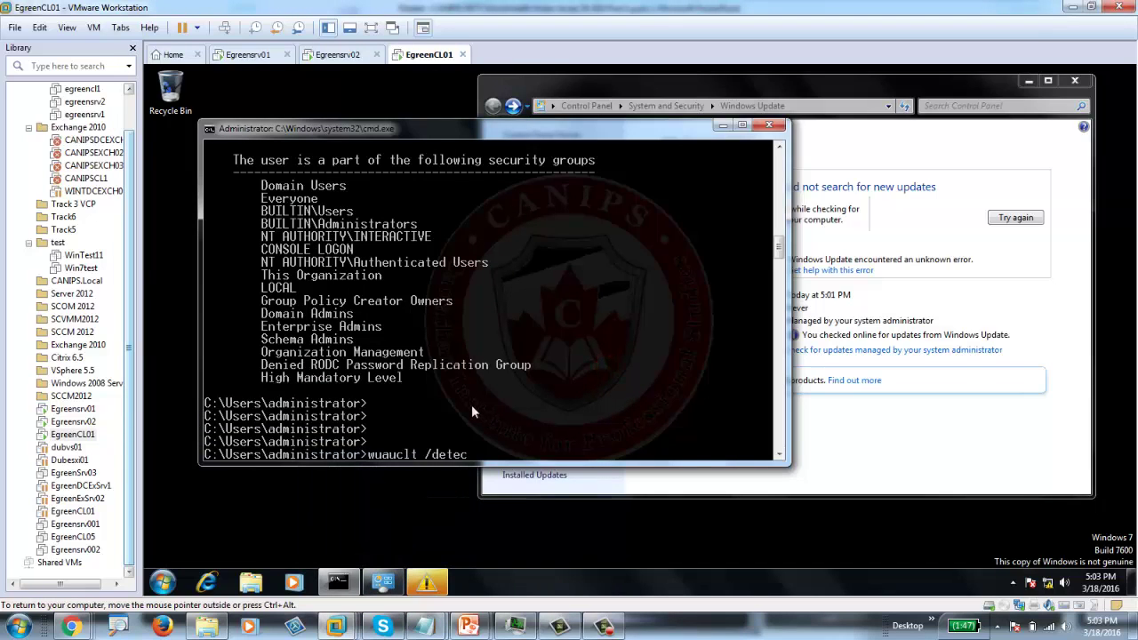
{"action": "type", "text": "tnow"}
{"action": "key", "text": "Return"}
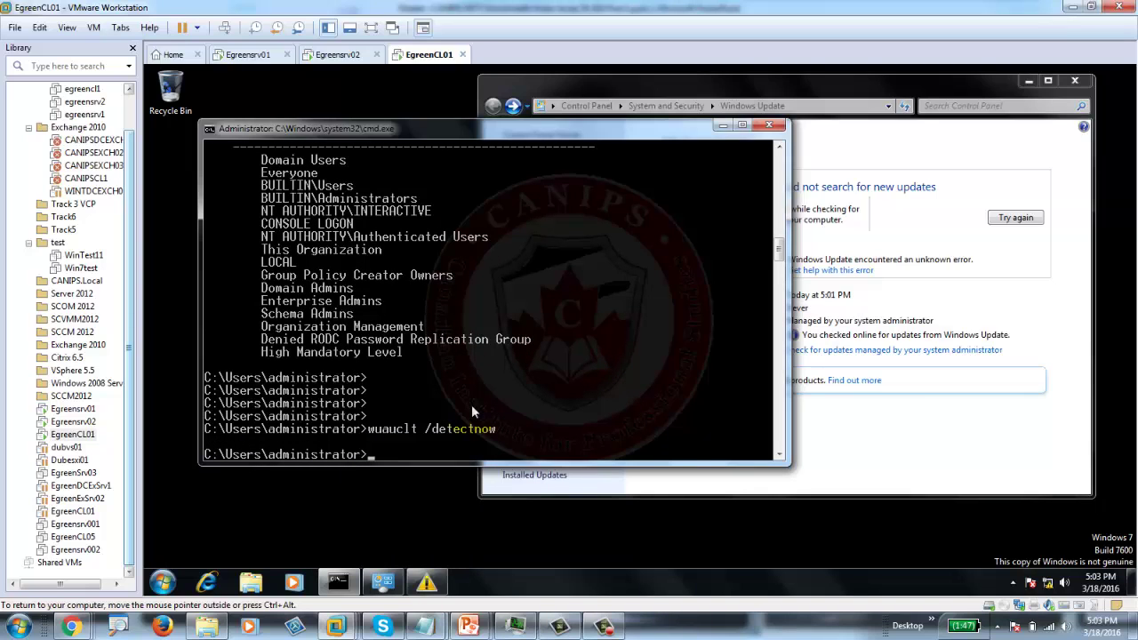
{"action": "left_click", "coordinate": [427, 582]}
{"action": "left_click", "coordinate": [725, 362]}
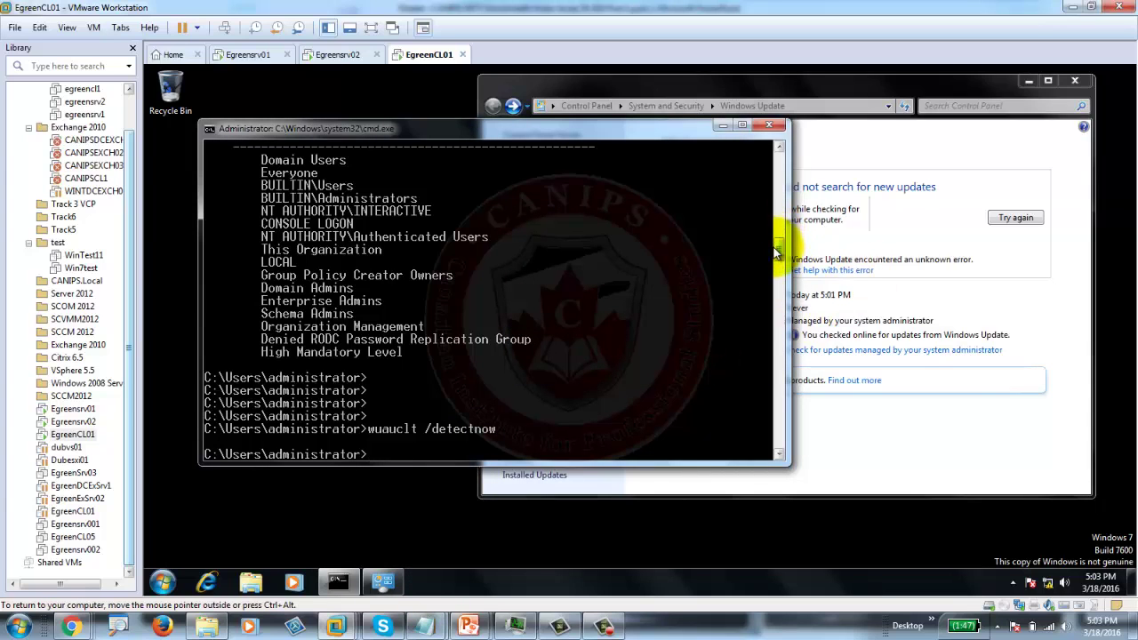
Rerun the recalled wuauclt /detectnow command and close the counterfeiting warning.
{"action": "left_click_drag", "start_coordinate": [631, 131], "coordinate": [618, 184]}
{"action": "left_click", "coordinate": [1031, 449]}
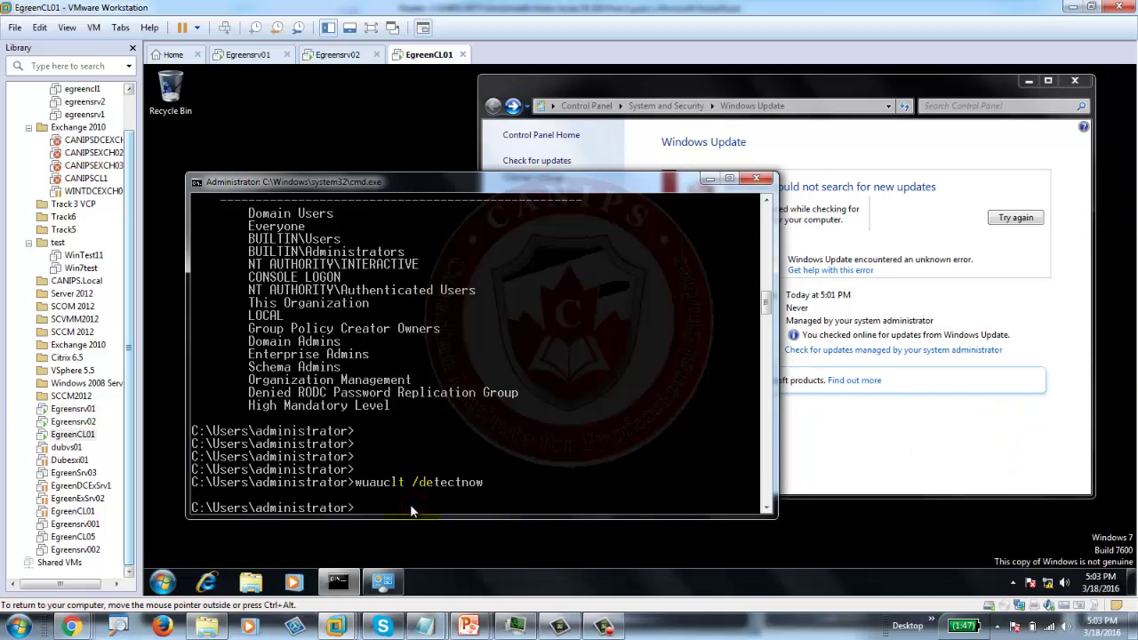
{"action": "key", "text": "Up"}
{"action": "key", "text": "Return"}
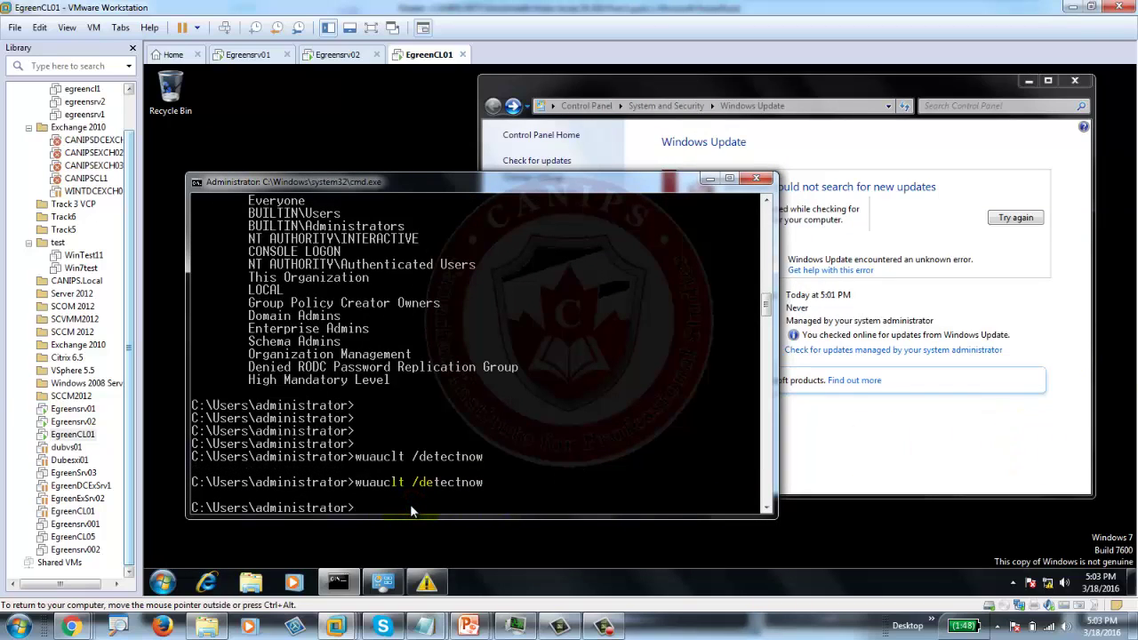
{"action": "left_click", "coordinate": [449, 624]}
{"action": "left_click", "coordinate": [426, 582]}
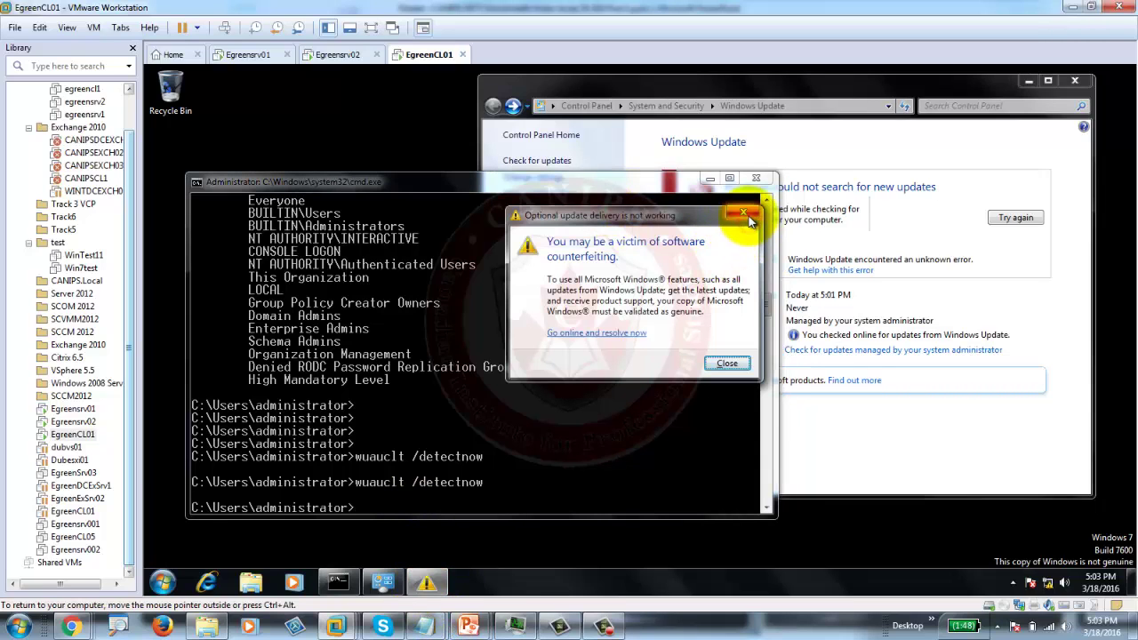
{"action": "left_click", "coordinate": [746, 226]}
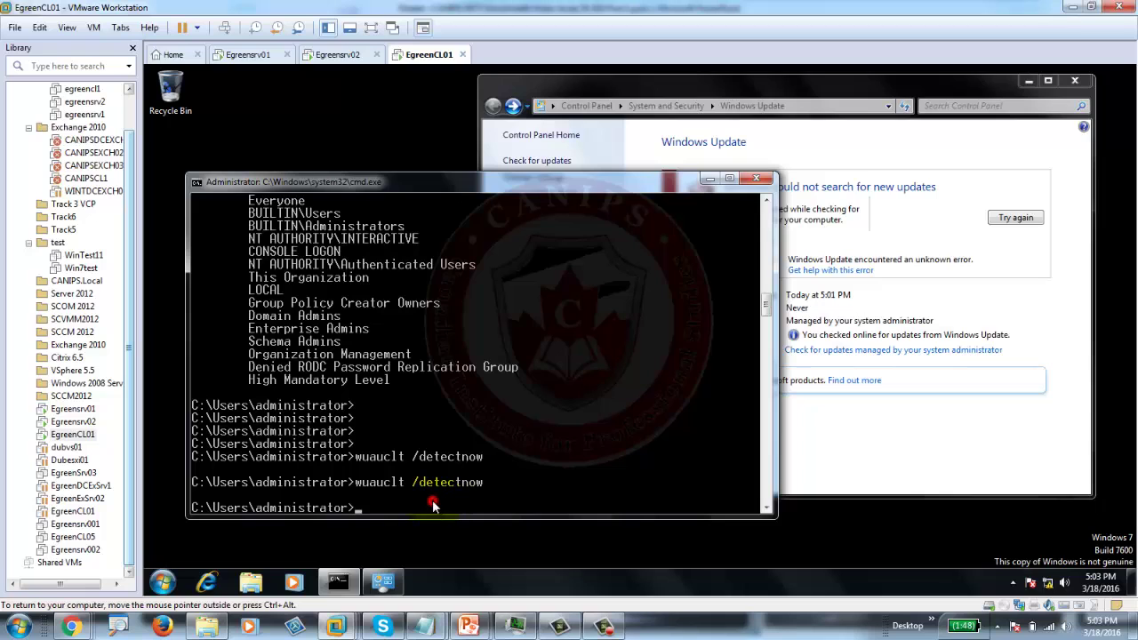
Run the detection command once more, dismiss the warning, and close the command prompt.
{"action": "key", "text": "Return"}
{"action": "key", "text": "Up"}
{"action": "key", "text": "Return"}
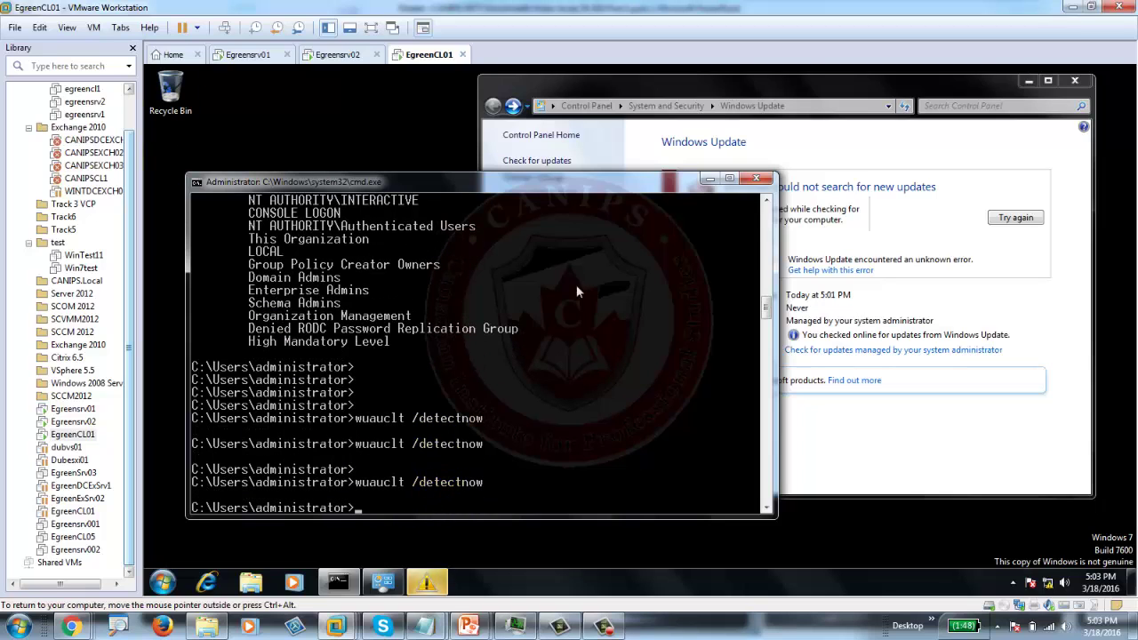
{"action": "left_click", "coordinate": [426, 583]}
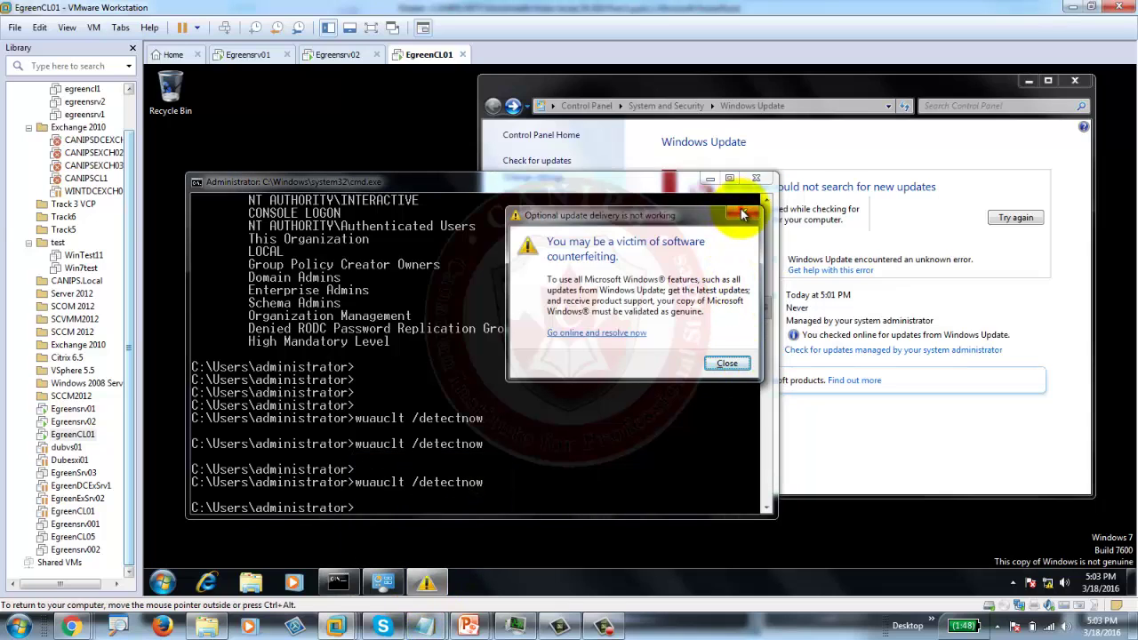
{"action": "left_click", "coordinate": [742, 214]}
{"action": "left_click", "coordinate": [755, 178]}
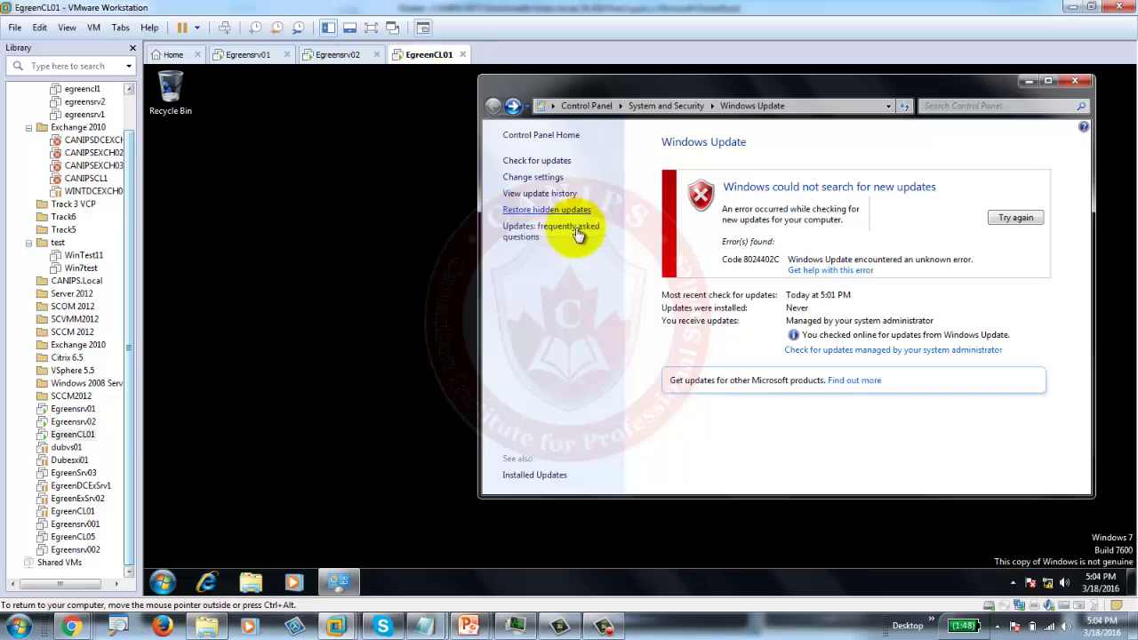
Switch to the Egreensrv01 VM and move the Approval Progress dialog to confirm each Windows 7 x64 update succeeded.
{"action": "left_click", "coordinate": [248, 54]}
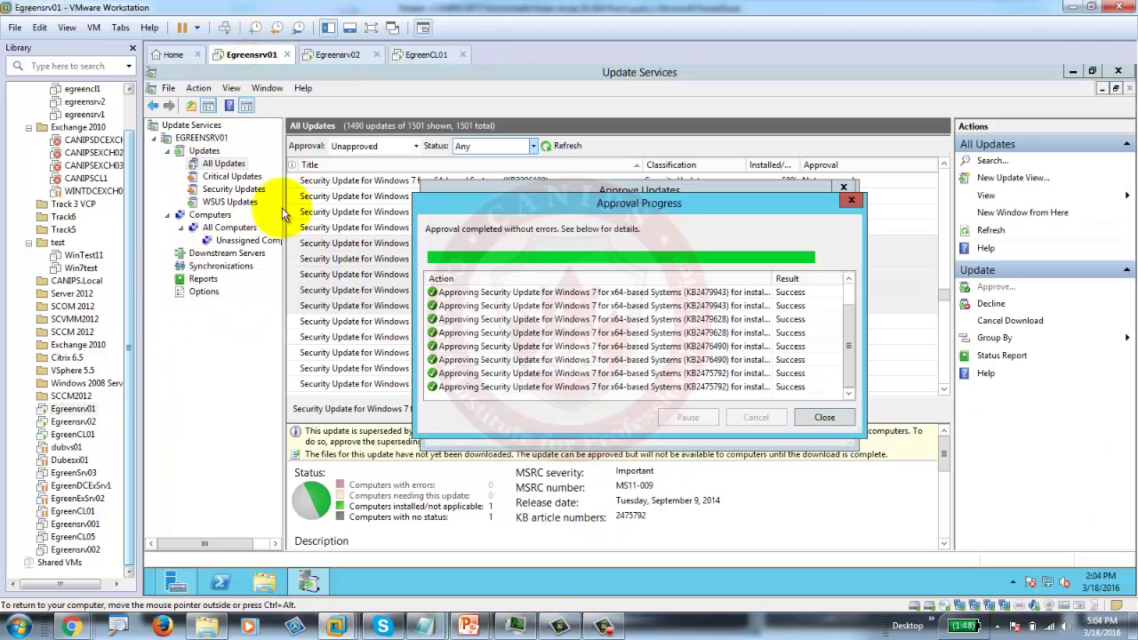
{"action": "left_click_drag", "start_coordinate": [651, 211], "coordinate": [495, 294]}
{"action": "left_click", "coordinate": [605, 629]}
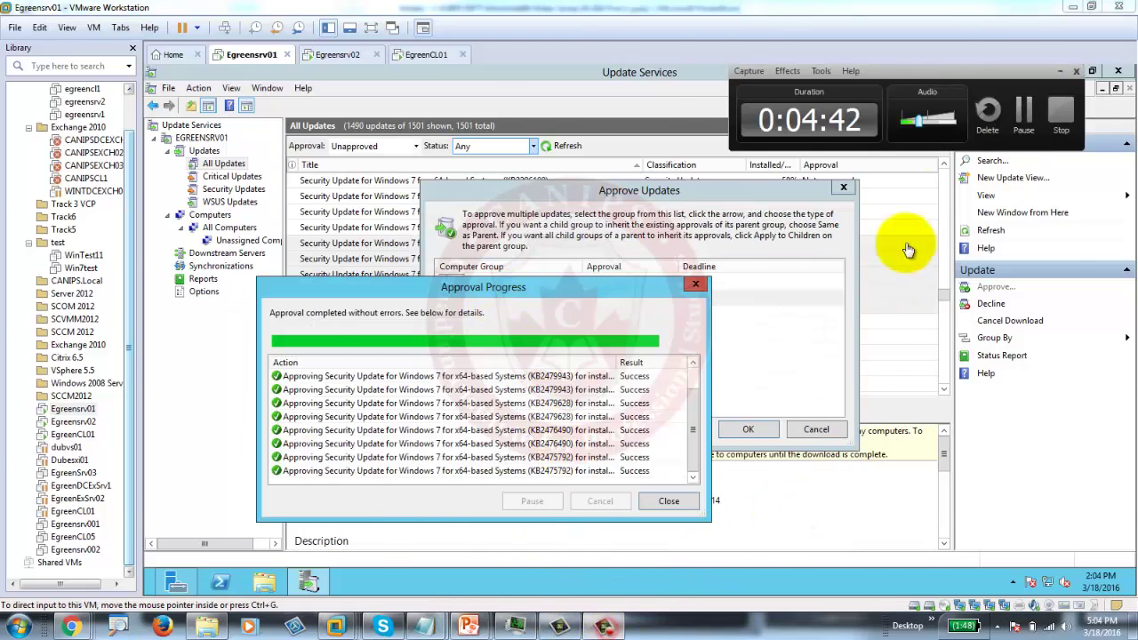